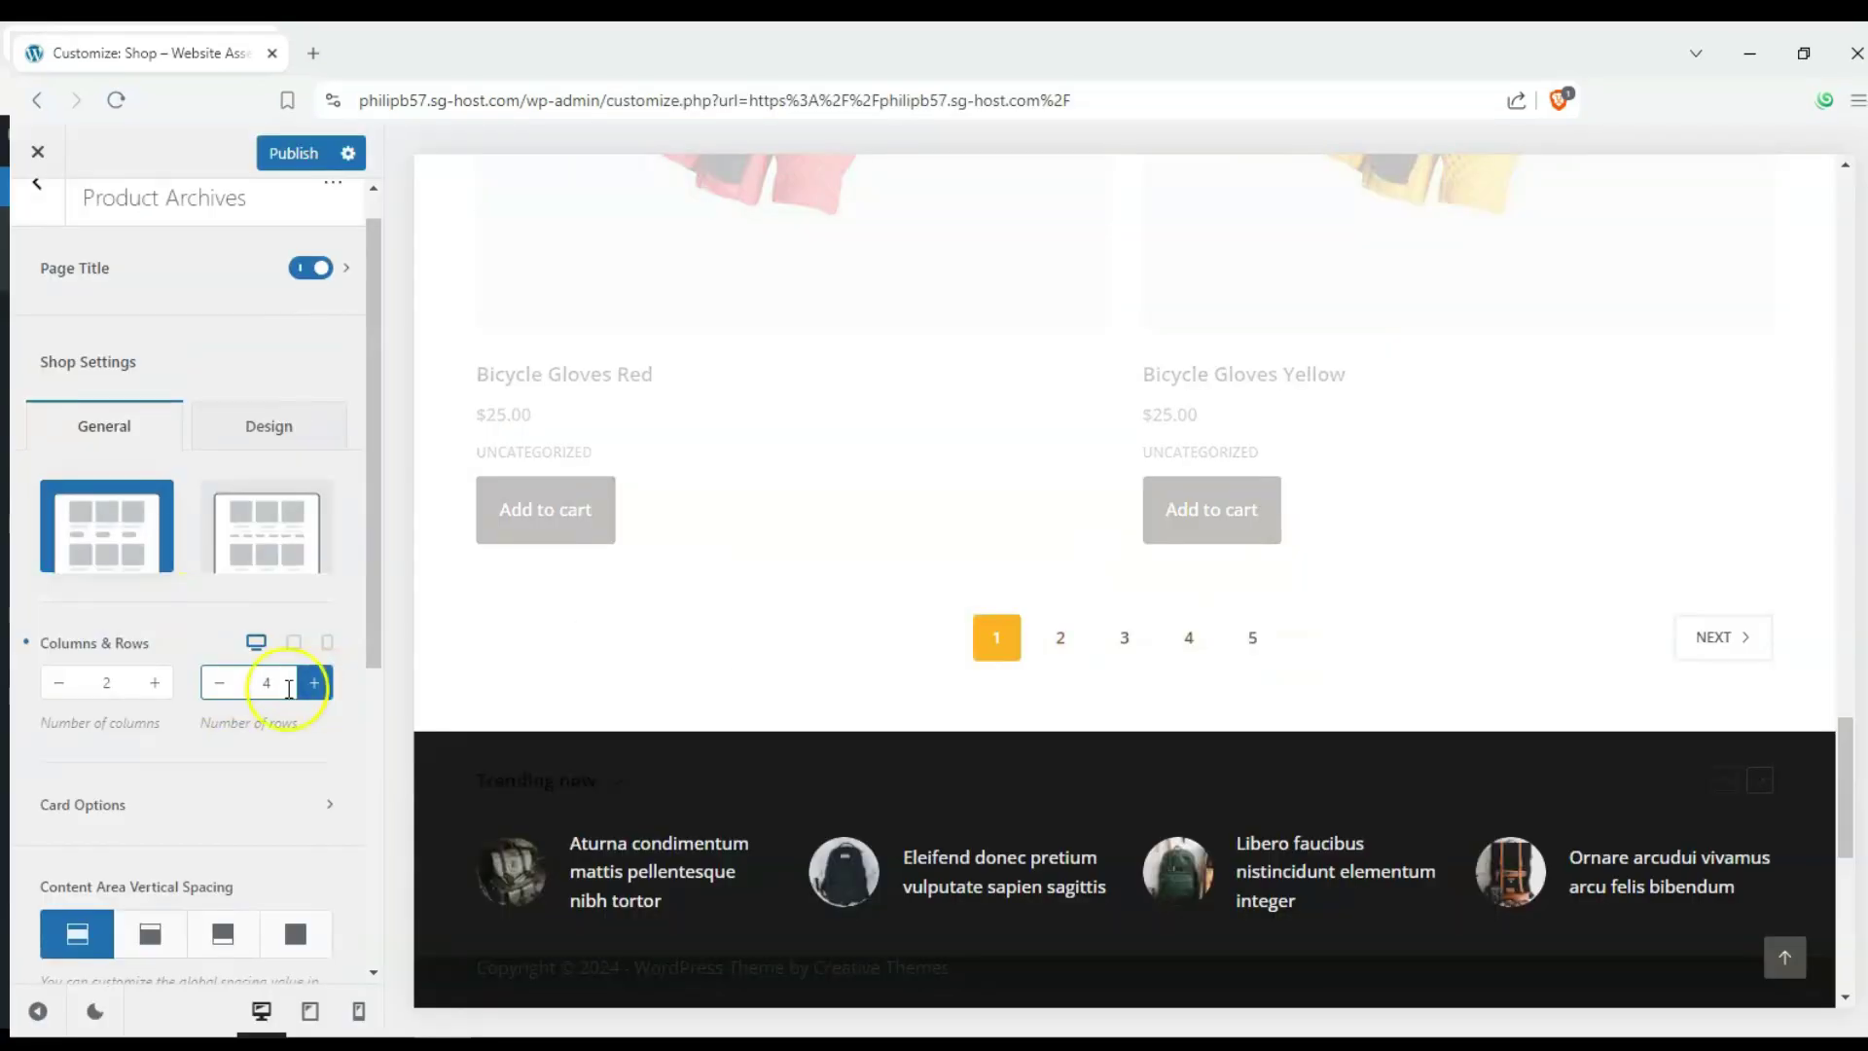
Step: Set the Product Archives grid to 6 columns and 2 rows, then exit to the Dashboard
left_click(154, 682)
left_click(154, 682)
left_click(154, 682)
left_click(153, 682)
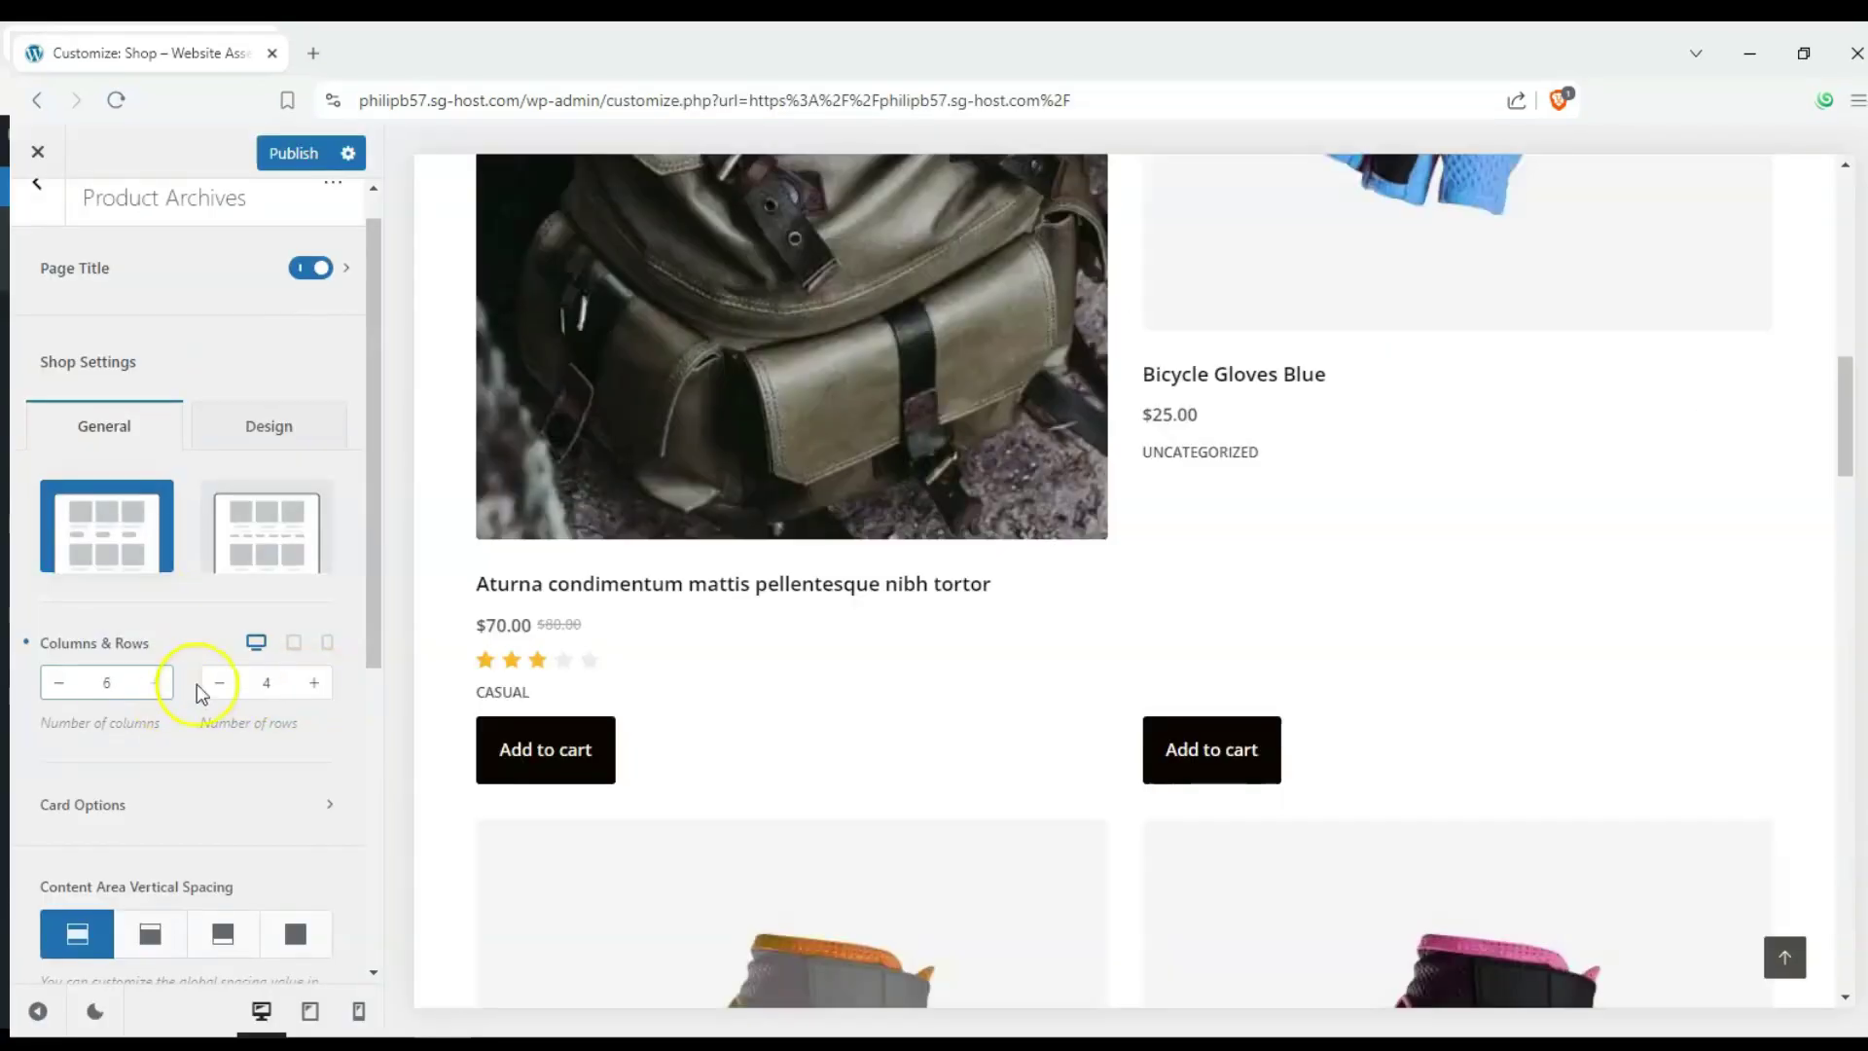
left_click(219, 683)
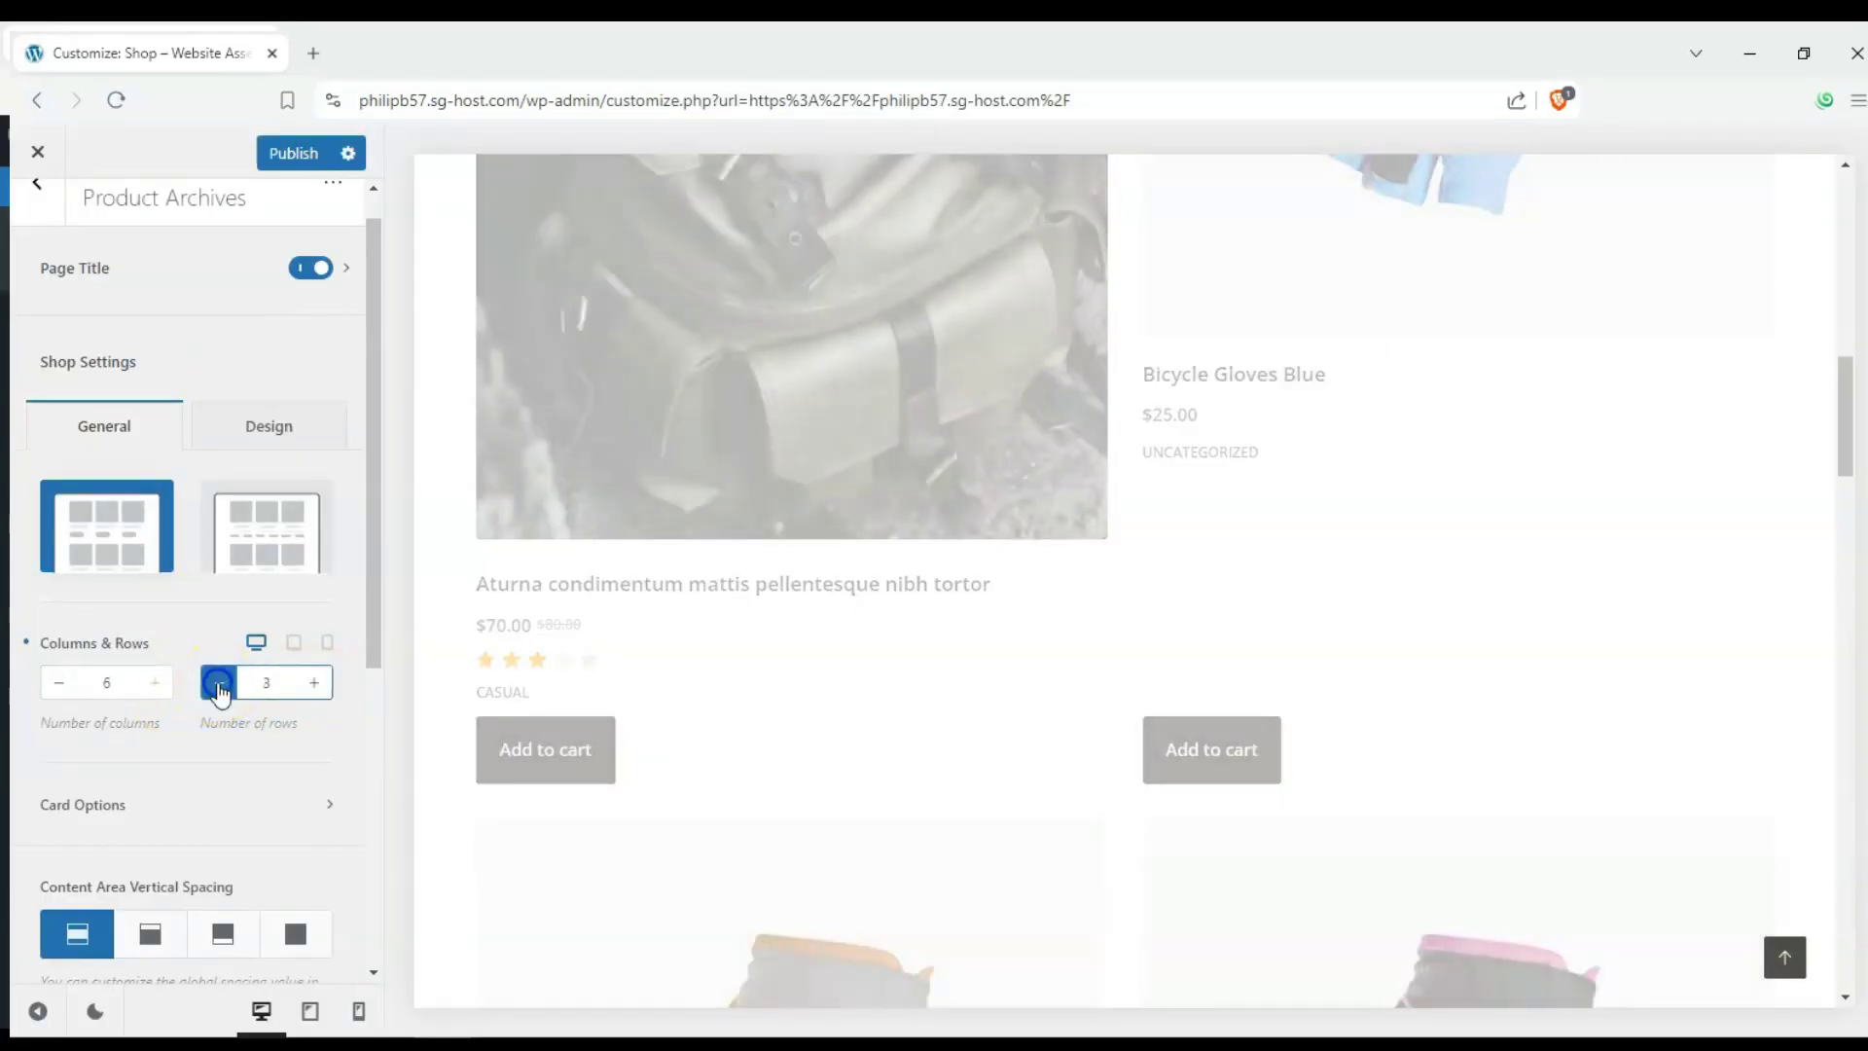
left_click(218, 682)
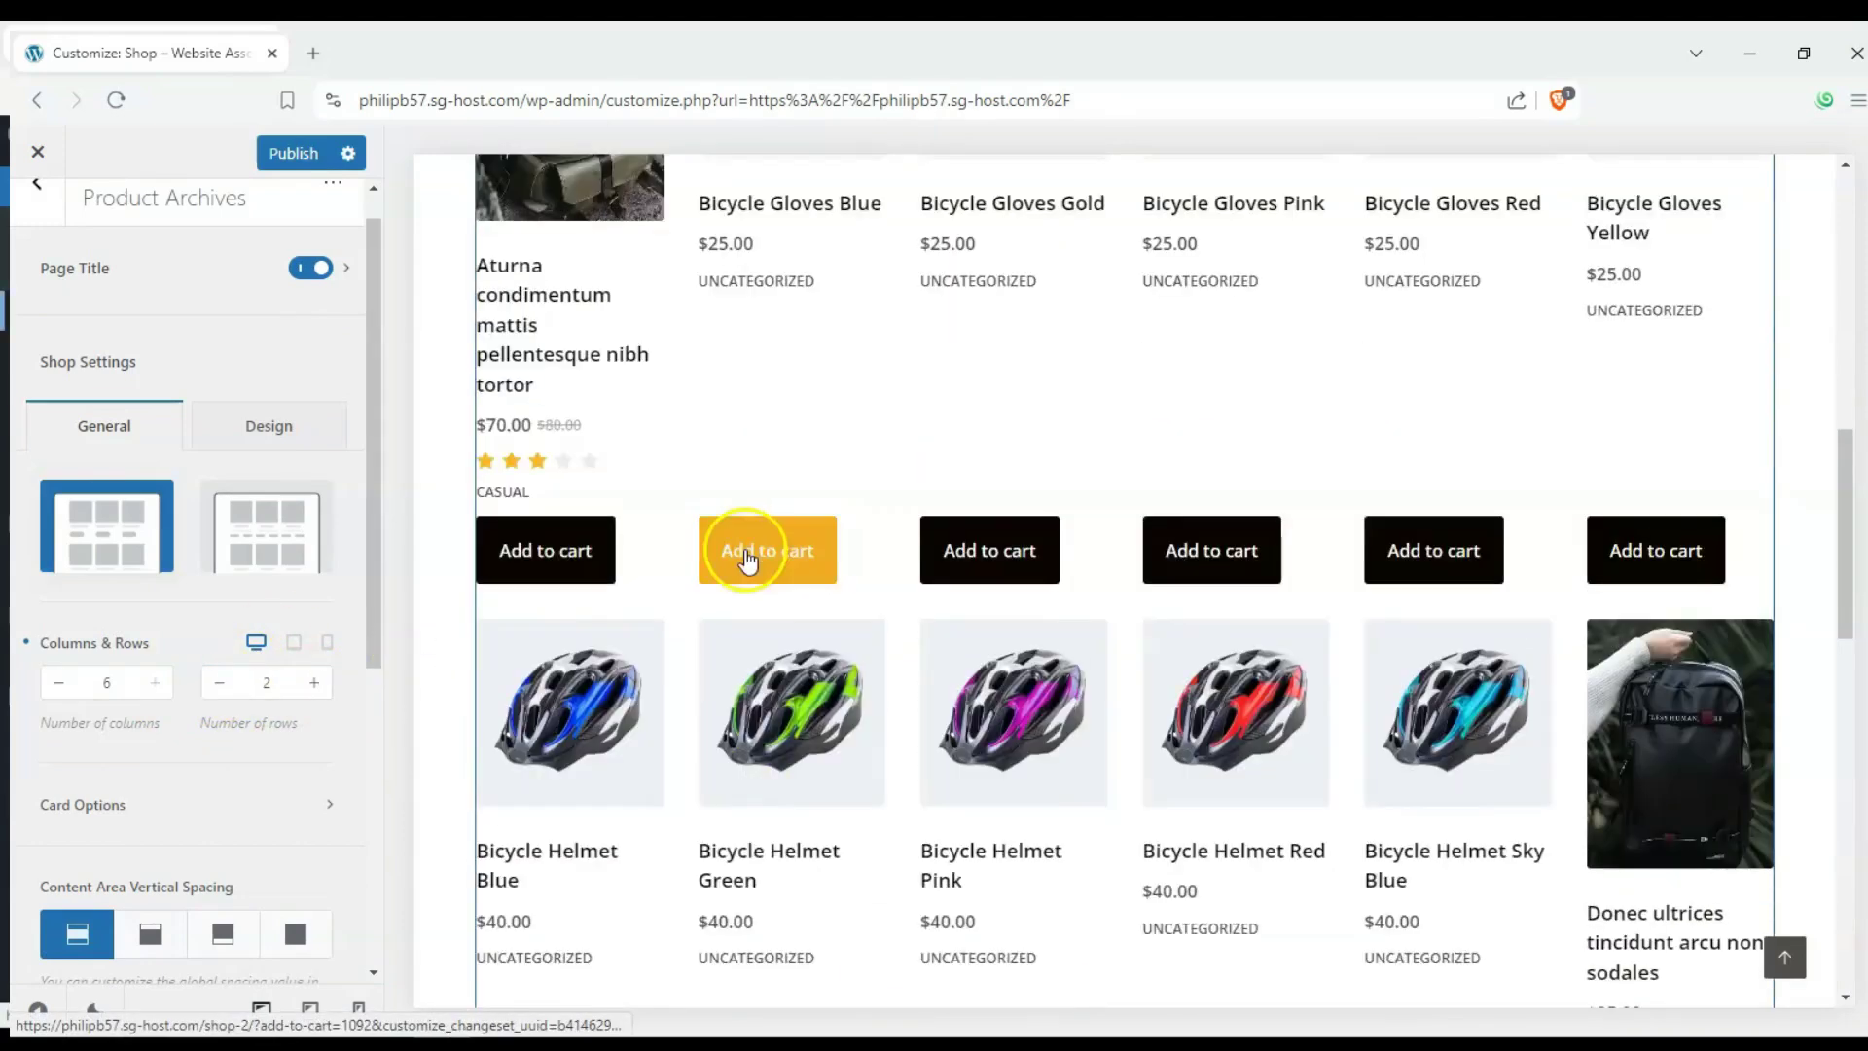
left_click(746, 560)
scroll(1042, 534, "down", 8)
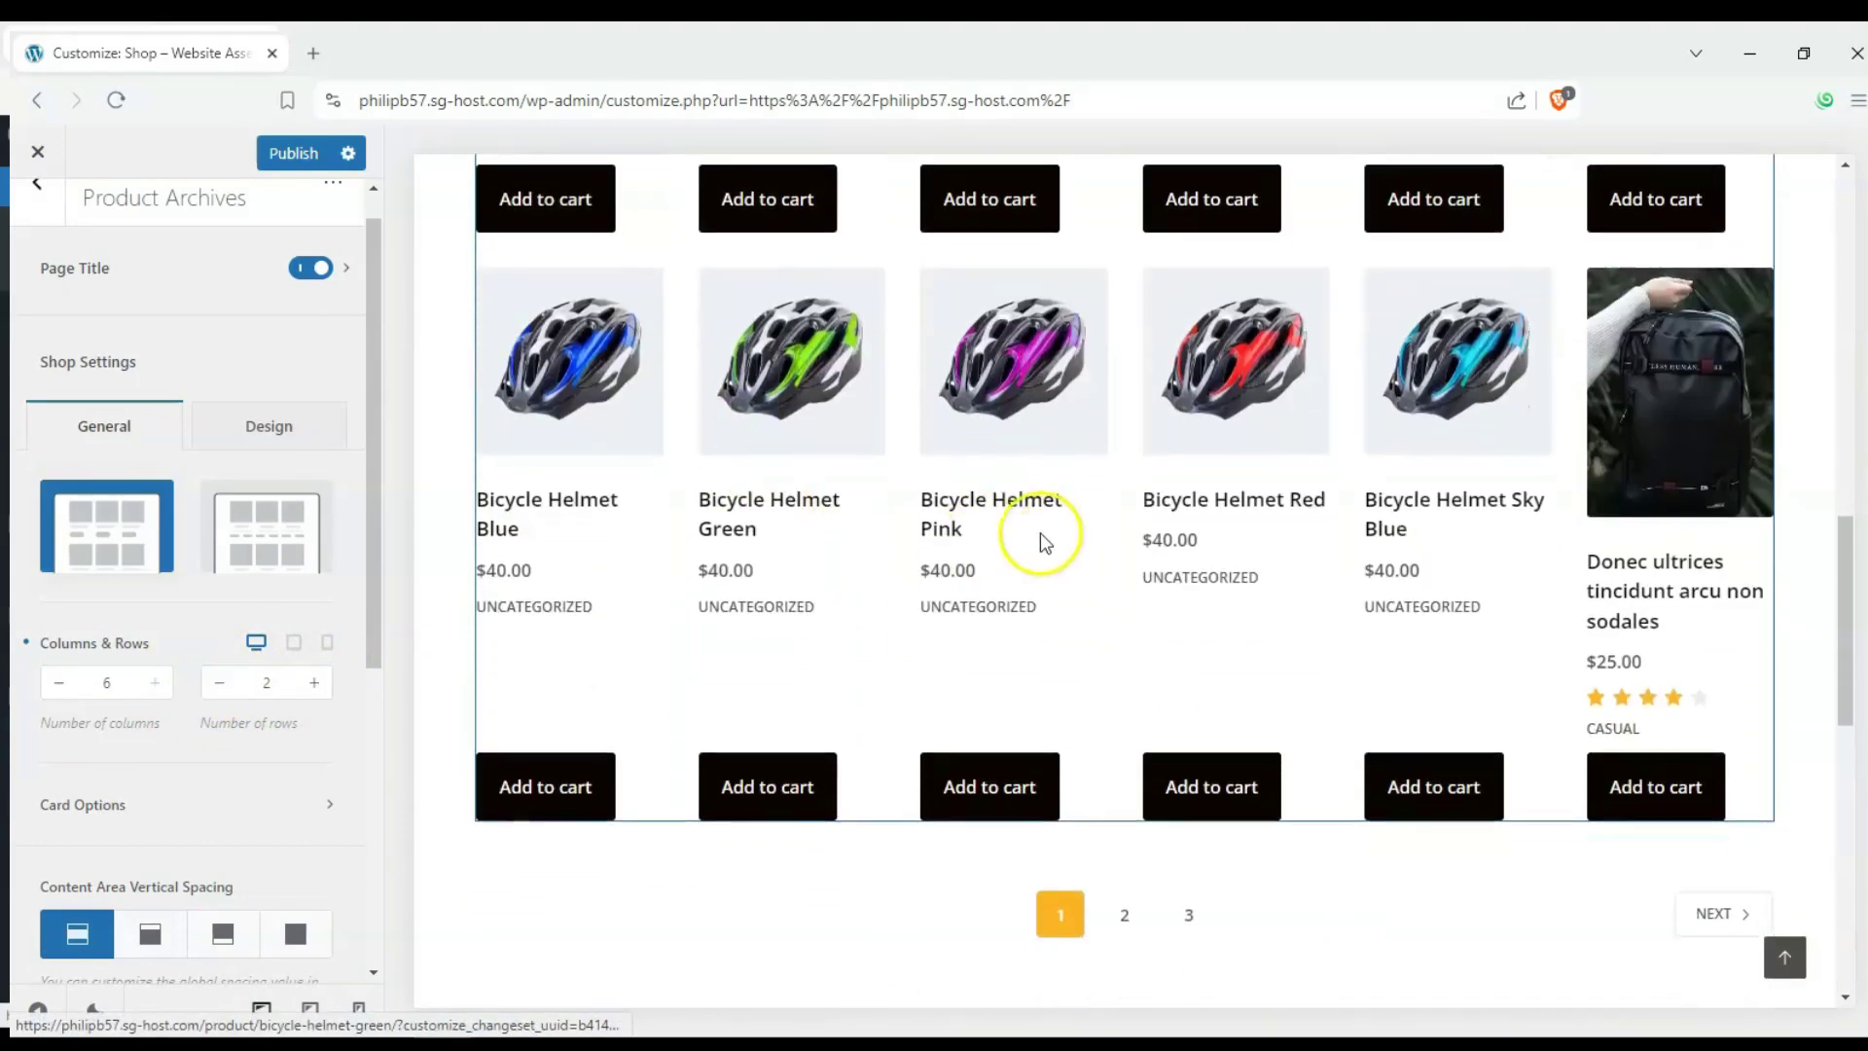
scroll(1042, 584, "up", 4)
scroll(968, 639, "up", 5)
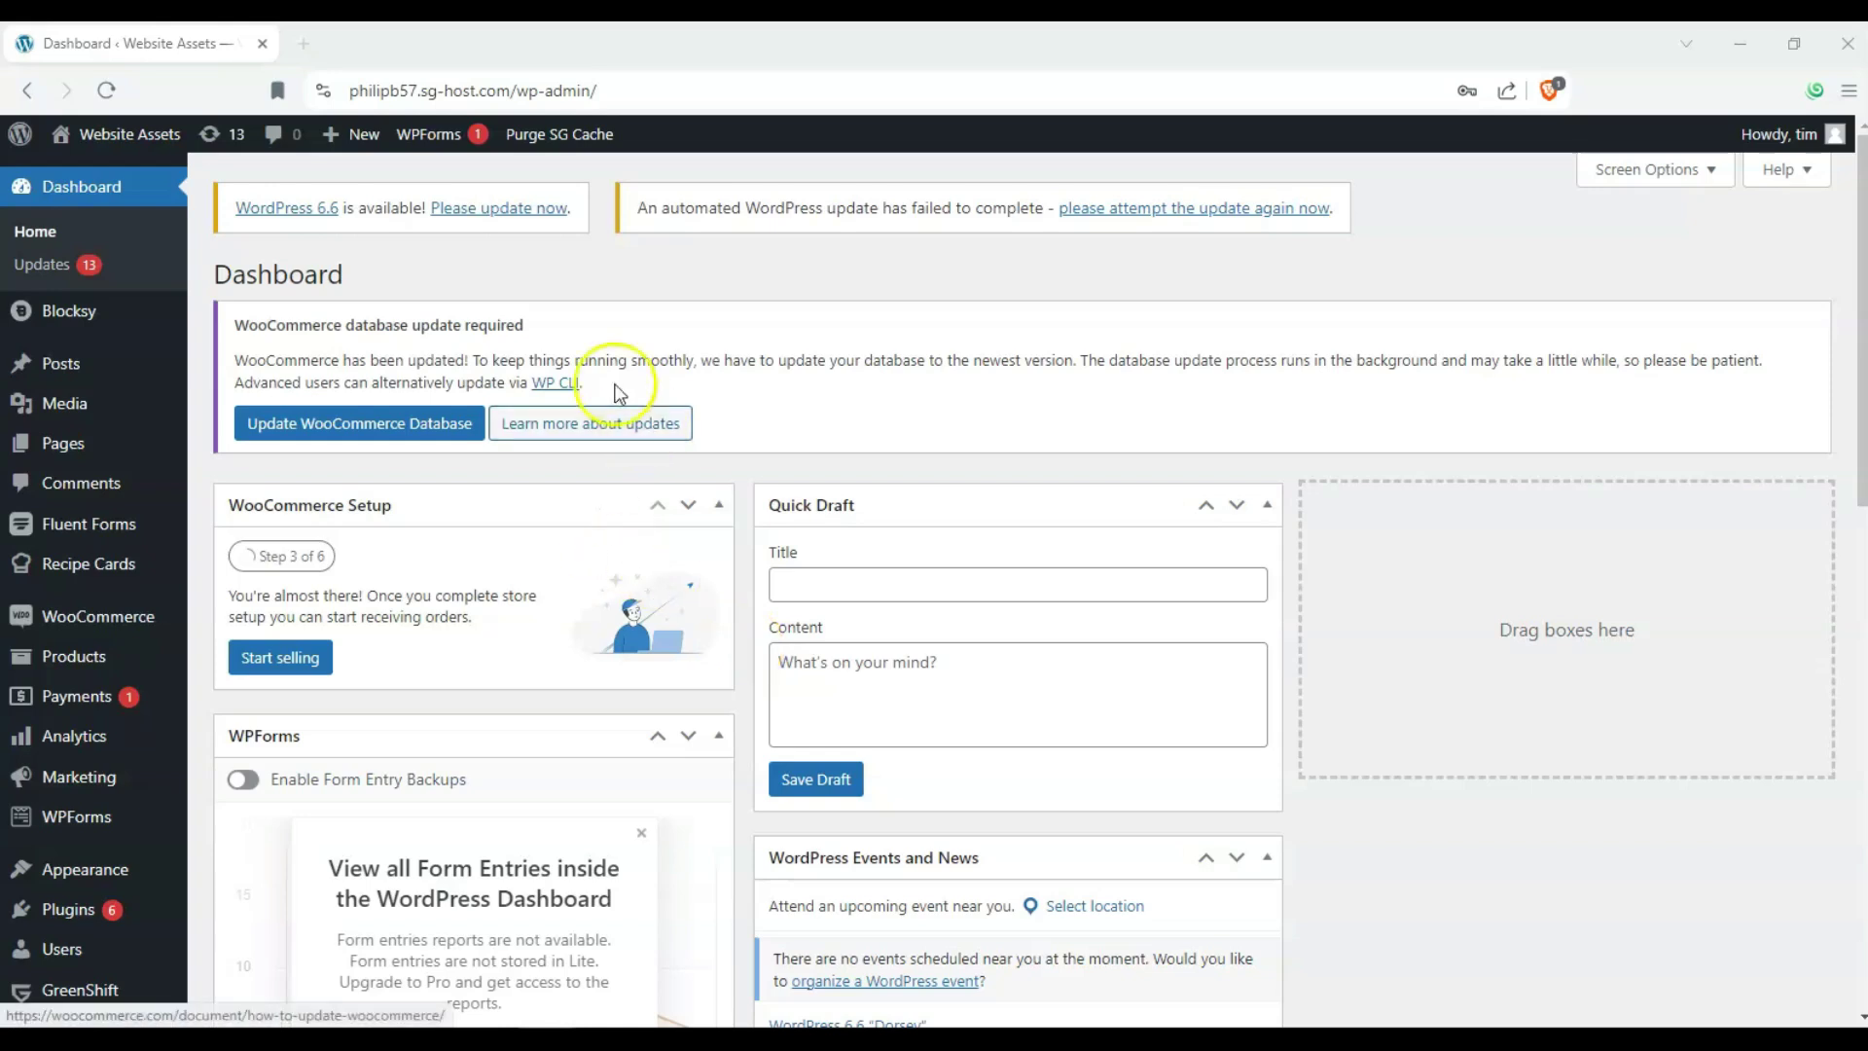
Step: Go to Appearance > Themes to view the seven installed themes with Blocksy Child active
scroll(574, 365, "down", 2)
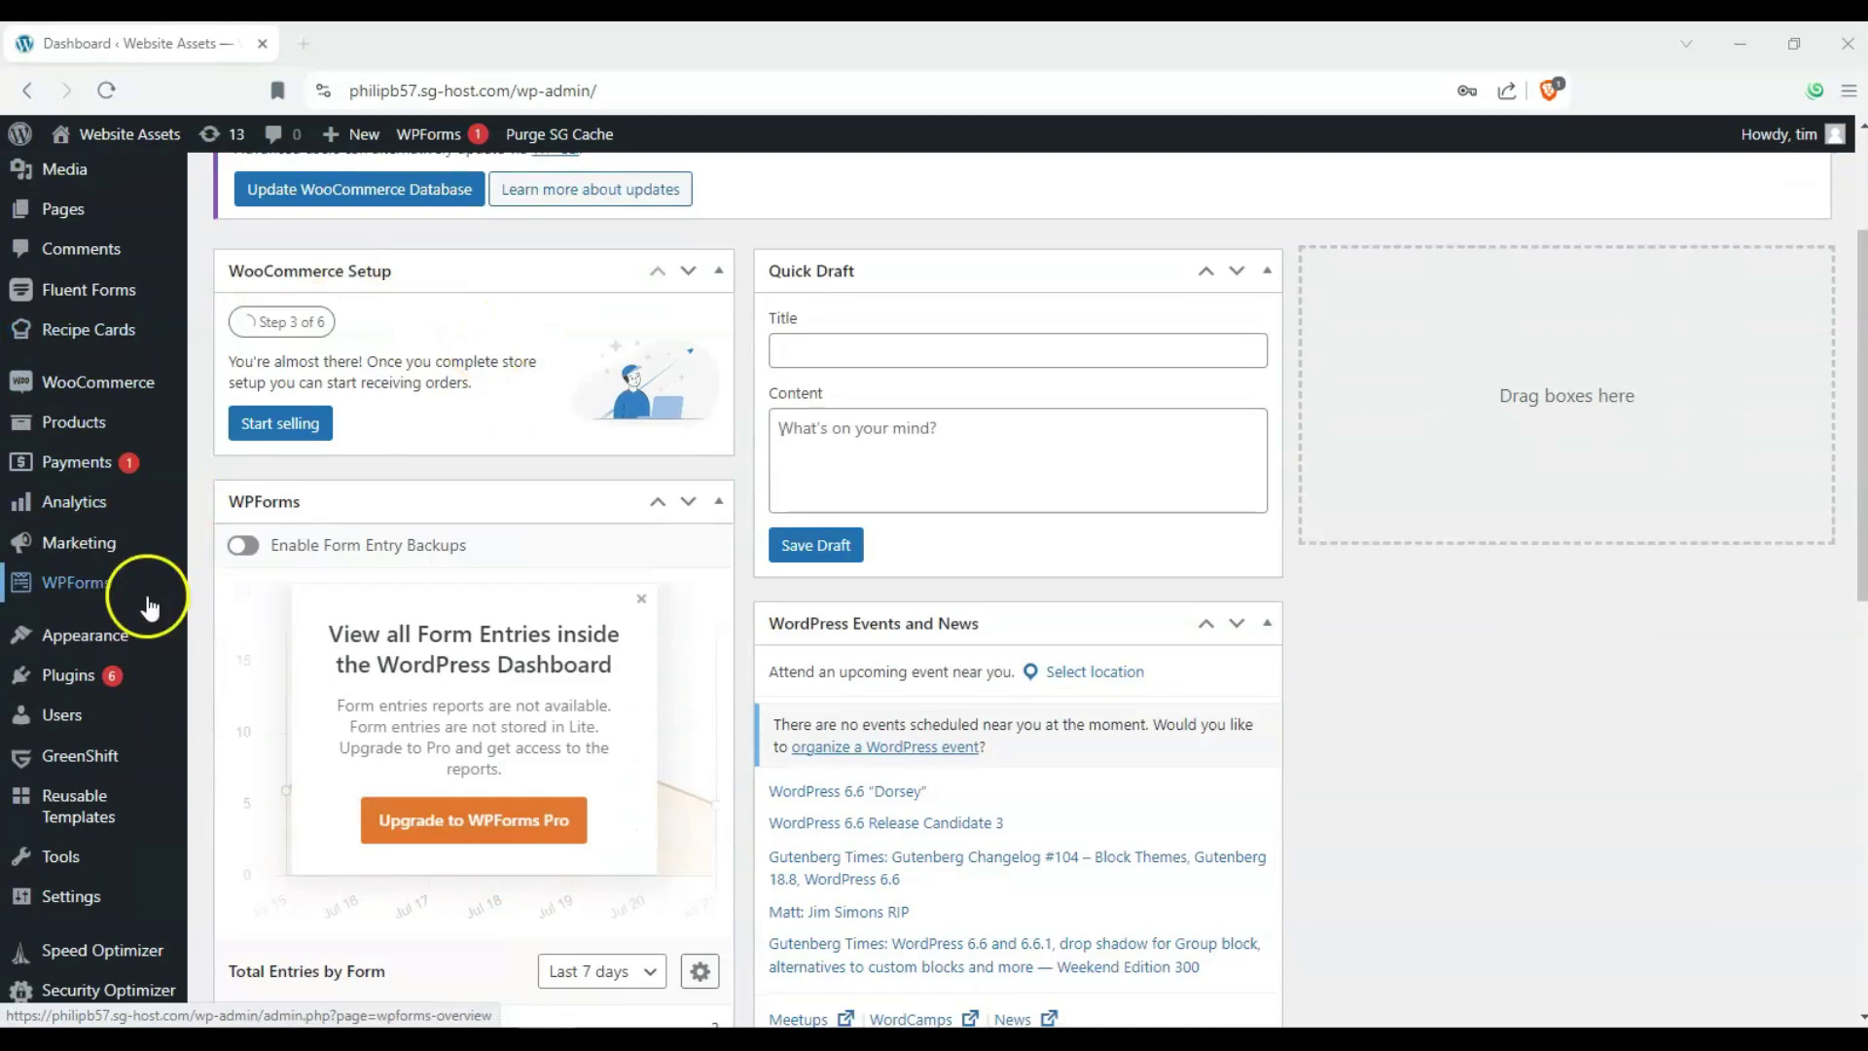
scroll(116, 779, "down", 2)
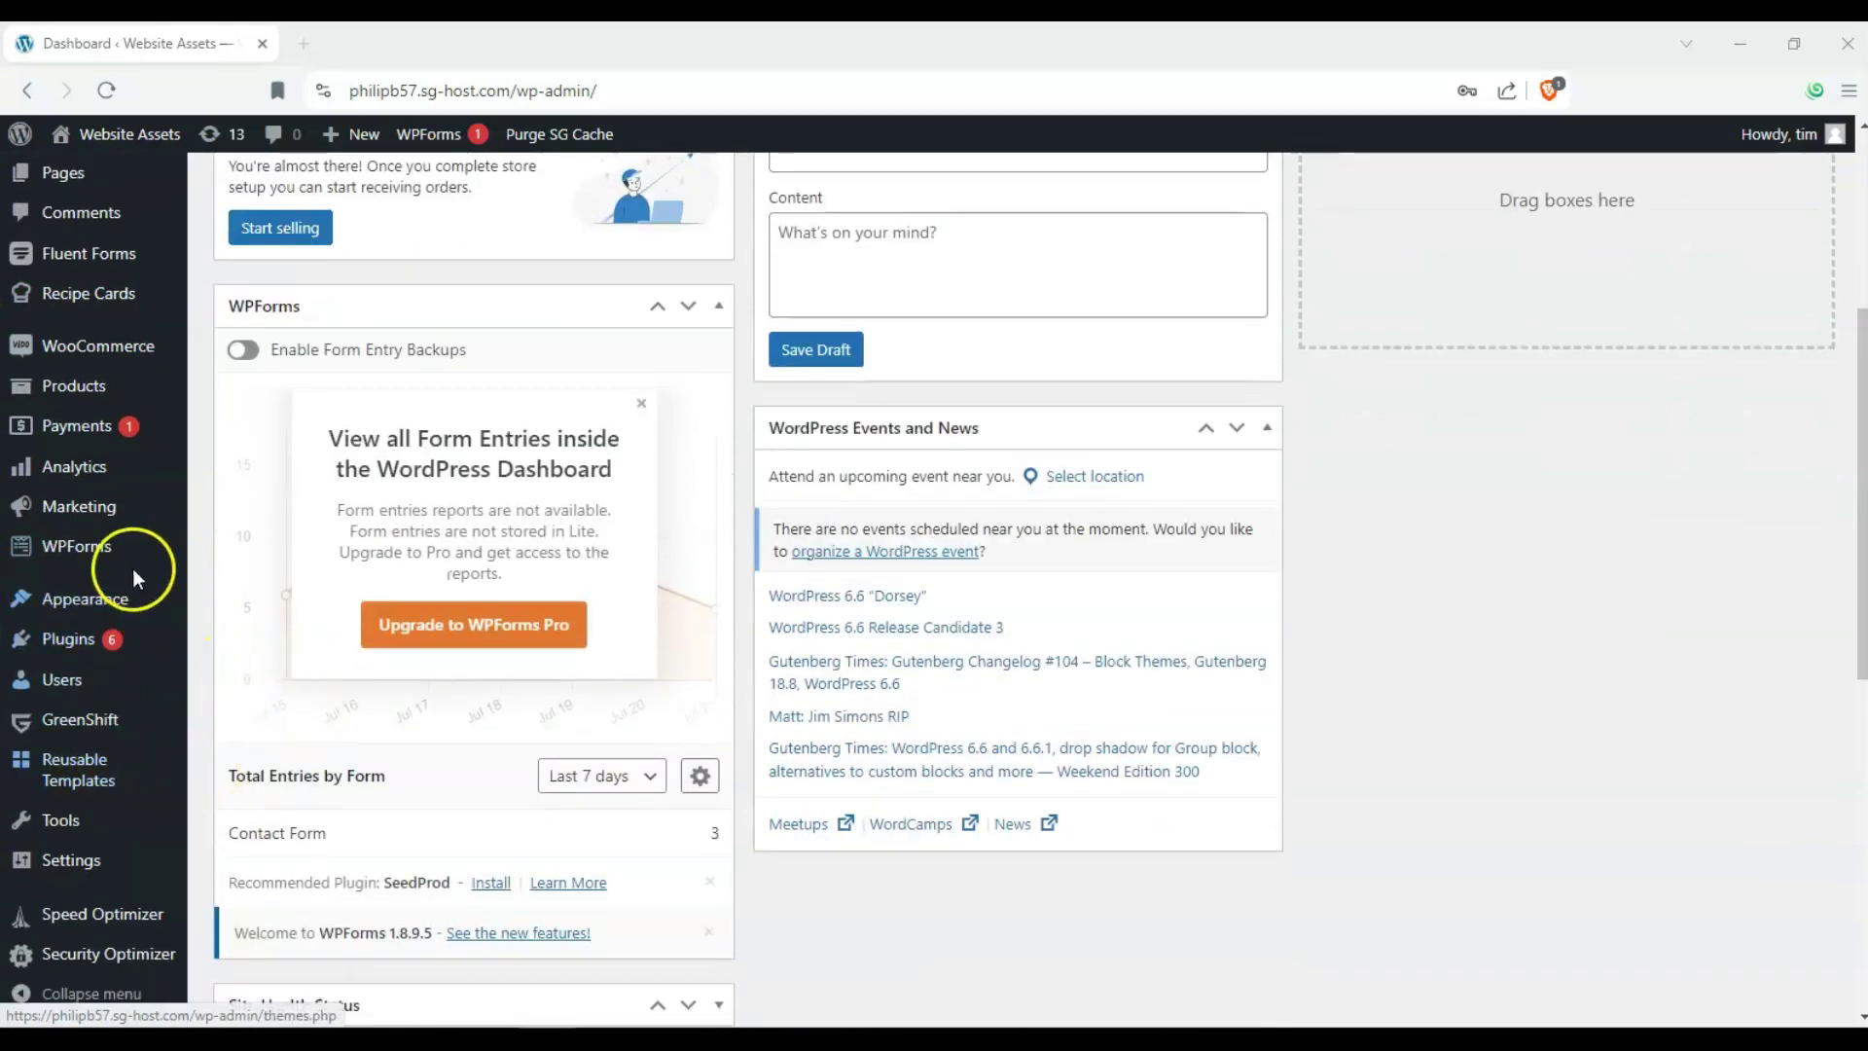
mouse_move(117, 598)
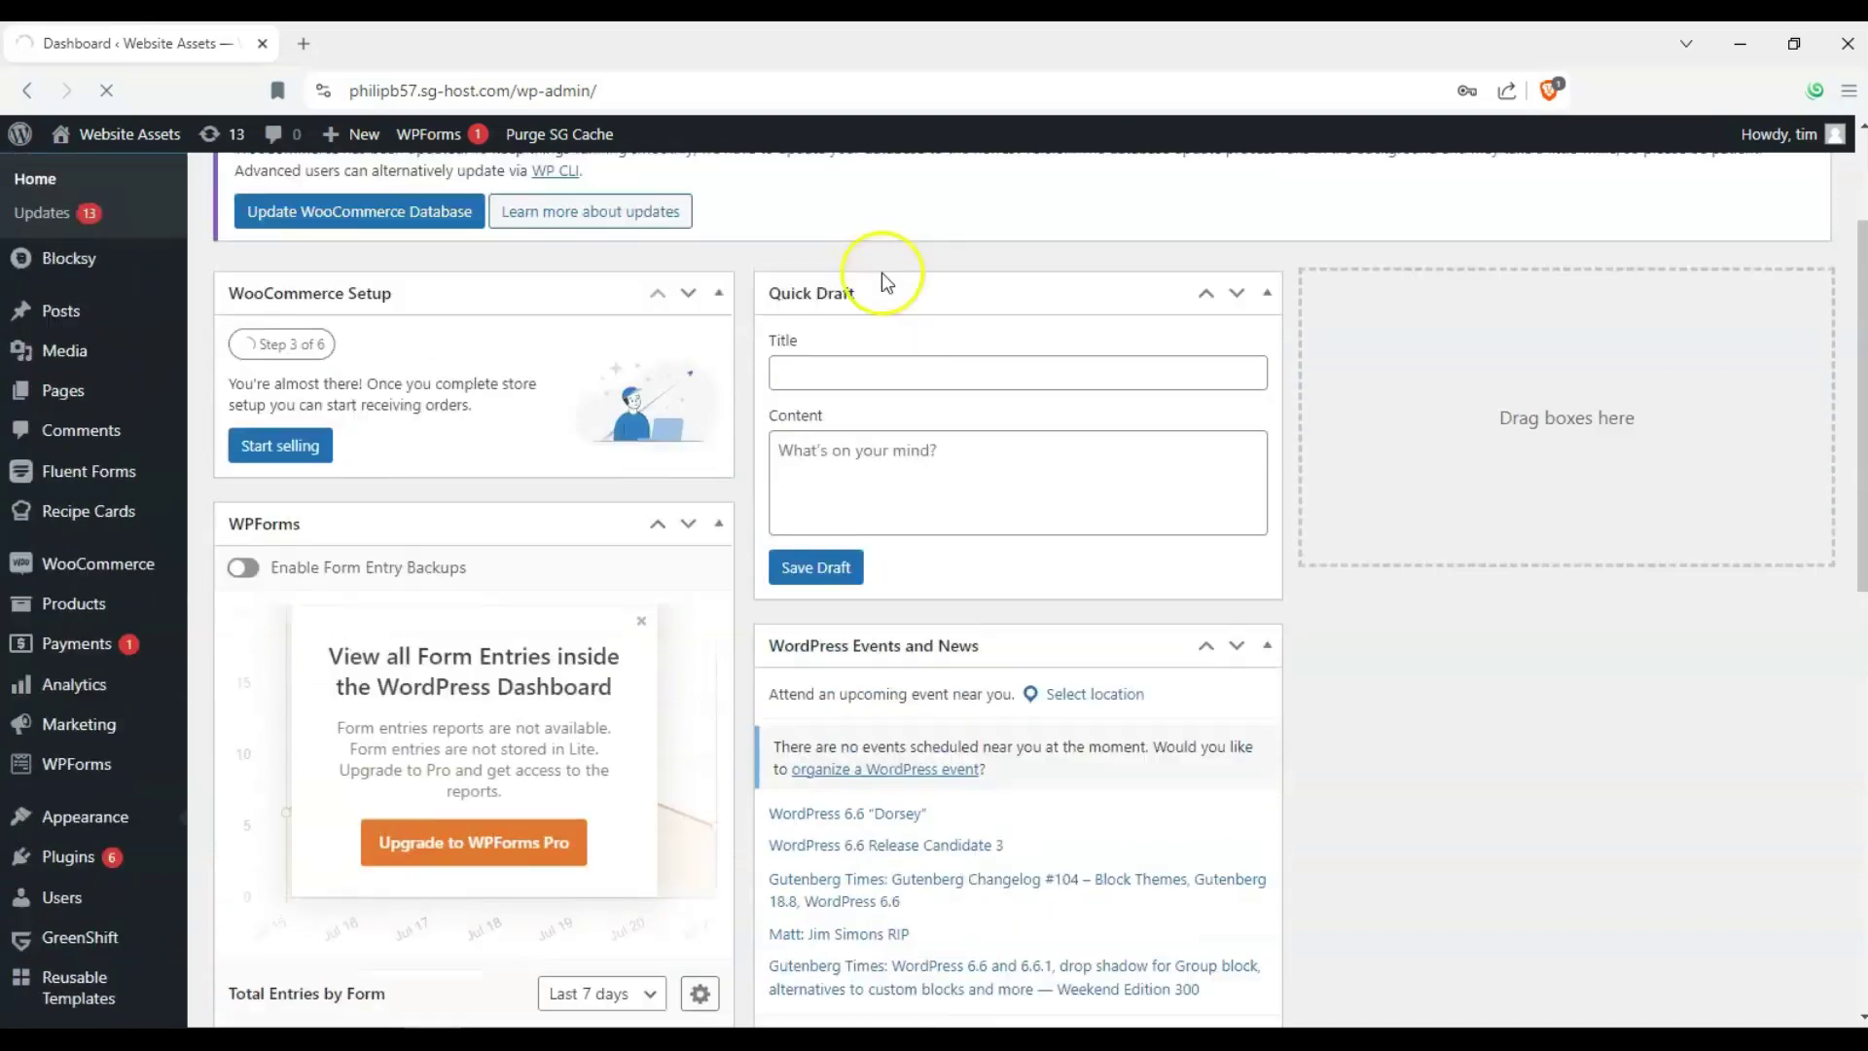
left_click(78, 865)
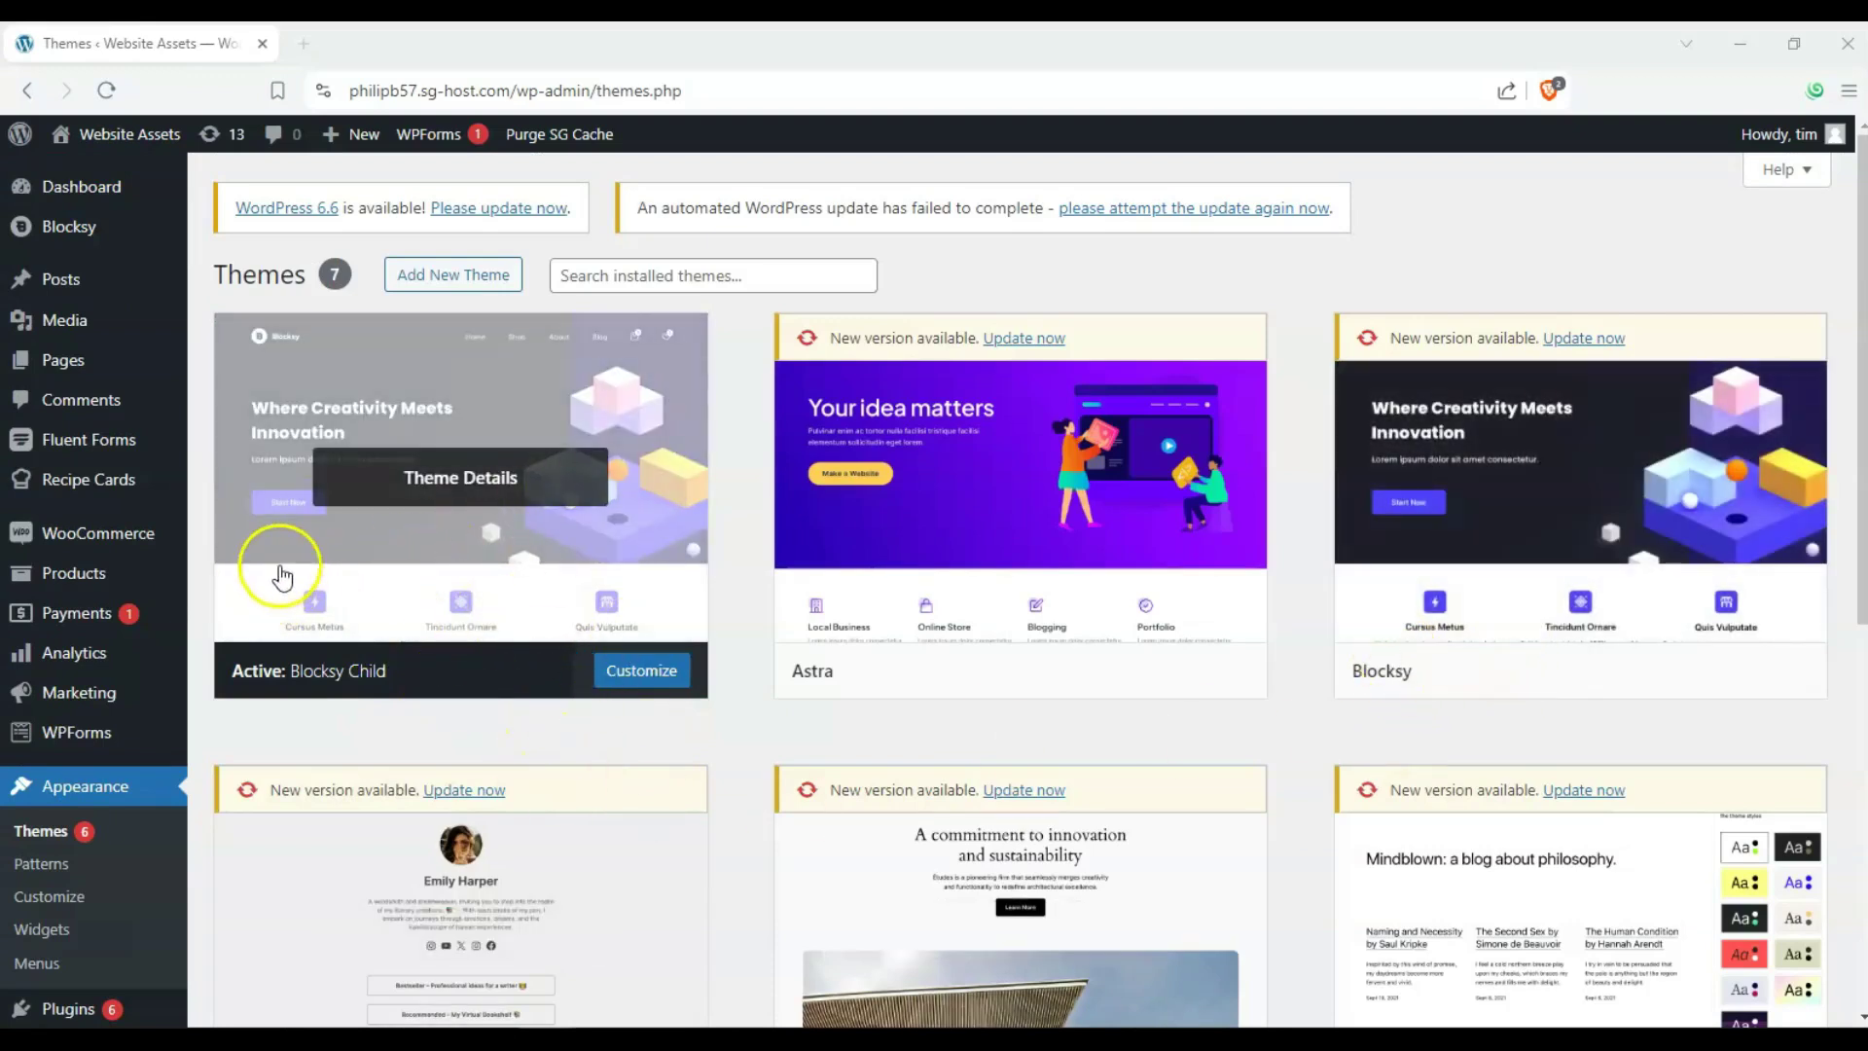
Step: Open Installed Plugins to see Blocksy Companion and Blocksy Companion (Premium)
scroll(94, 842, "down", 2)
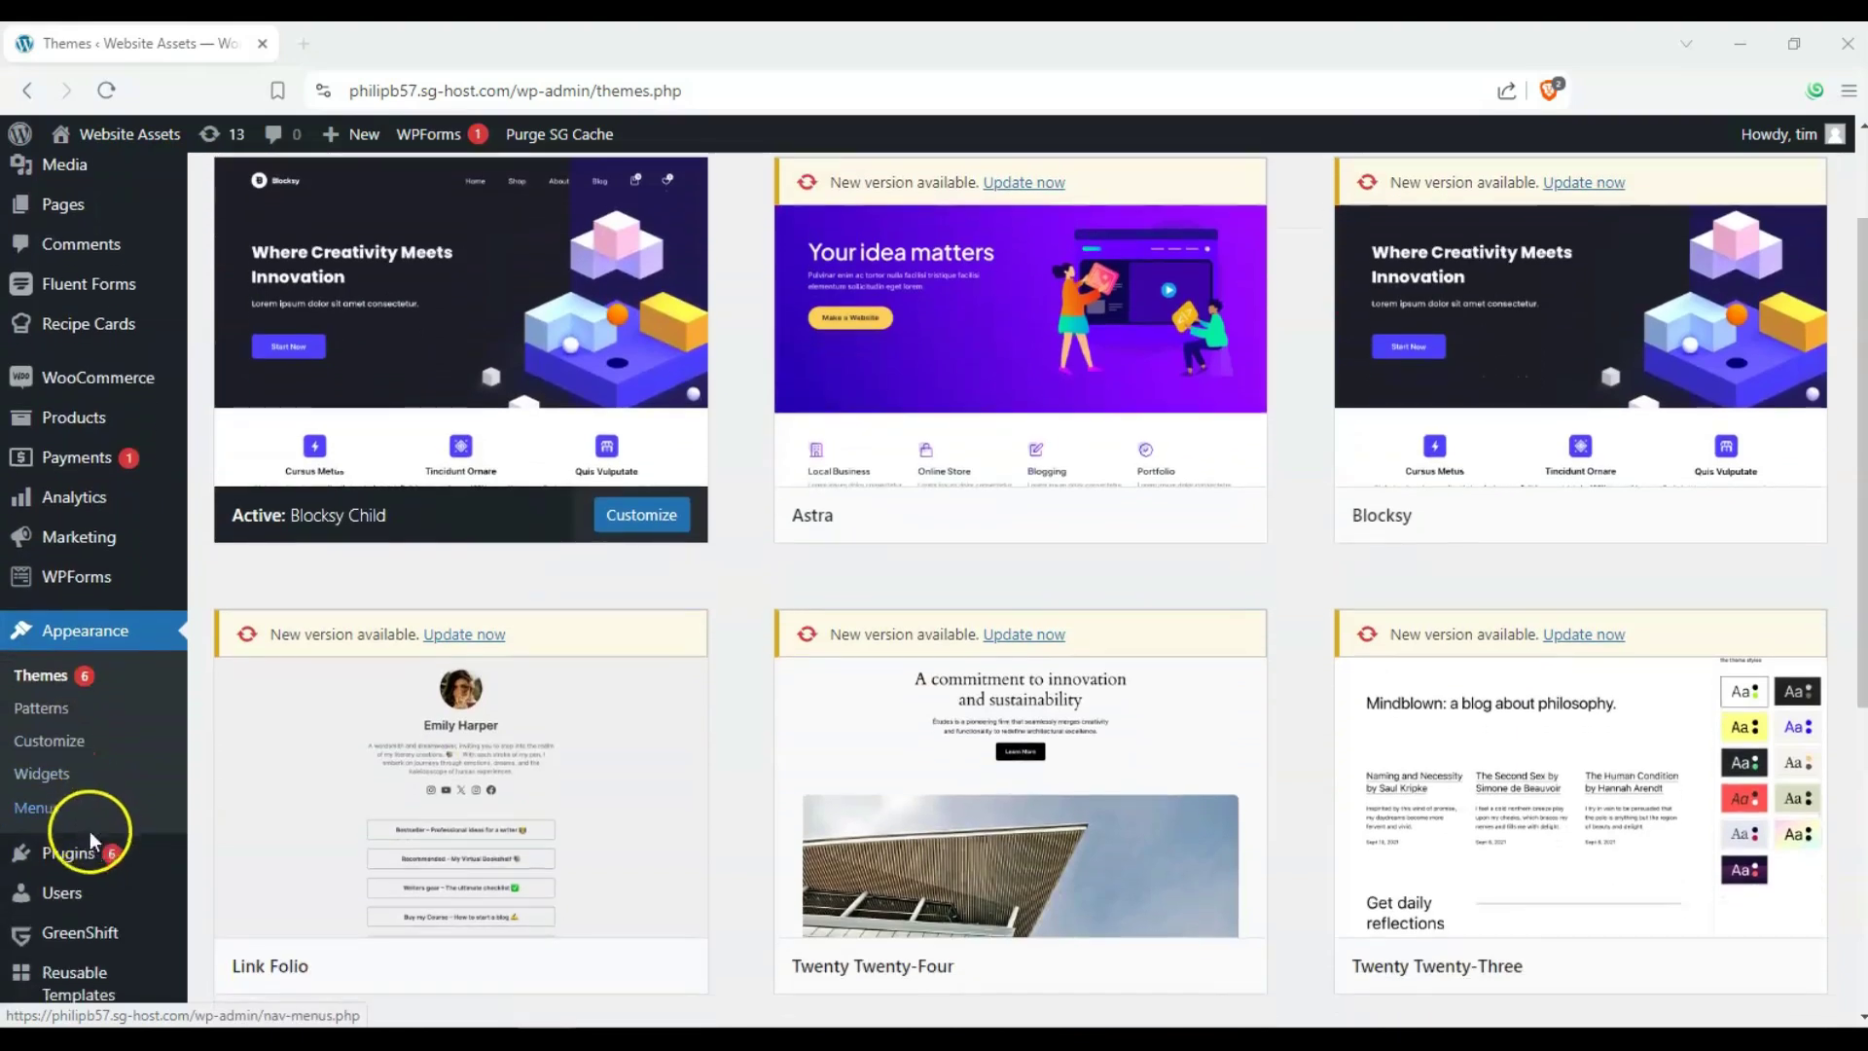
left_click(94, 854)
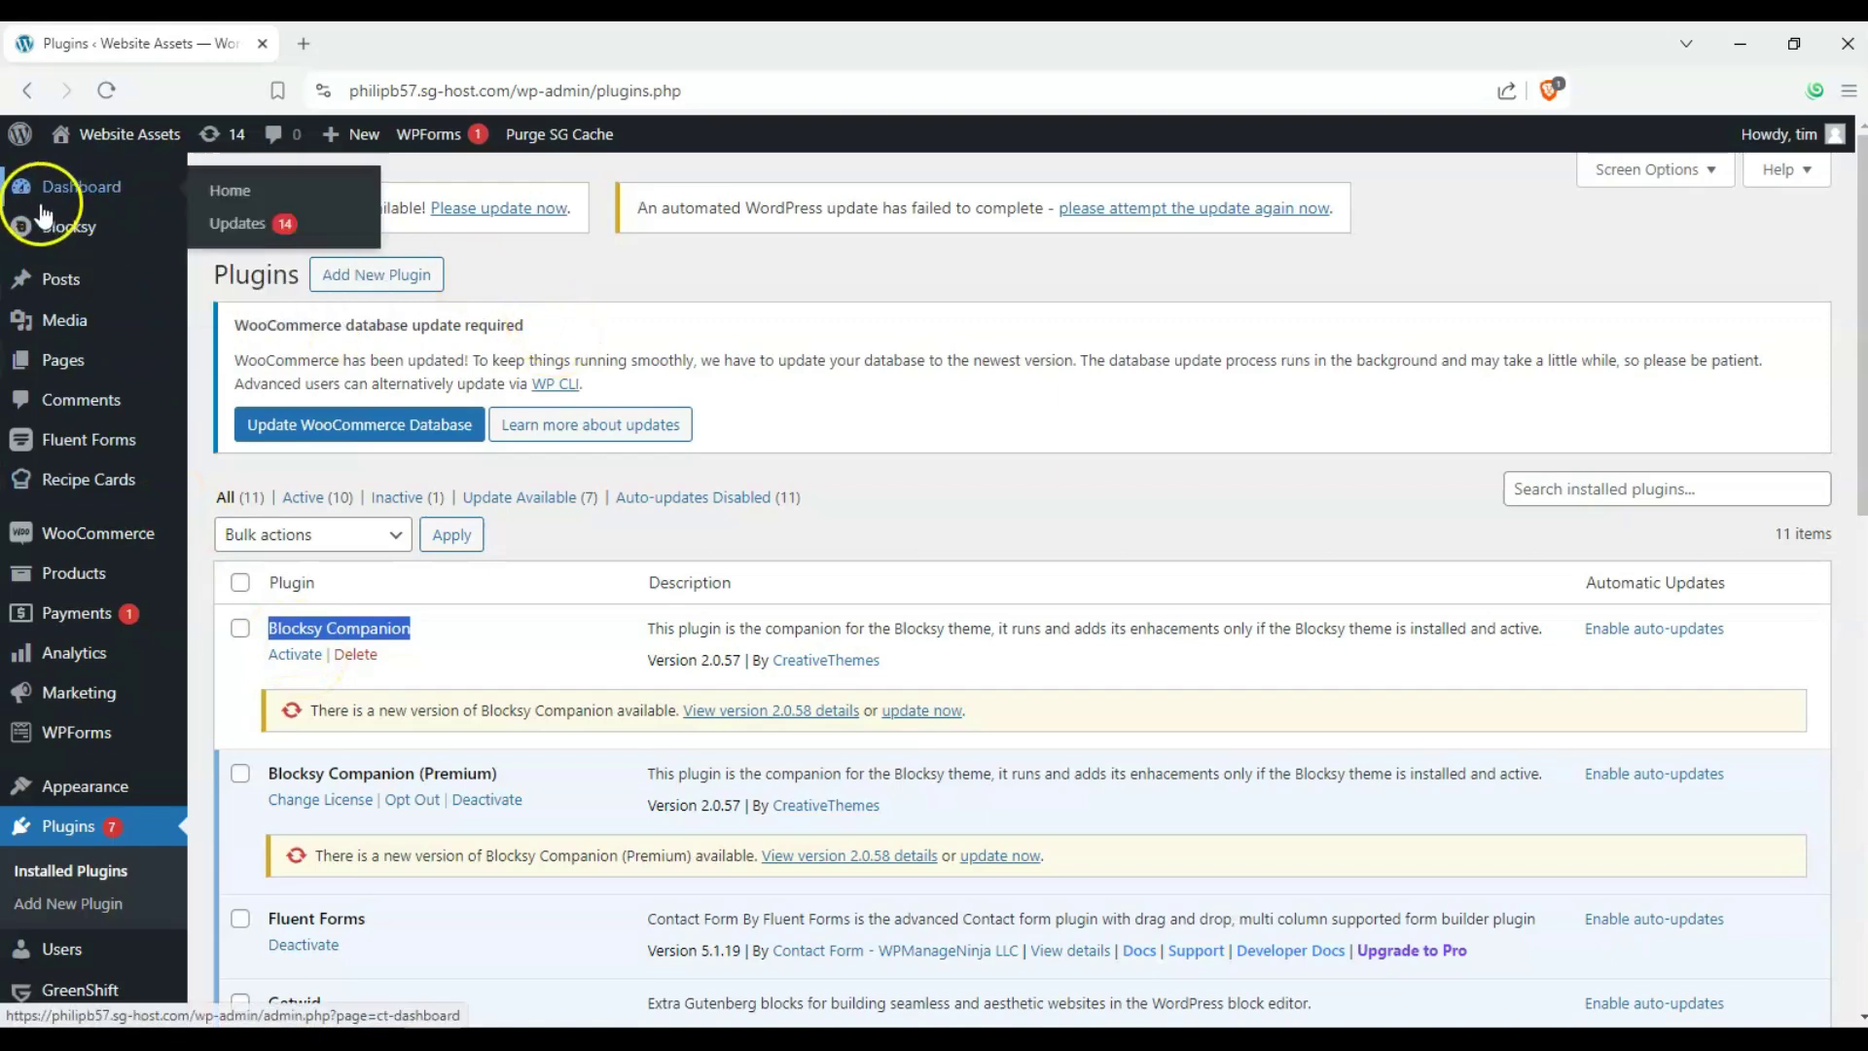
Step: Open the Blocksy dashboard's Home overview with its Customizer shortcuts
mouse_move(43, 229)
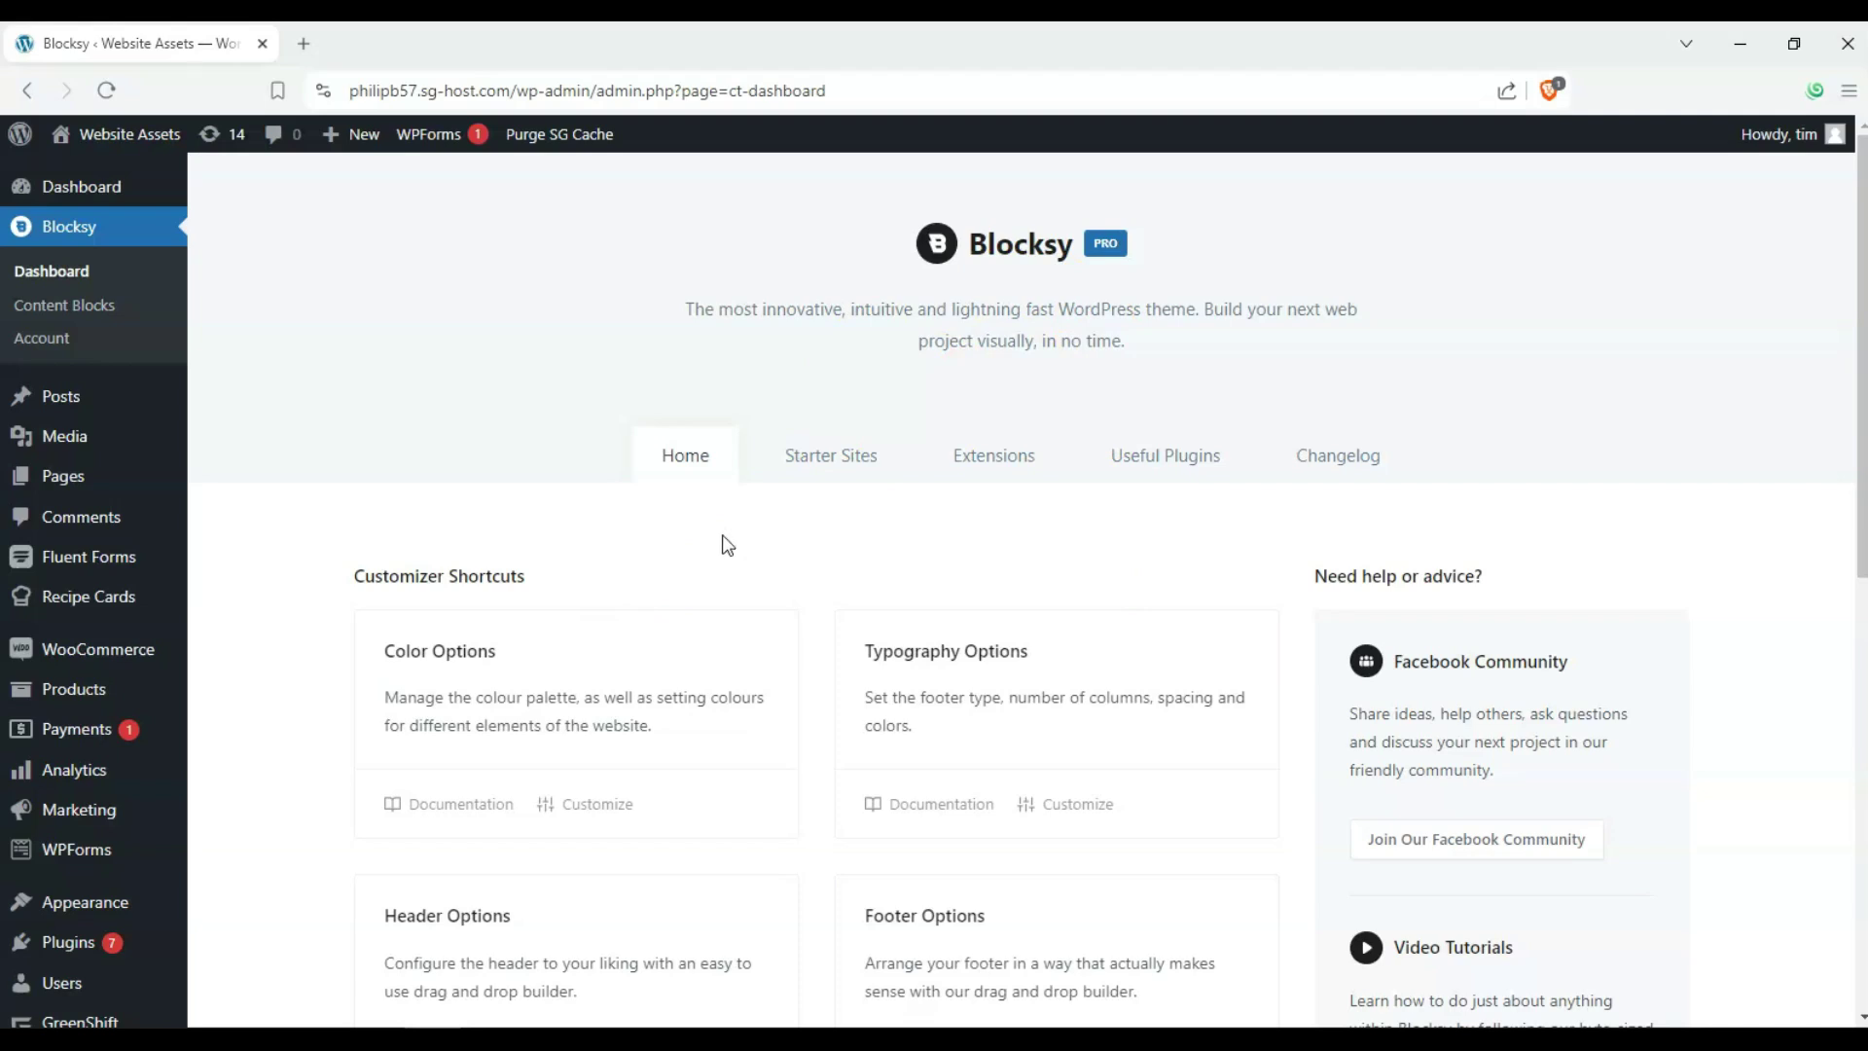
Step: Switch to Blocksy's Starter Sites and browse the available designs
left_click(843, 461)
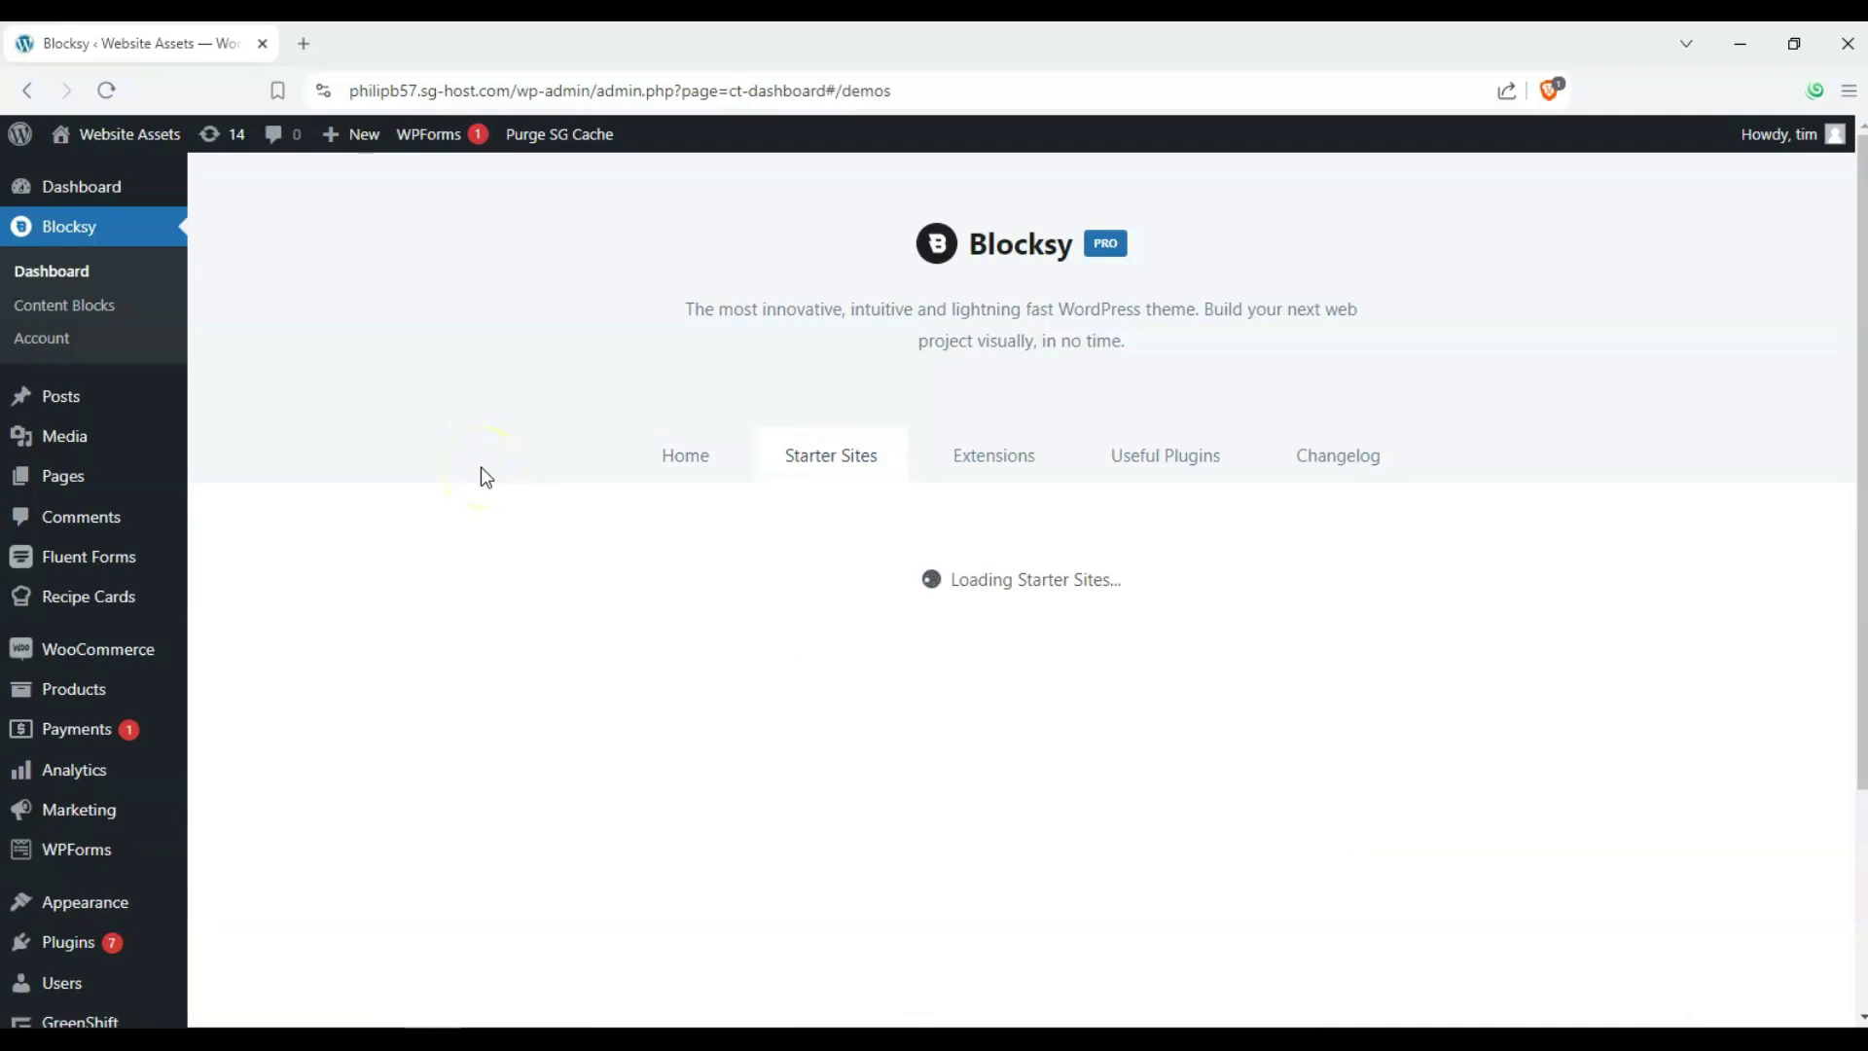
scroll(467, 418, "down", 10)
scroll(295, 405, "up", 3)
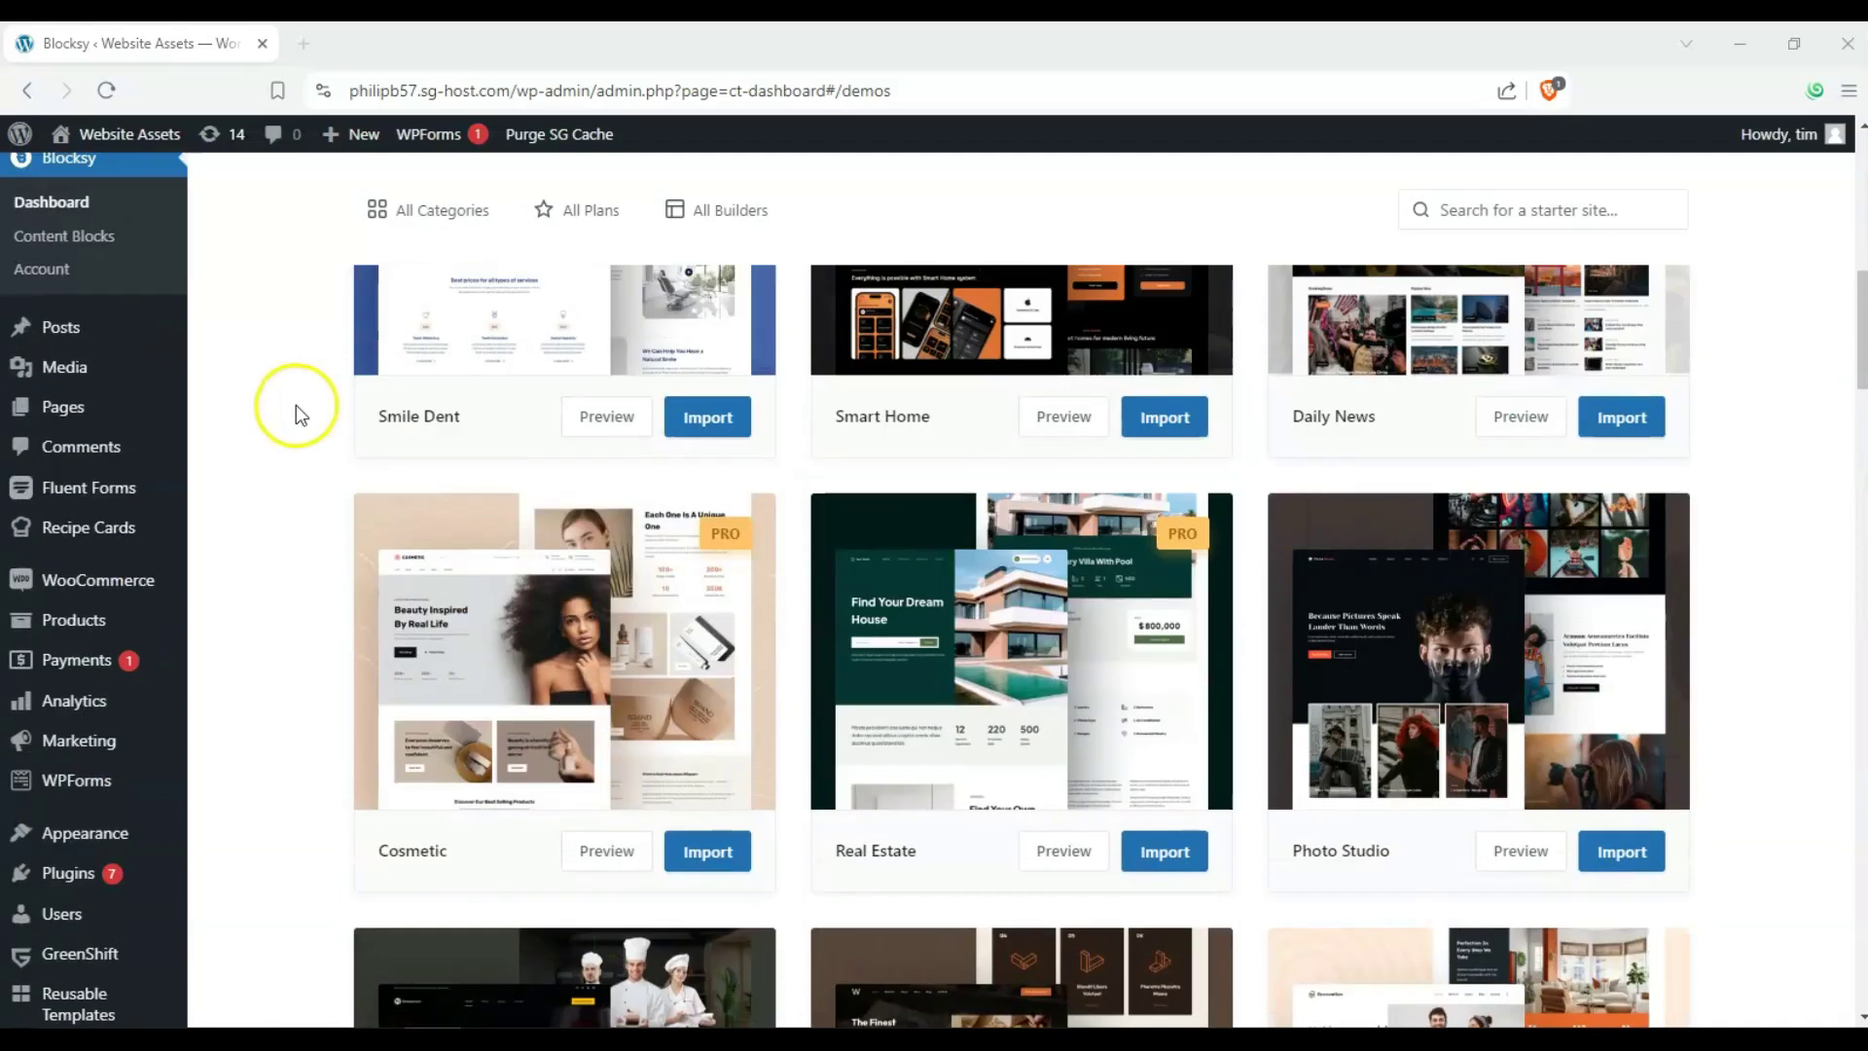
scroll(292, 413, "up", 2)
scroll(284, 418, "down", 6)
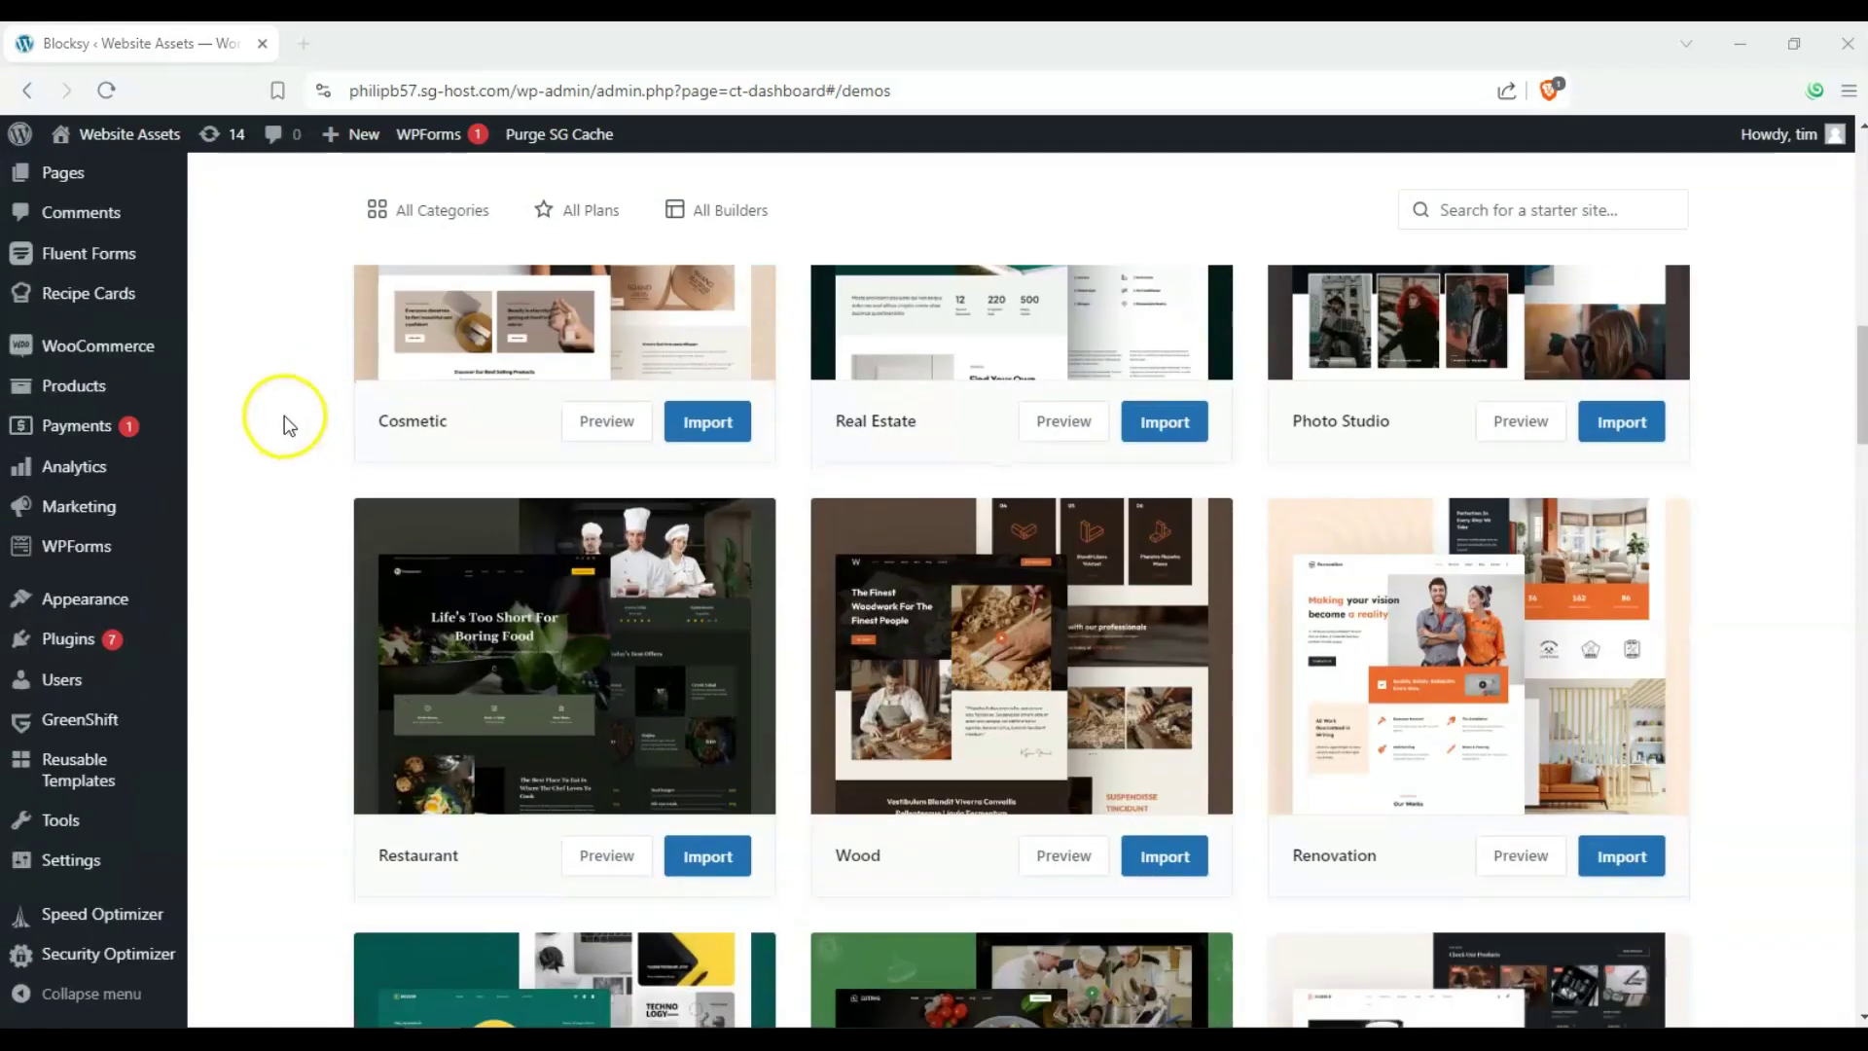
scroll(284, 416, "down", 10)
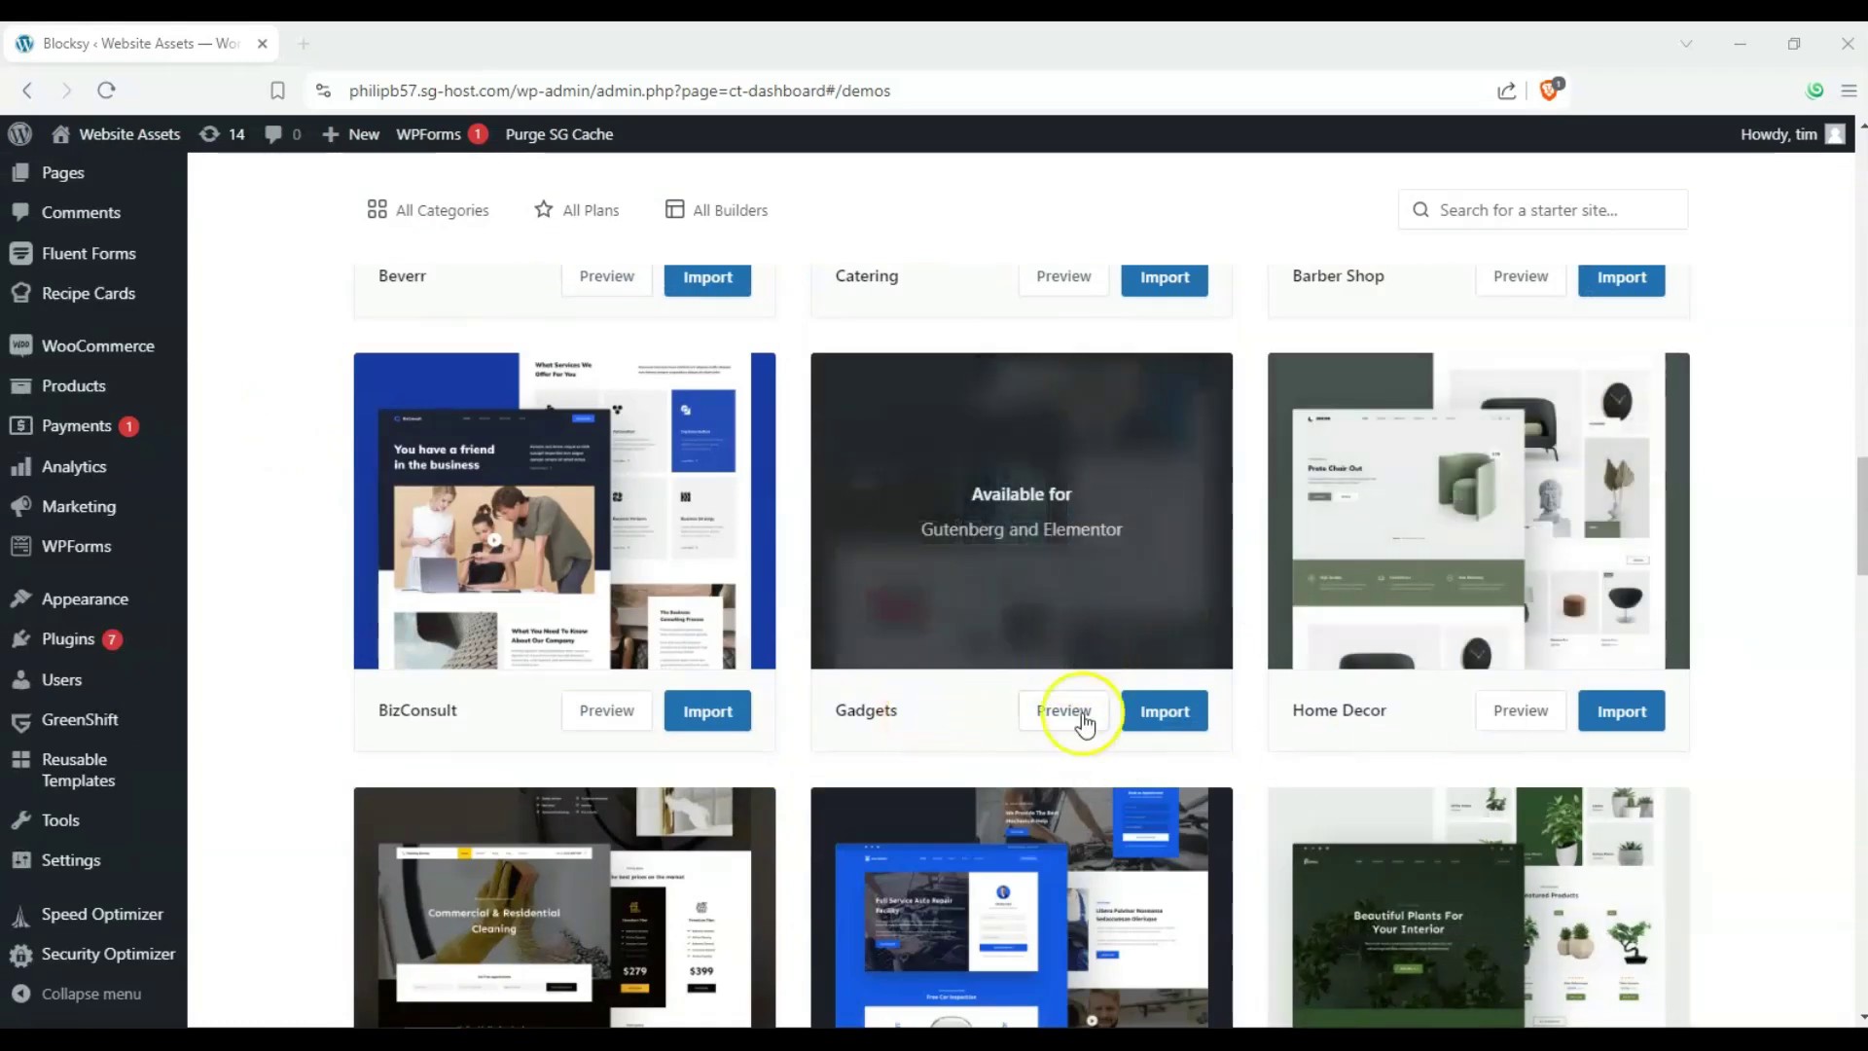
scroll(1566, 443, "up", 15)
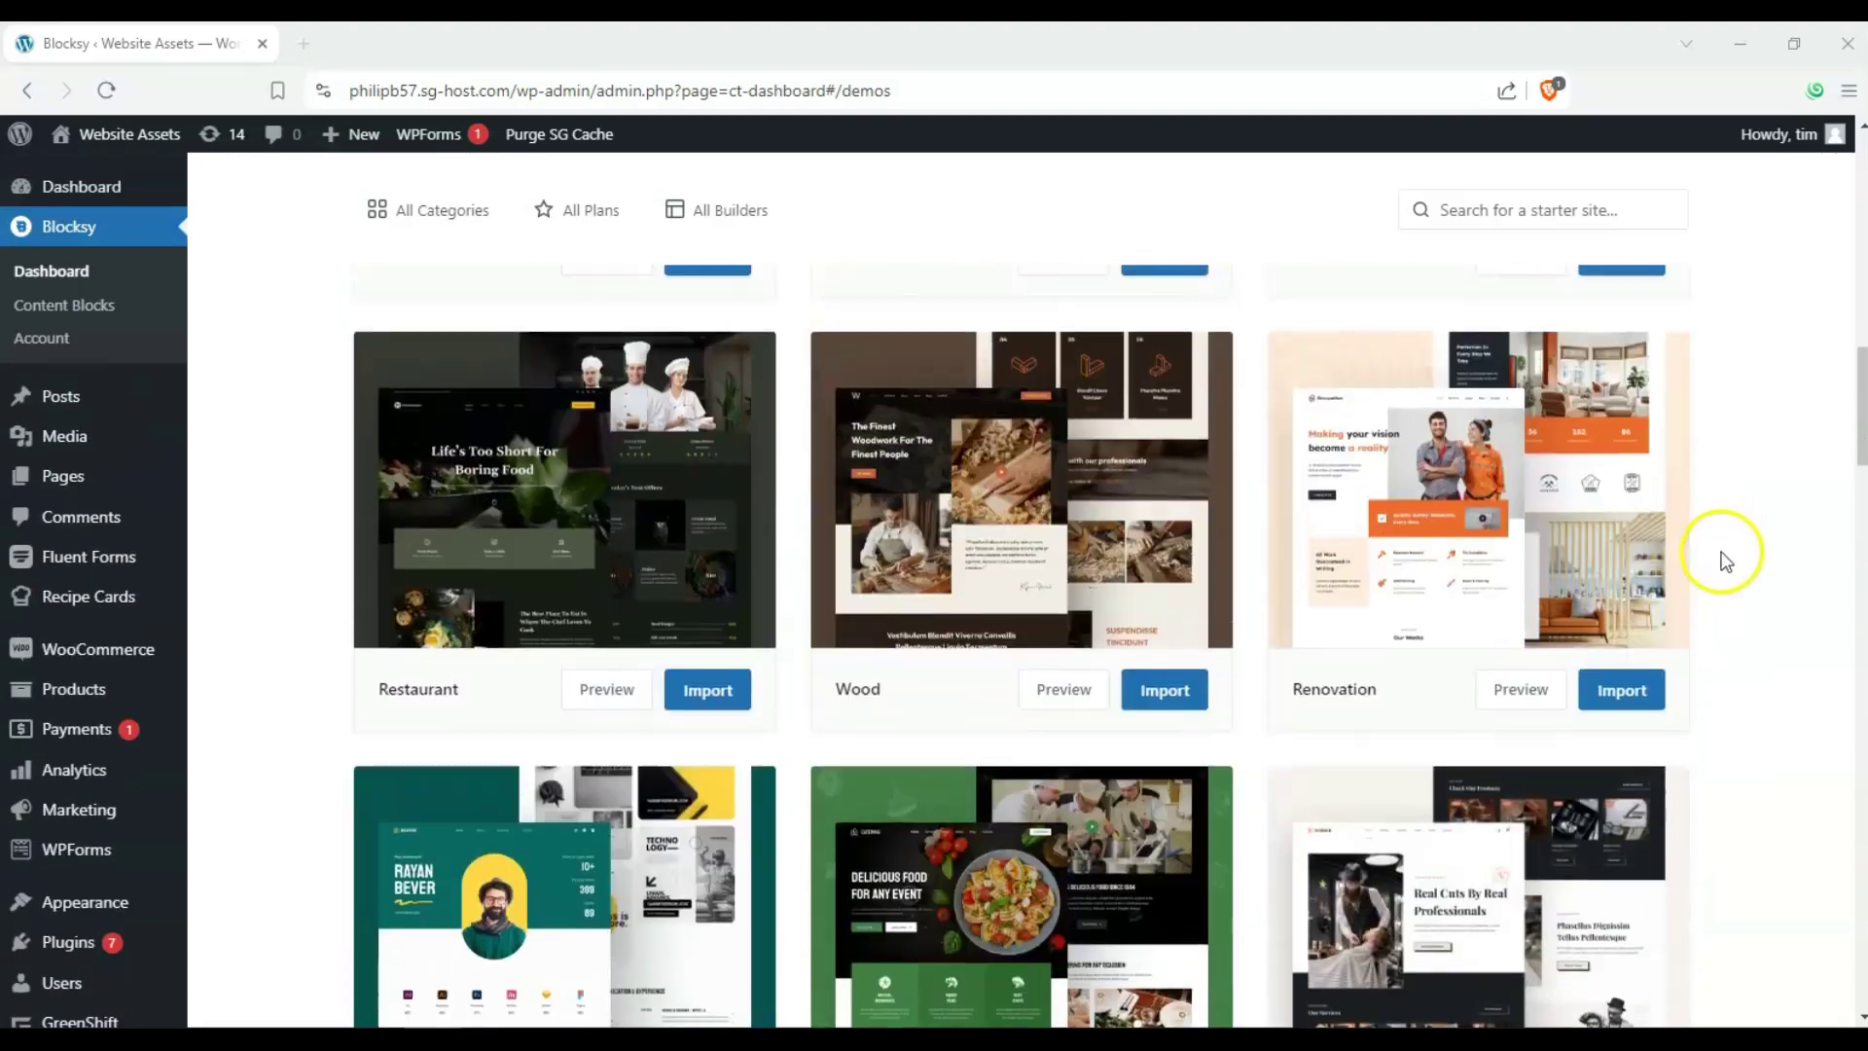
scroll(1665, 464, "up", 5)
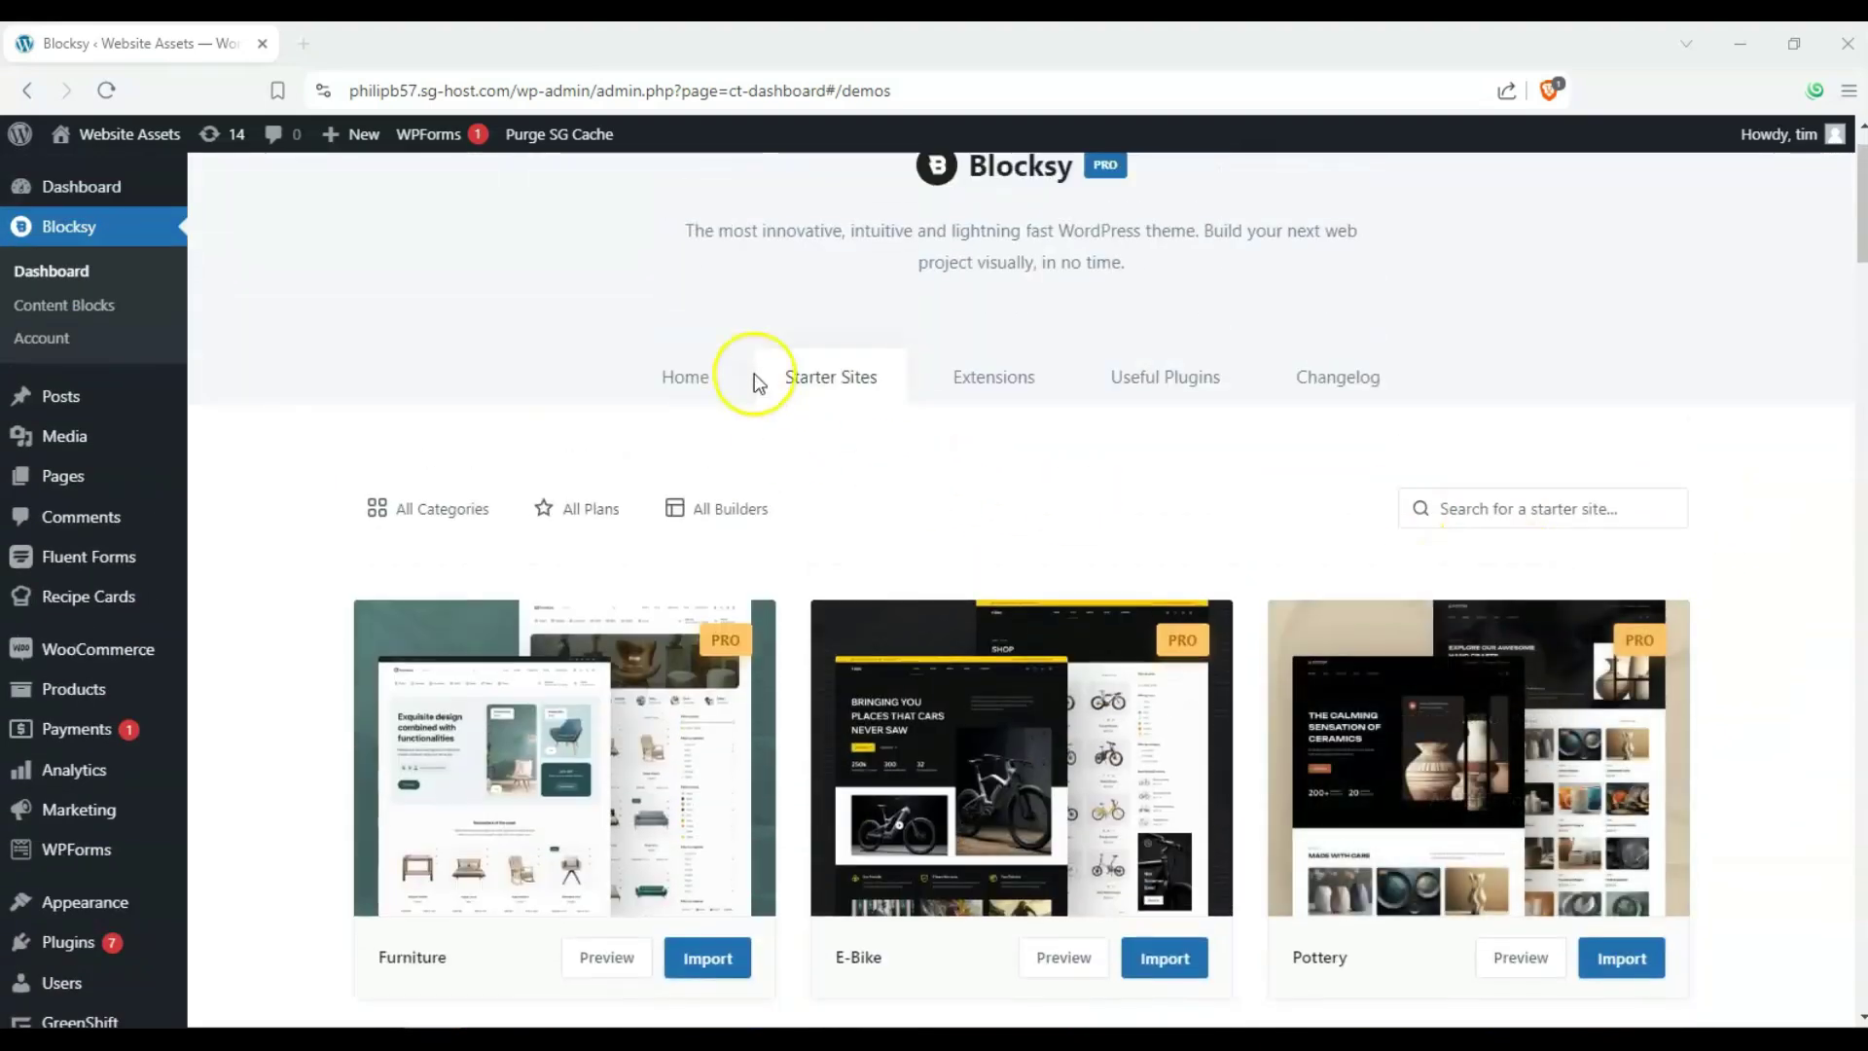
scroll(671, 245, "down", 1)
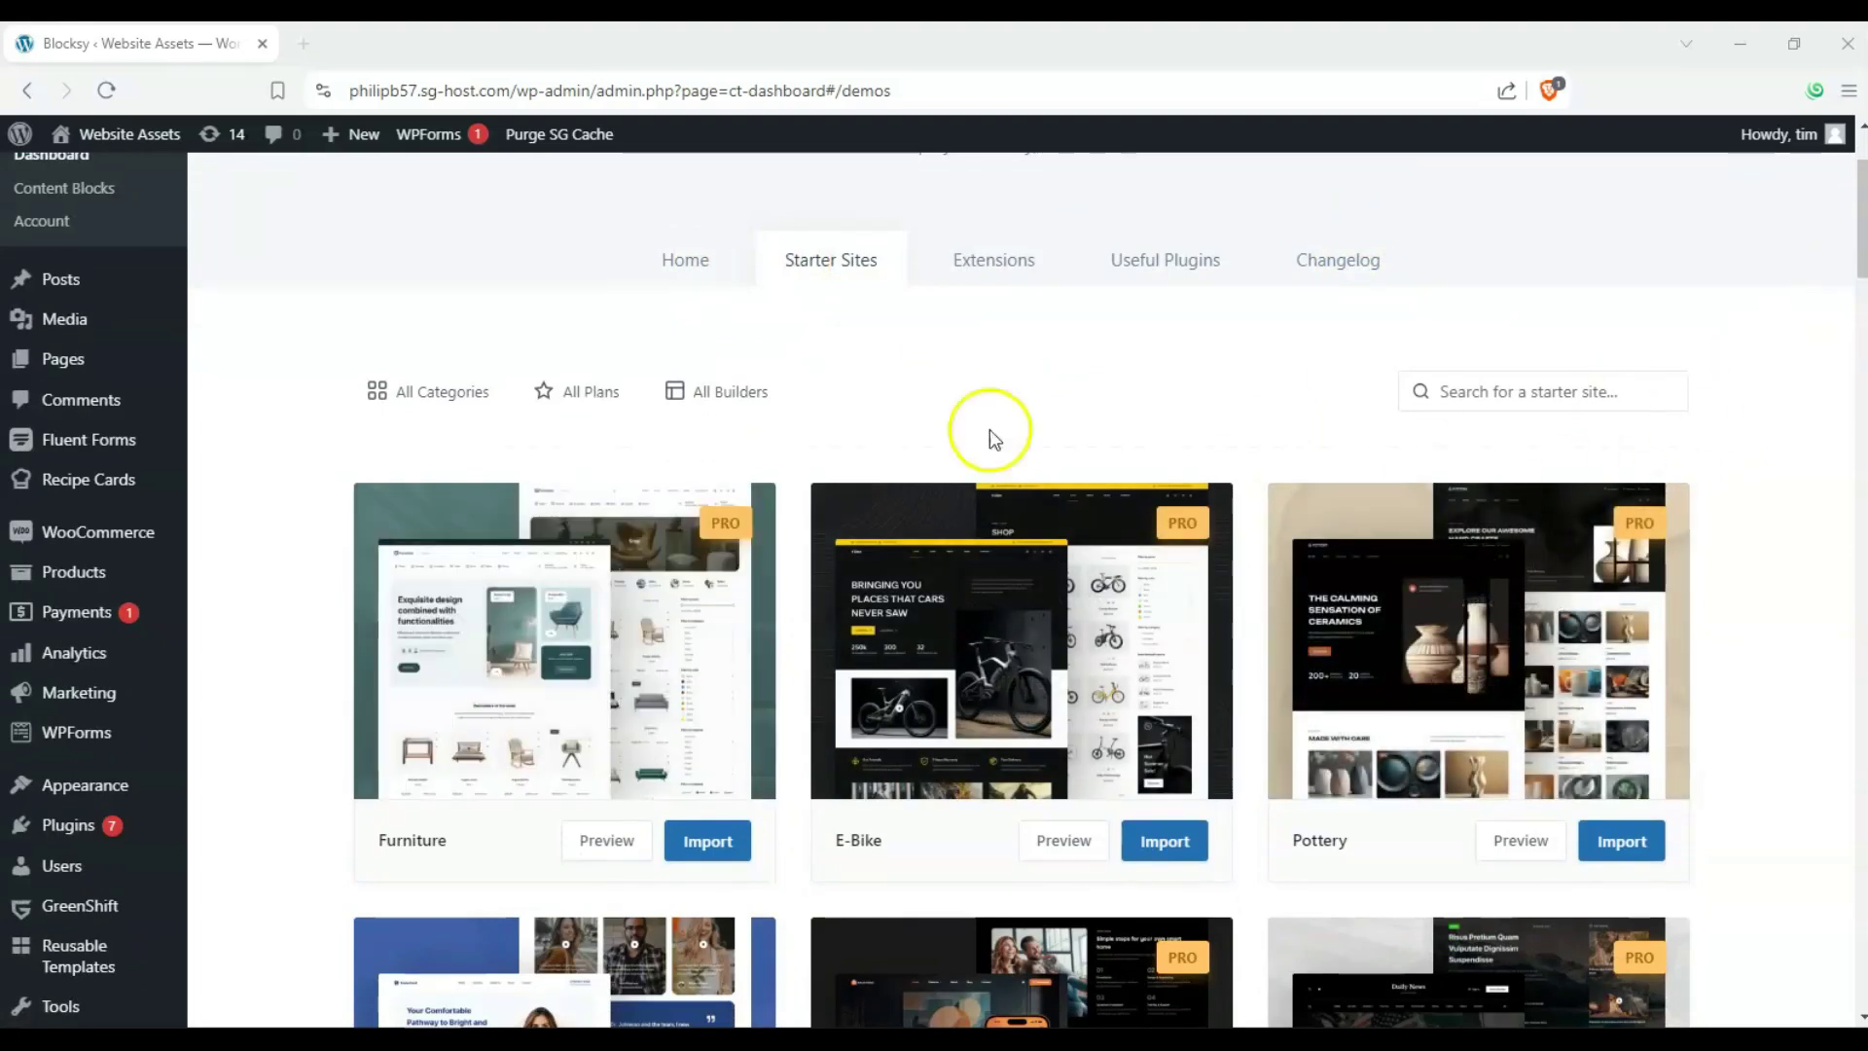
Step: Filter starter sites to the Free plan and Ecommerce category, then scroll to Modern Shop
left_click(586, 387)
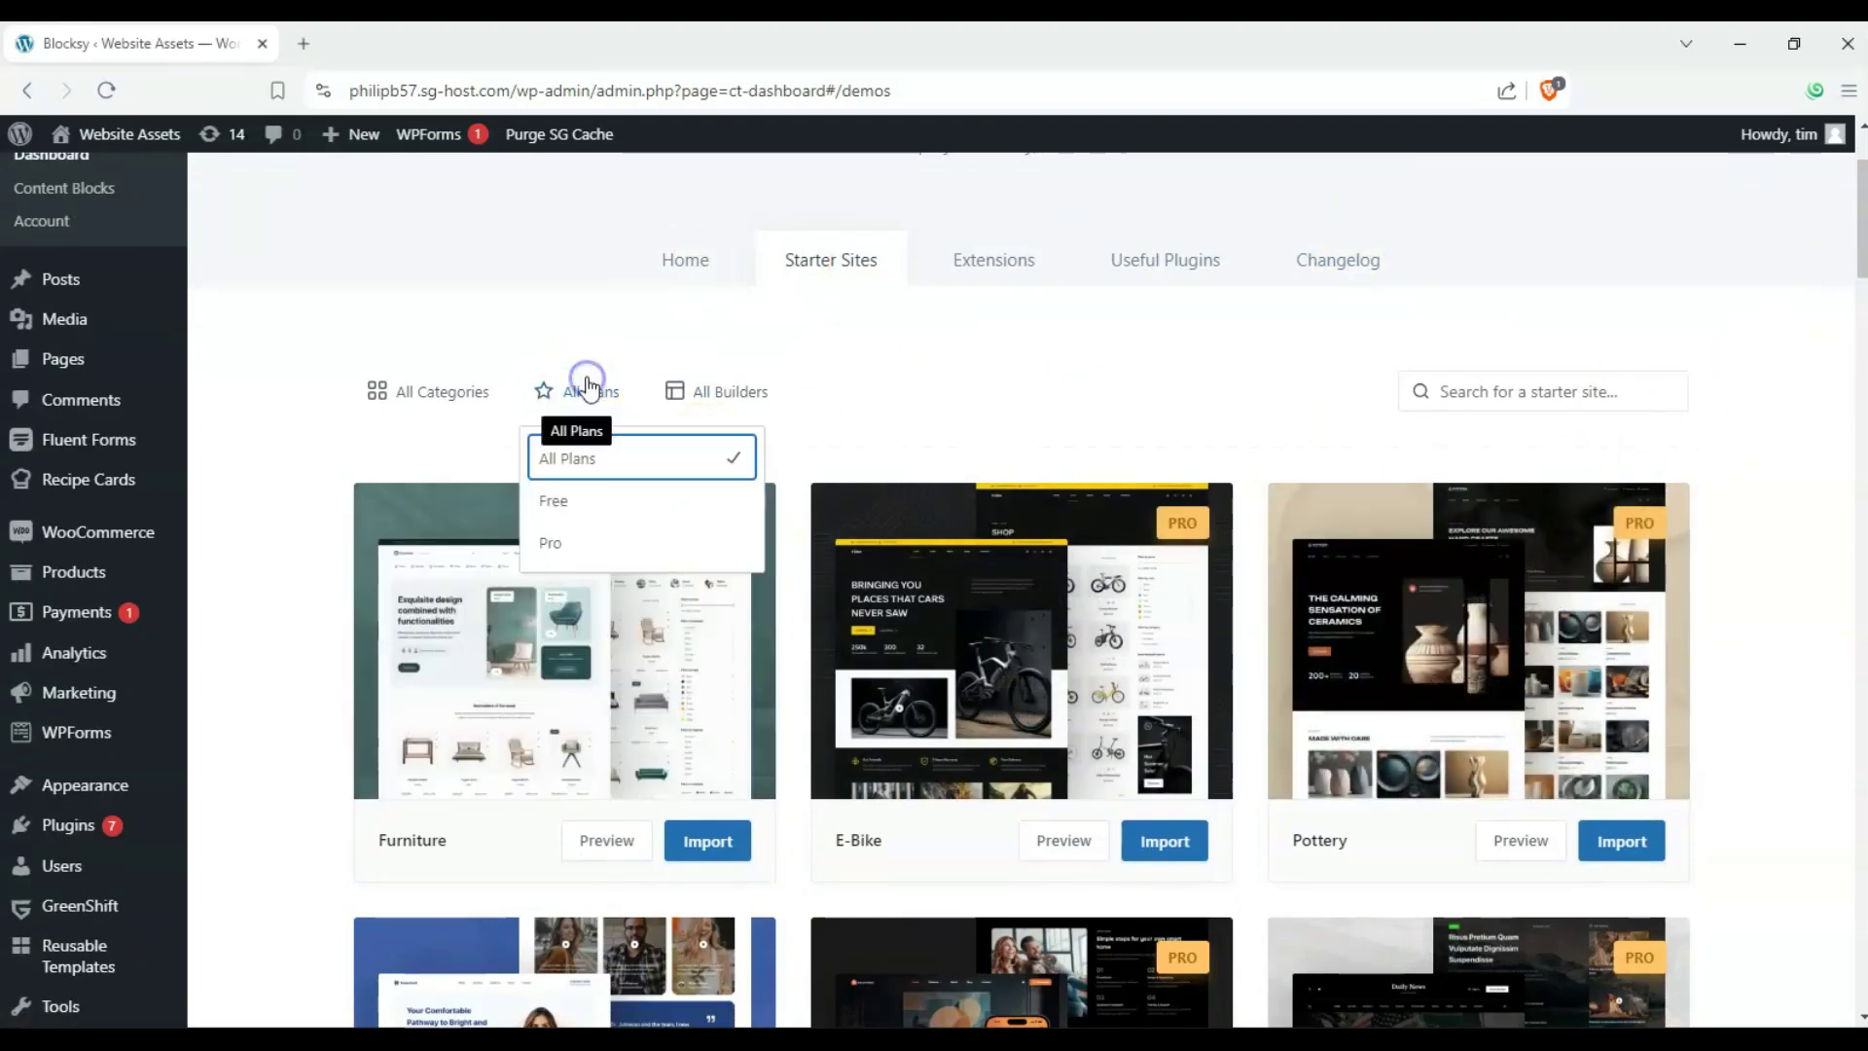
left_click(545, 500)
left_click(356, 454)
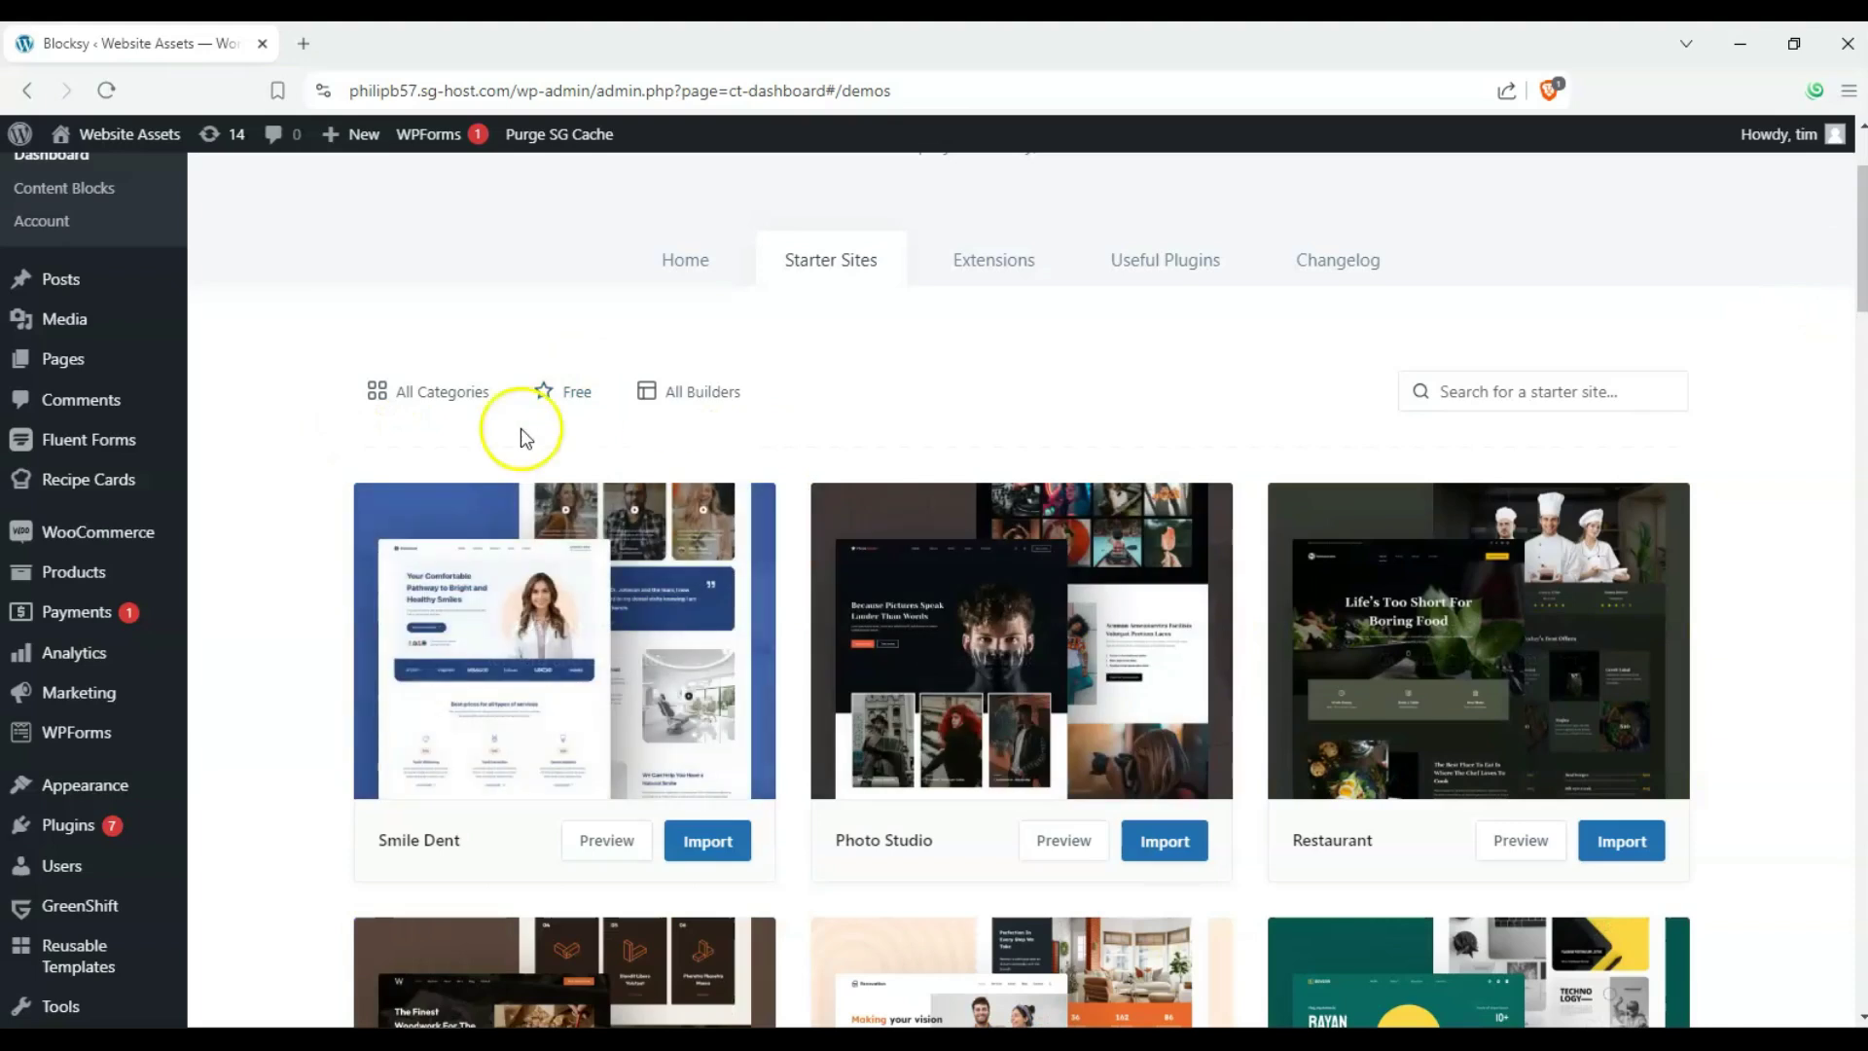
left_click(441, 391)
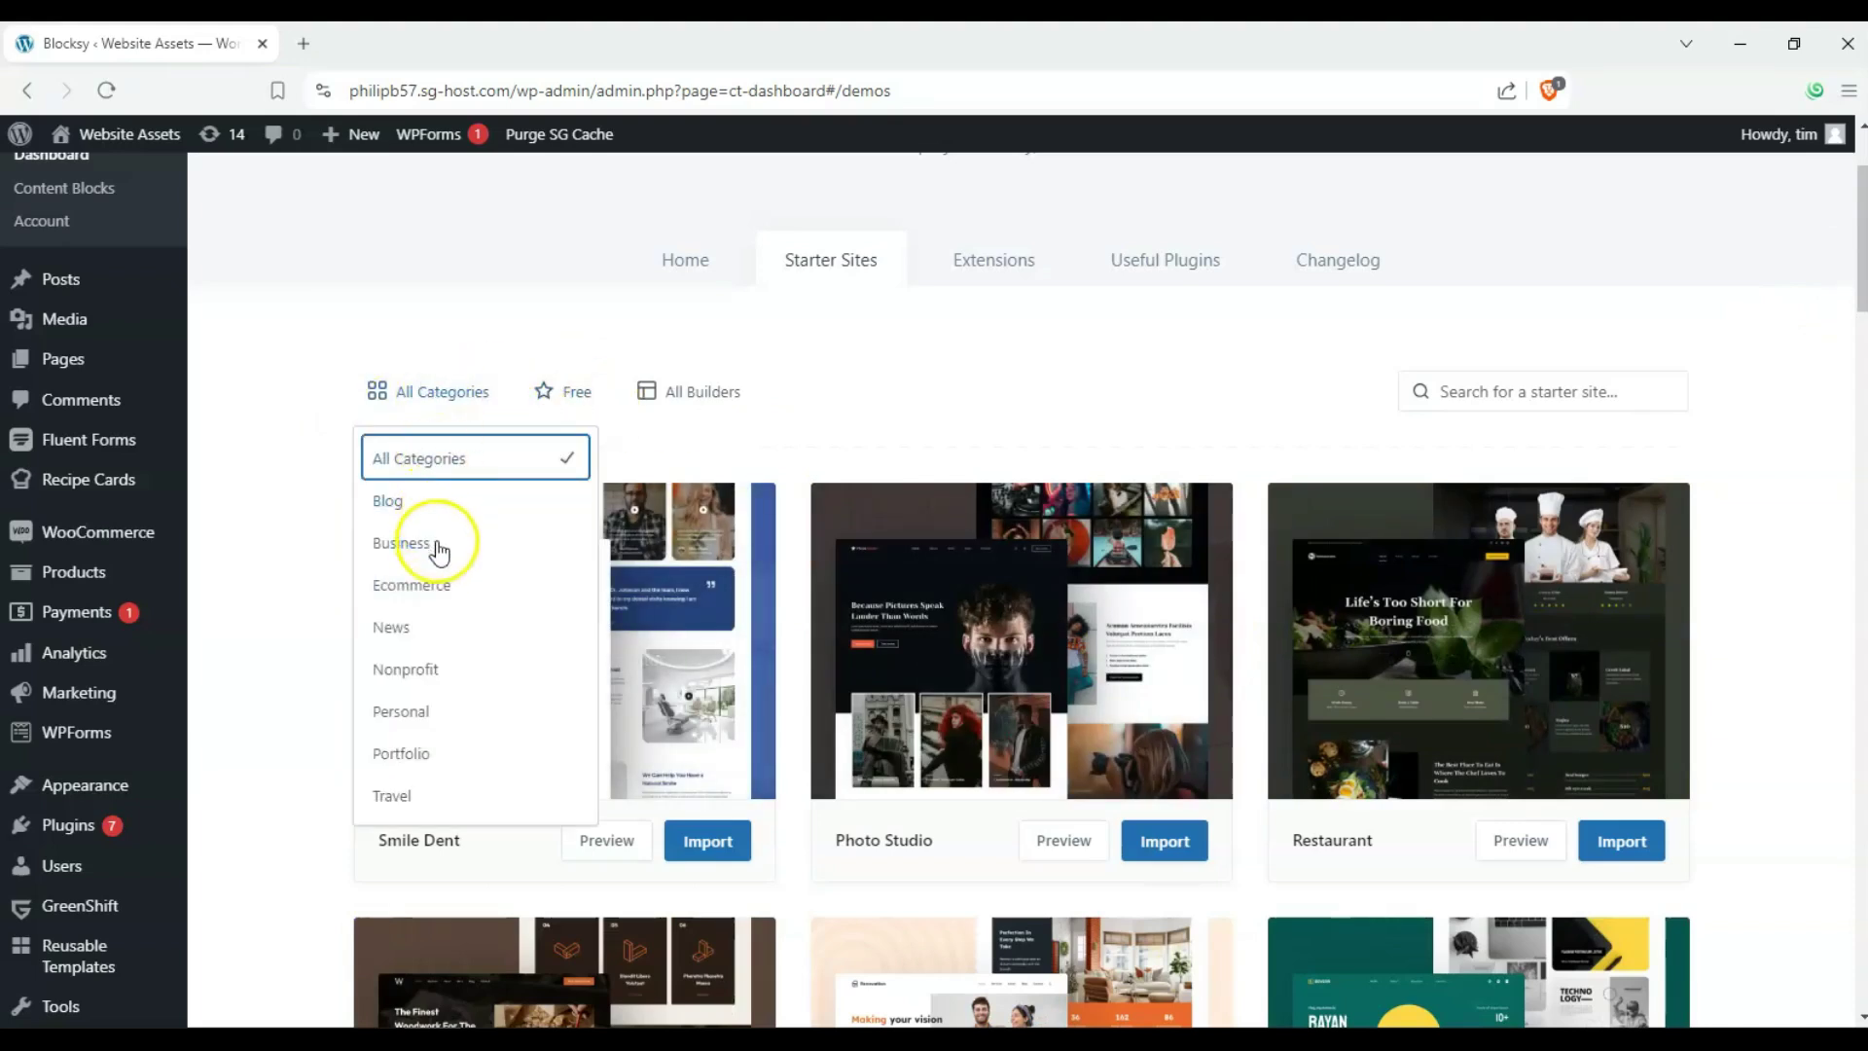
left_click(435, 586)
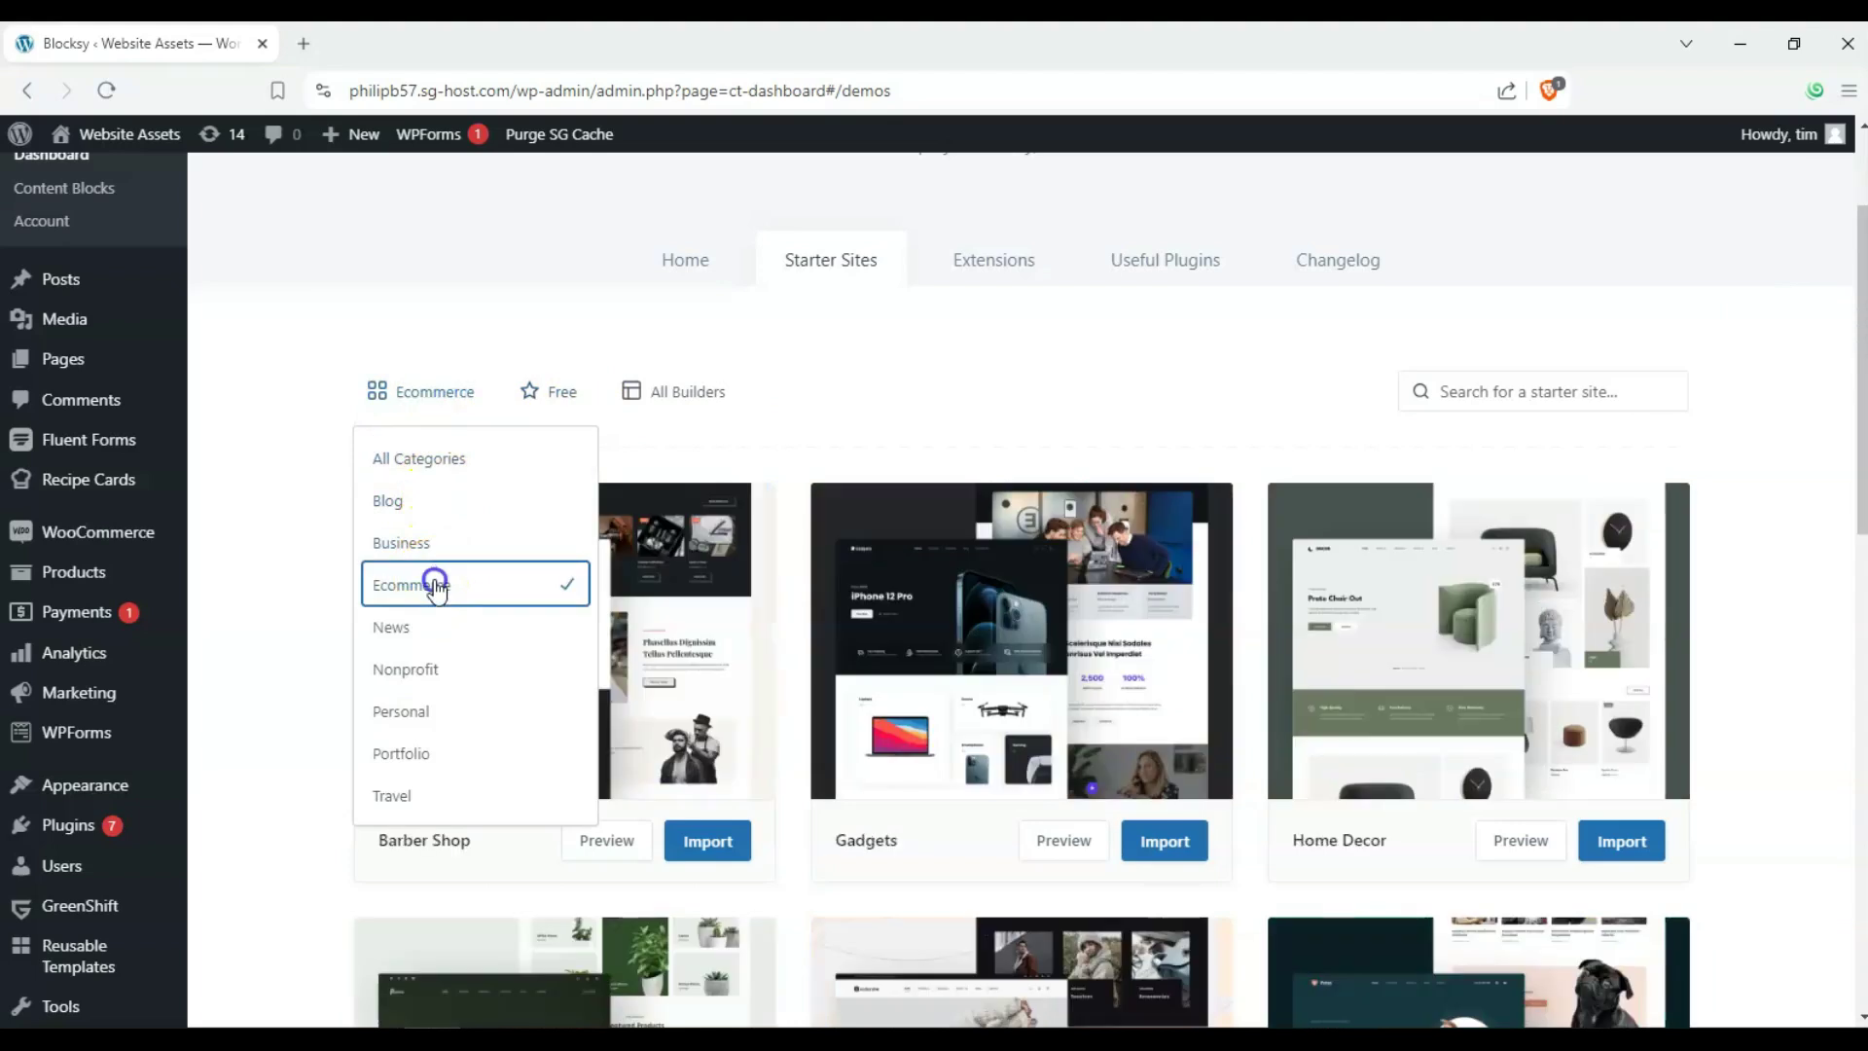
left_click(292, 519)
scroll(223, 487, "down", 2)
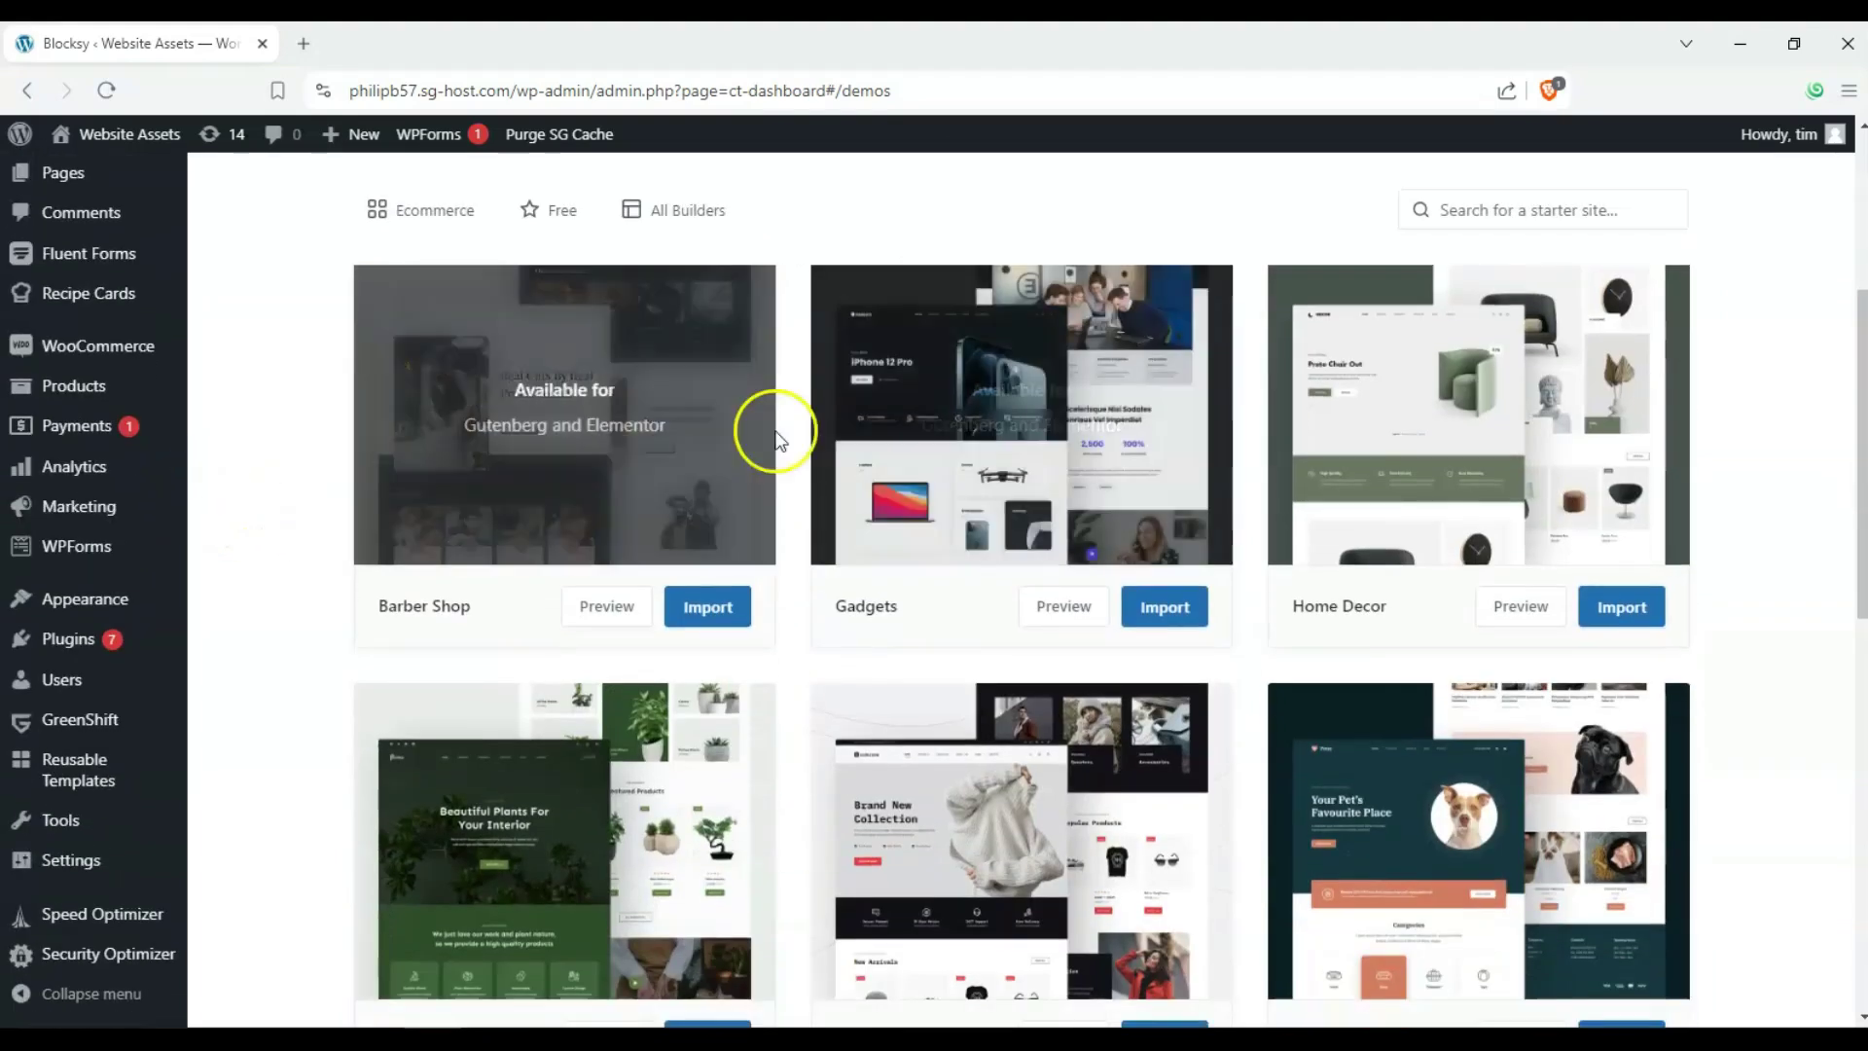
scroll(530, 479, "down", 5)
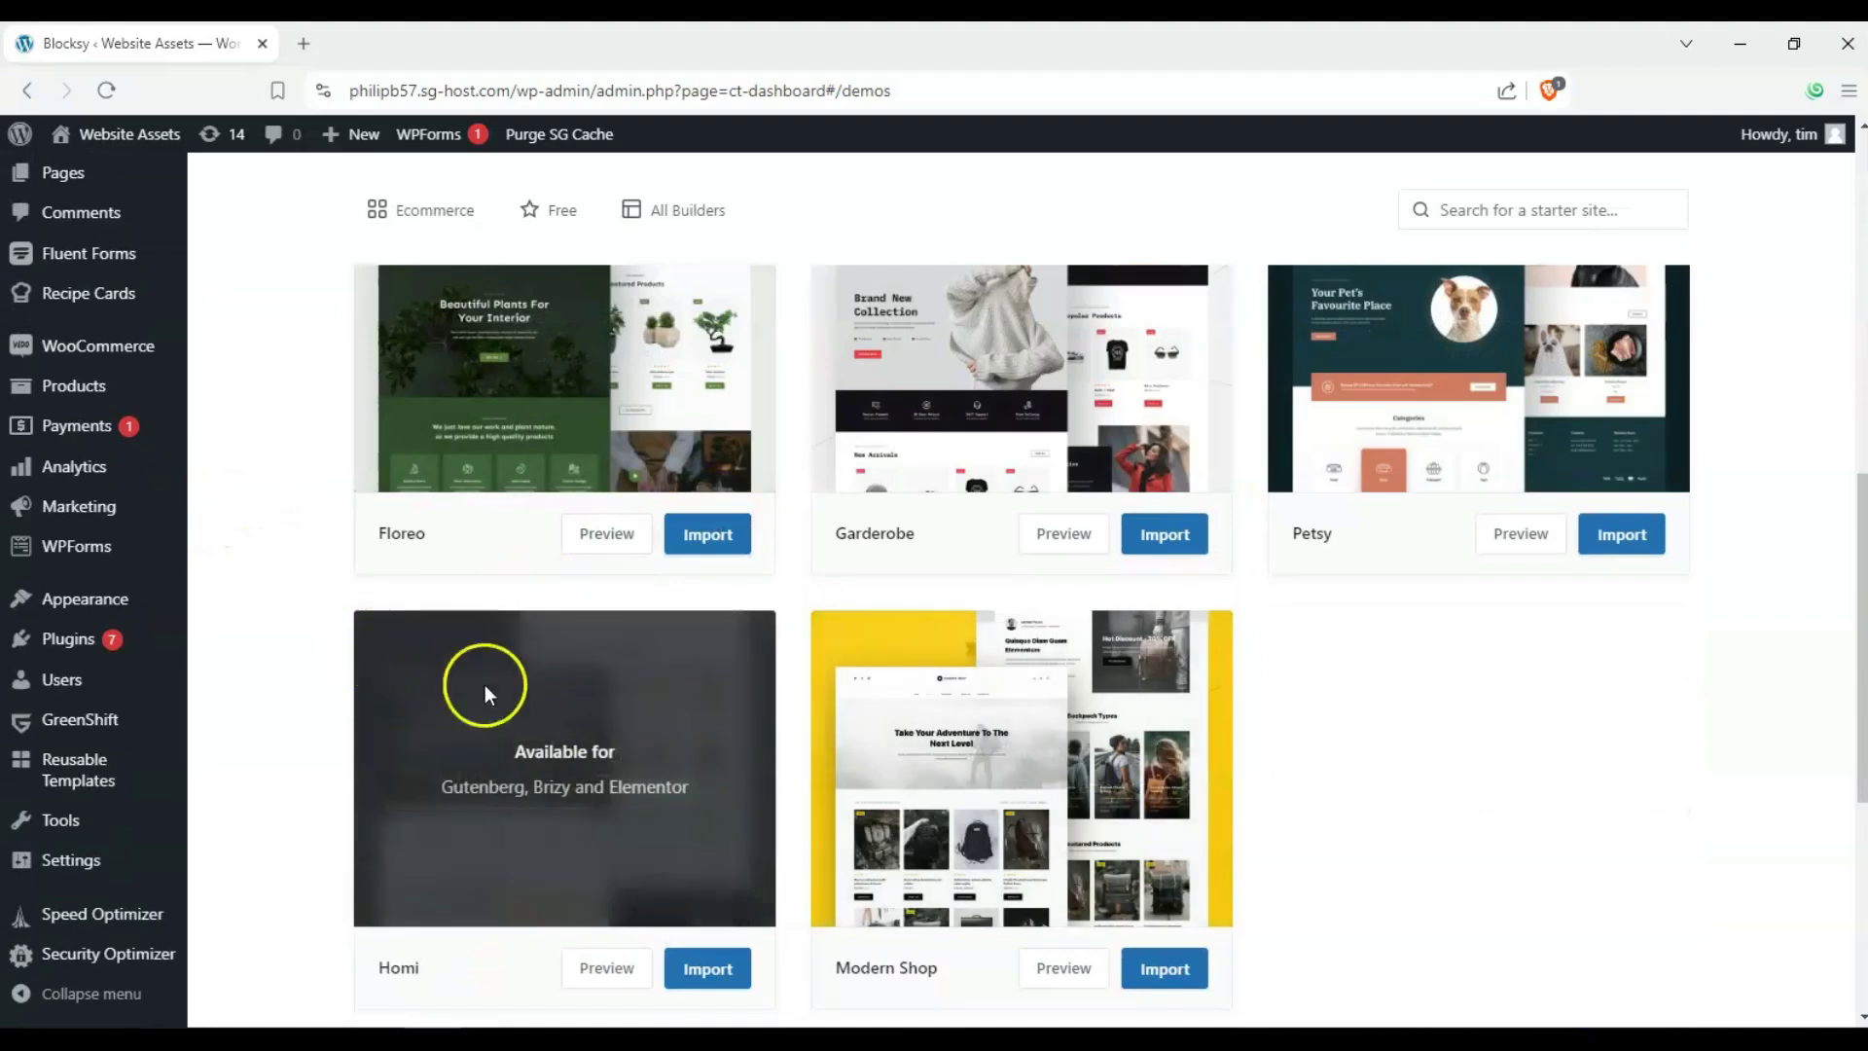
scroll(243, 657, "down", 2)
scroll(243, 671, "up", 6)
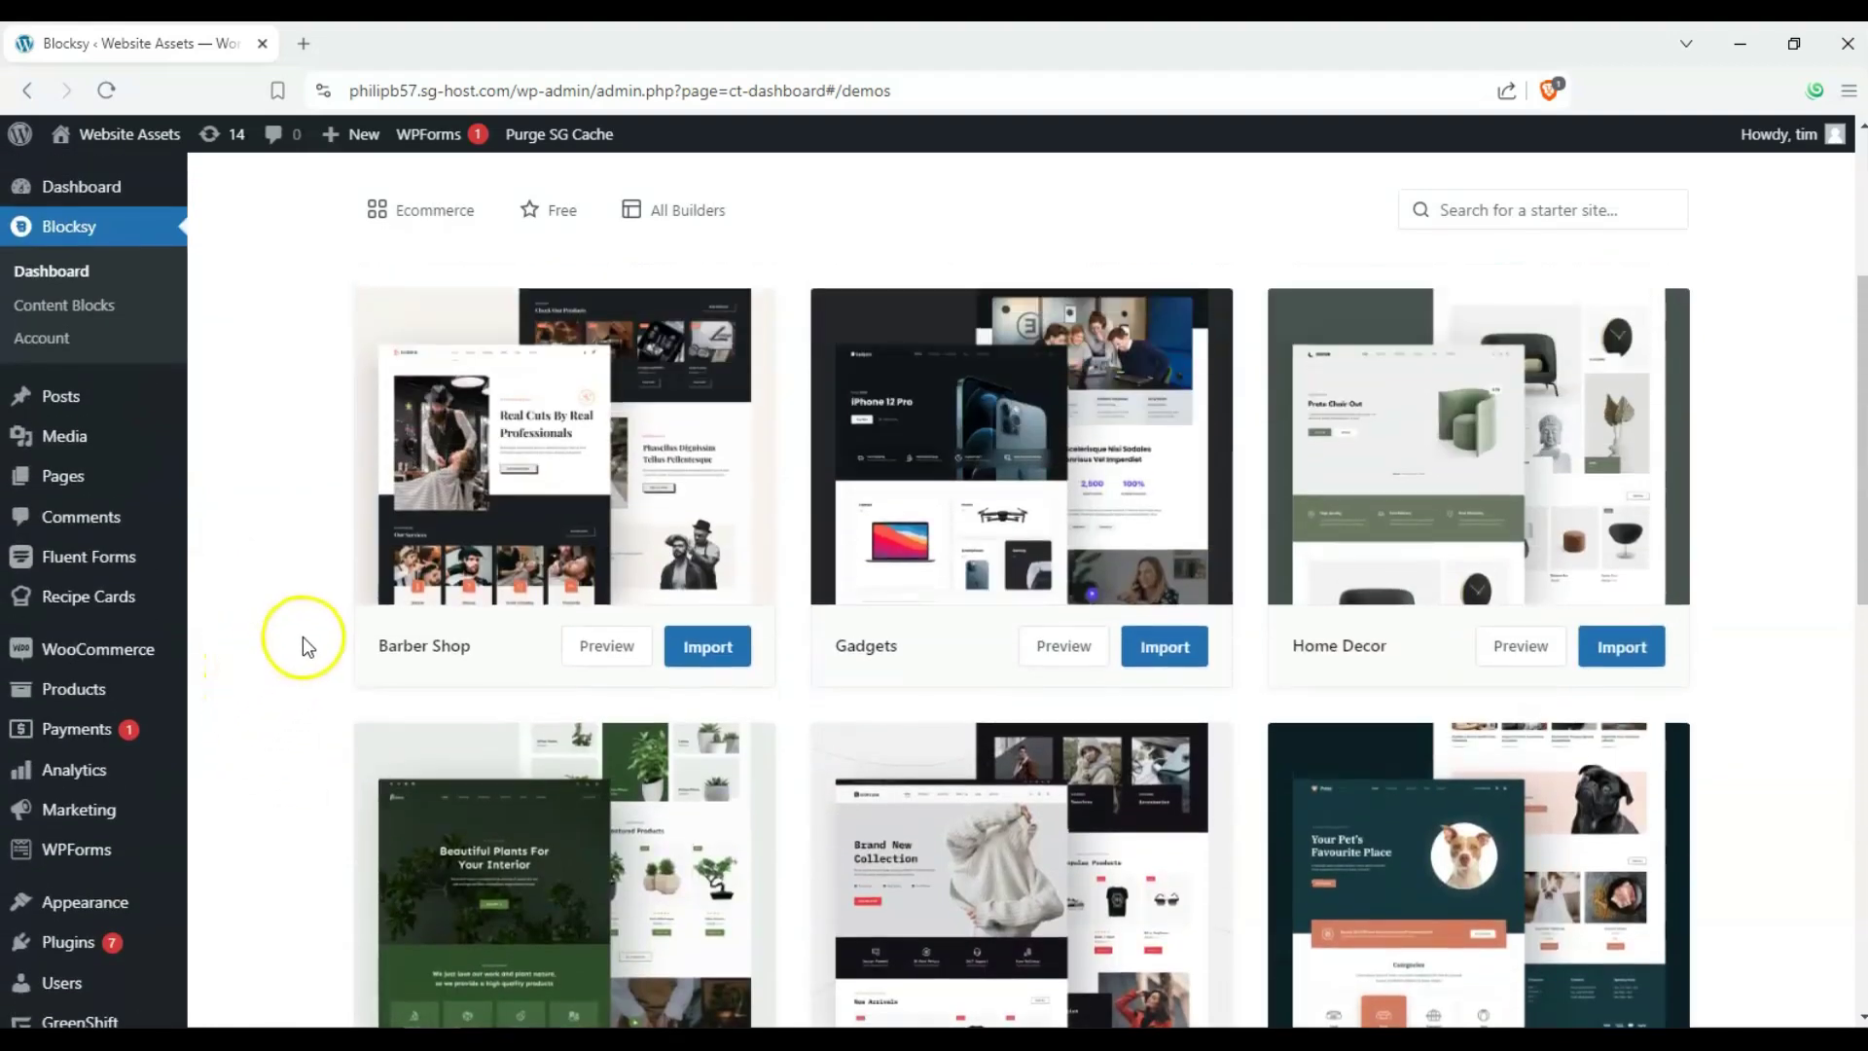
scroll(301, 642, "down", 8)
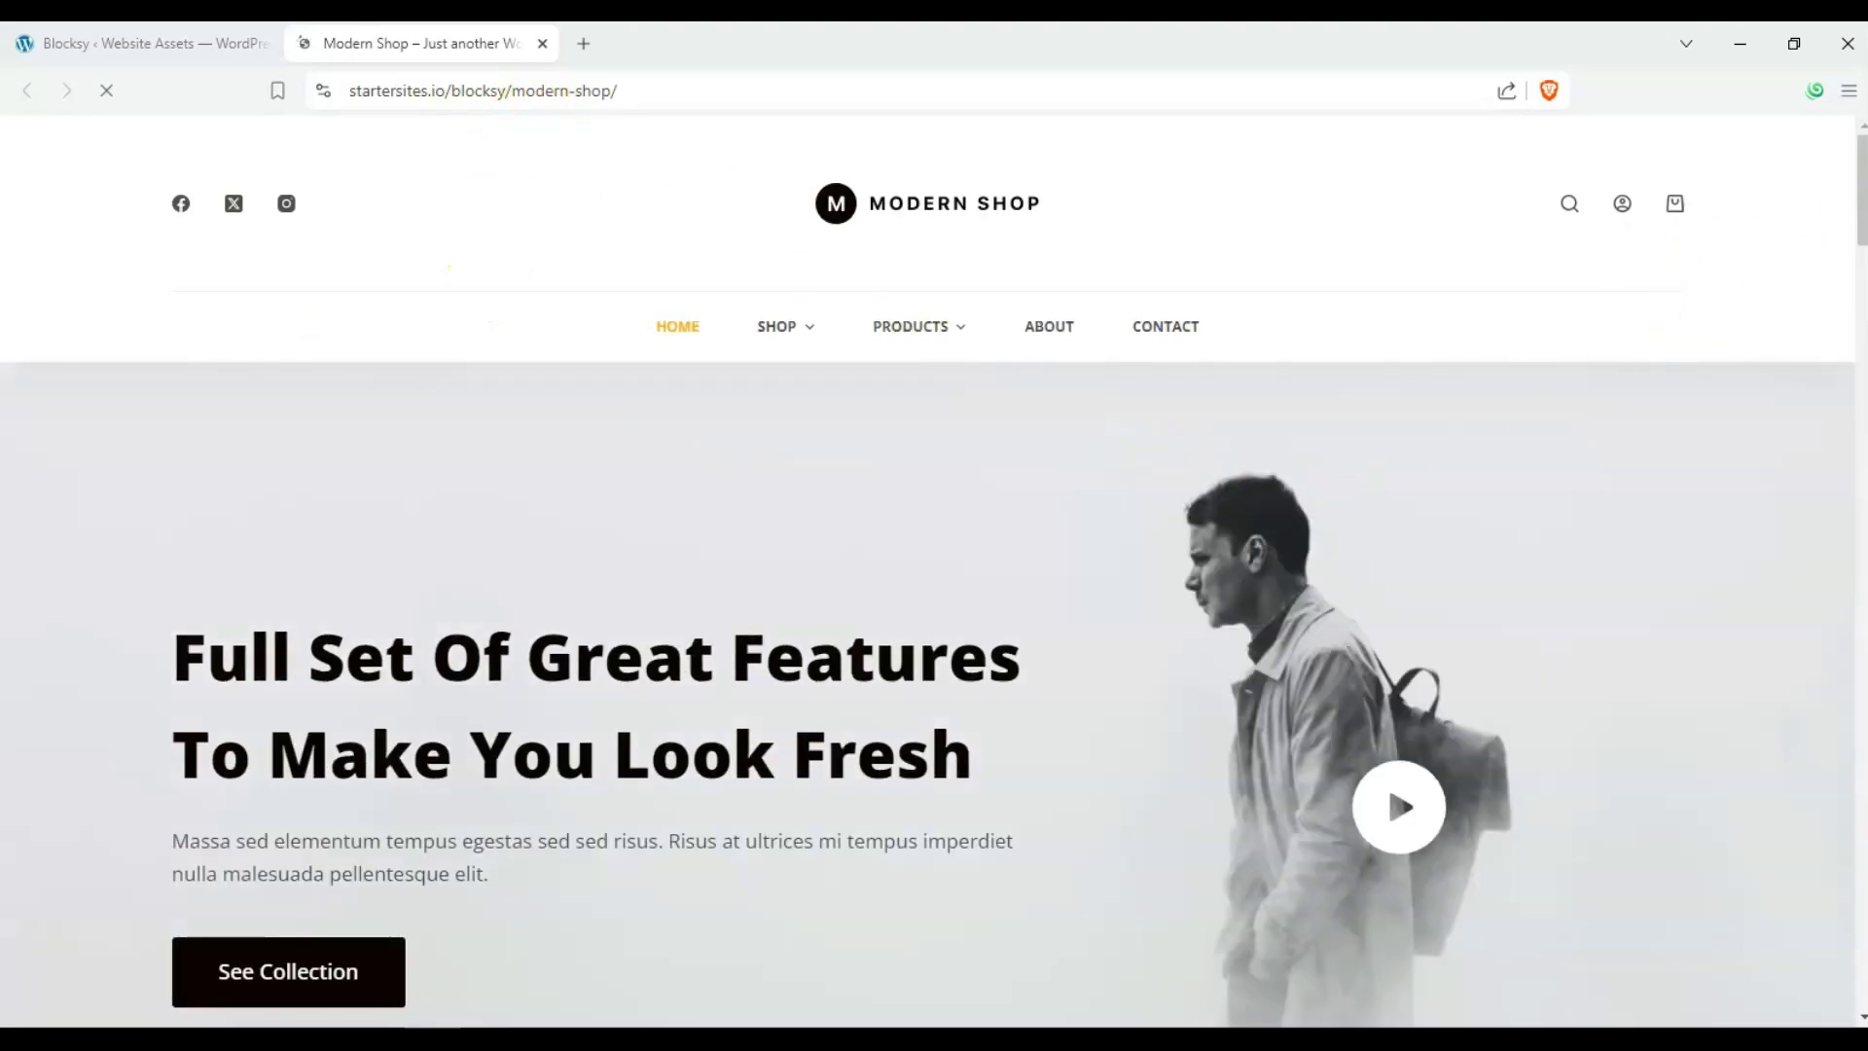
scroll(1818, 428, "down", 20)
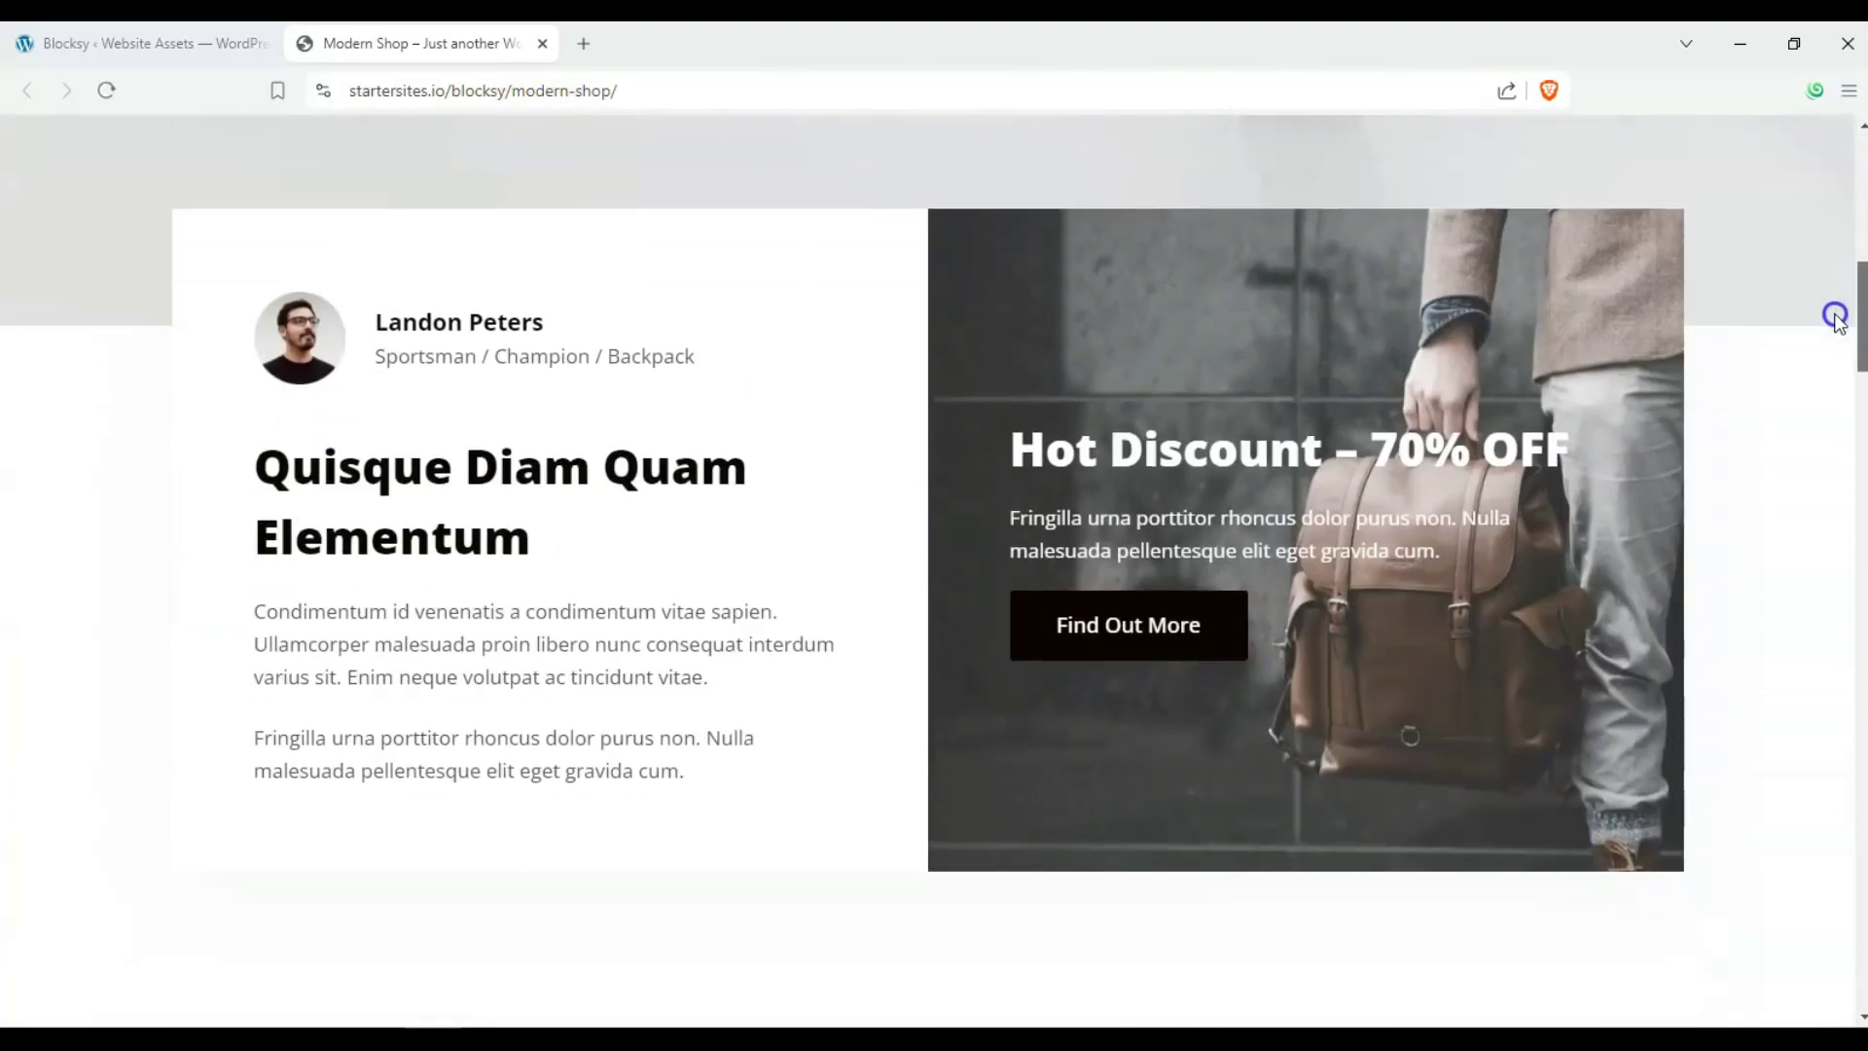
scroll(1818, 428, "down", 10)
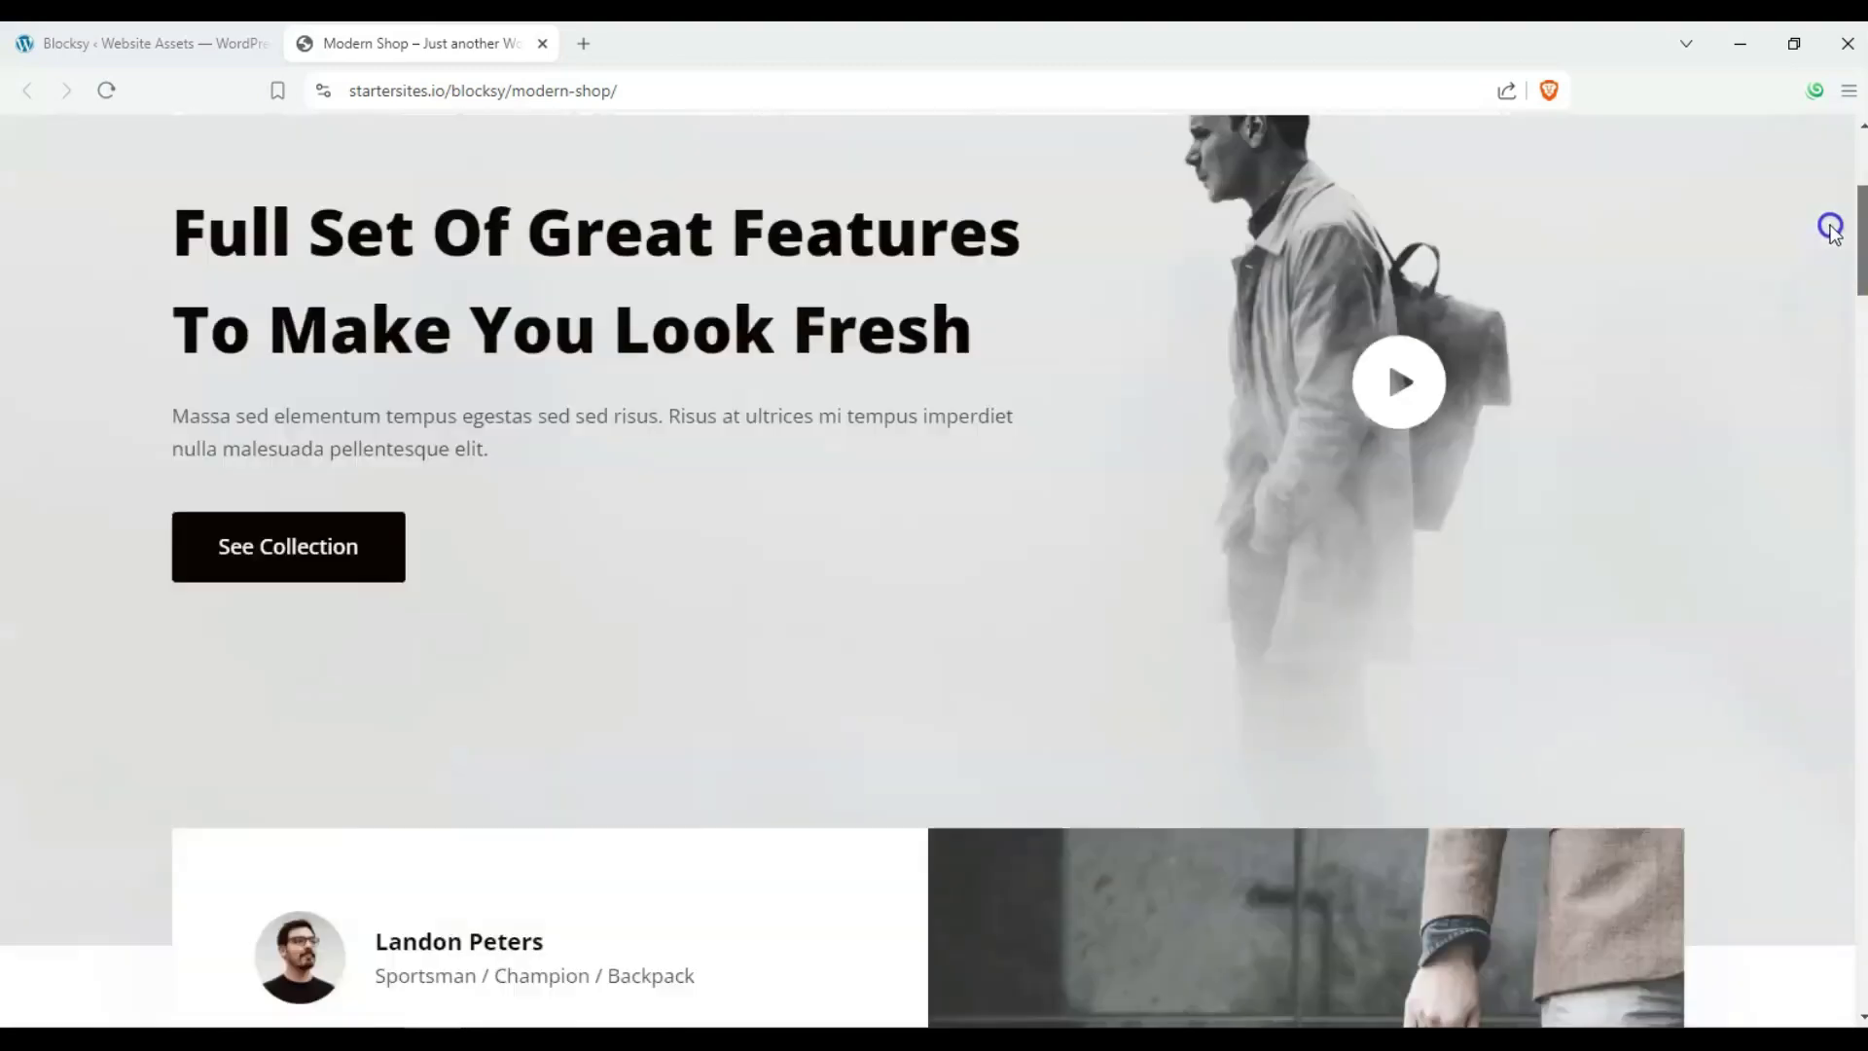
mouse_move(1832, 231)
left_mouse_down()
mouse_move(1846, 313)
mouse_move(1846, 175)
mouse_move(1846, 250)
mouse_move(1841, 214)
left_mouse_up()
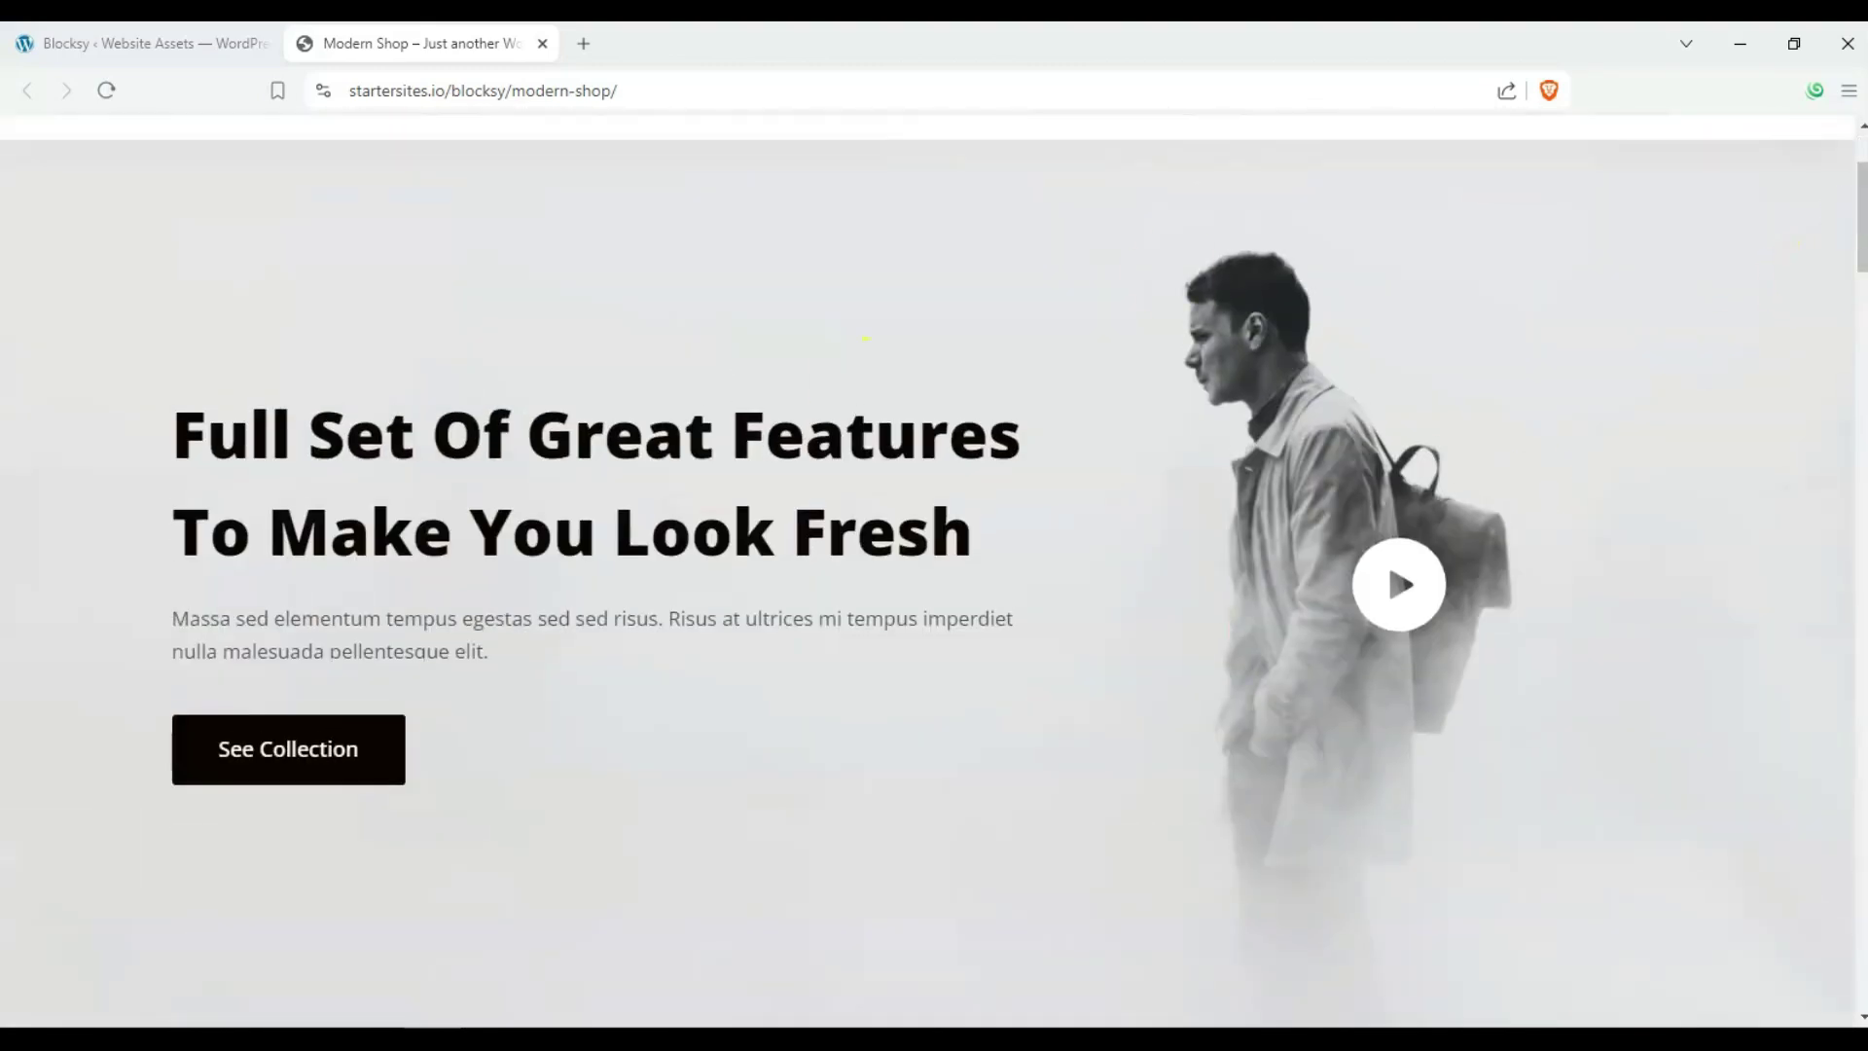
left_click(1848, 361)
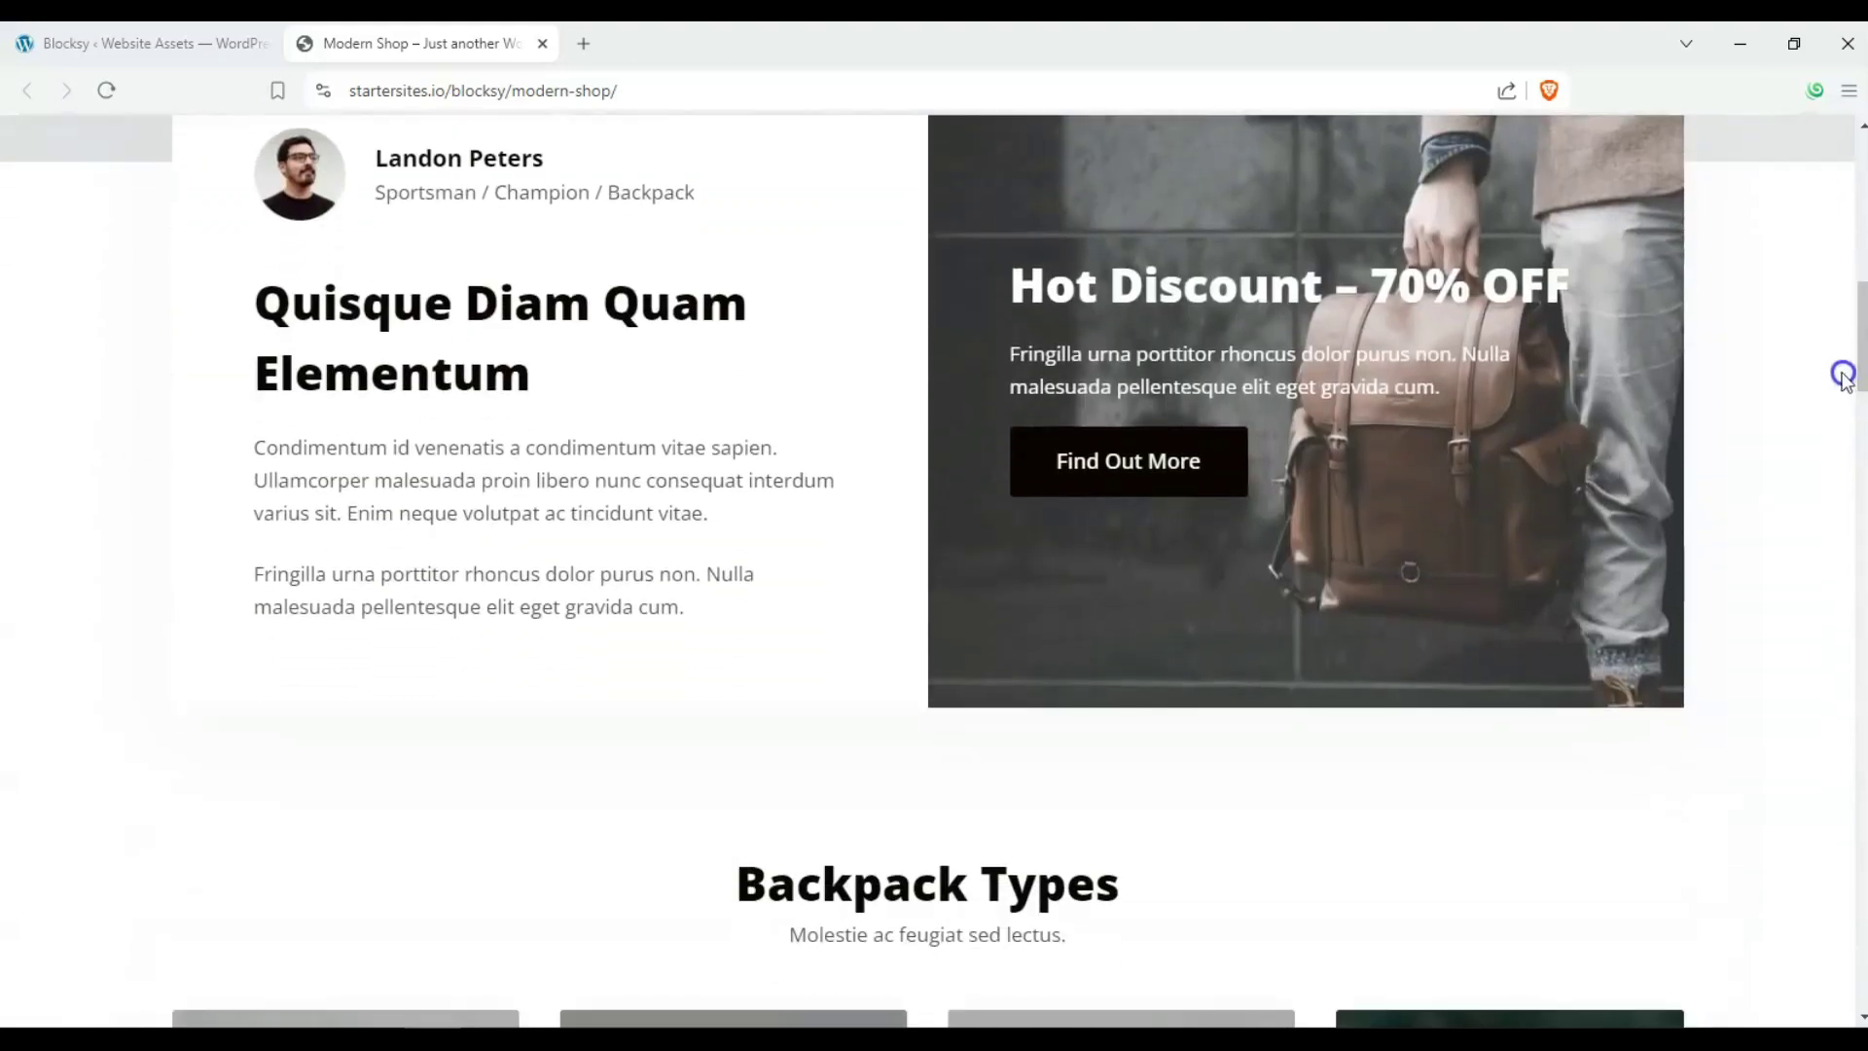
scroll(1858, 362, "down", 3)
left_click_drag(1857, 362, 1855, 416)
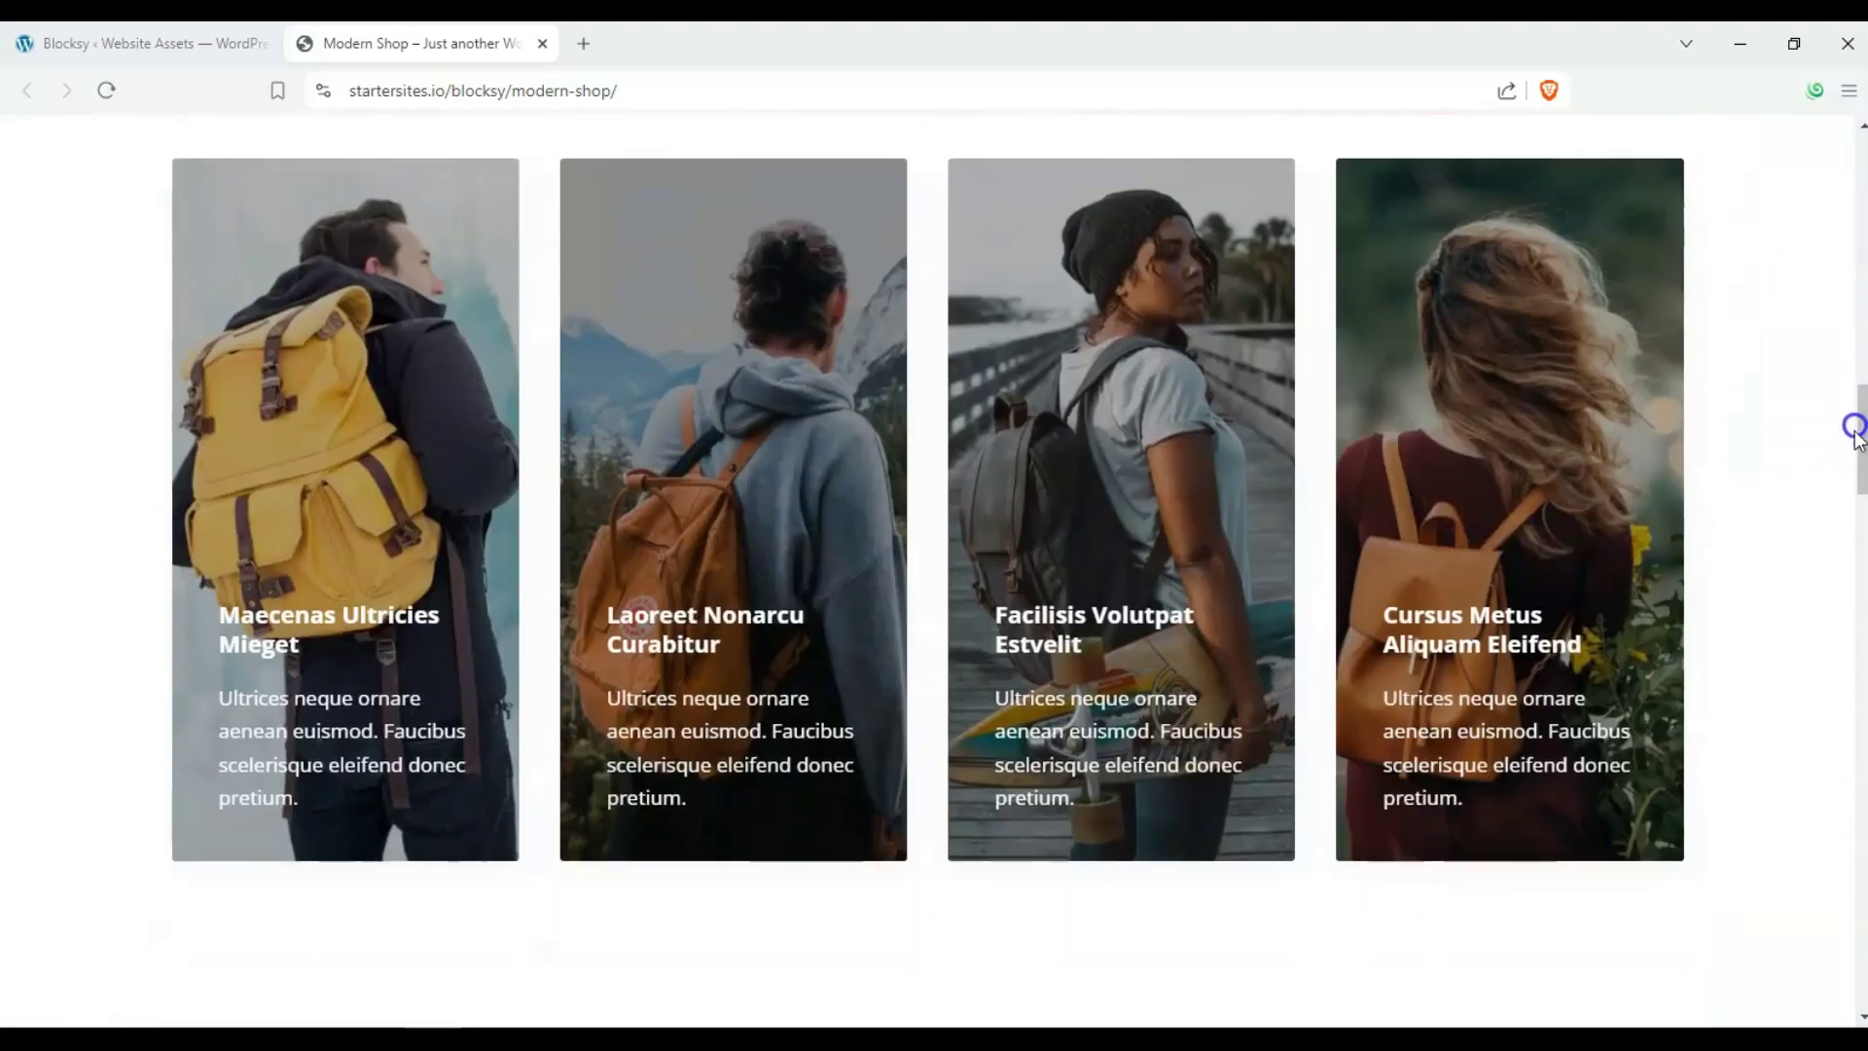
left_click(1846, 529)
left_click_drag(1848, 535, 1838, 579)
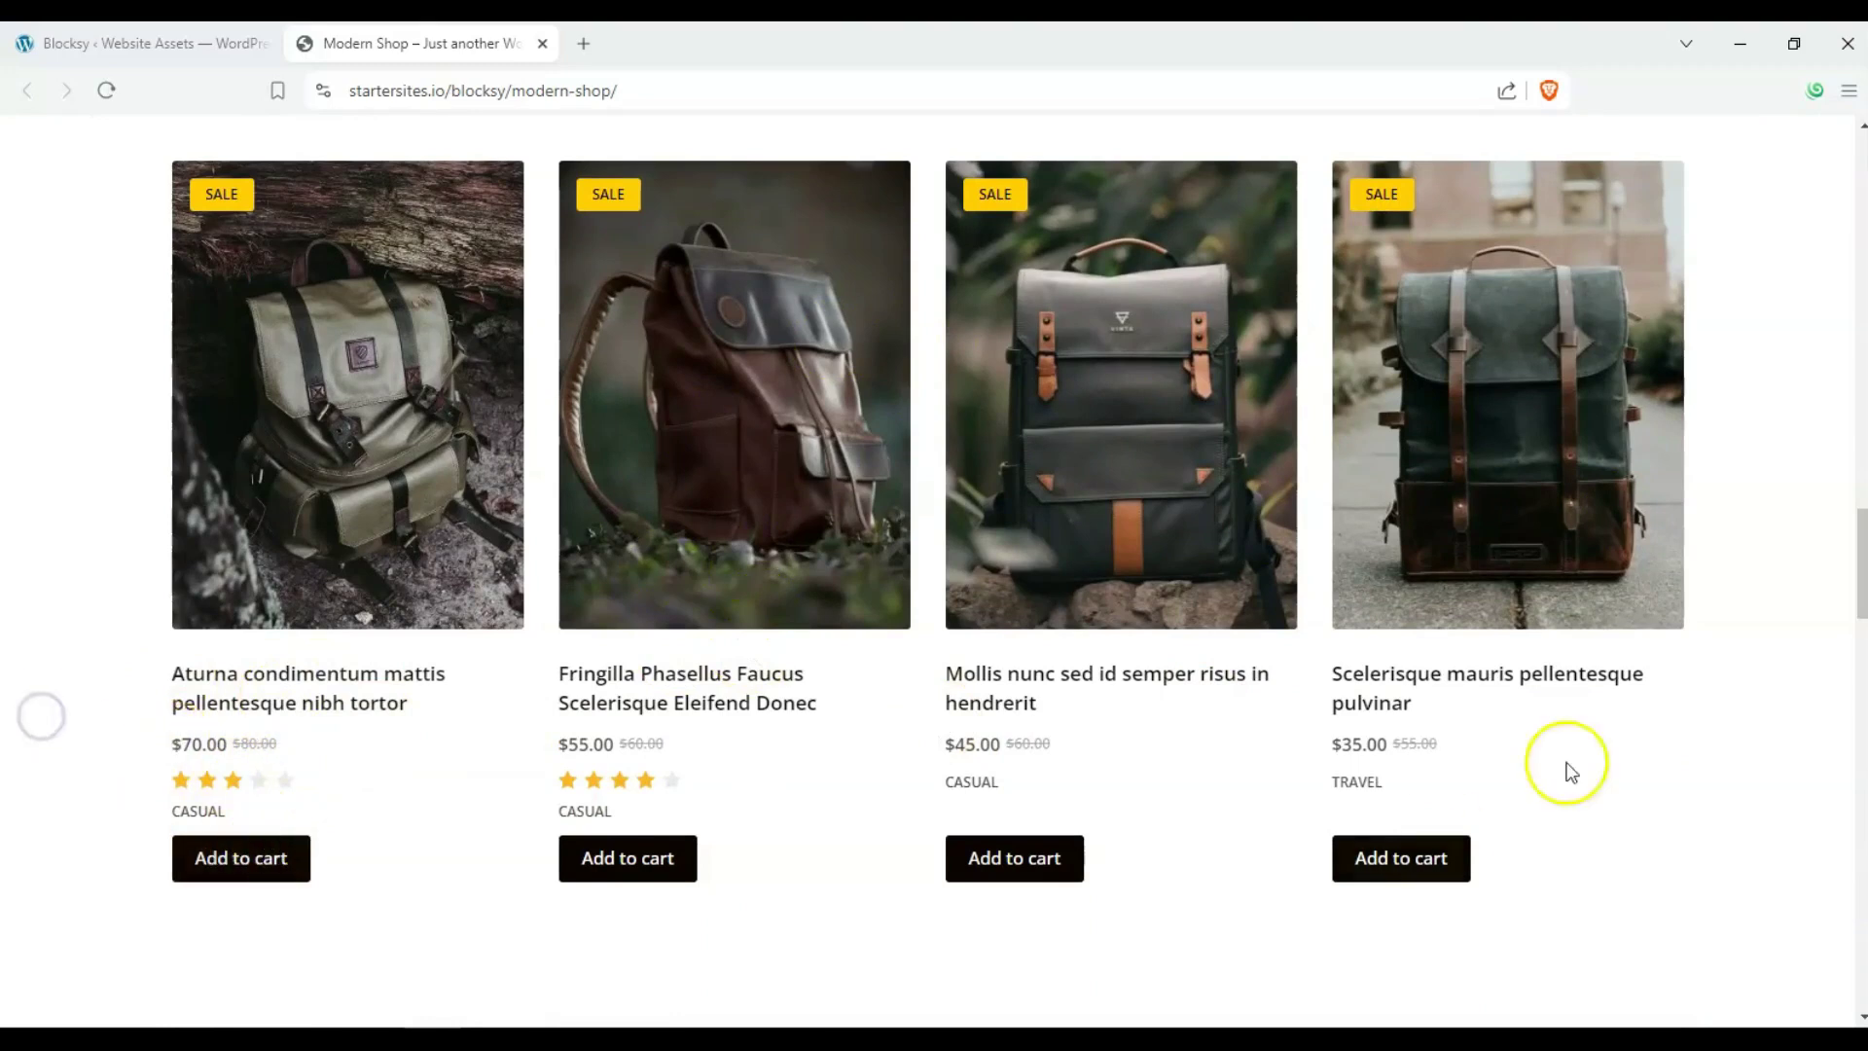
left_click_drag(1861, 533, 1858, 936)
left_click(1805, 146)
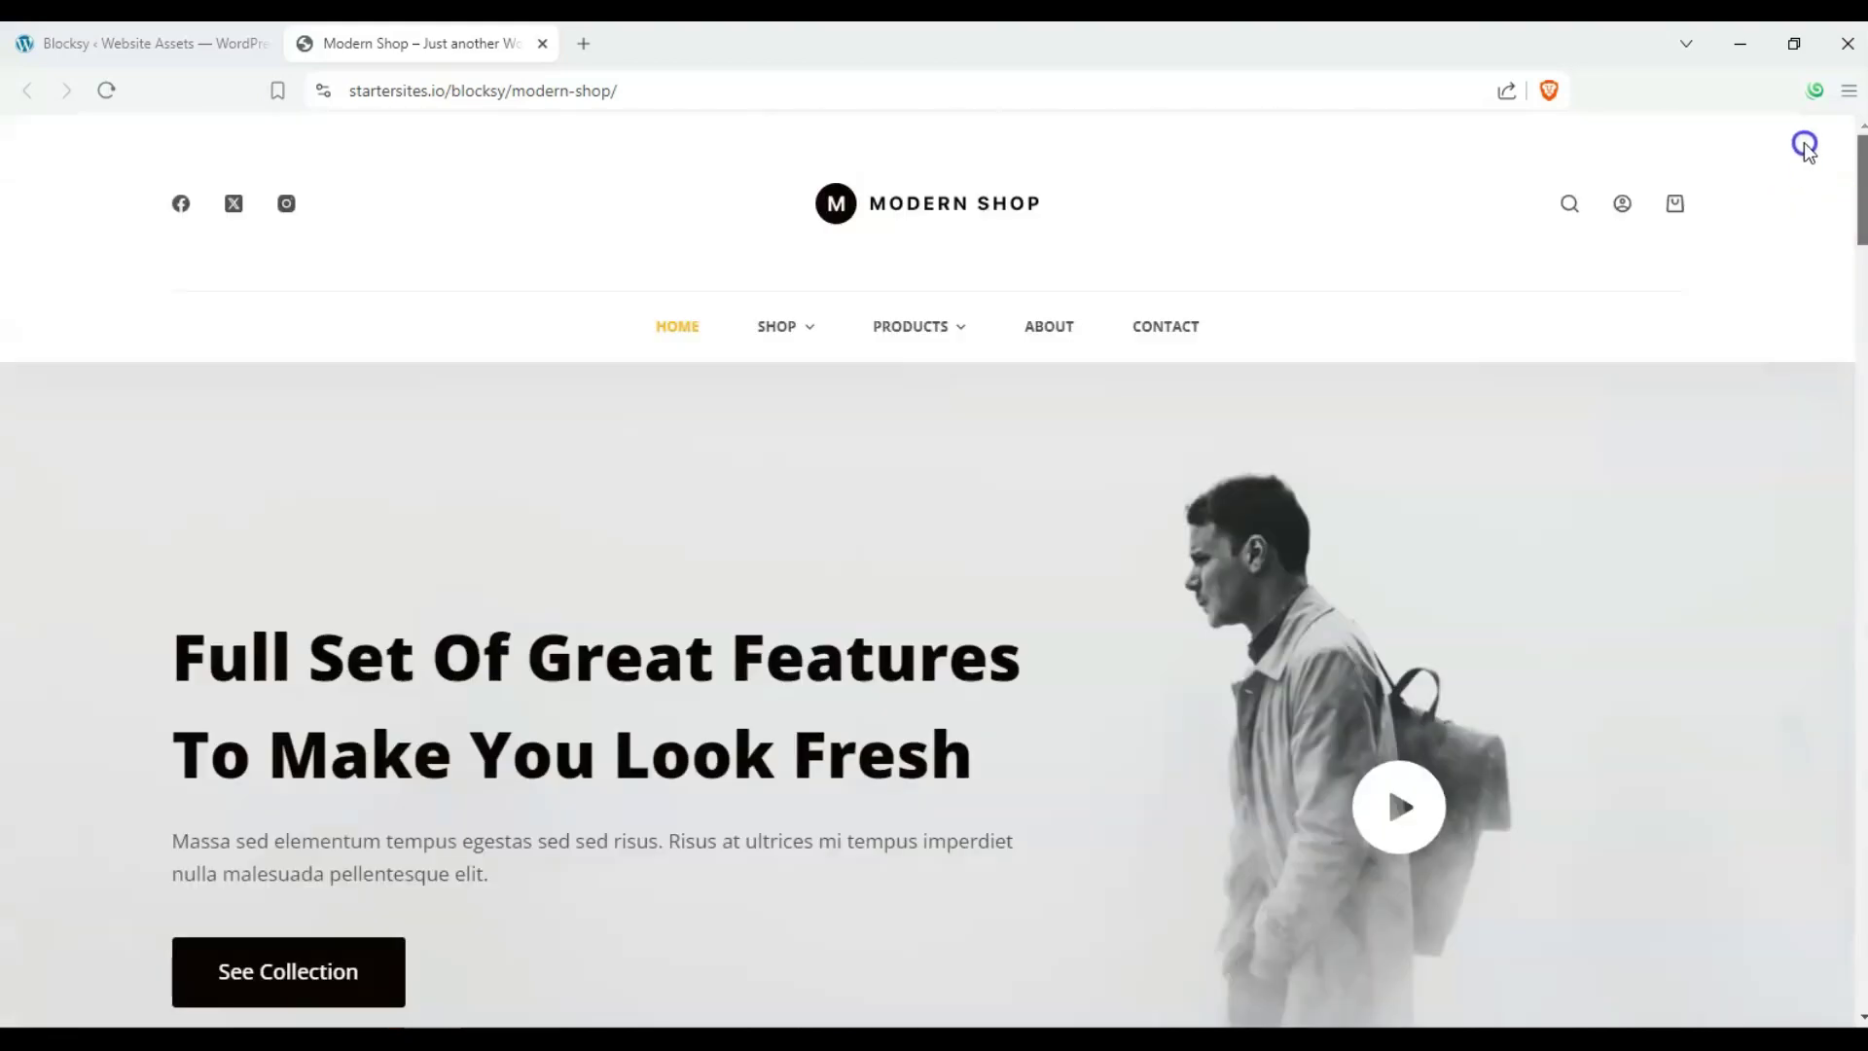
mouse_move(784, 348)
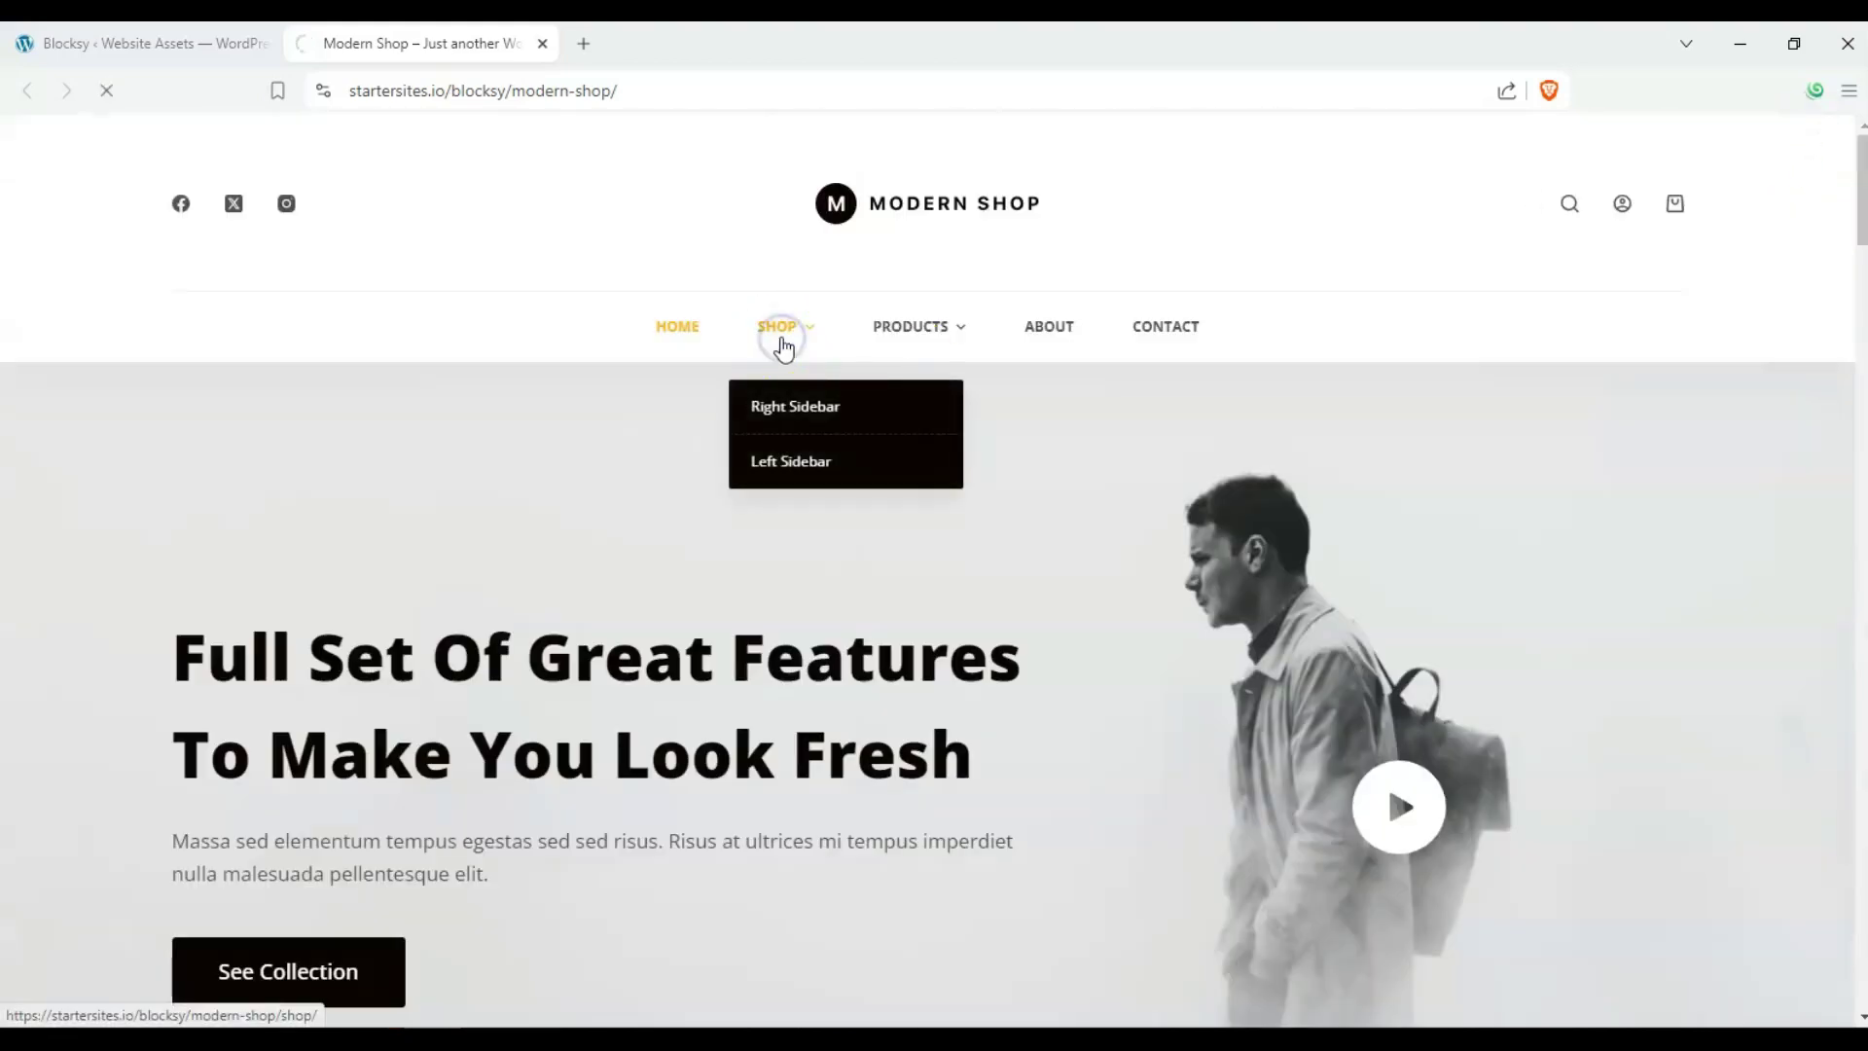
scroll(488, 352, "down", 10)
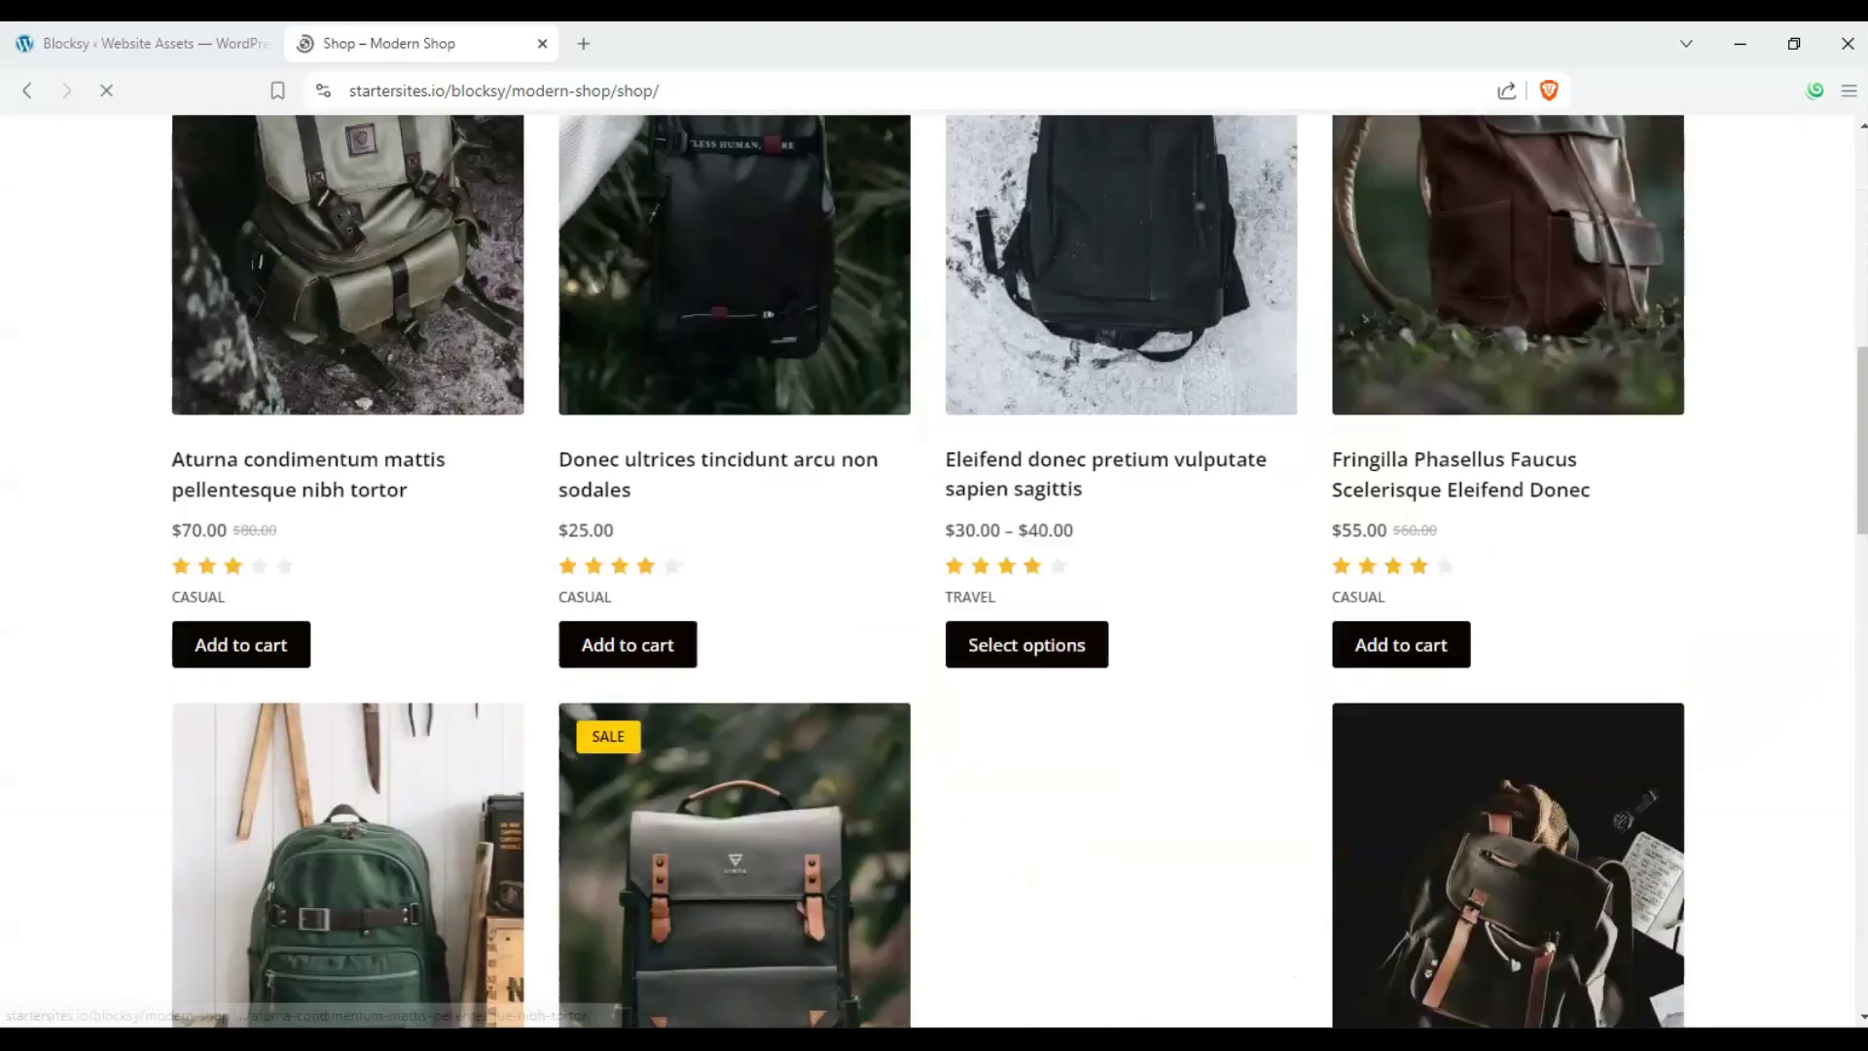
scroll(488, 352, "up", 2)
scroll(248, 312, "up", 6)
mouse_move(790, 130)
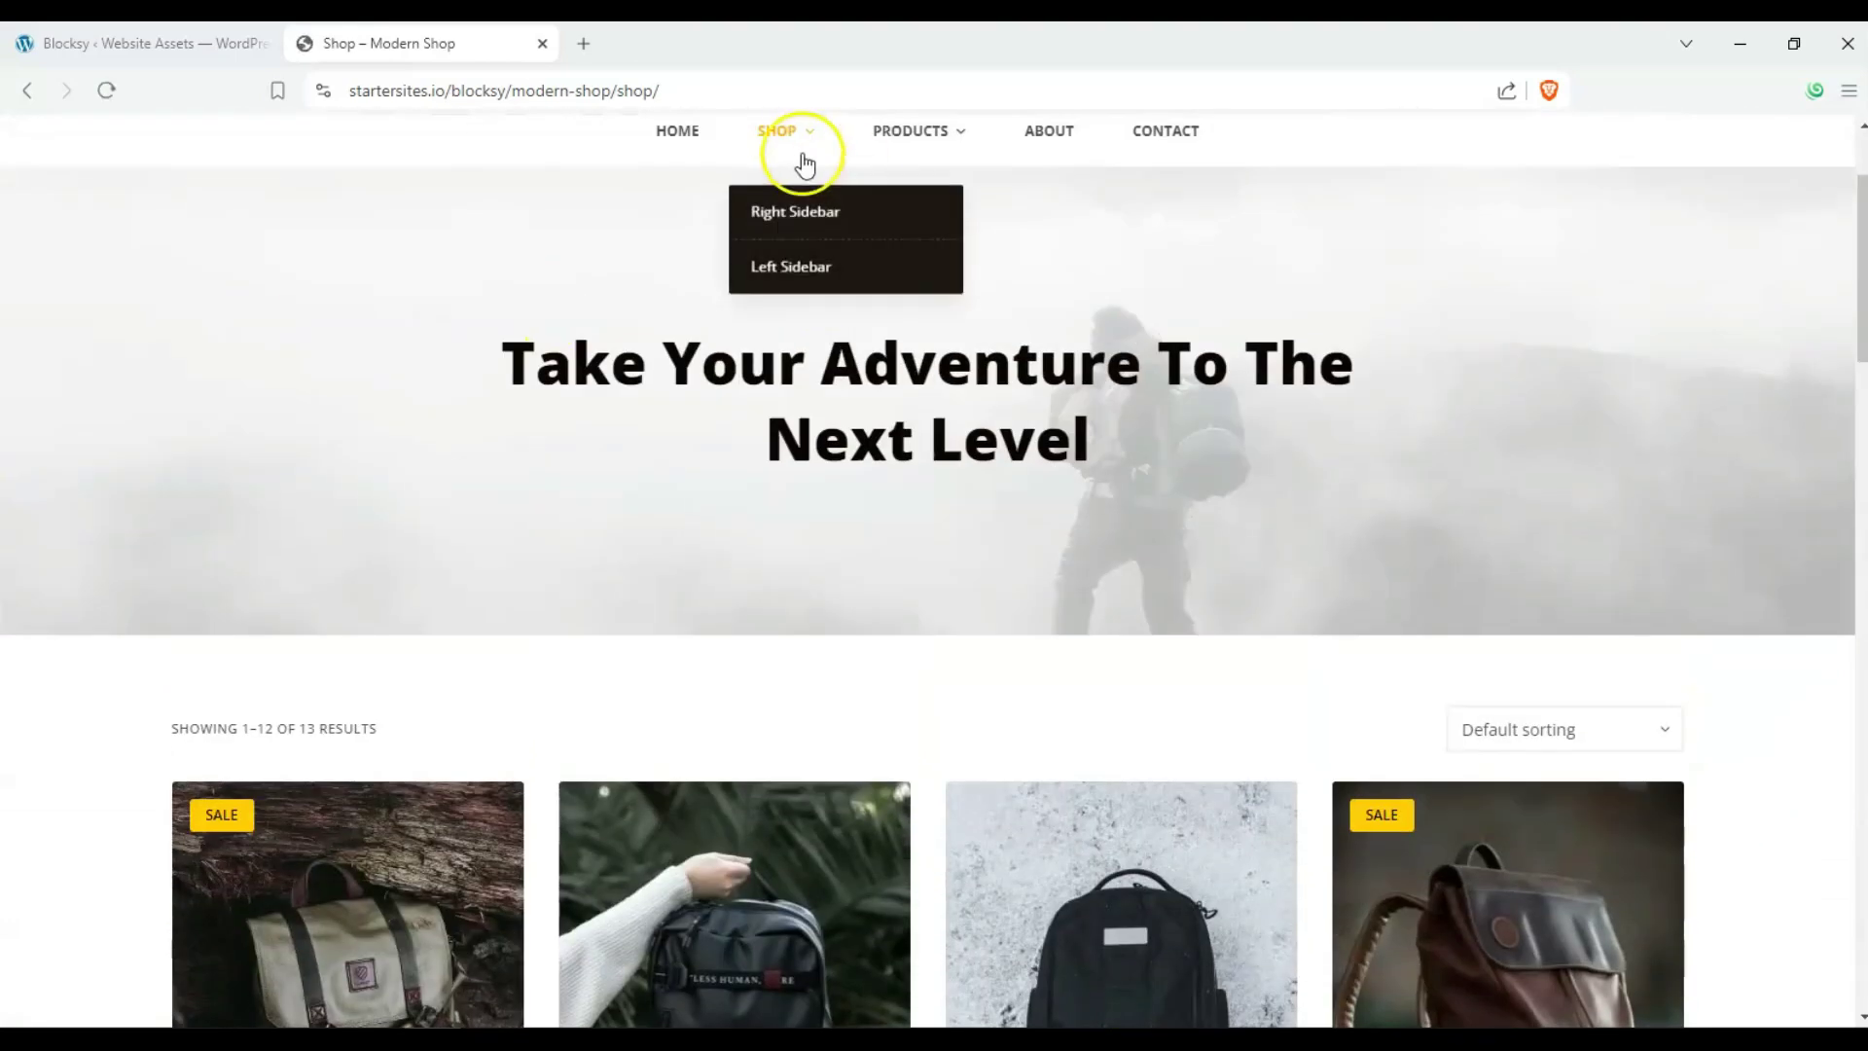
left_click(788, 214)
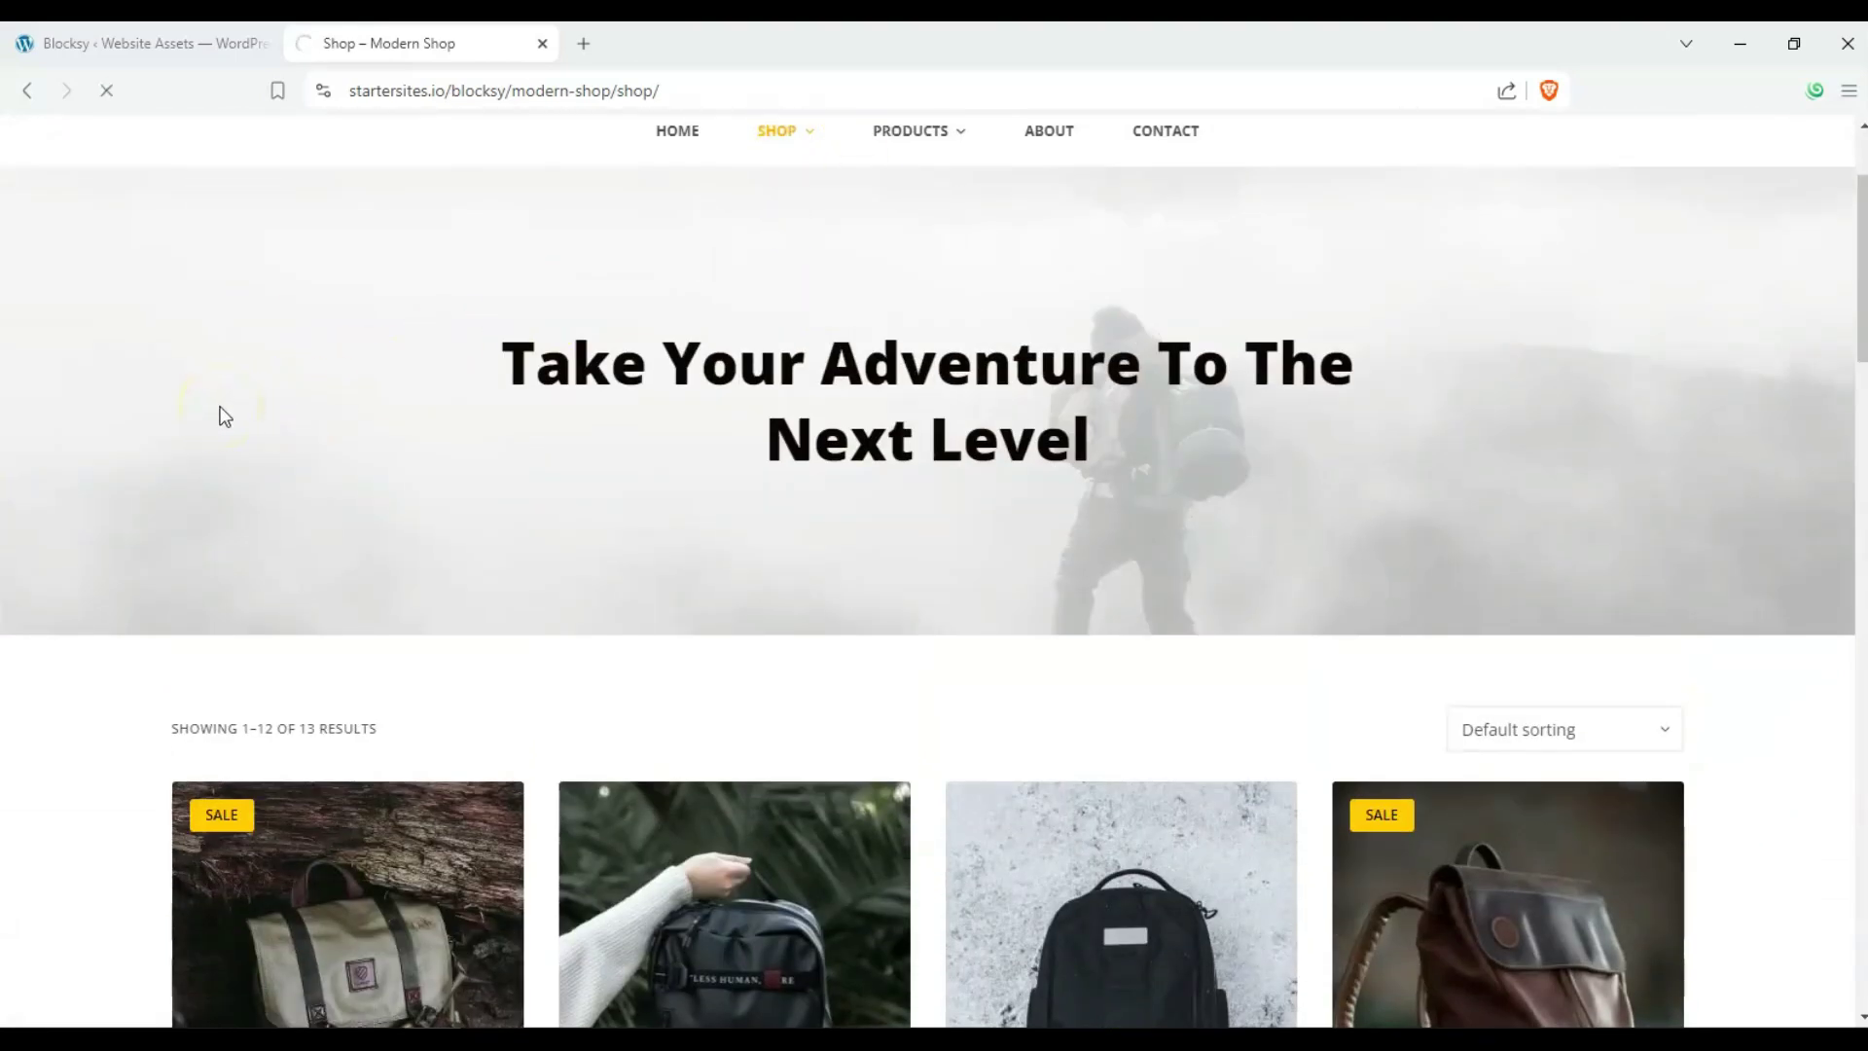
scroll(221, 413, "down", 3)
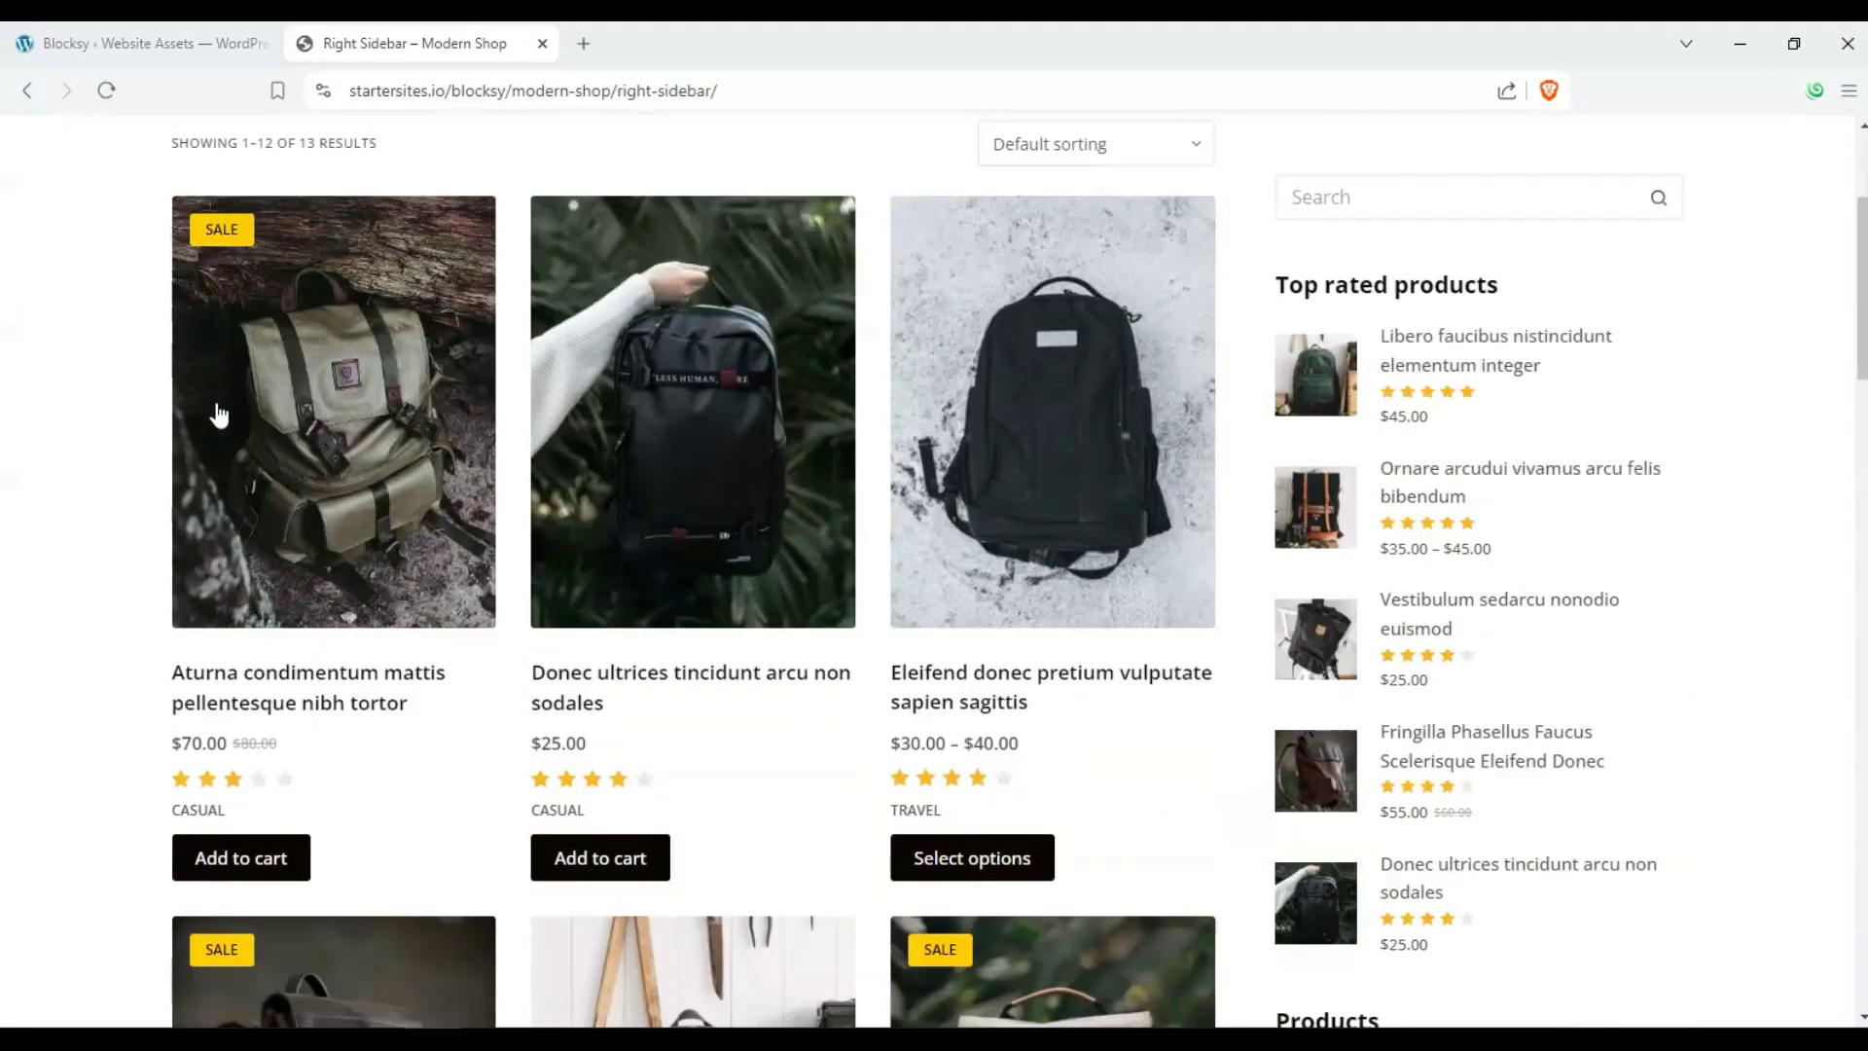
scroll(942, 324, "up", 2)
left_click(942, 324)
mouse_move(872, 321)
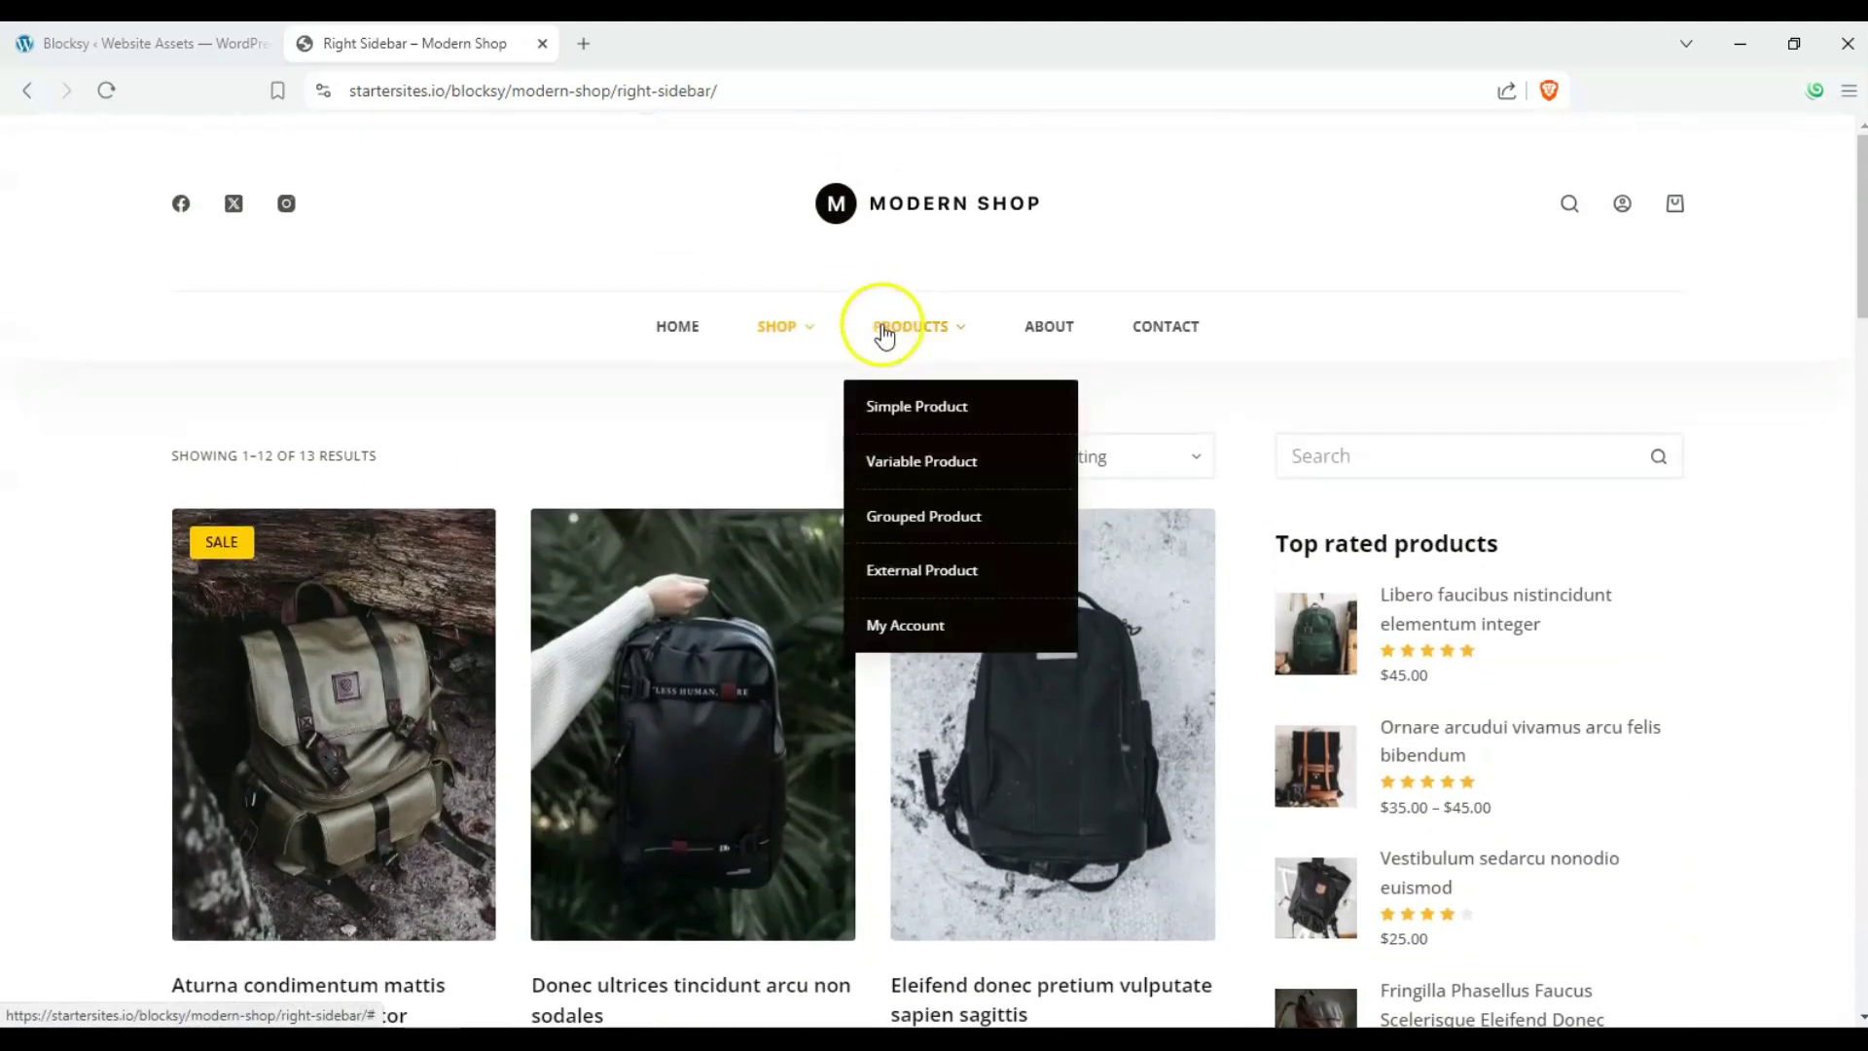
left_click(938, 410)
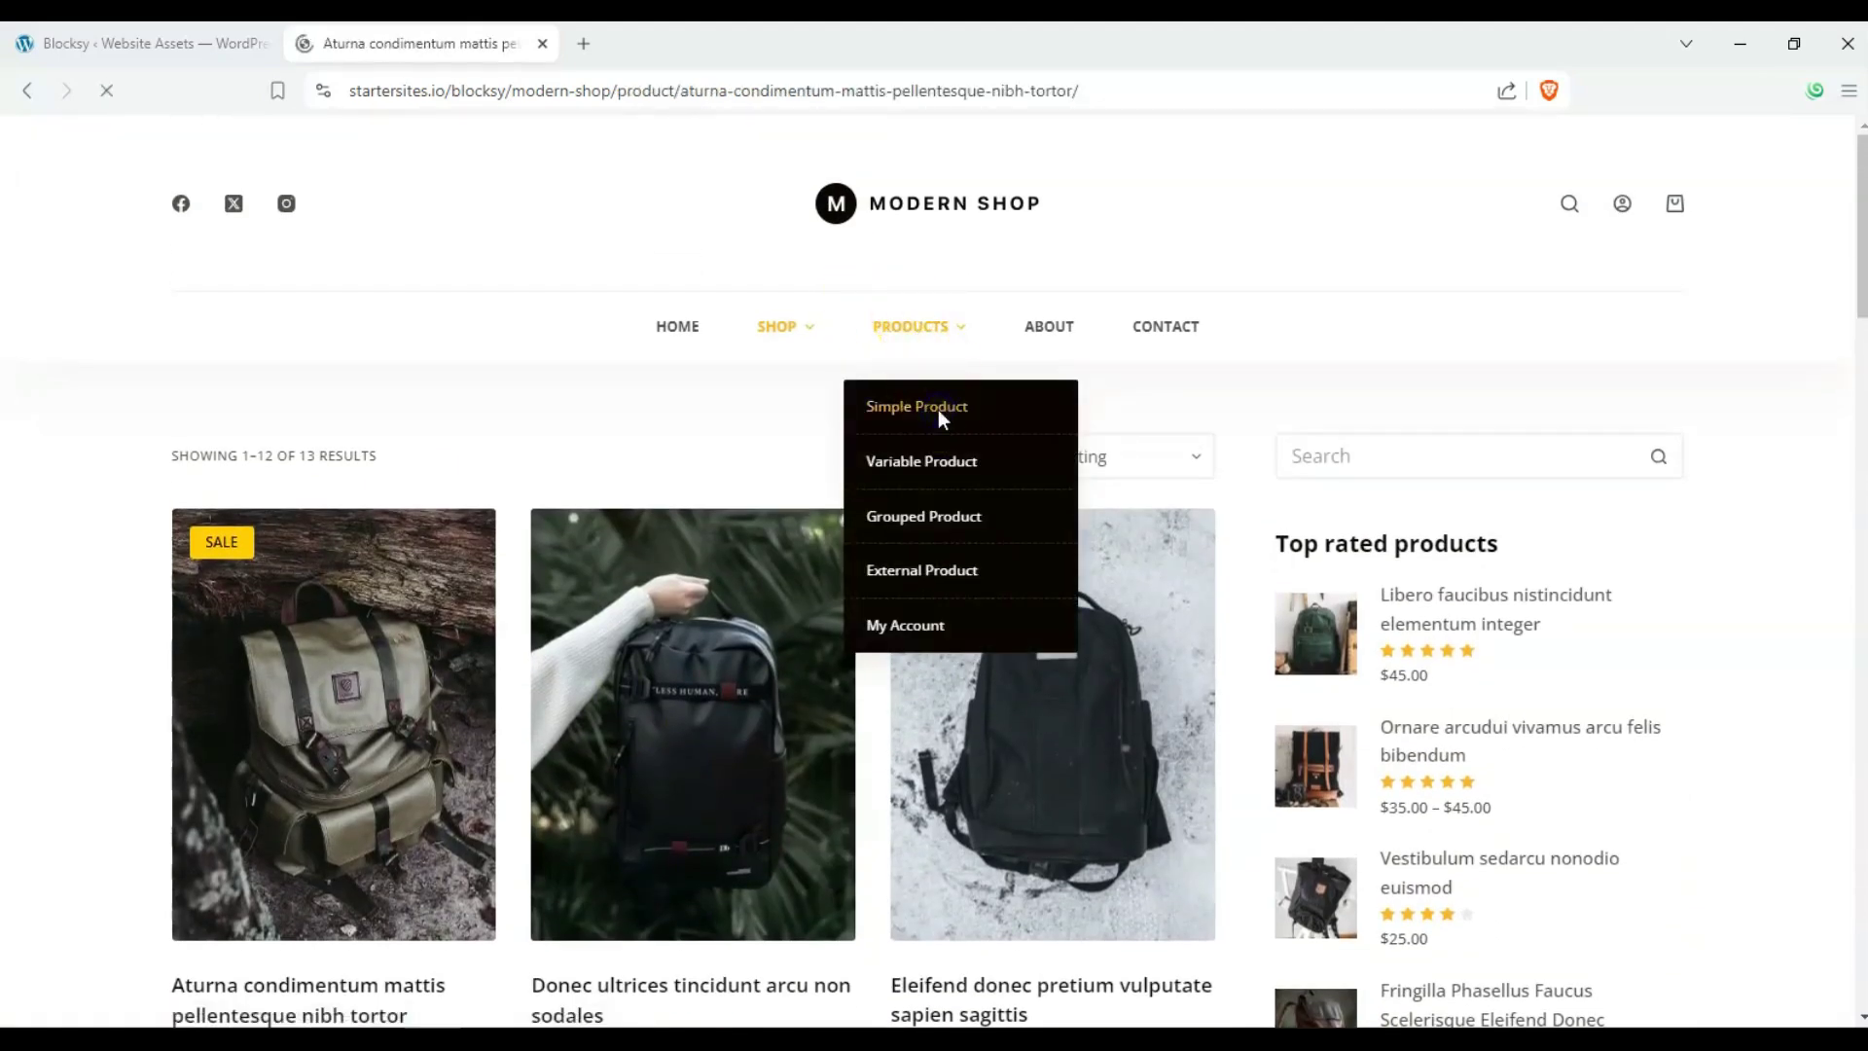
scroll(434, 434, "down", 7)
scroll(517, 500, "up", 7)
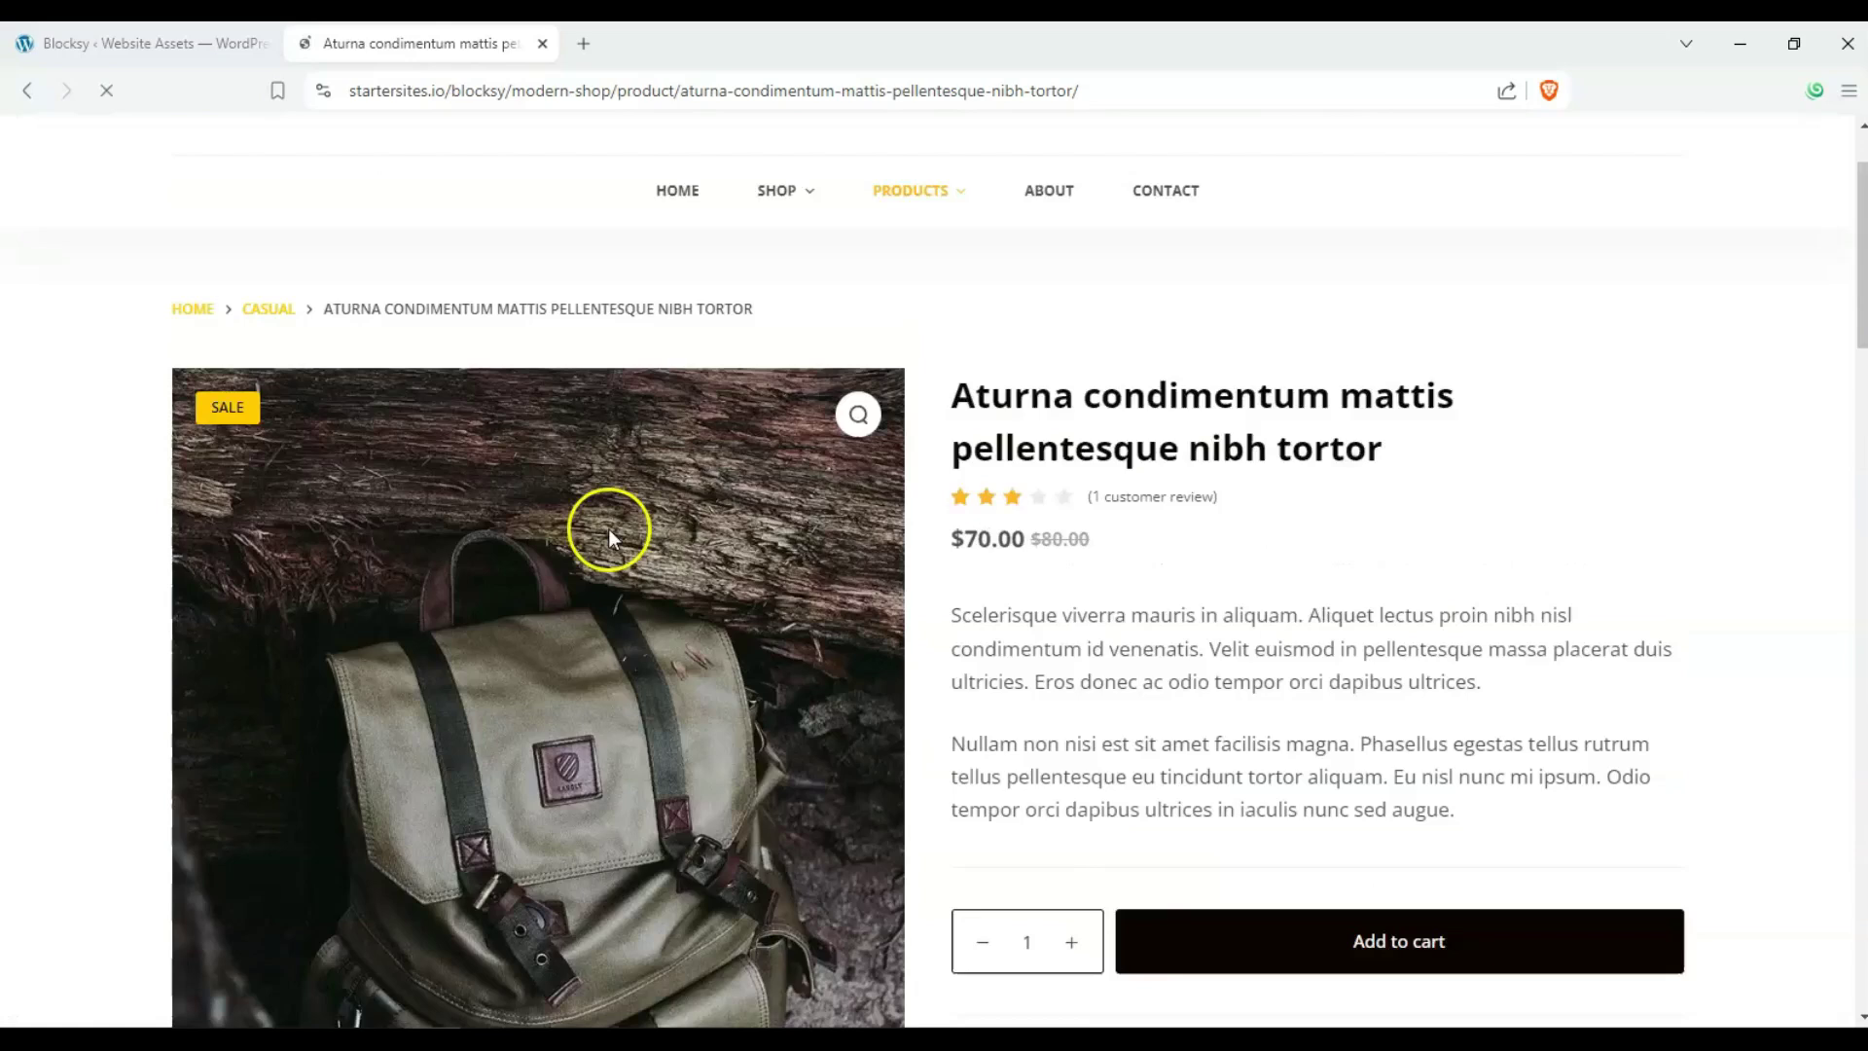
left_click(1042, 345)
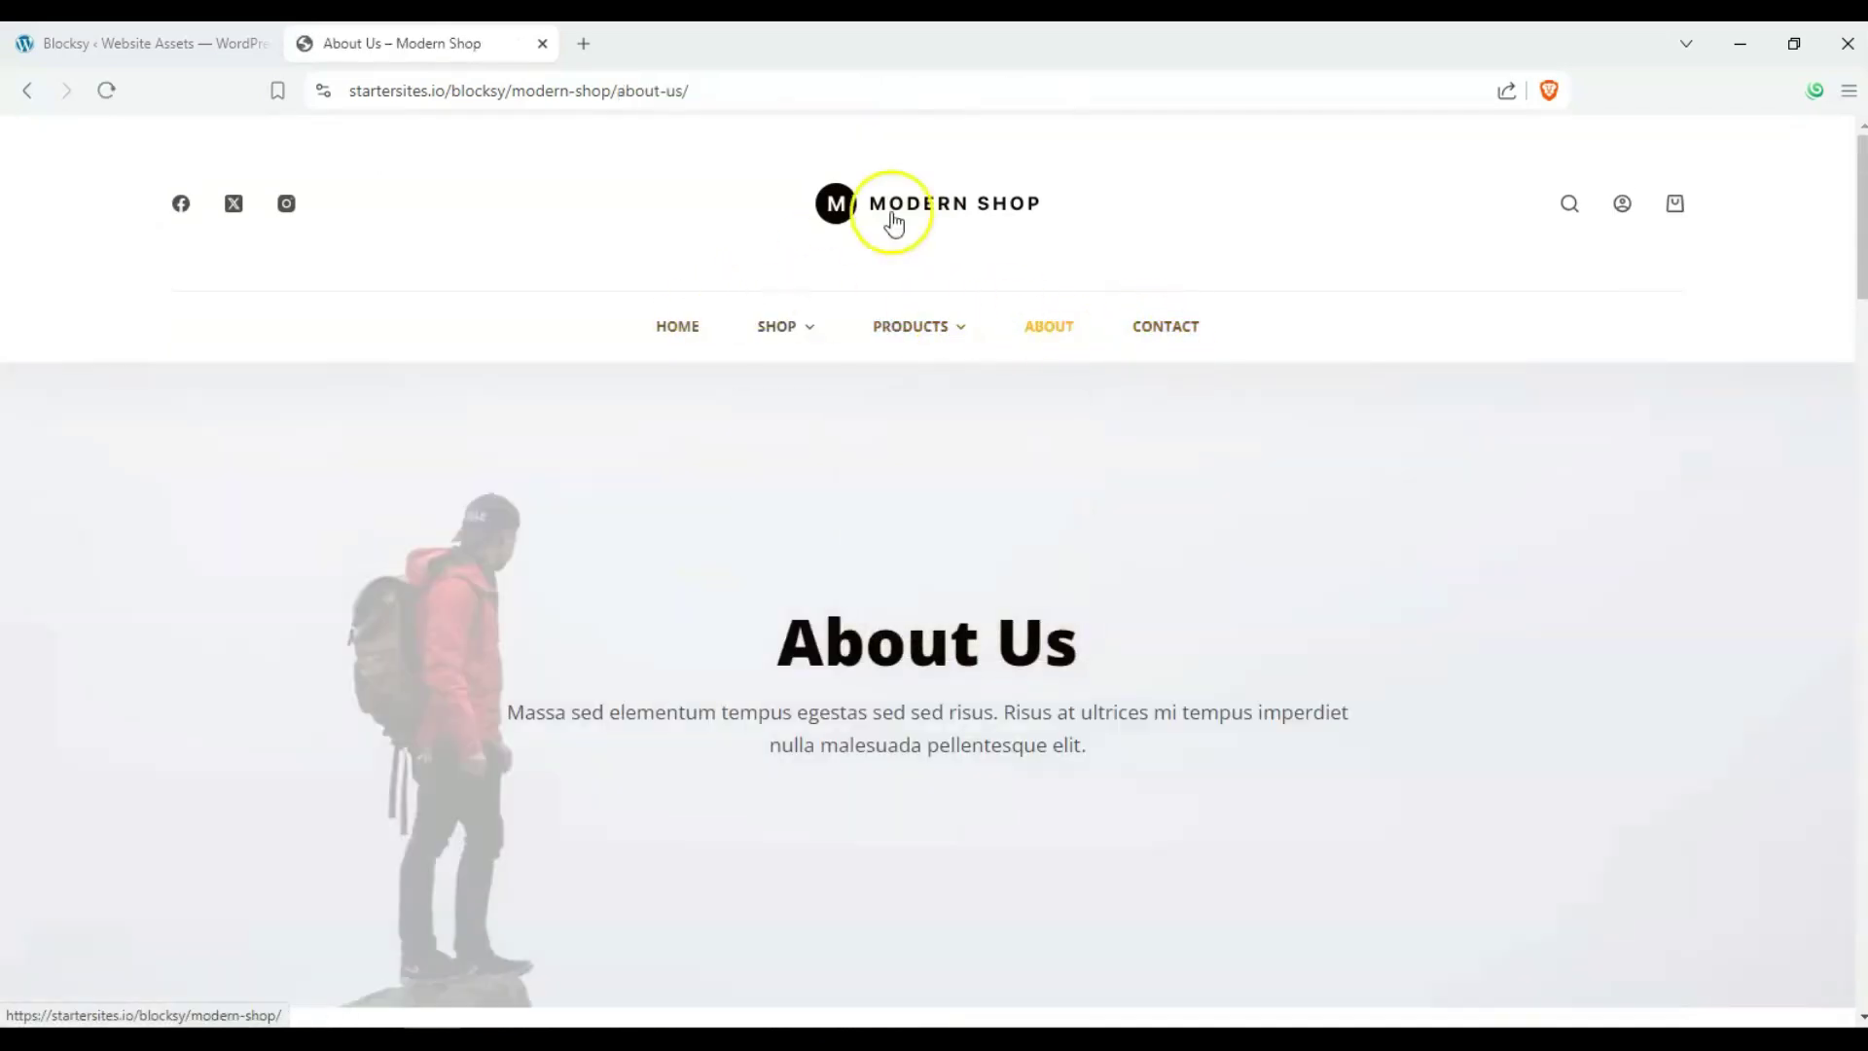
left_click(893, 222)
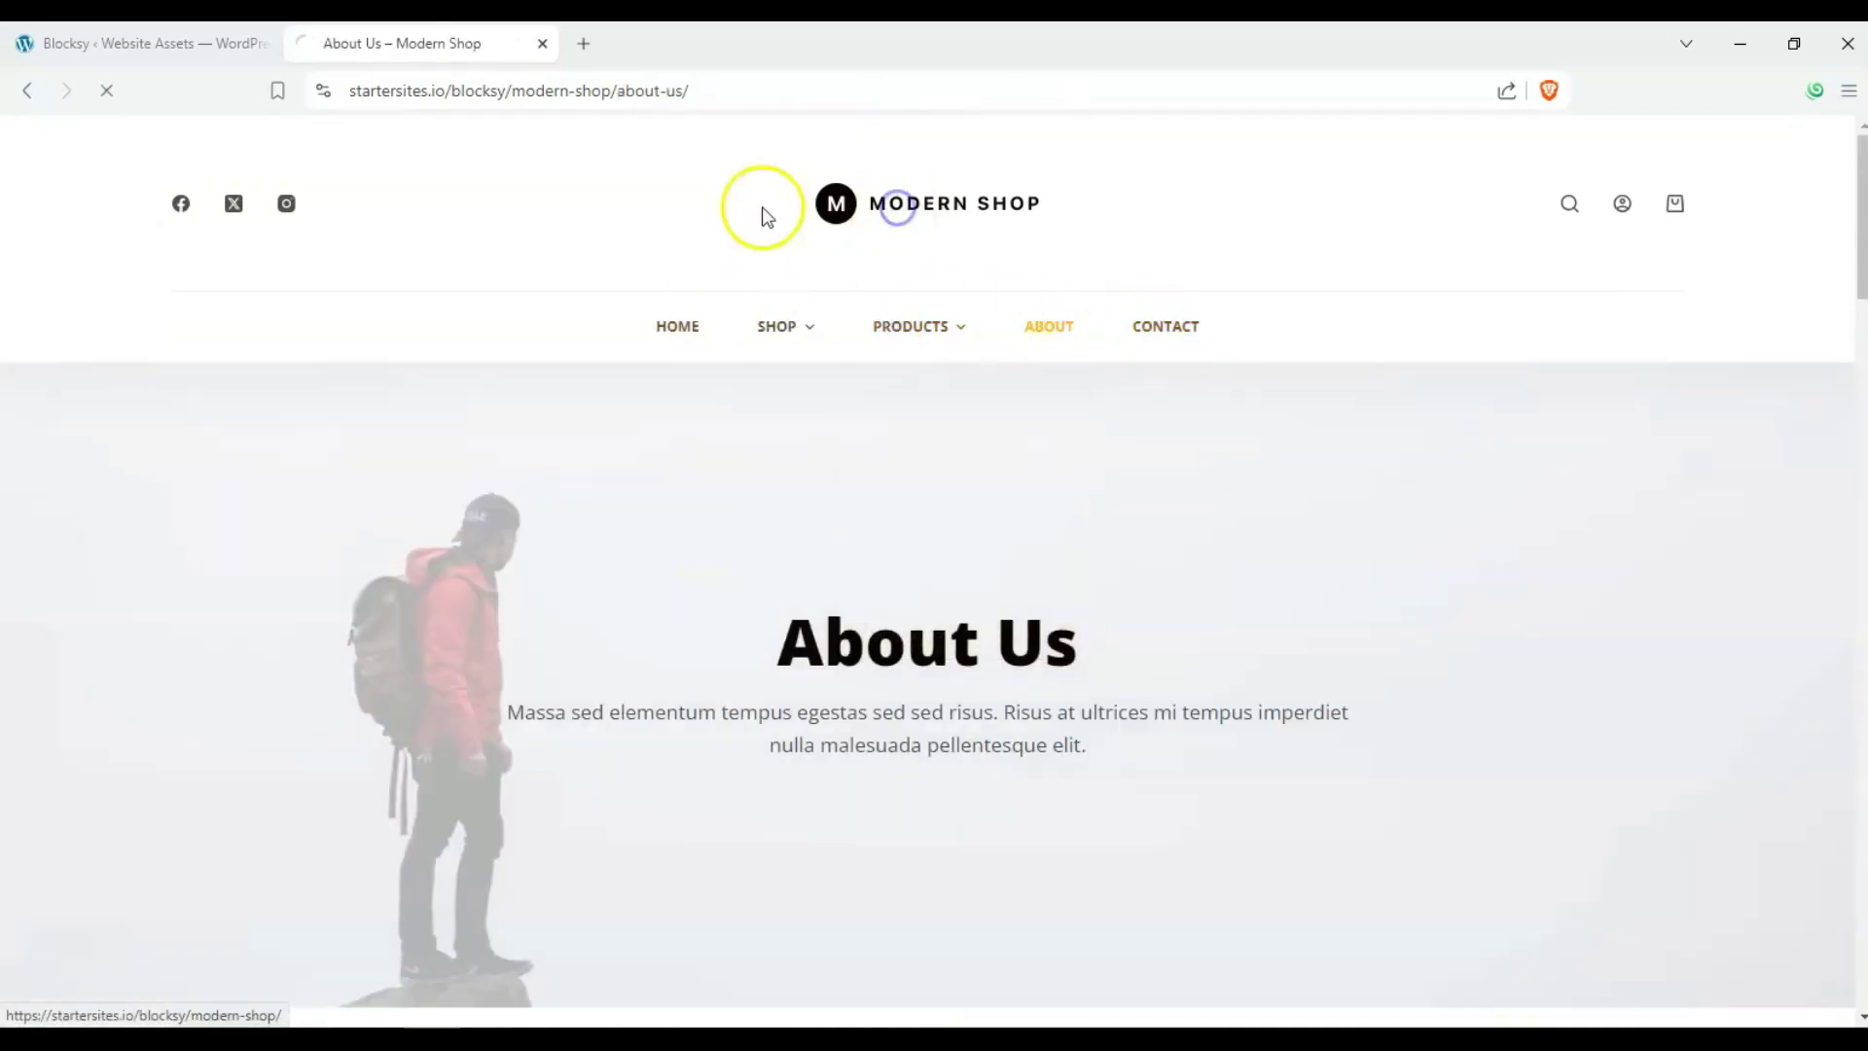
scroll(312, 467, "down", 7)
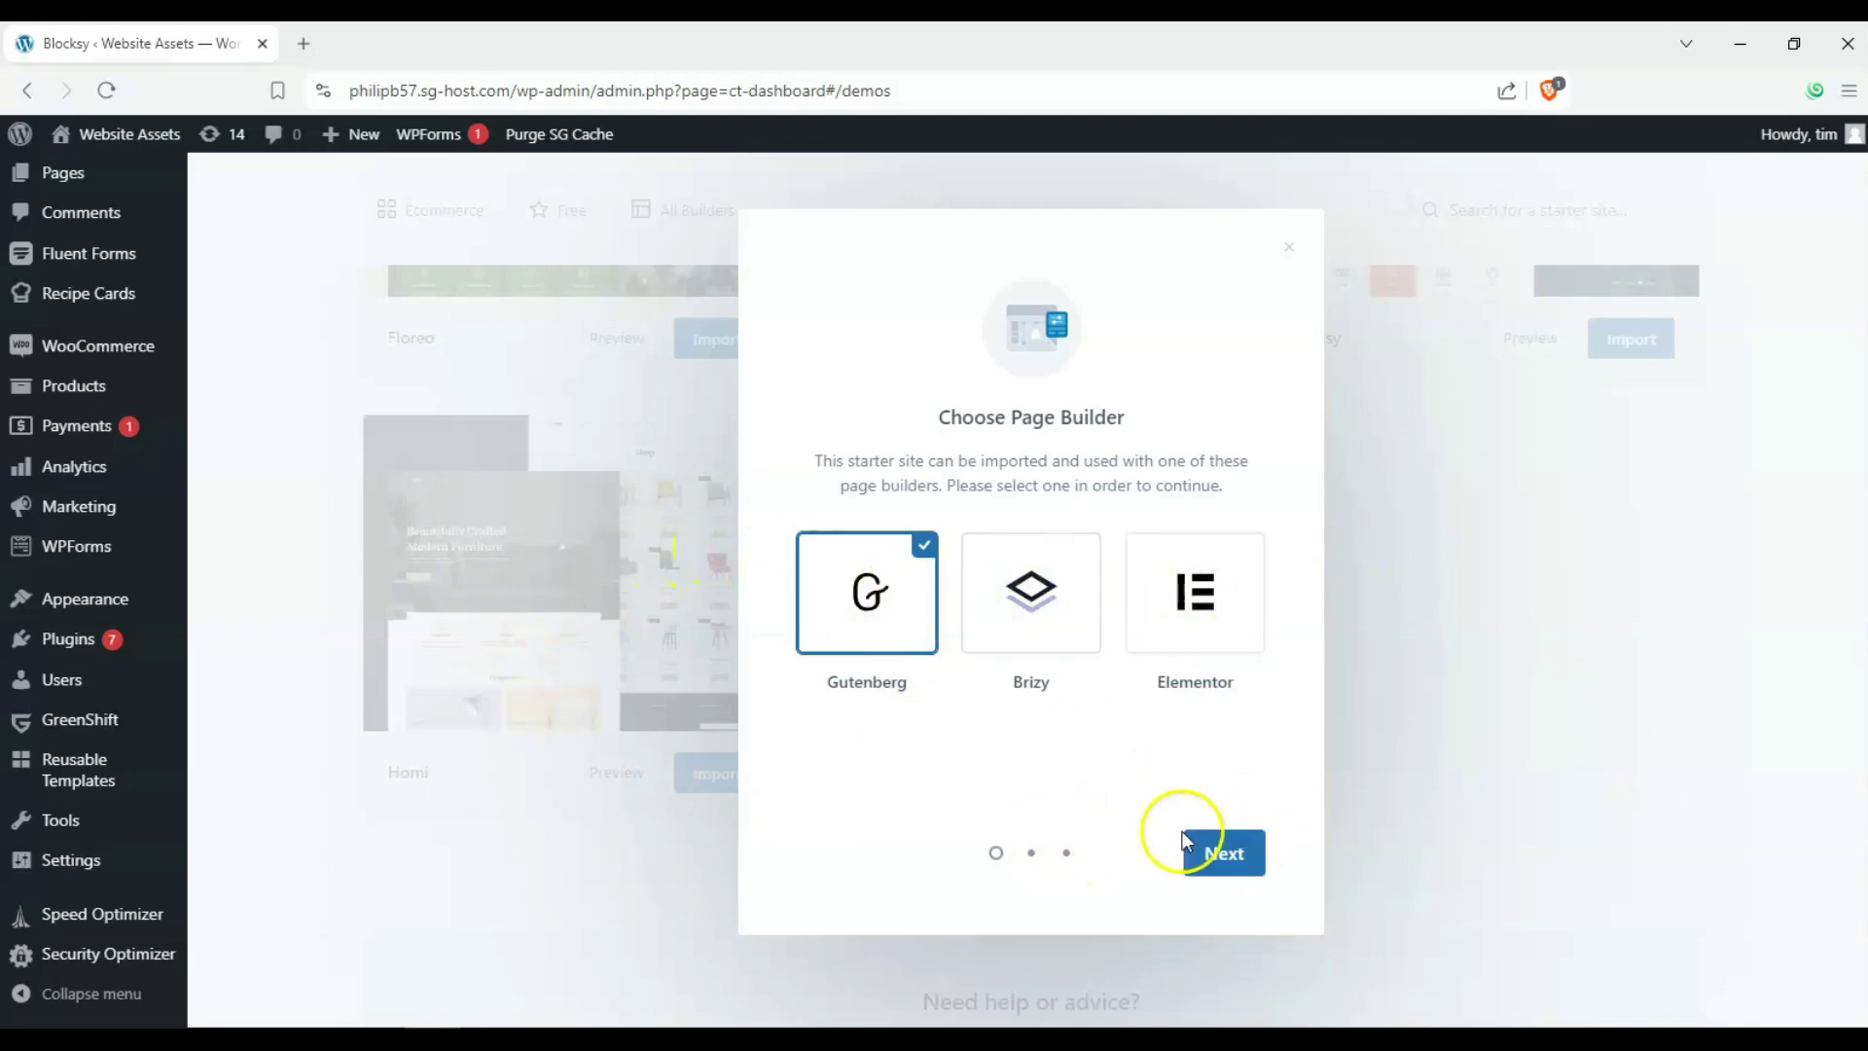
Step: Import Modern Shop with Gutenberg and its required plugins, then bring up the View site link menu
left_click(1224, 856)
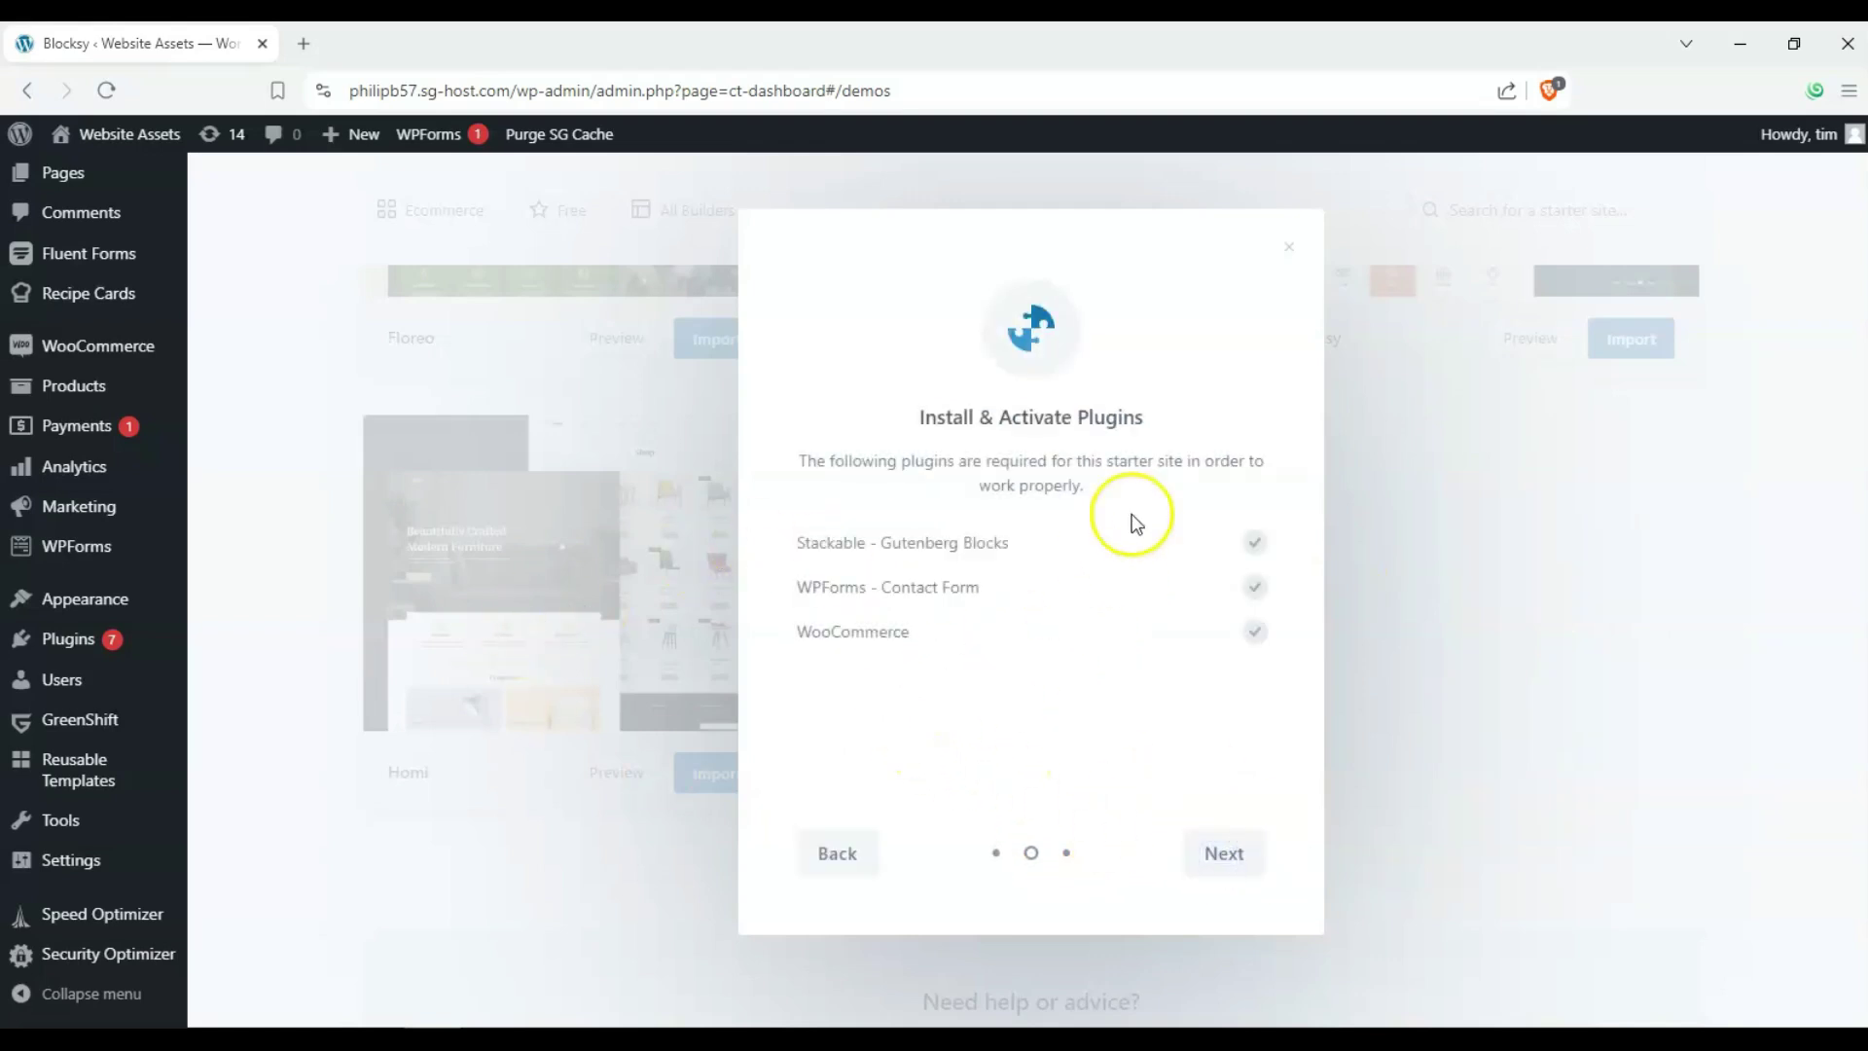
left_click(1223, 854)
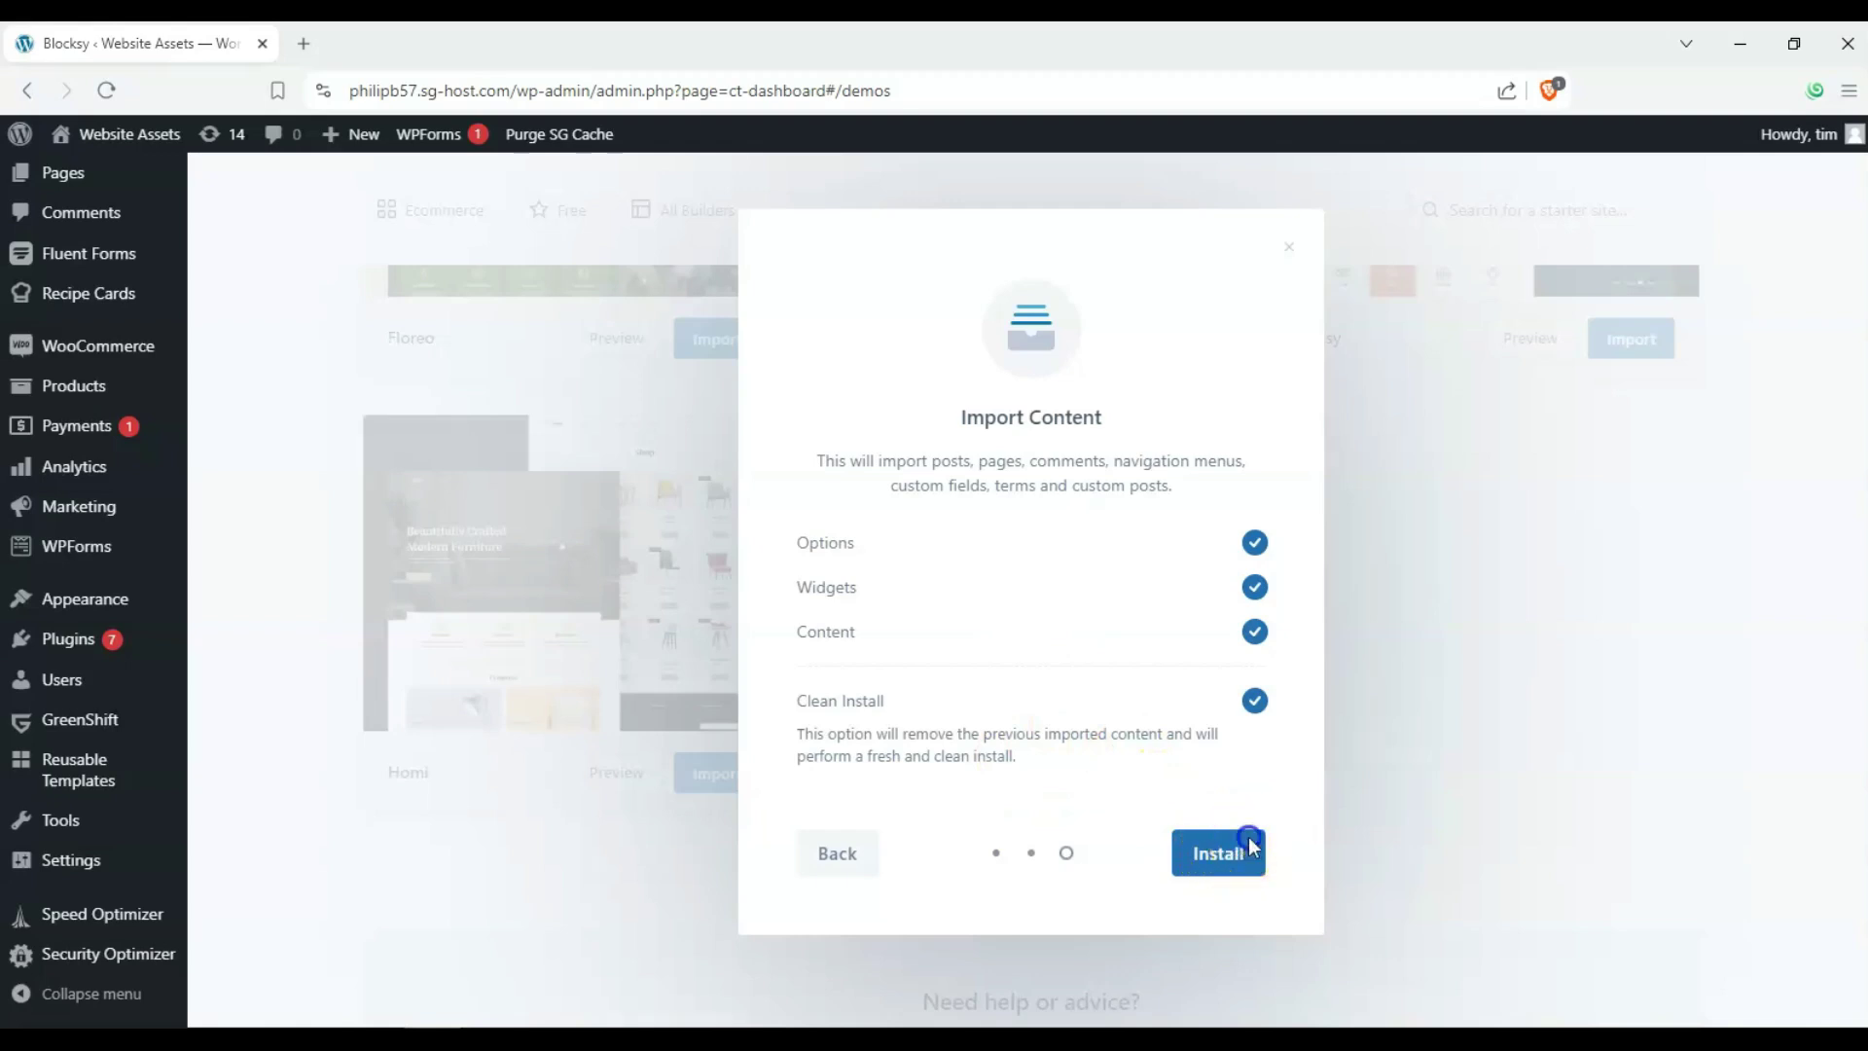
left_click(1250, 847)
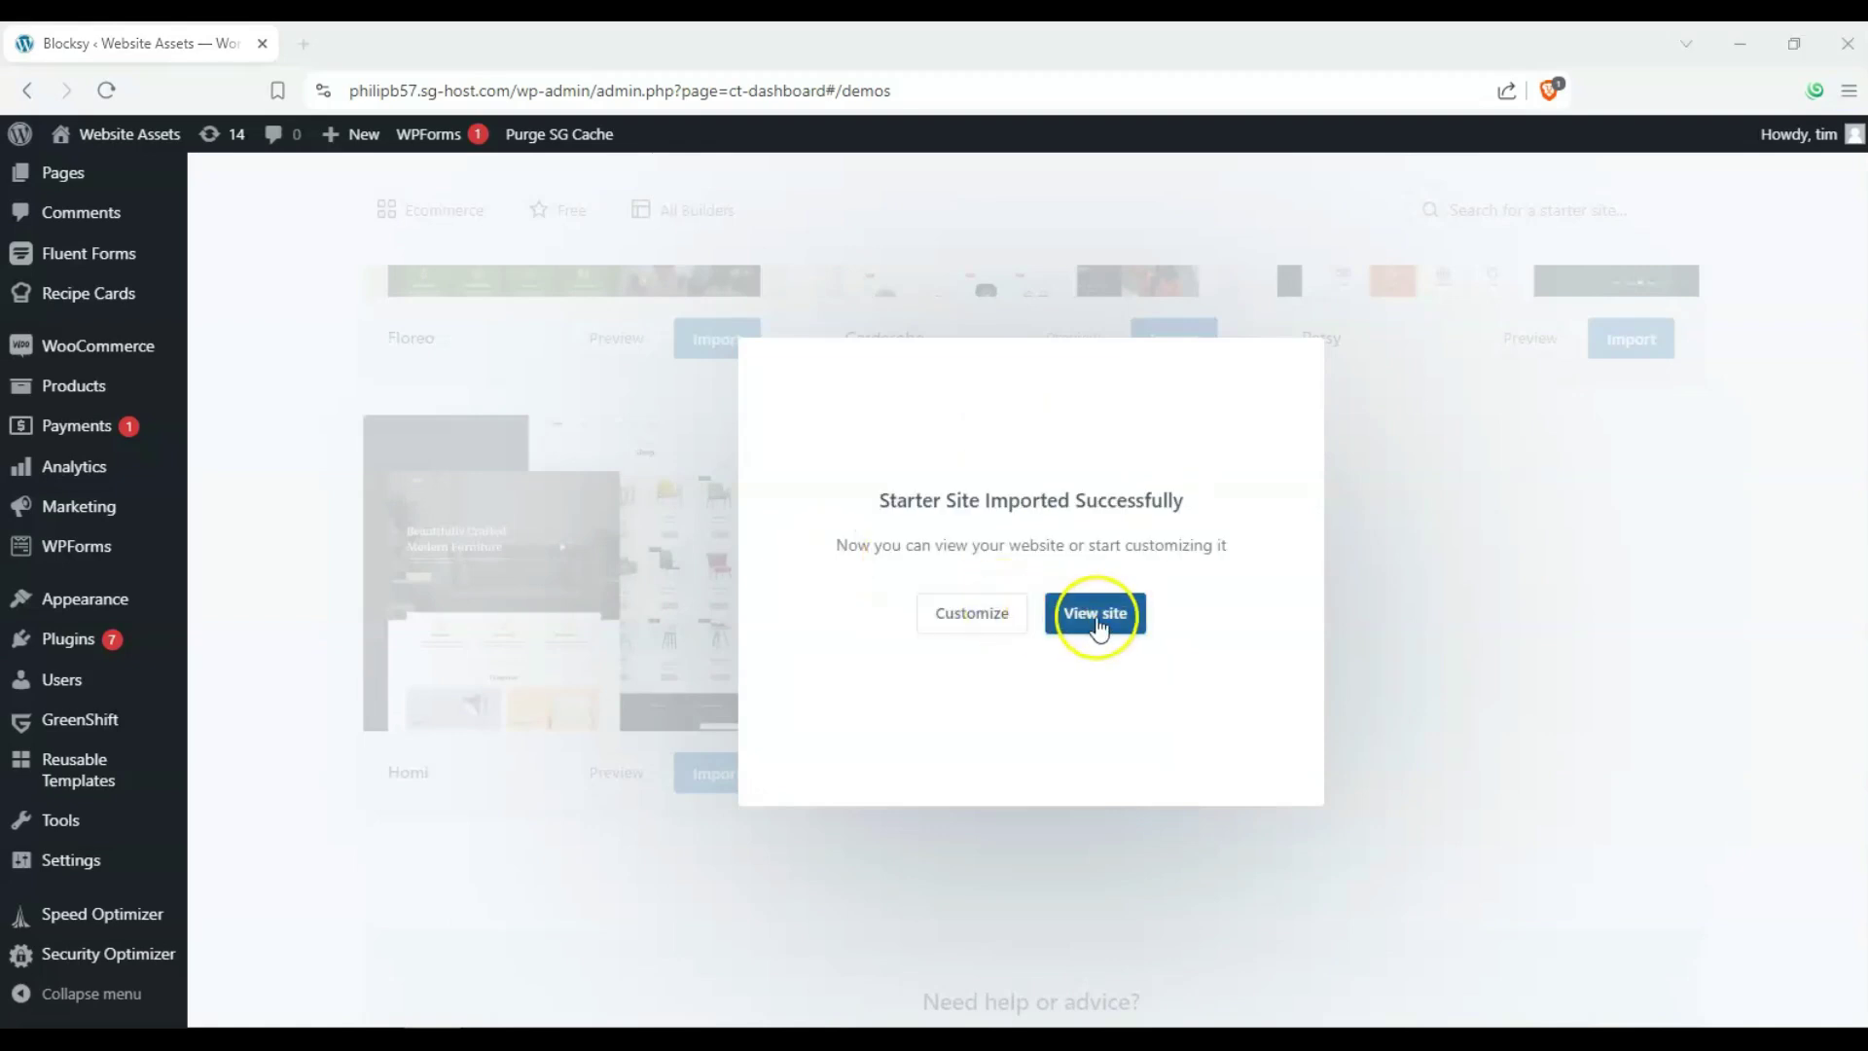
right_click(1095, 615)
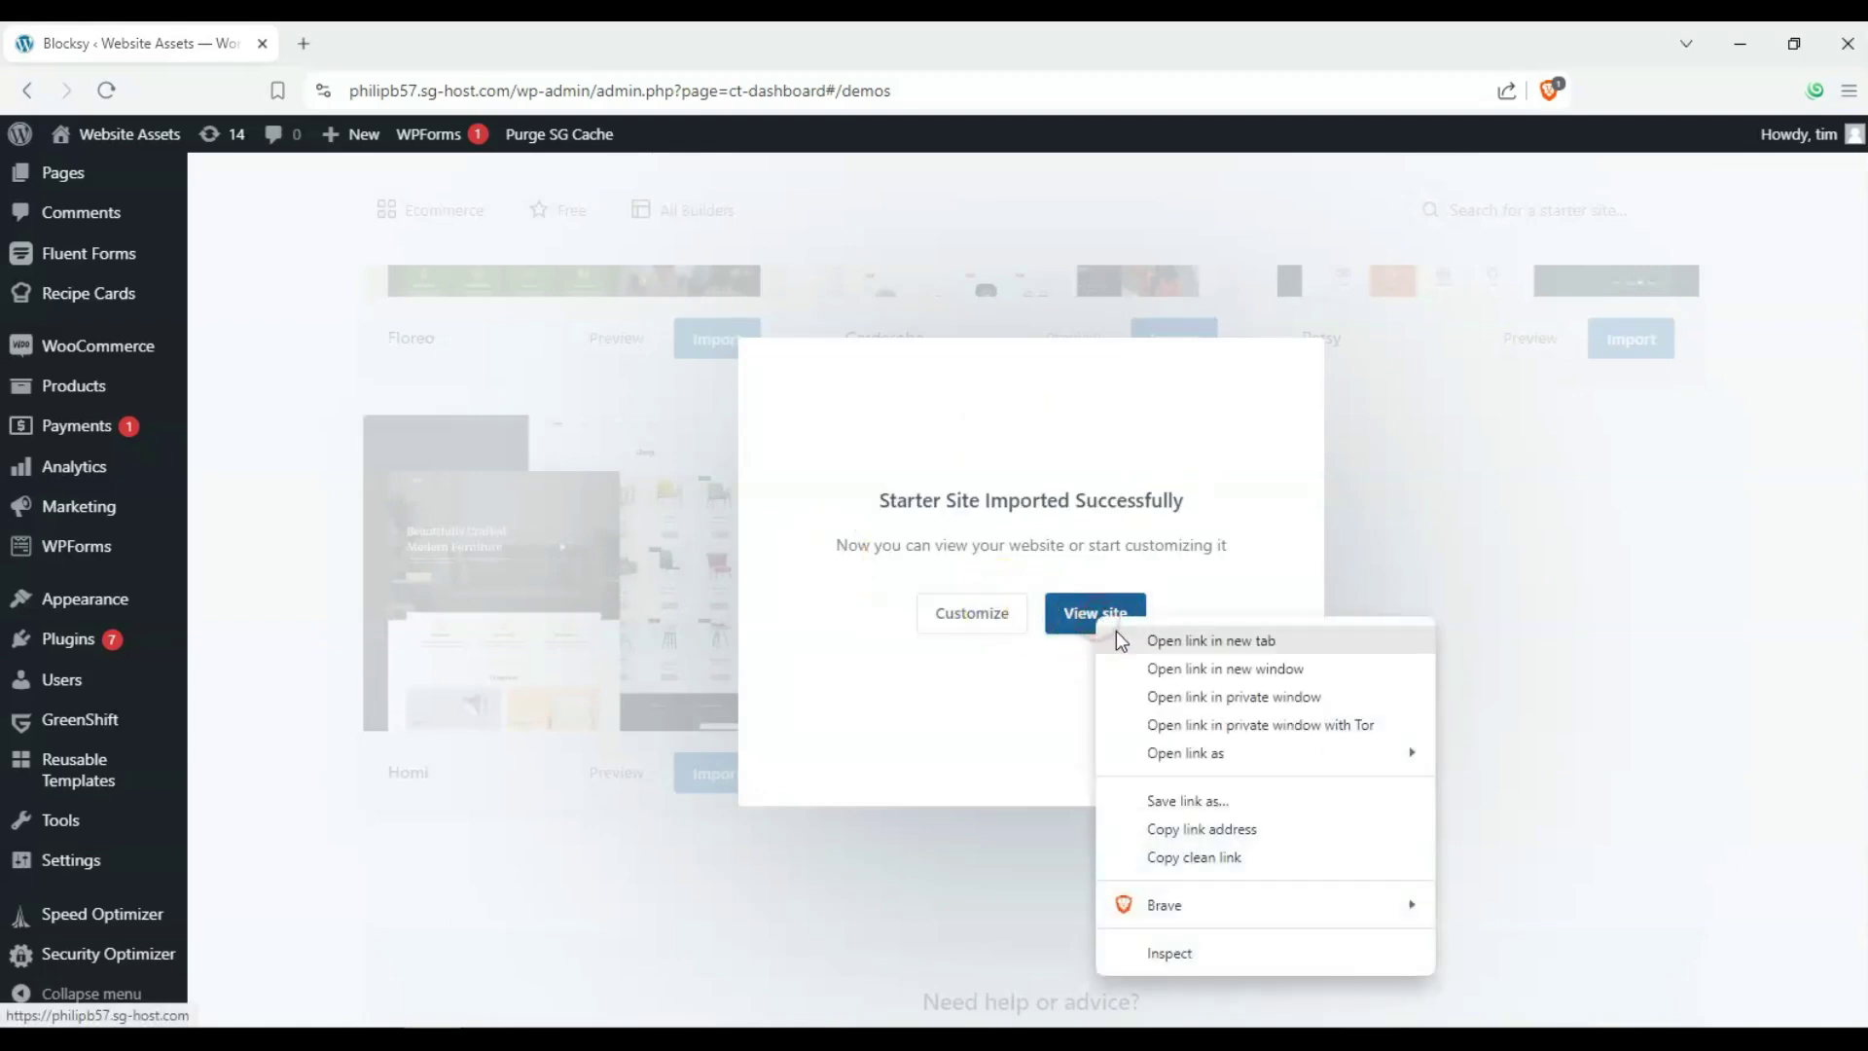
Step: Open the imported site in a new tab, review its homepage, and close the starter-sites tab
left_click(1116, 638)
left_click(478, 49)
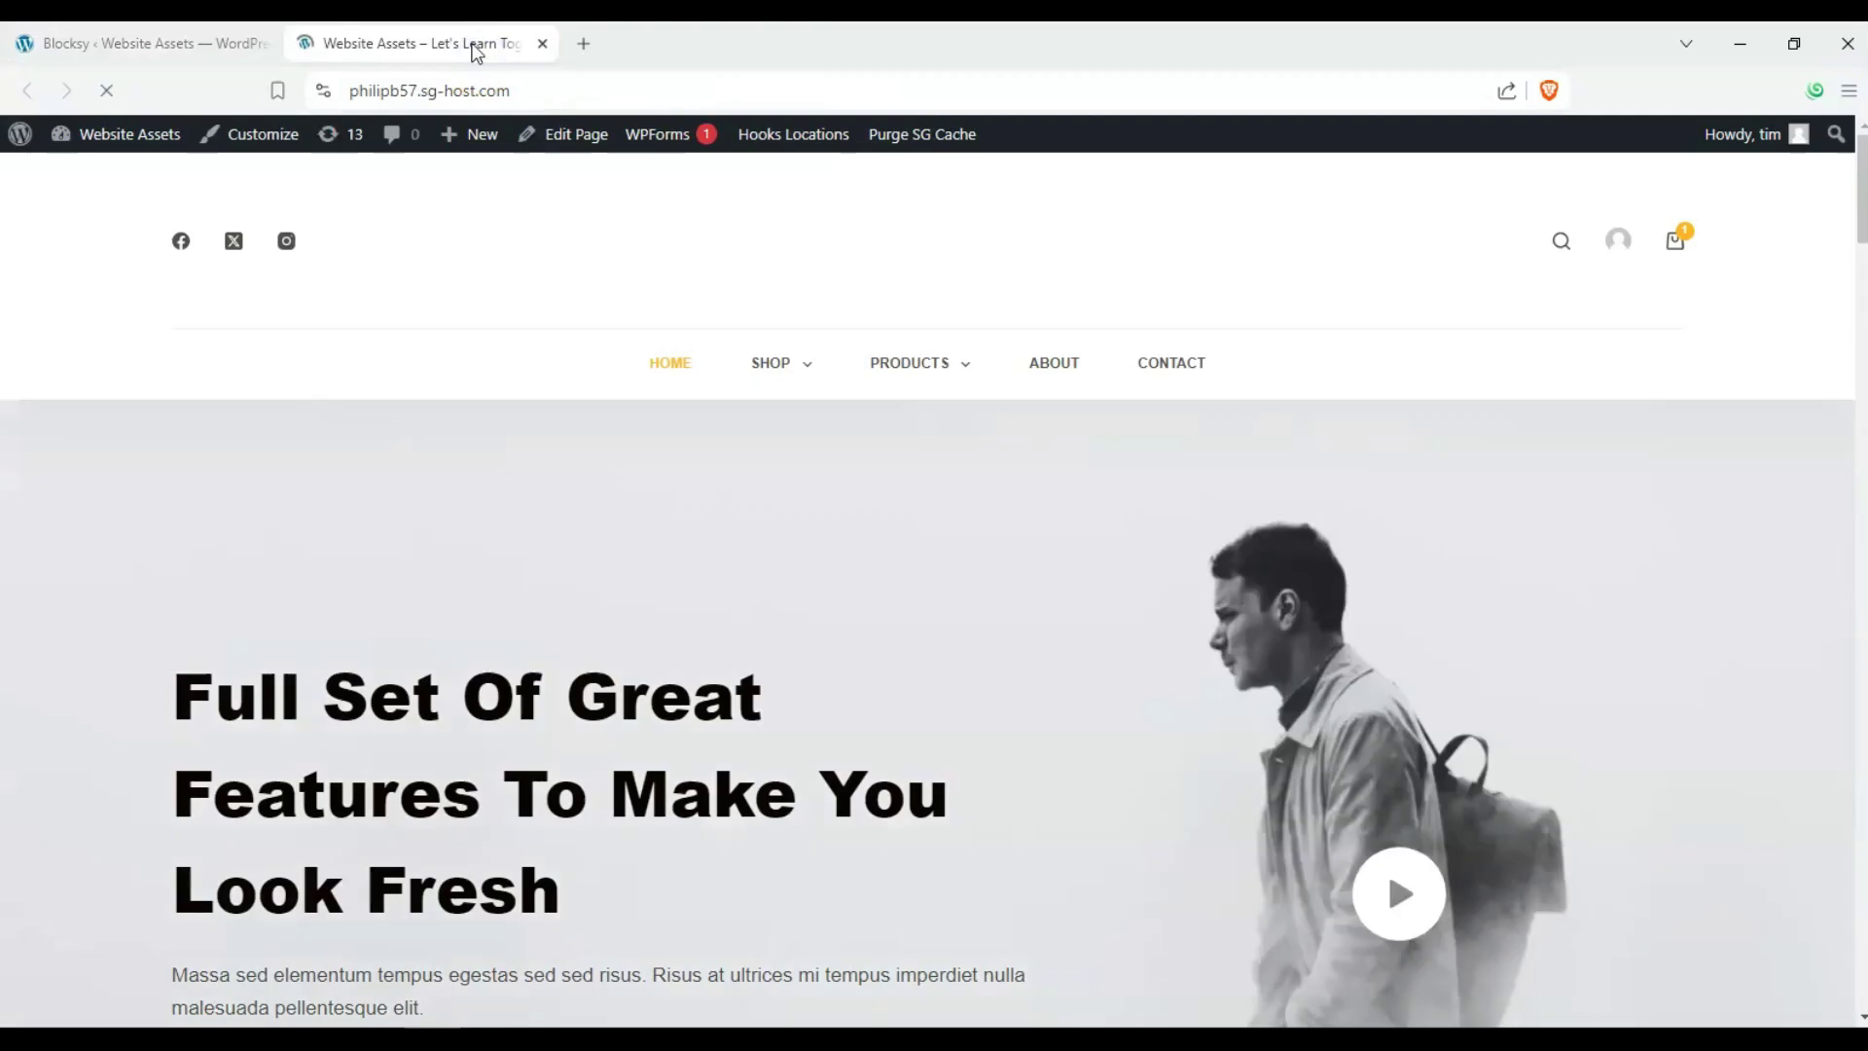
left_click(531, 382)
left_click(418, 90)
left_click(415, 228)
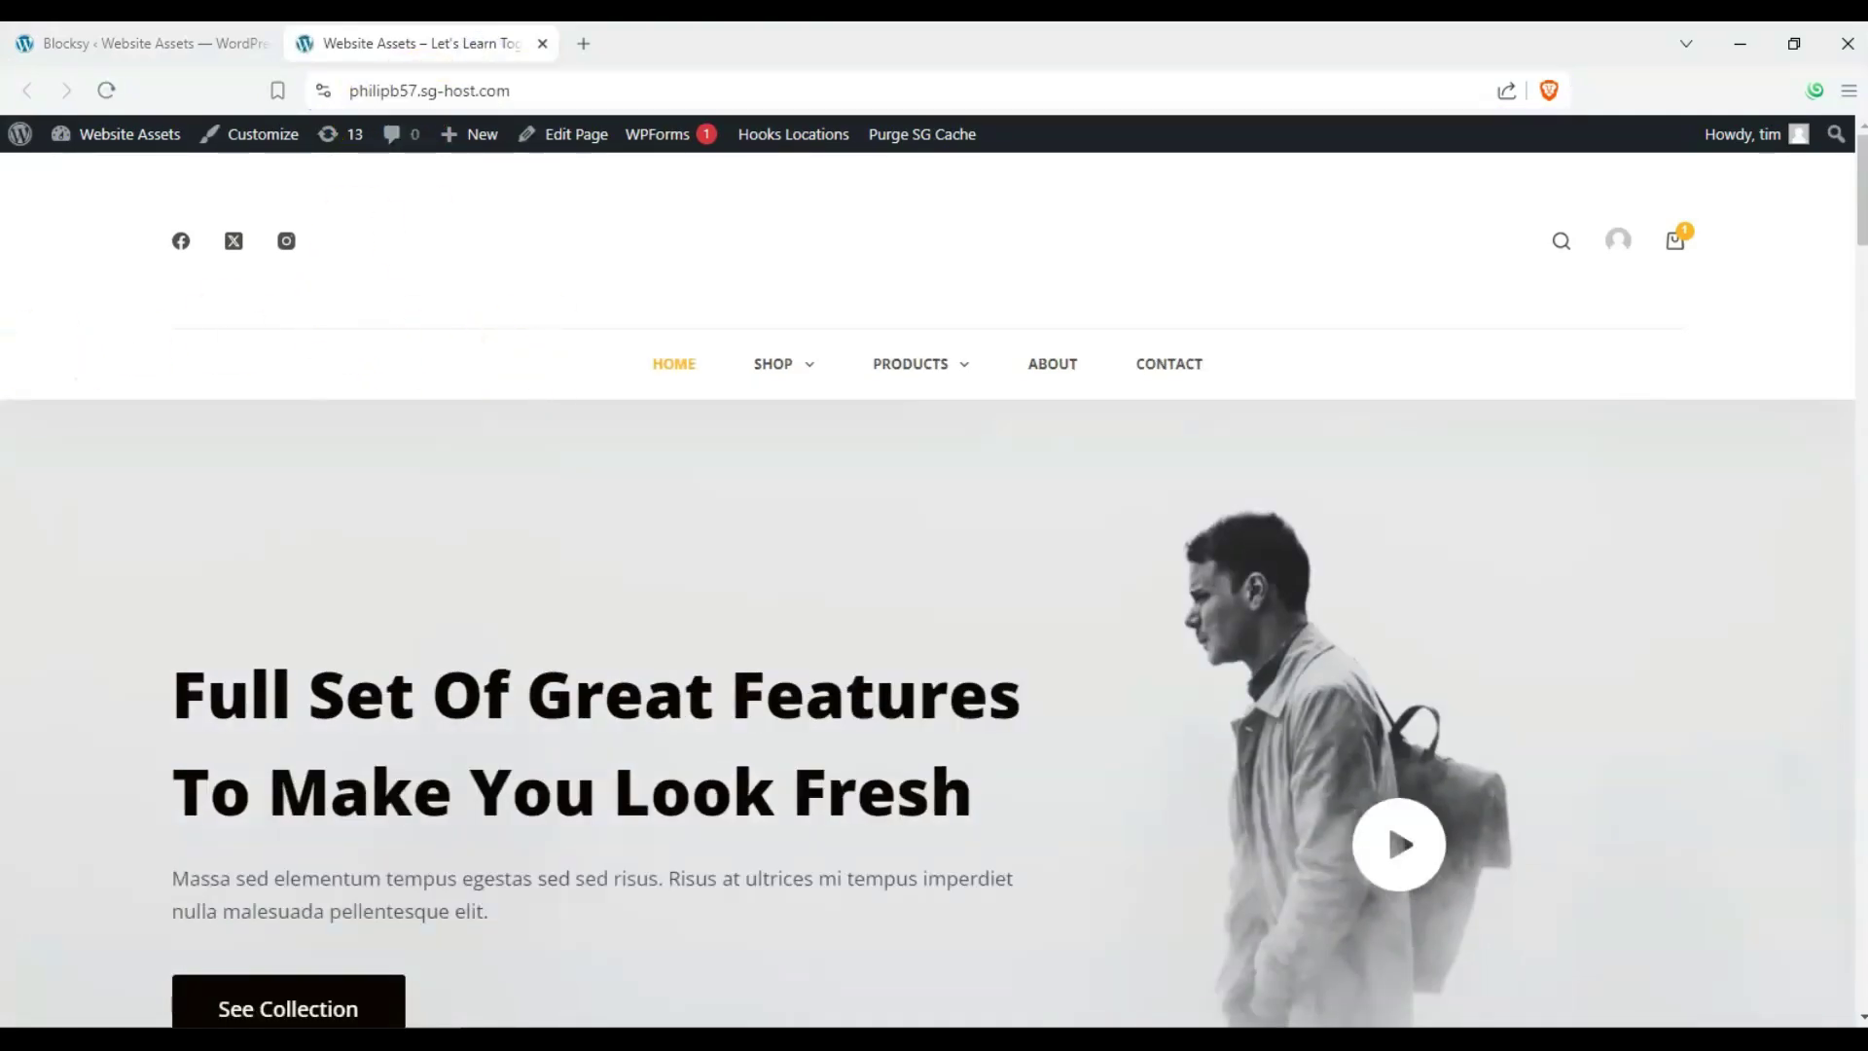
scroll(817, 434, "down", 10)
scroll(588, 397, "down", 12)
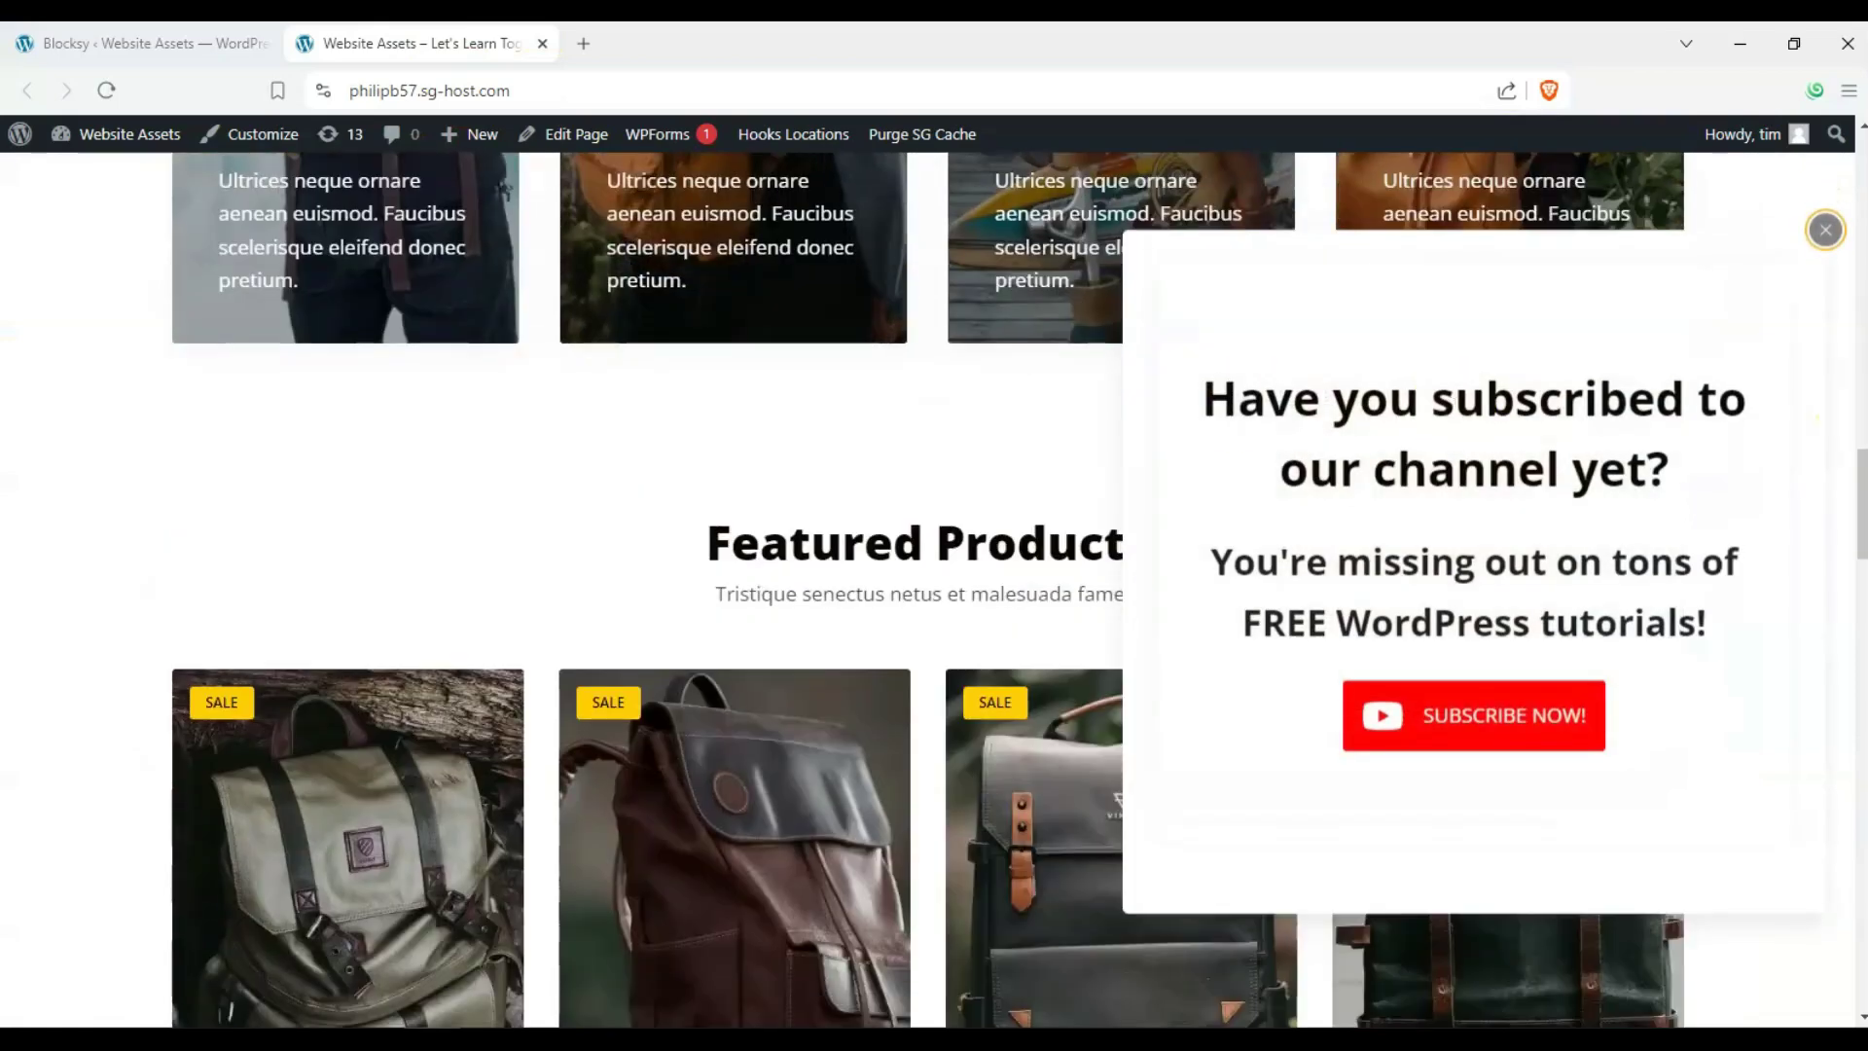
scroll(1304, 469, "up", 3)
scroll(834, 396, "up", 20)
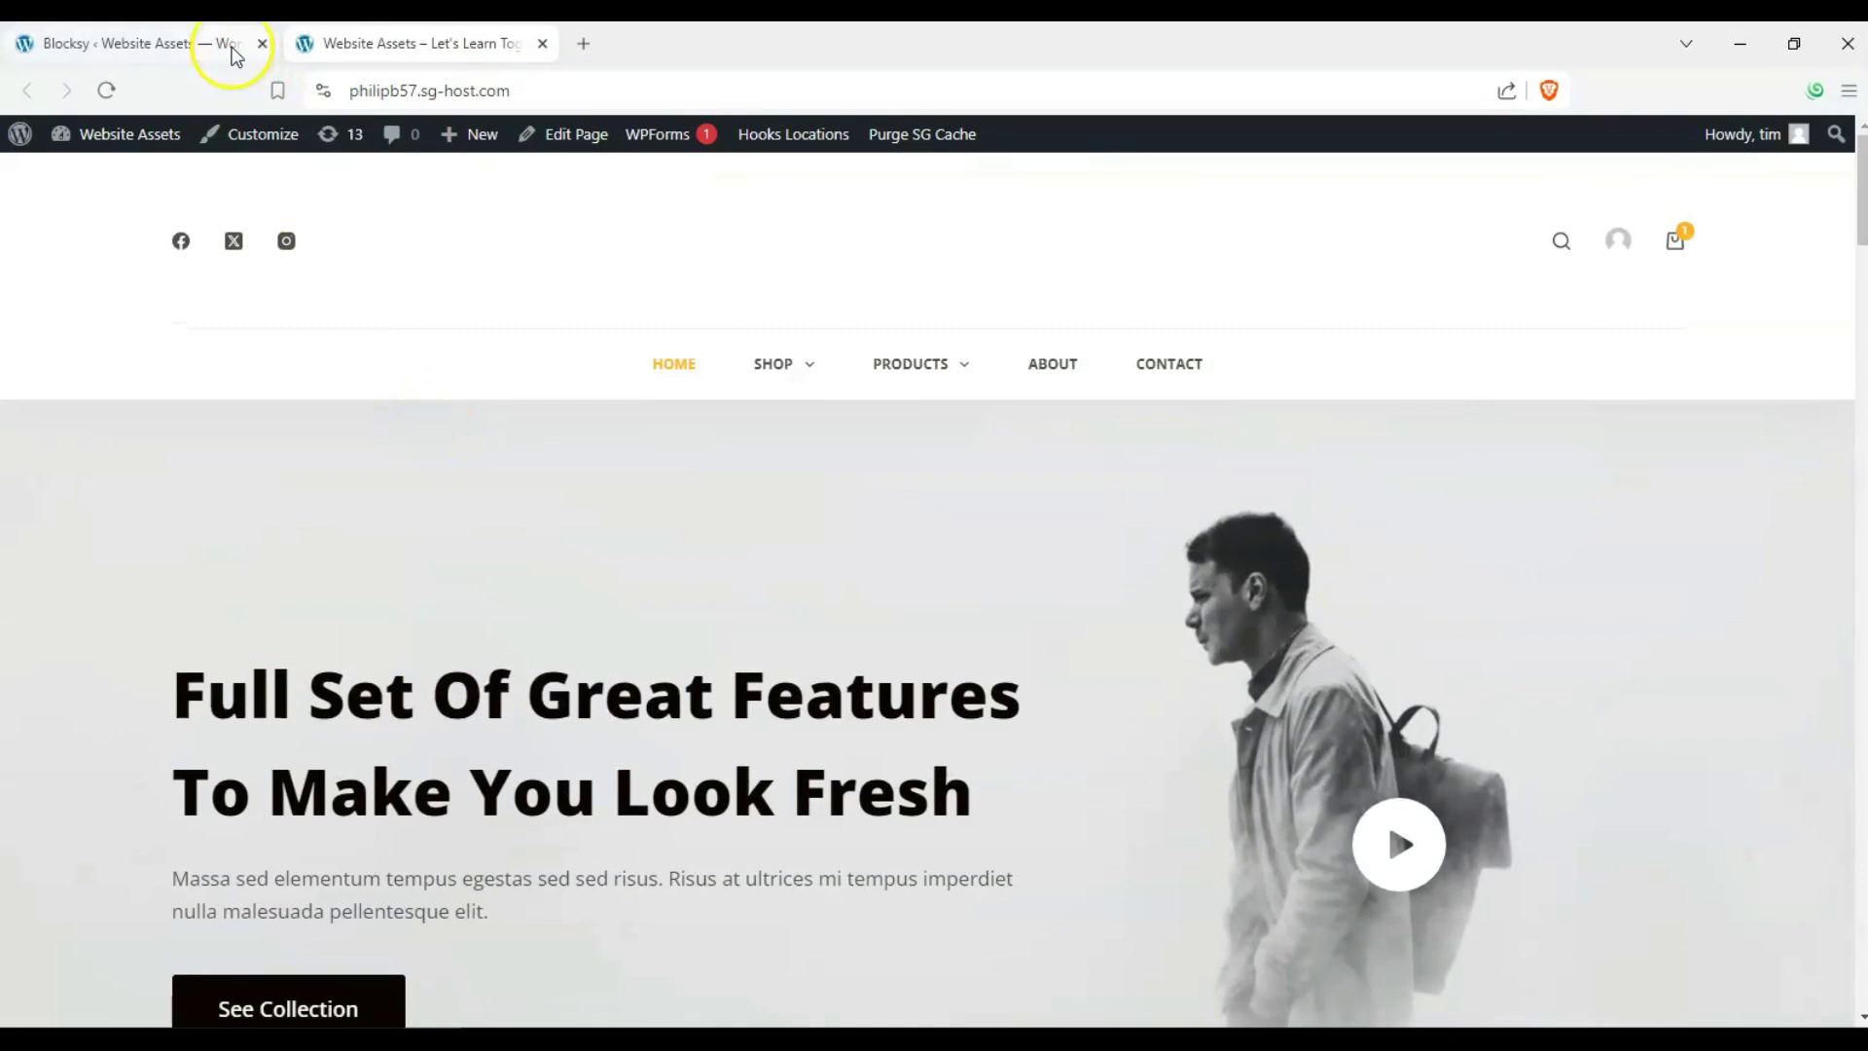
left_click(259, 44)
Step: In the Customizer, widen the Maximum Site Width under General > Layout
left_click(252, 135)
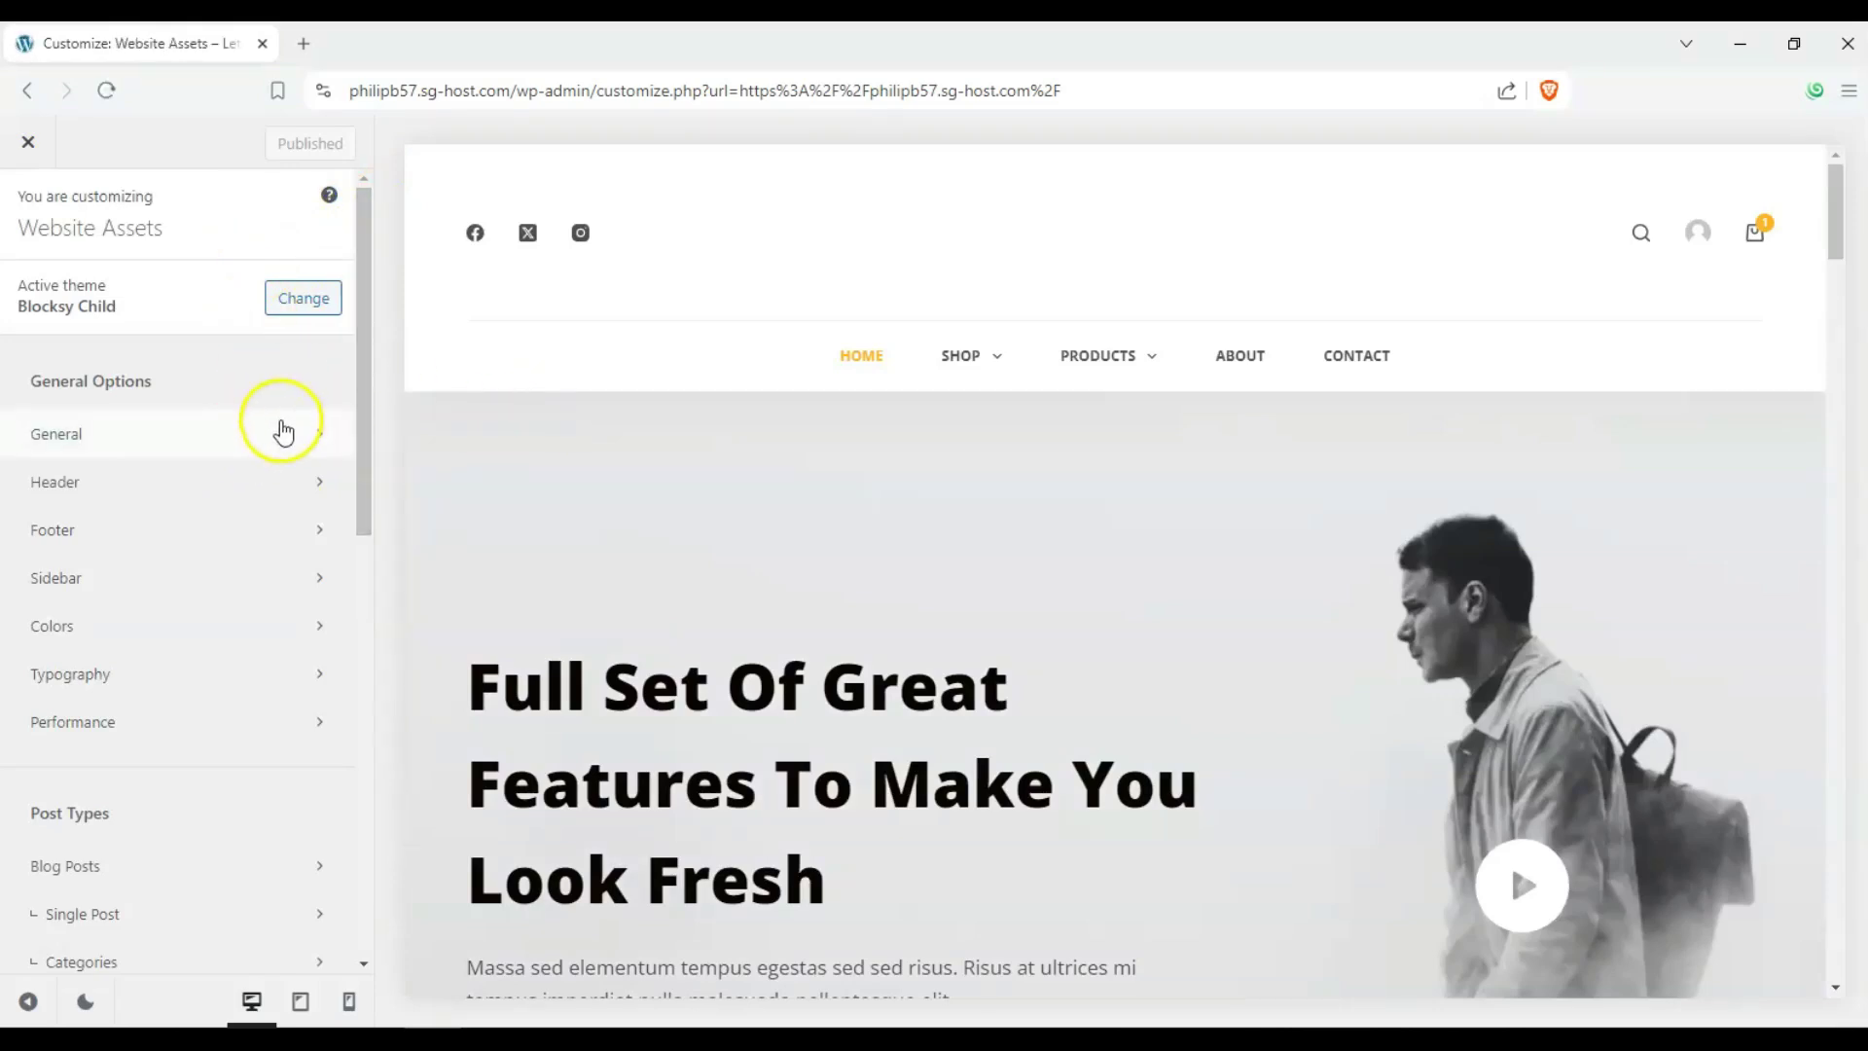
left_click(282, 428)
left_click(232, 298)
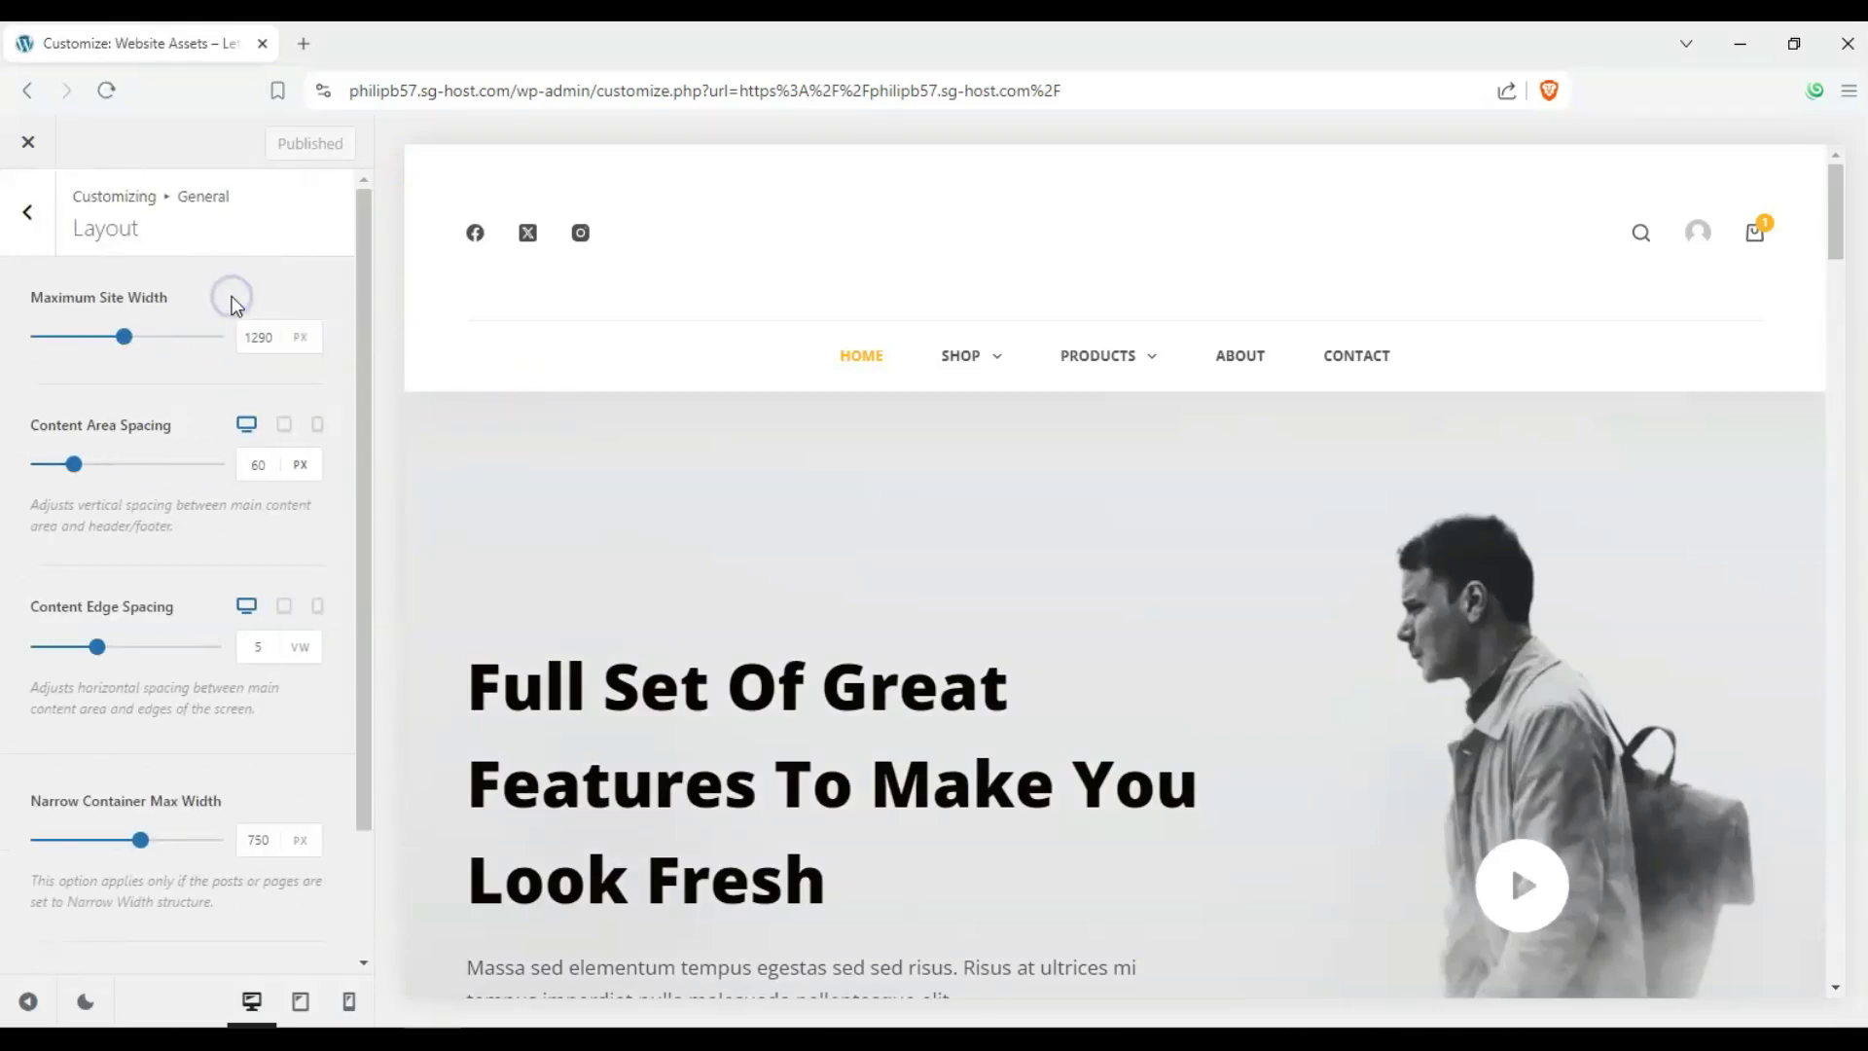
left_click_drag(126, 341, 166, 337)
Step: Set the global button Min Height to 58 px
left_click(27, 212)
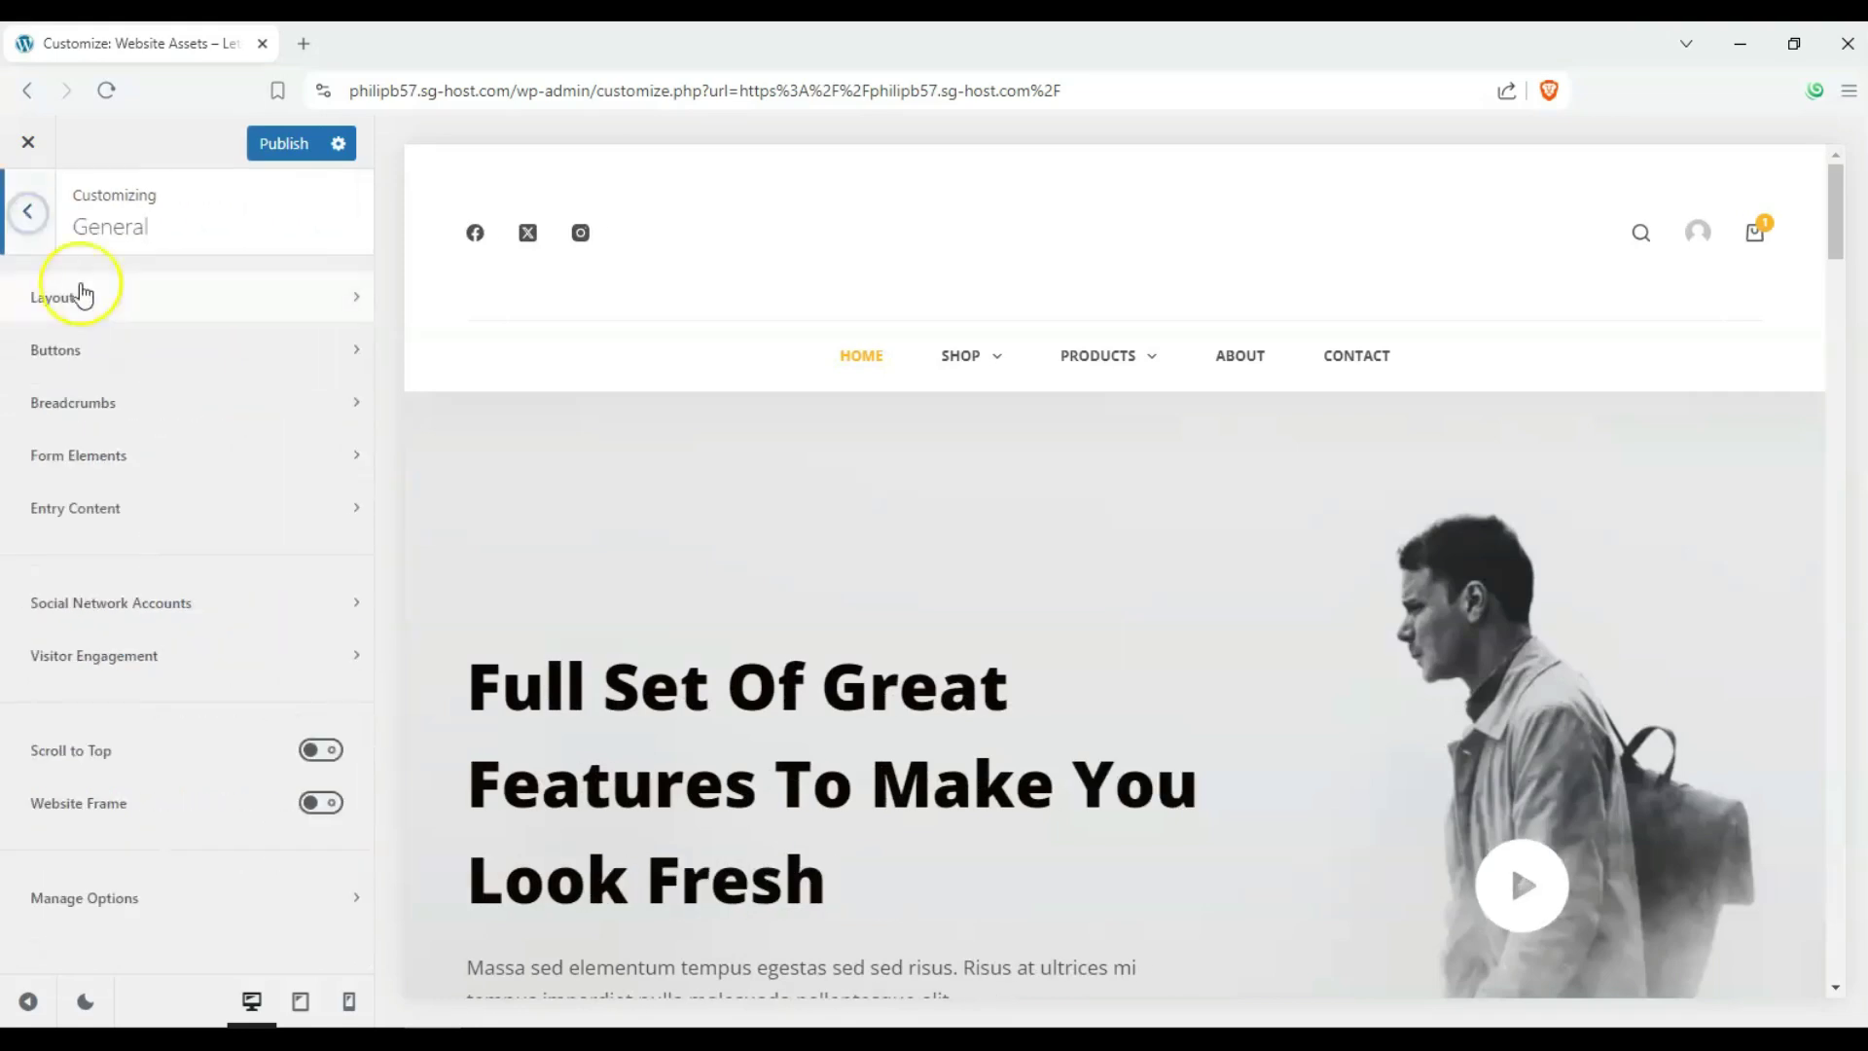
left_click(133, 346)
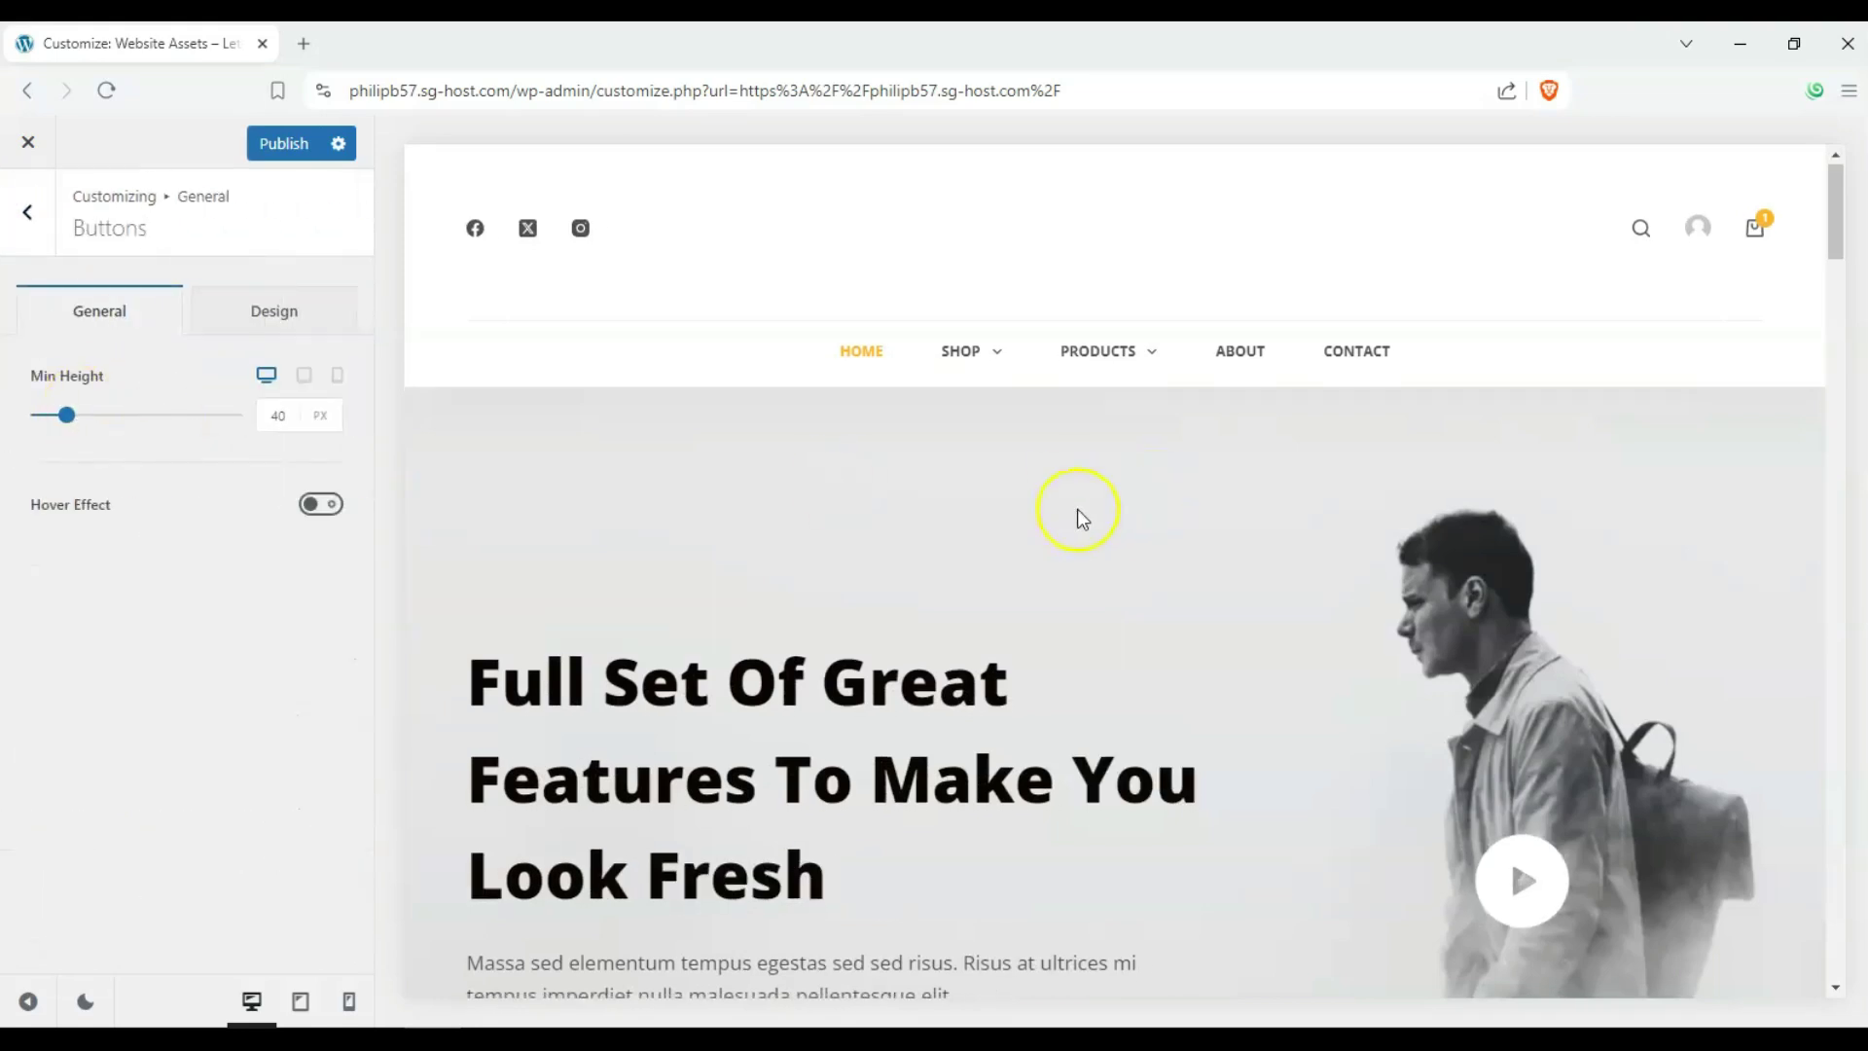
scroll(1077, 514, "down", 5)
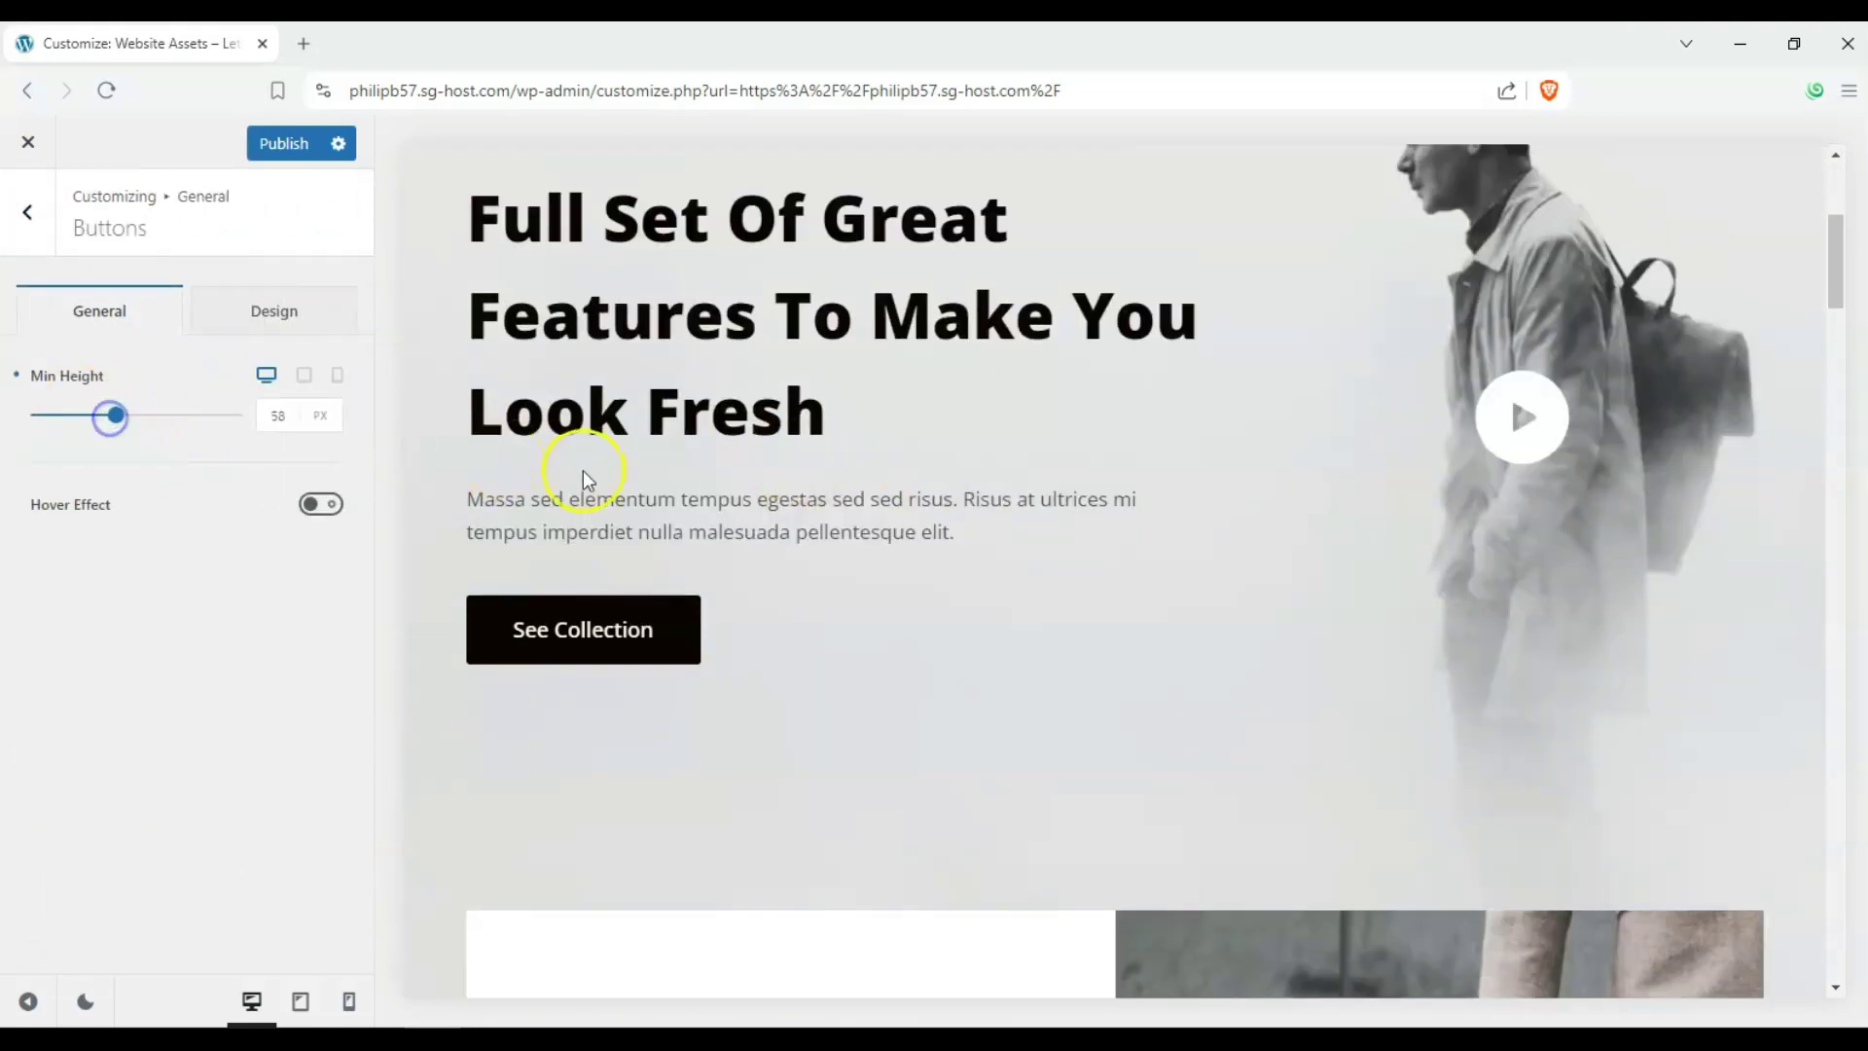
scroll(579, 475, "down", 5)
scroll(473, 479, "up", 3)
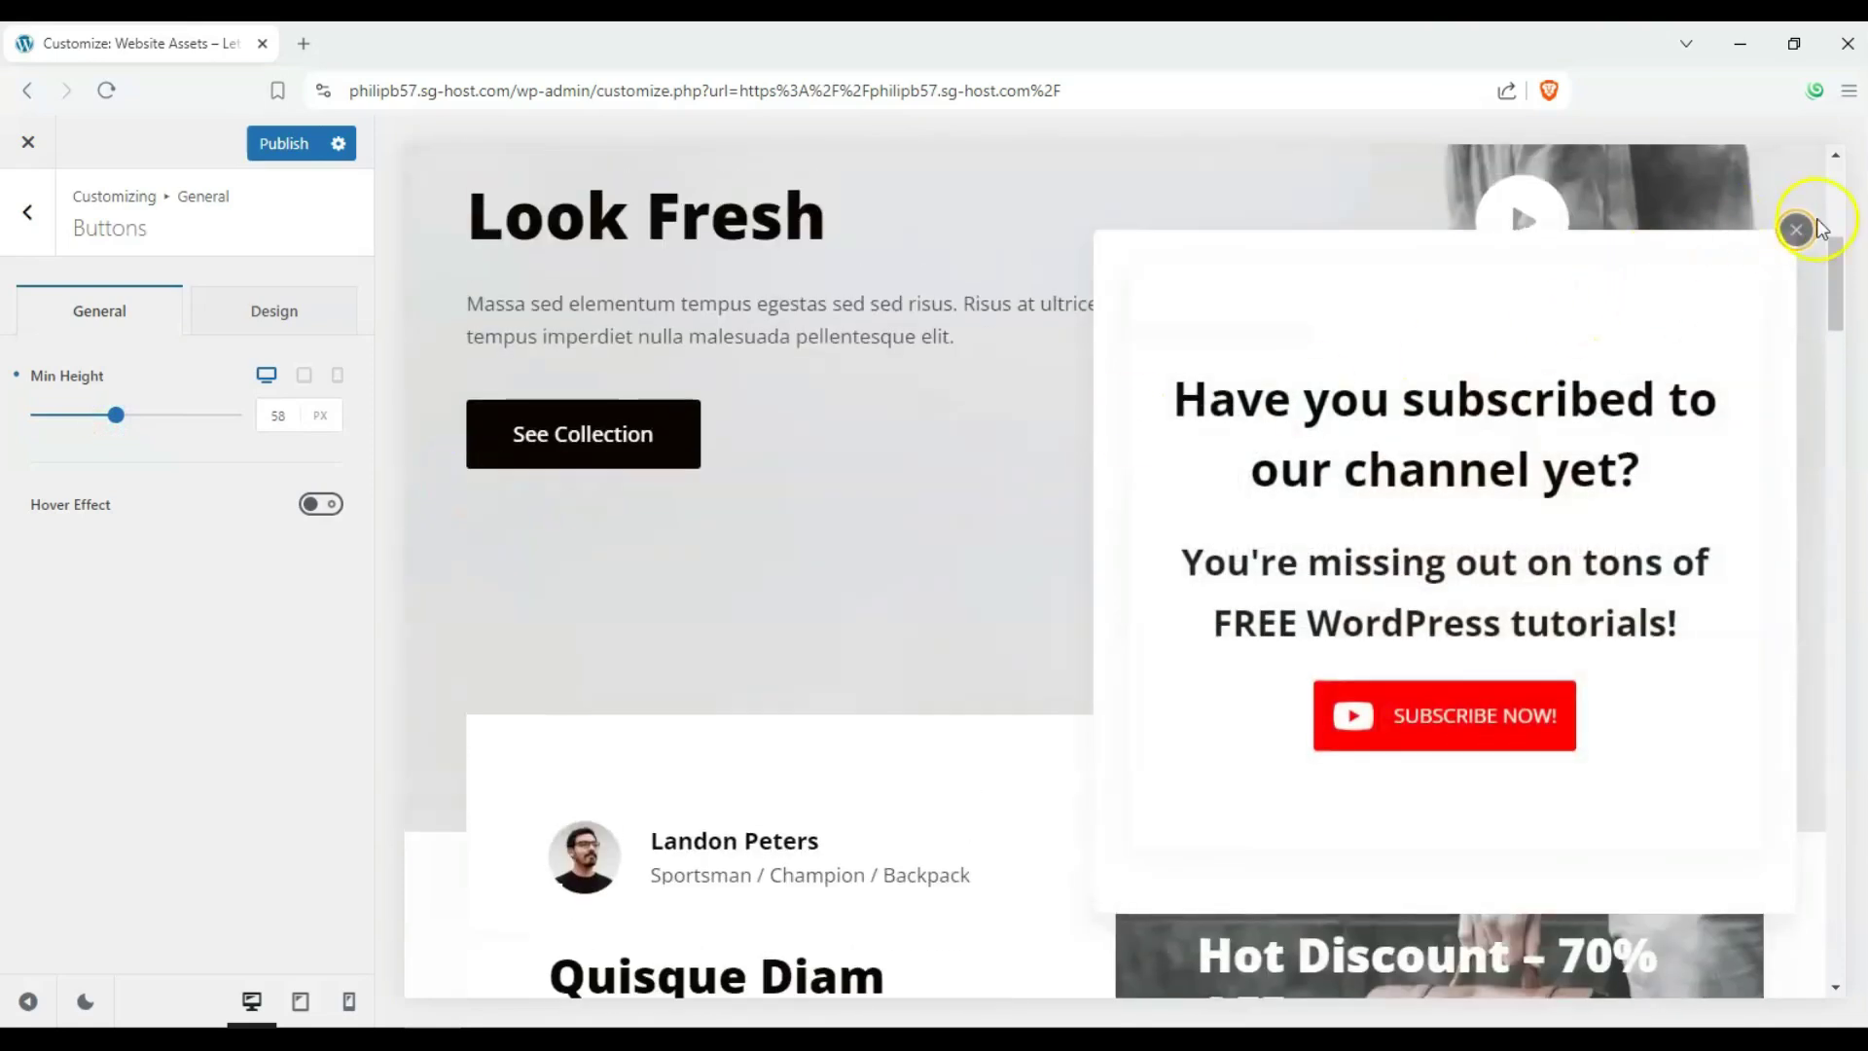
left_click(1813, 226)
left_click(23, 231)
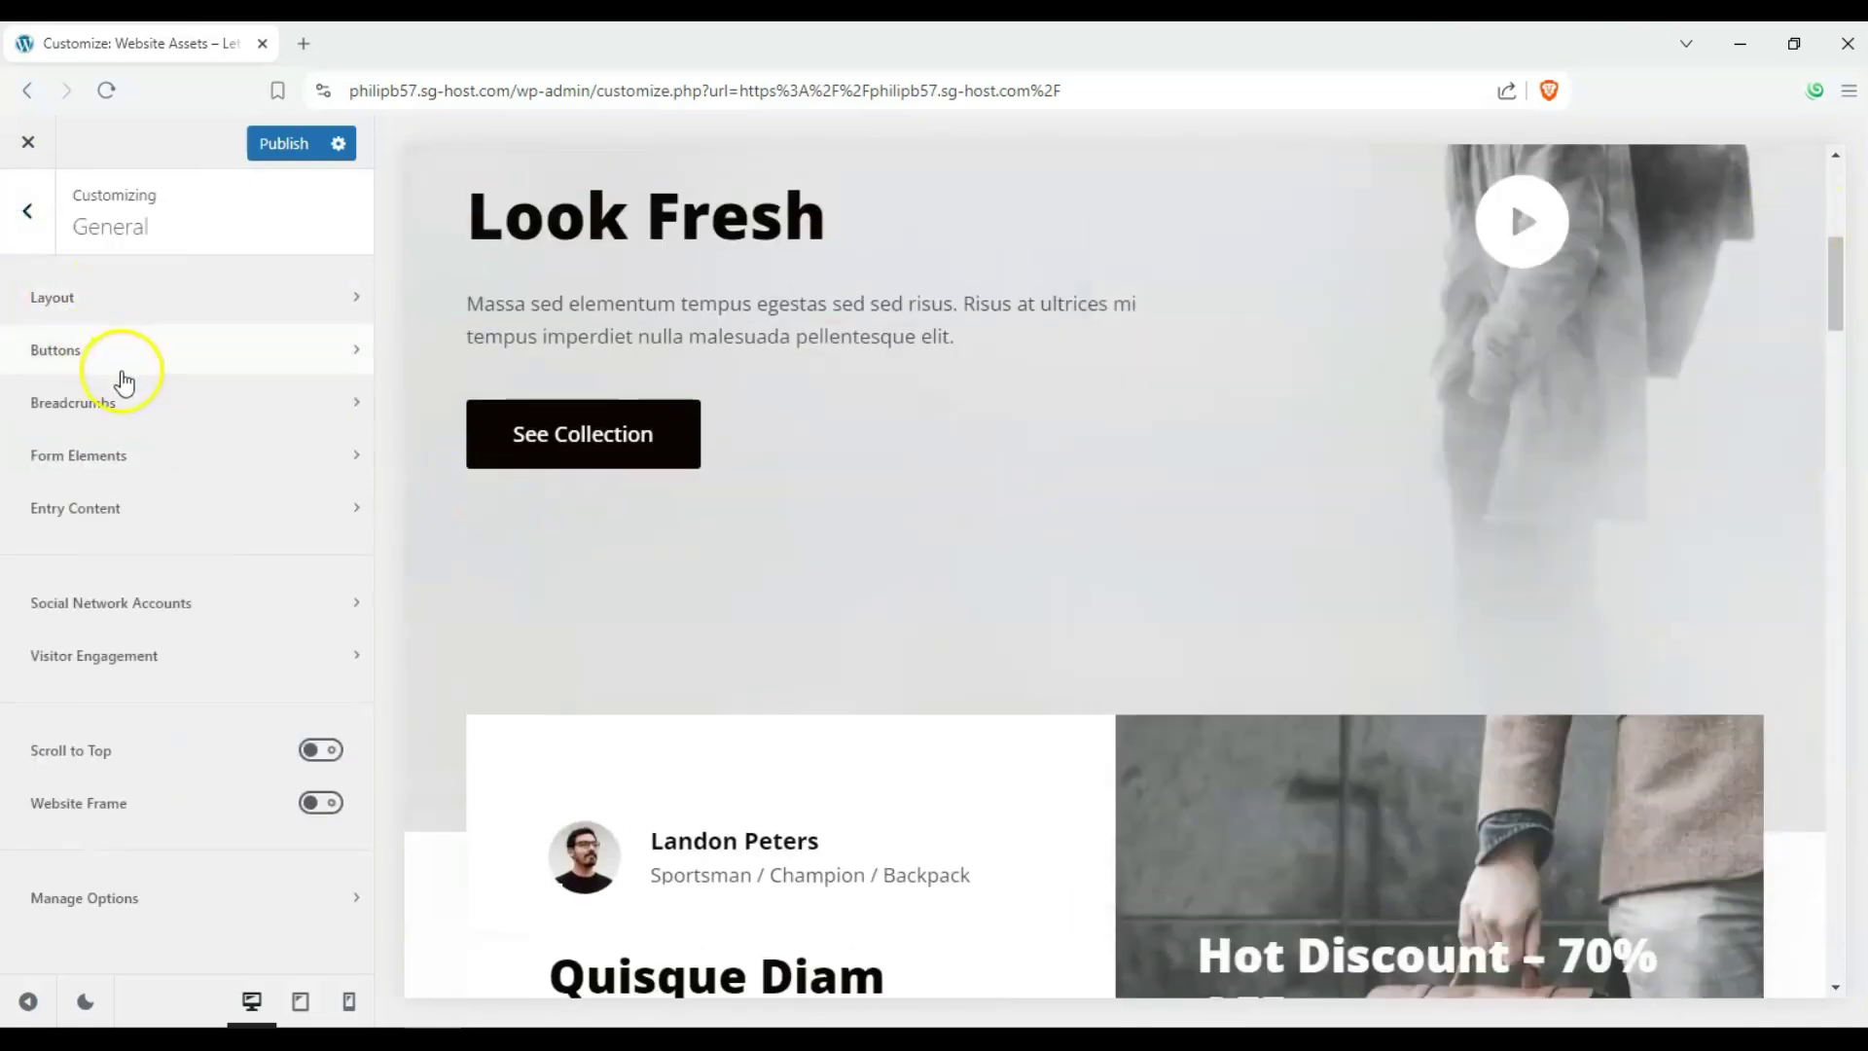
Step: Choose the triangle separator for the site breadcrumbs
scroll(680, 578, "up", 6)
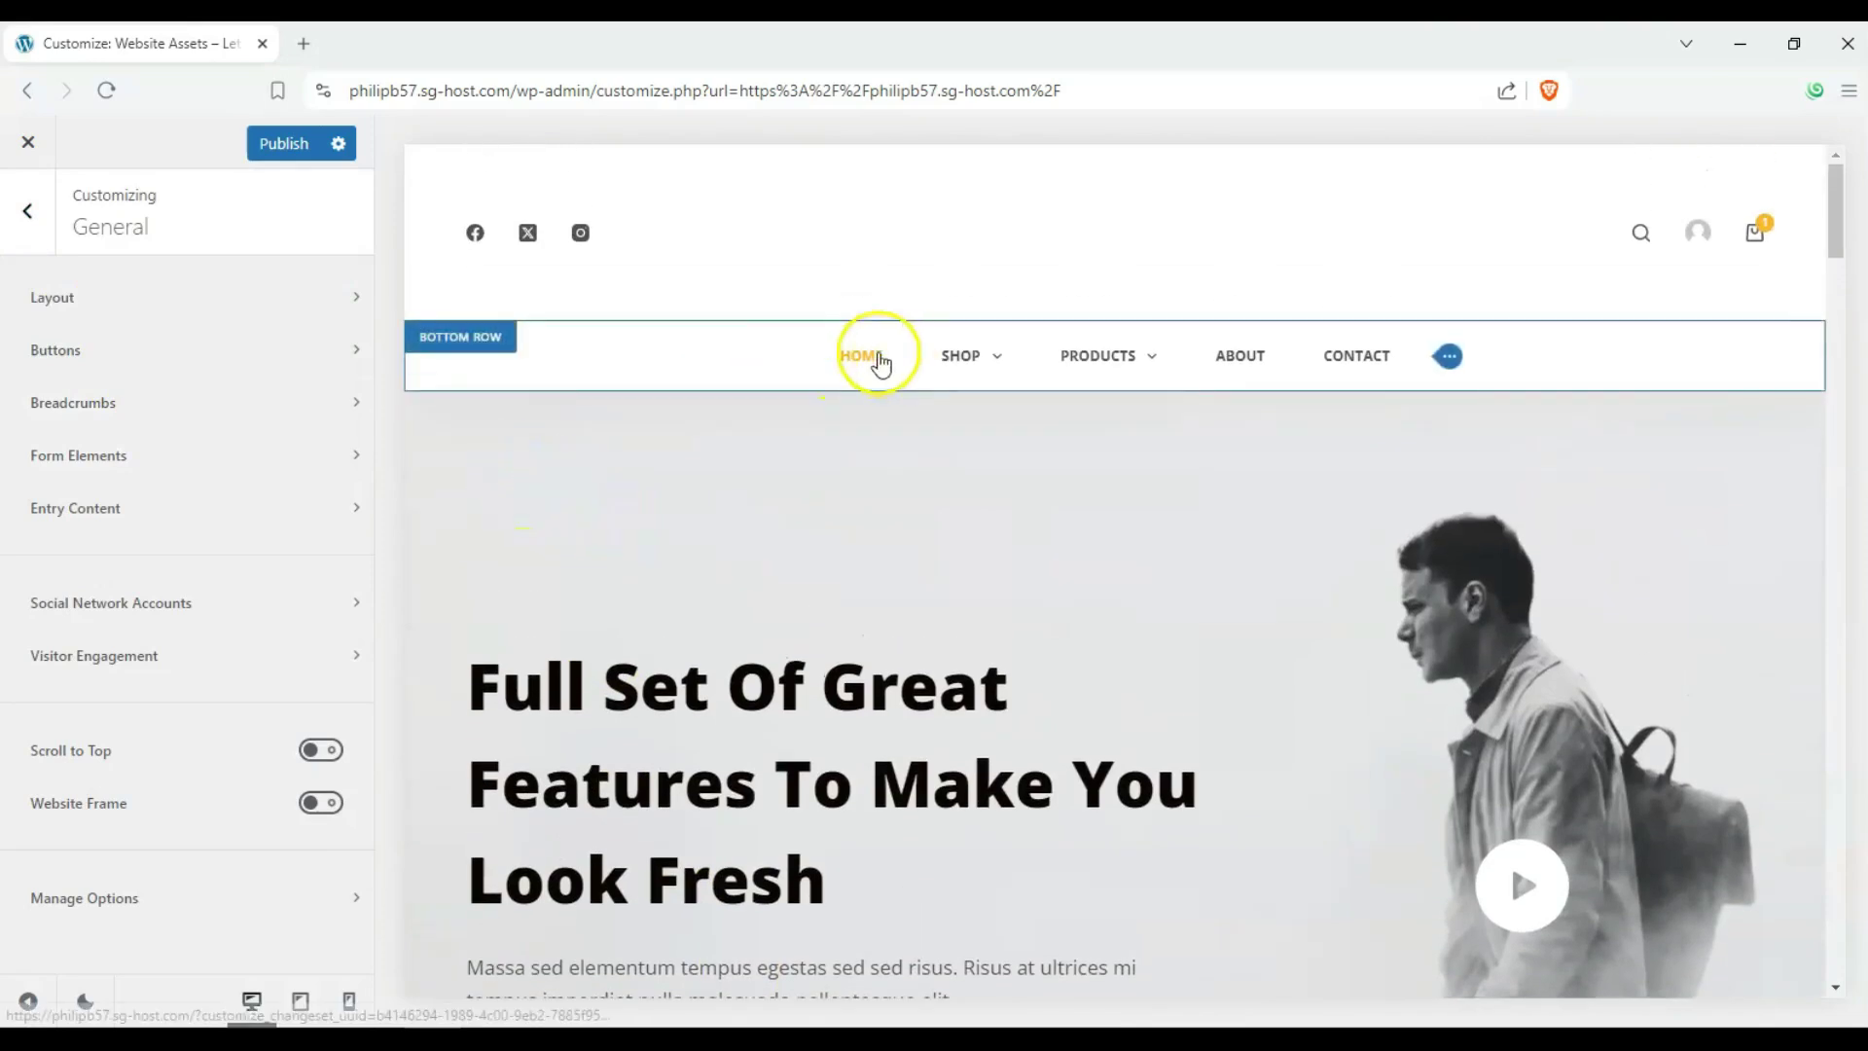
left_click(128, 400)
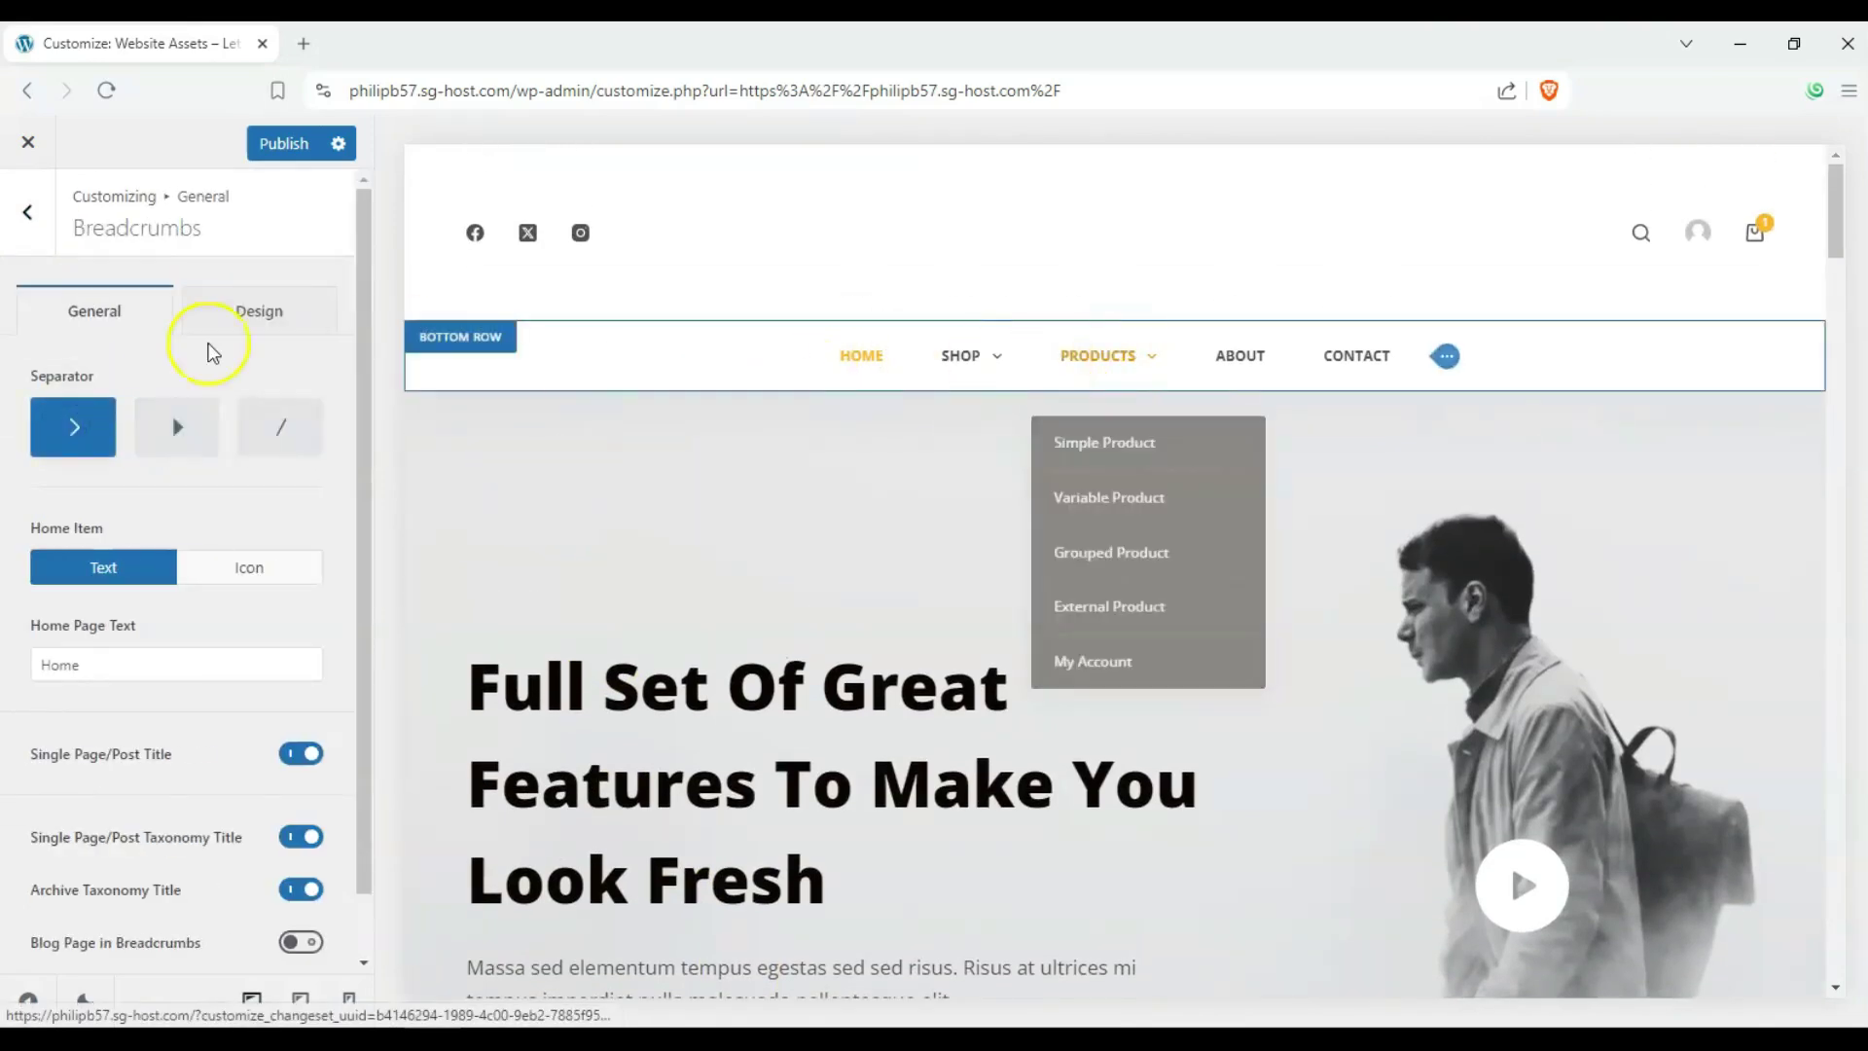
left_click(1067, 437)
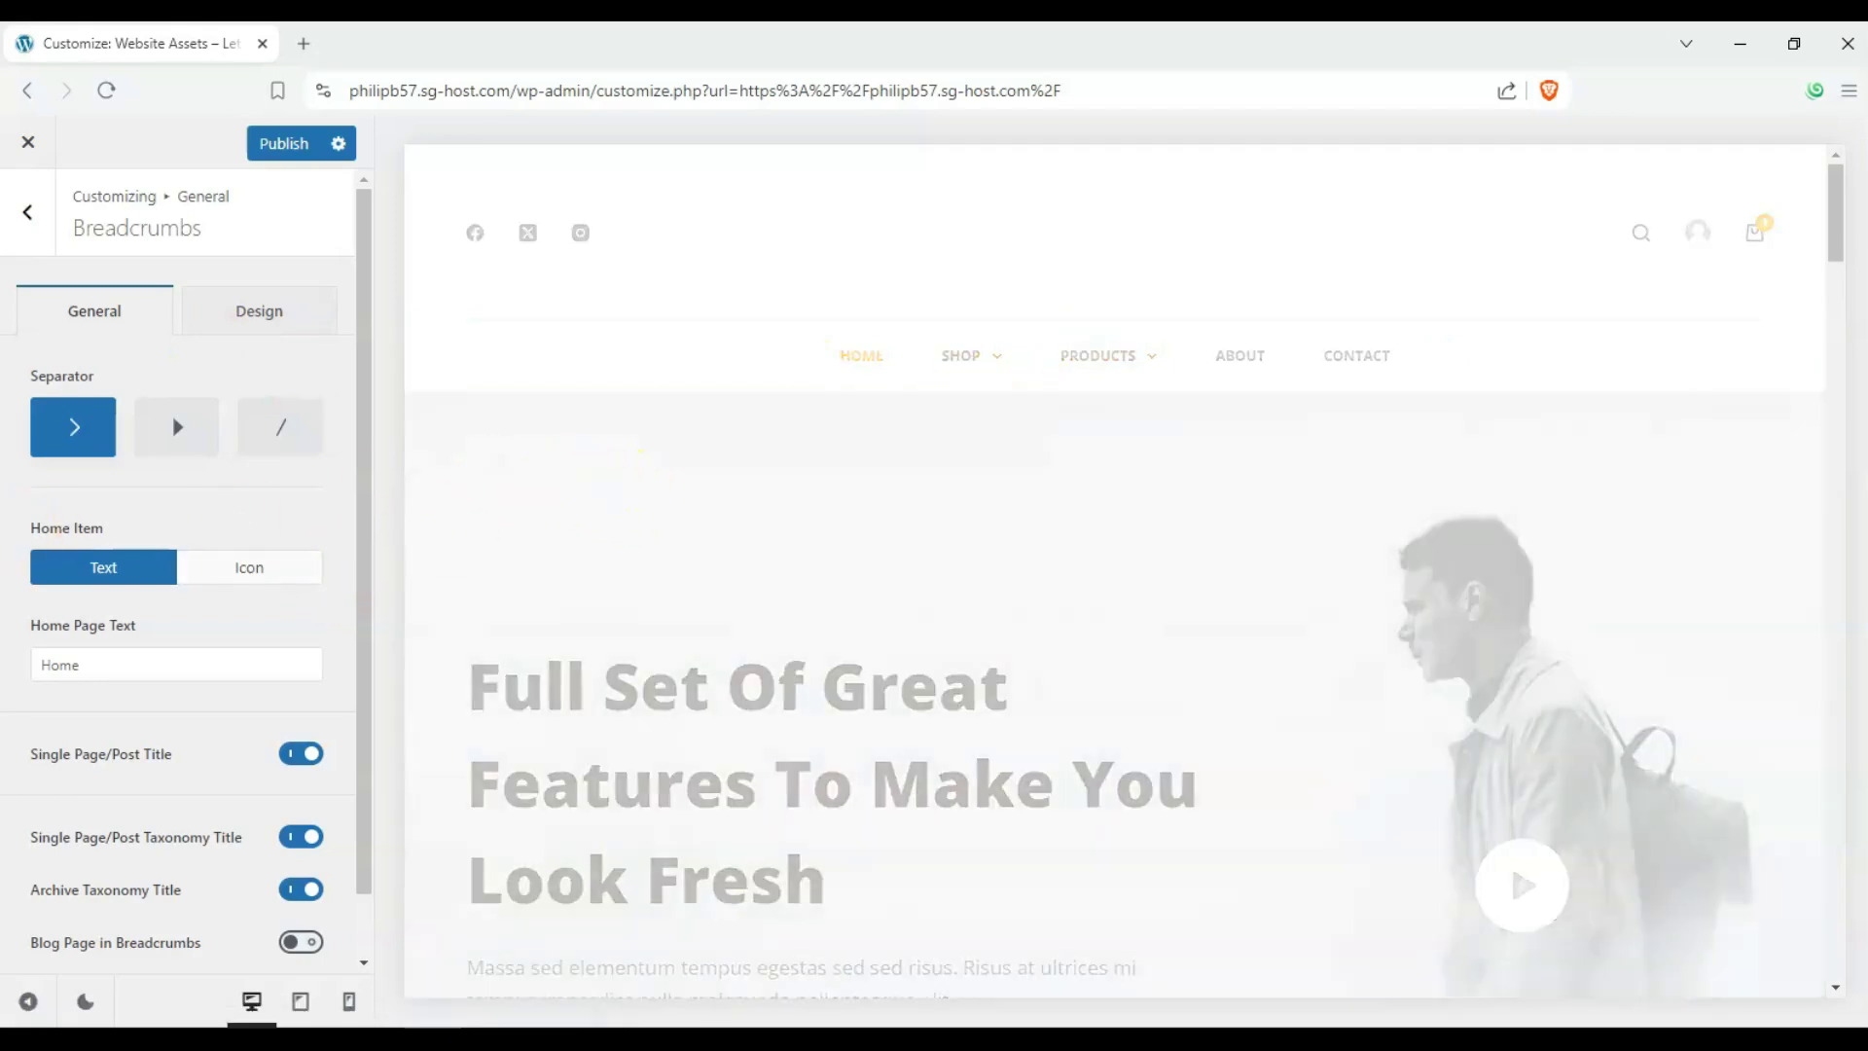
scroll(185, 574, "down", 1)
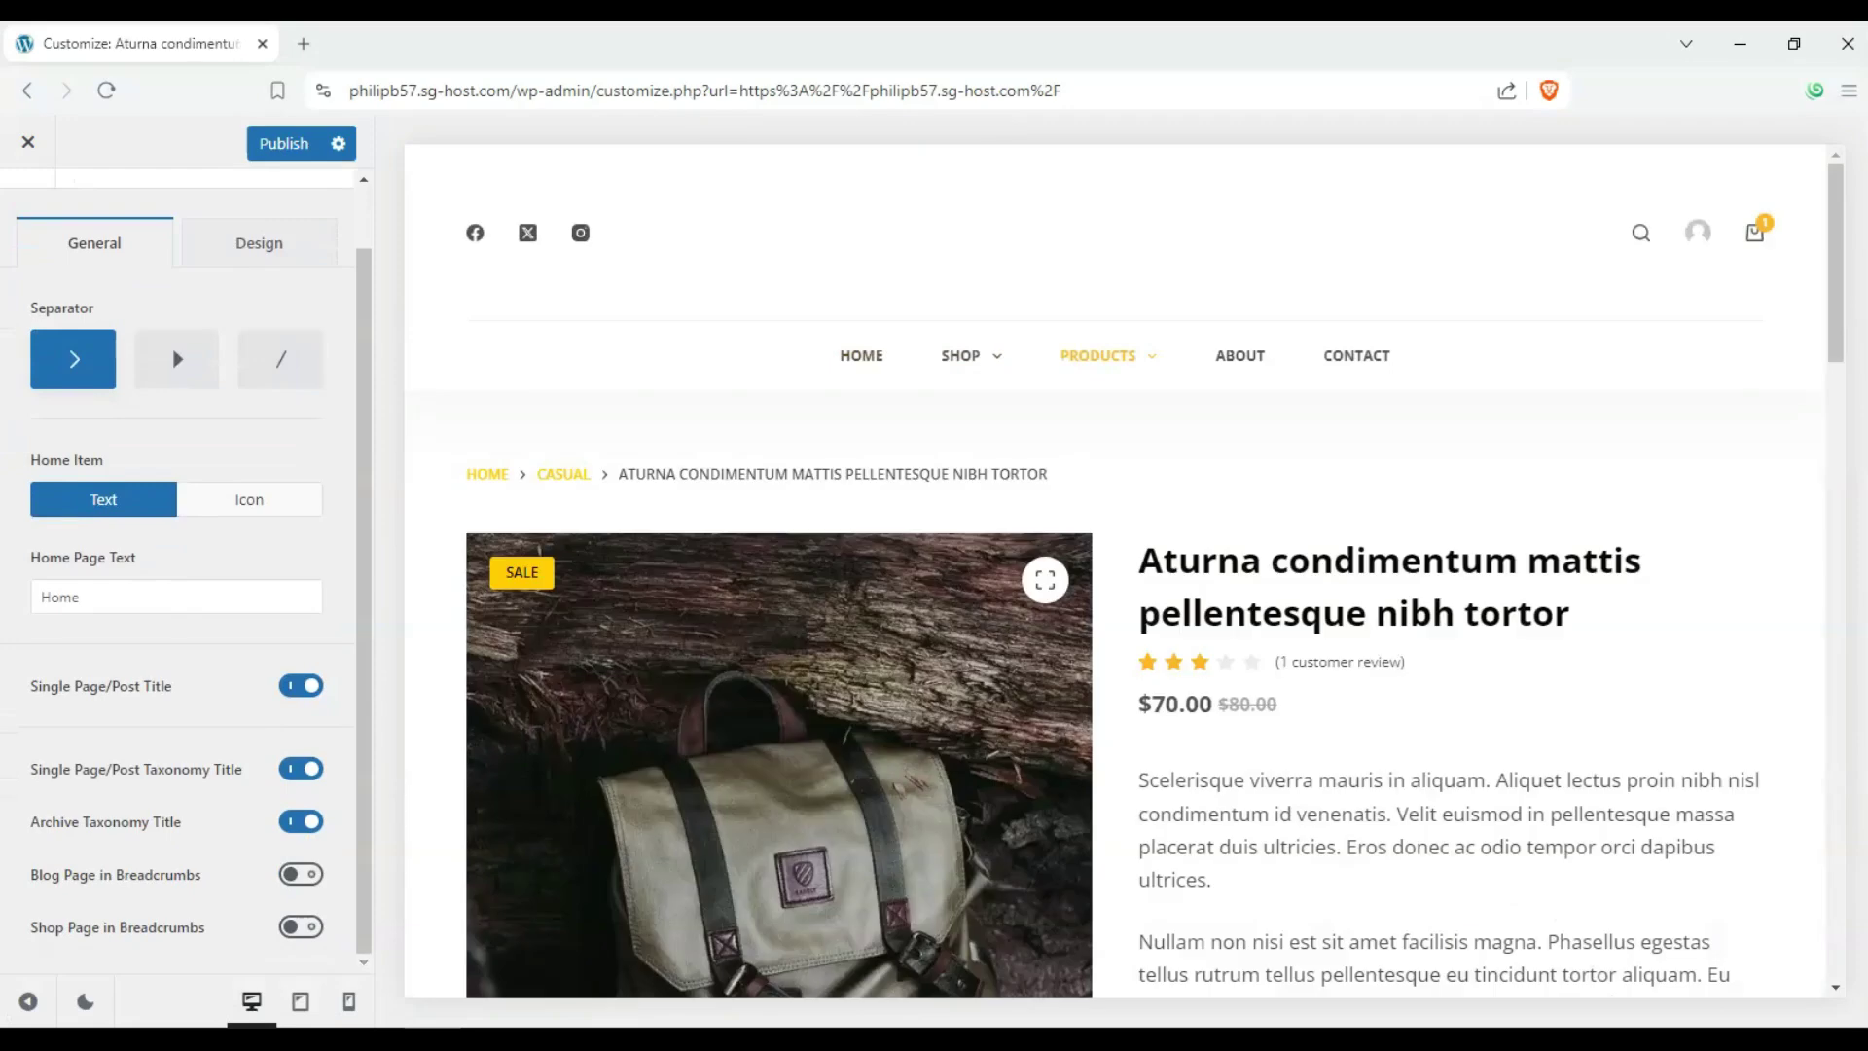
left_click(188, 360)
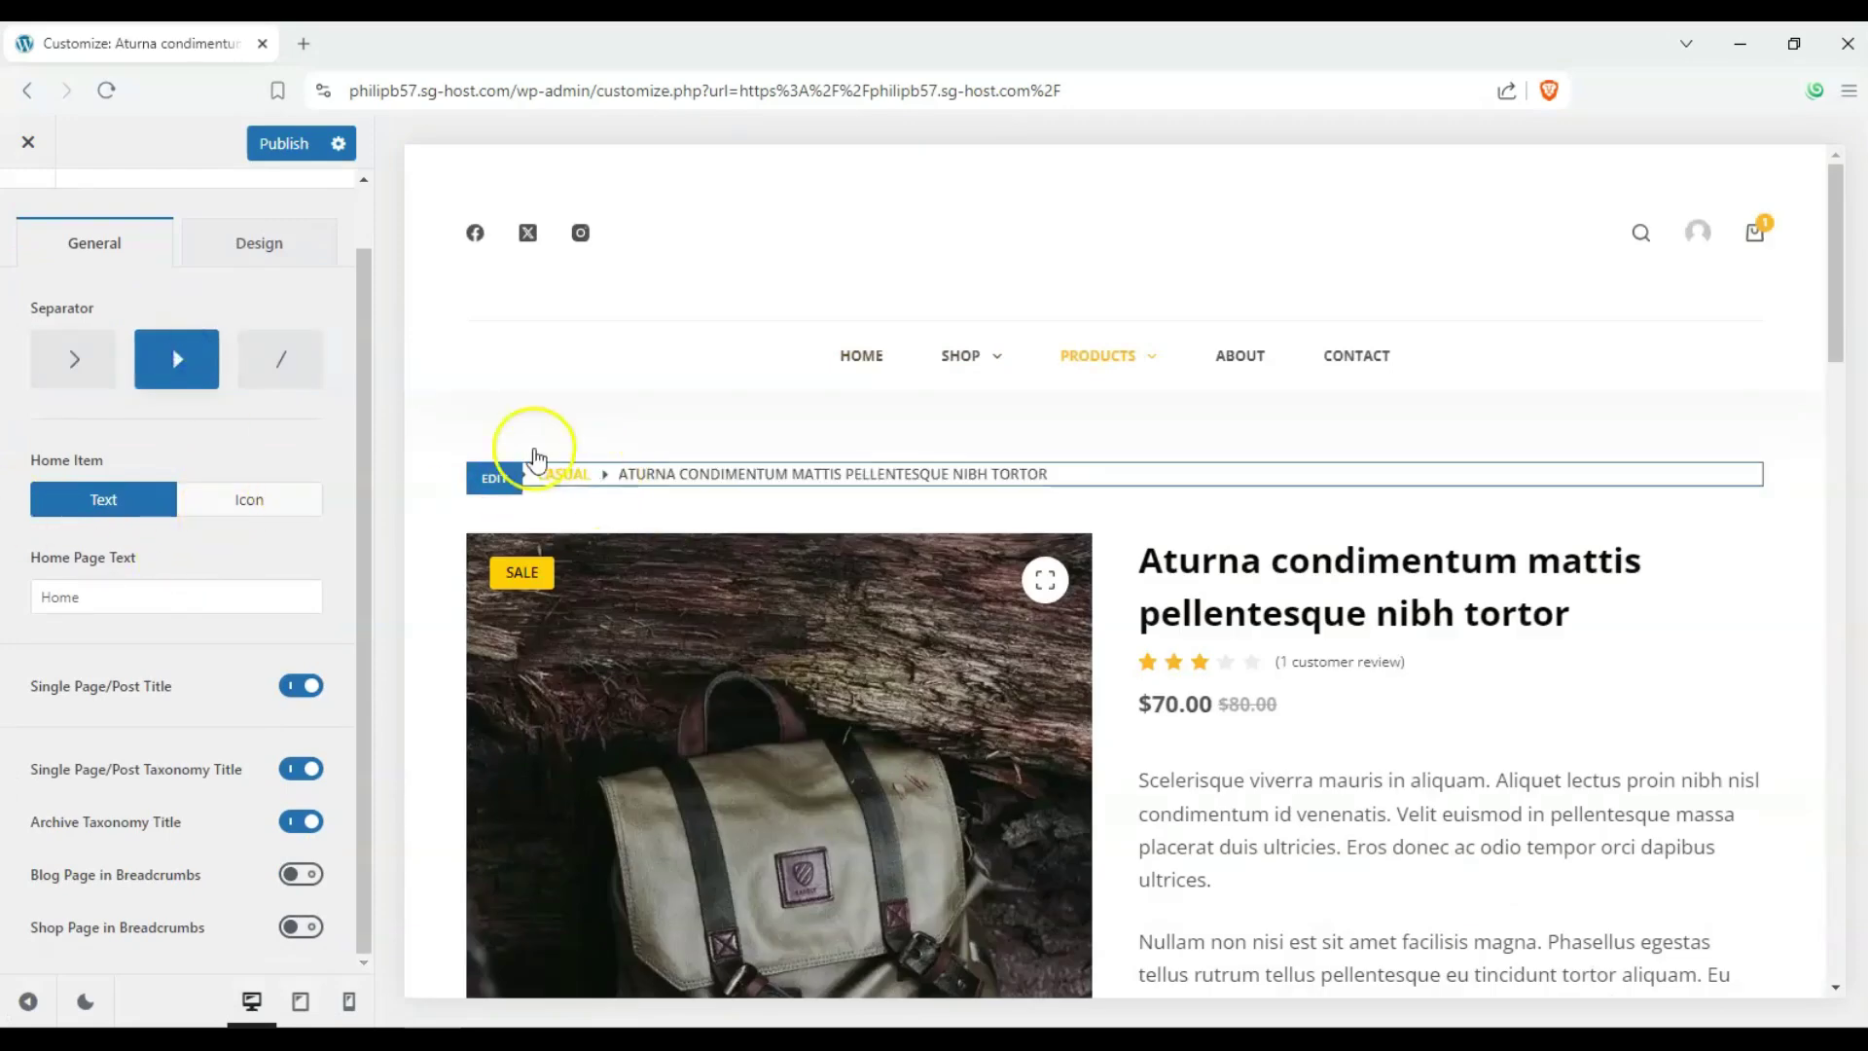
scroll(23, 278, "up", 1)
left_click(27, 211)
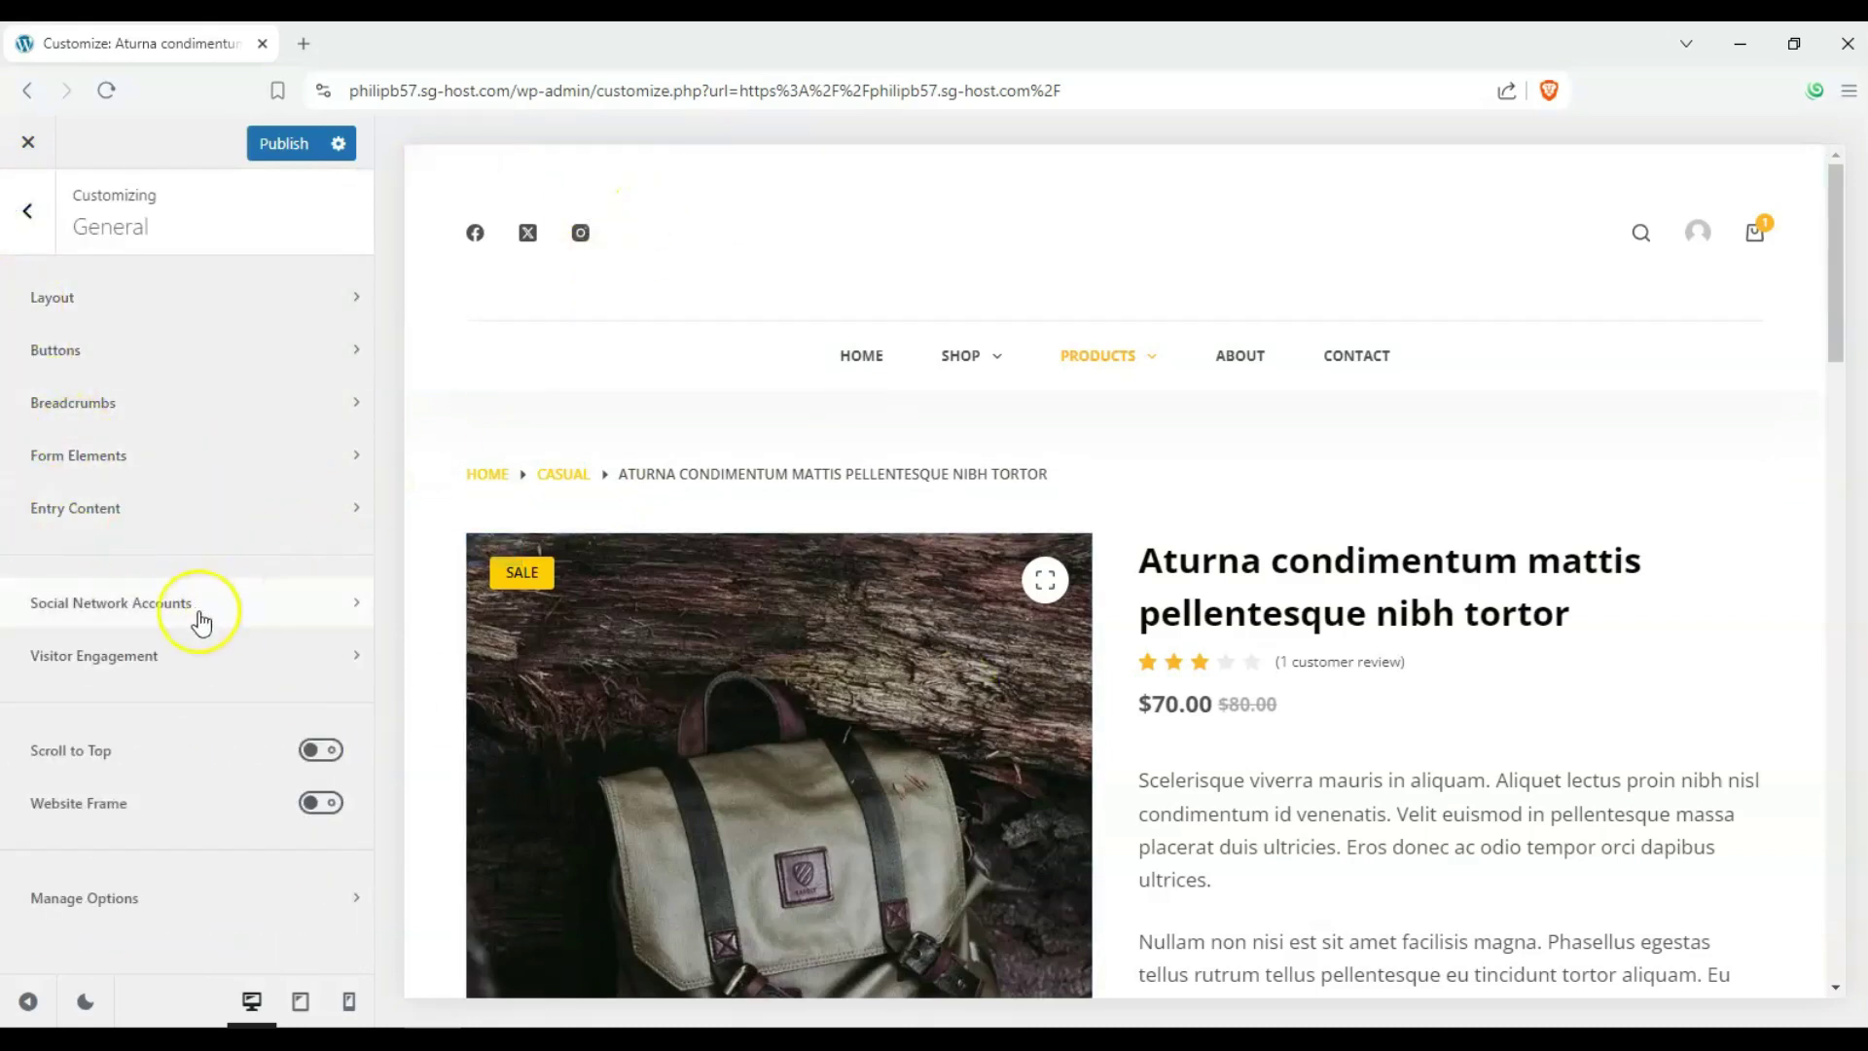
Step: Turn on Scroll to Top, test it in the preview, and return to the Customizer root
scroll(698, 658, "down", 9)
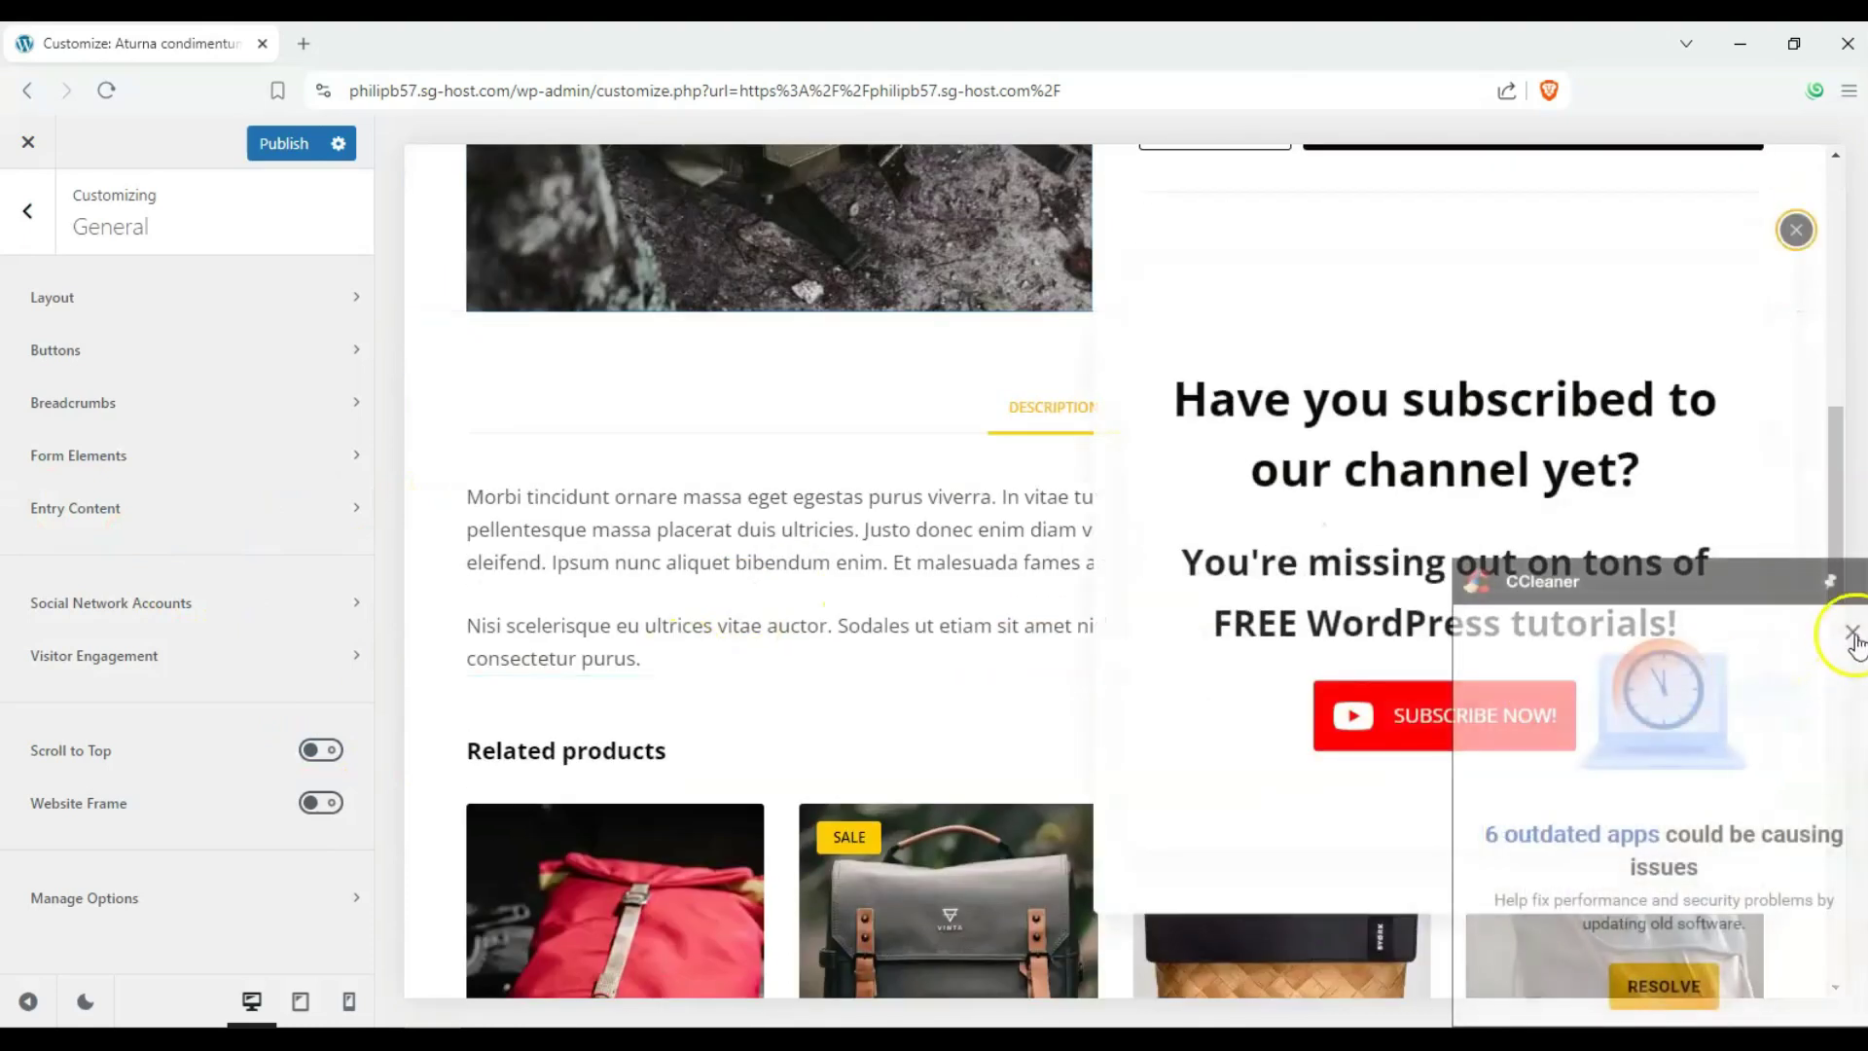
left_click(1796, 234)
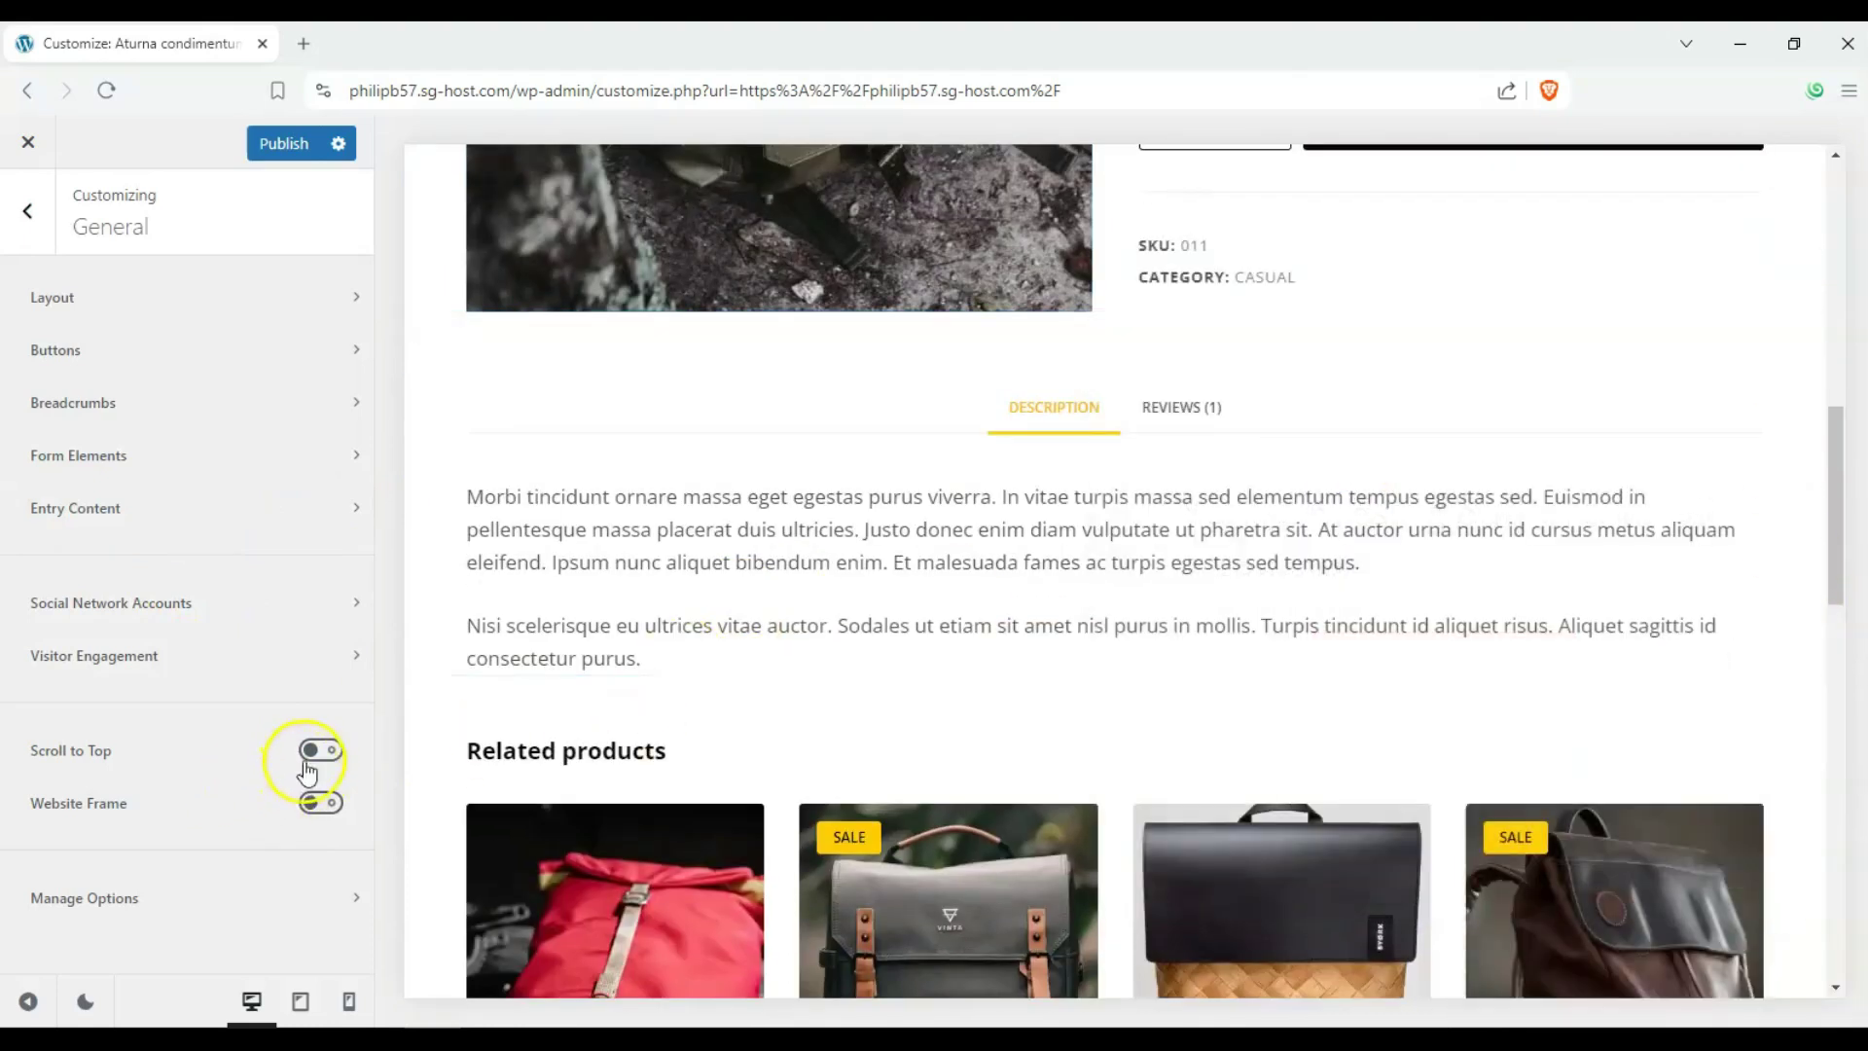
left_click(317, 752)
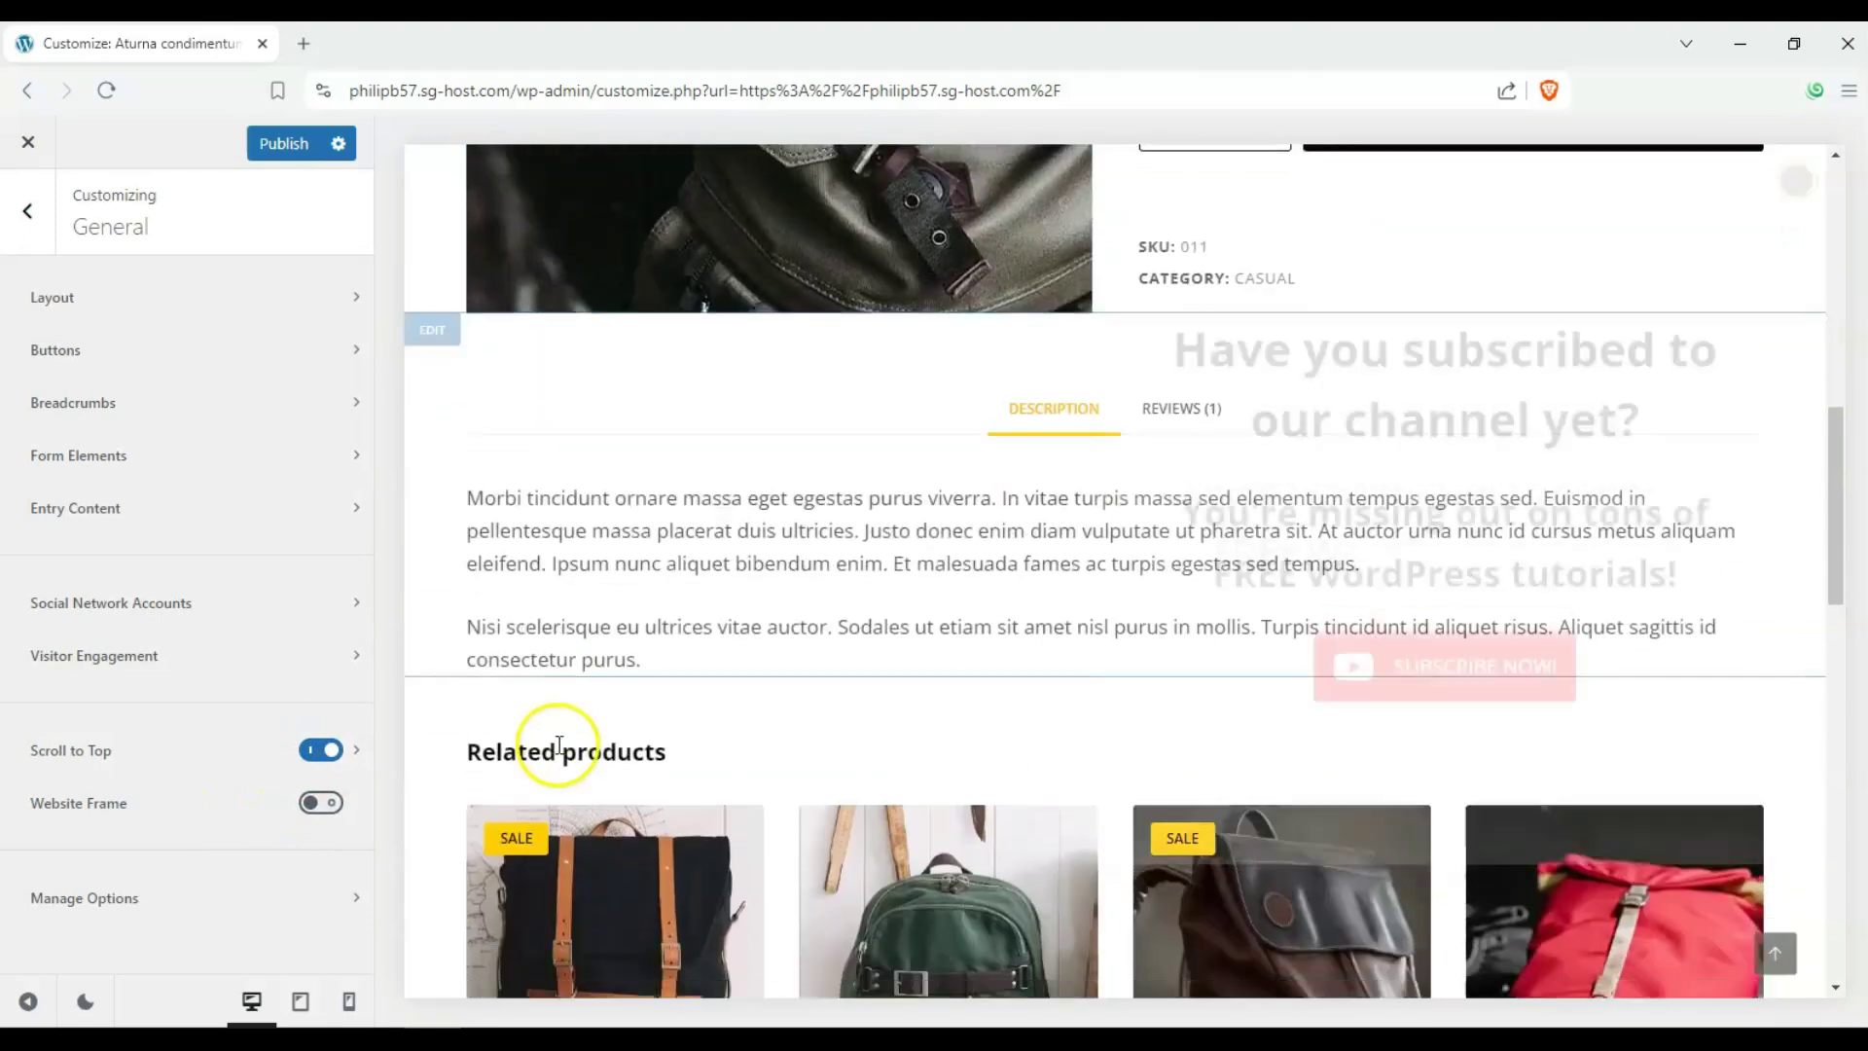
scroll(1283, 654, "down", 3)
left_click(1774, 946)
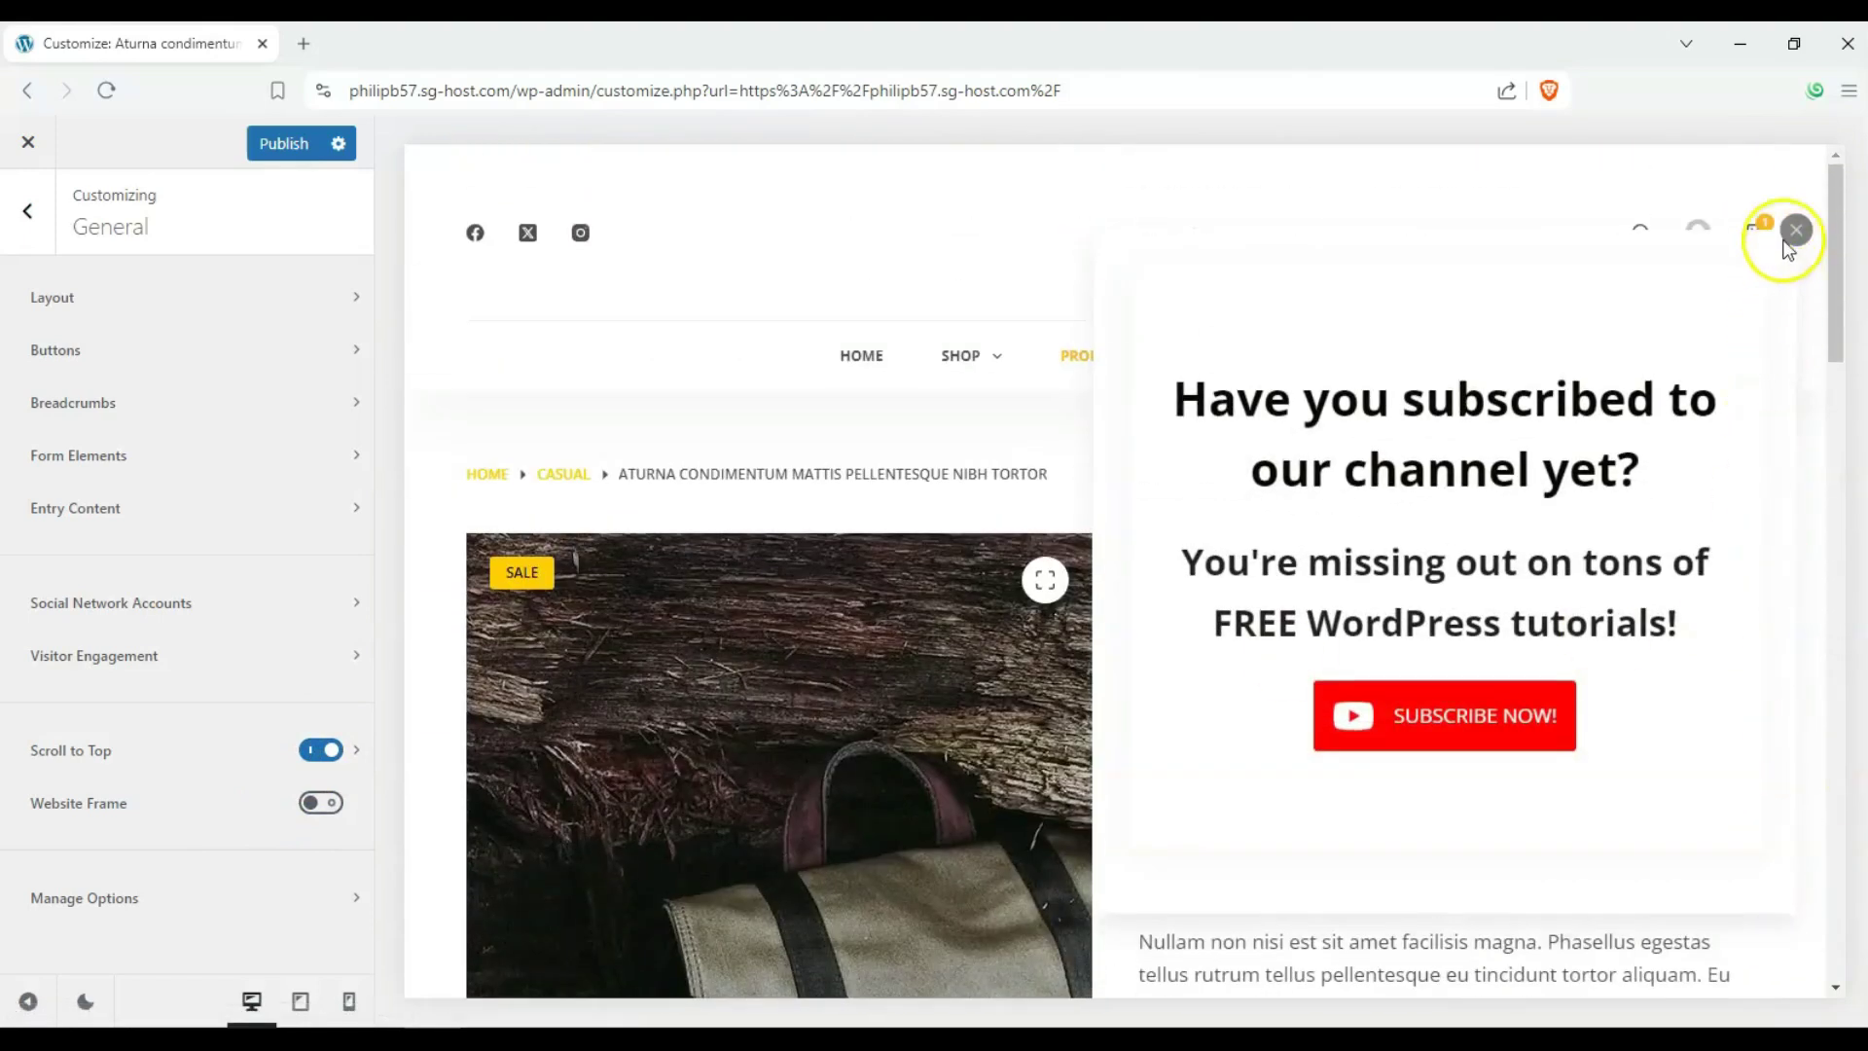
left_click(1796, 232)
left_click(25, 214)
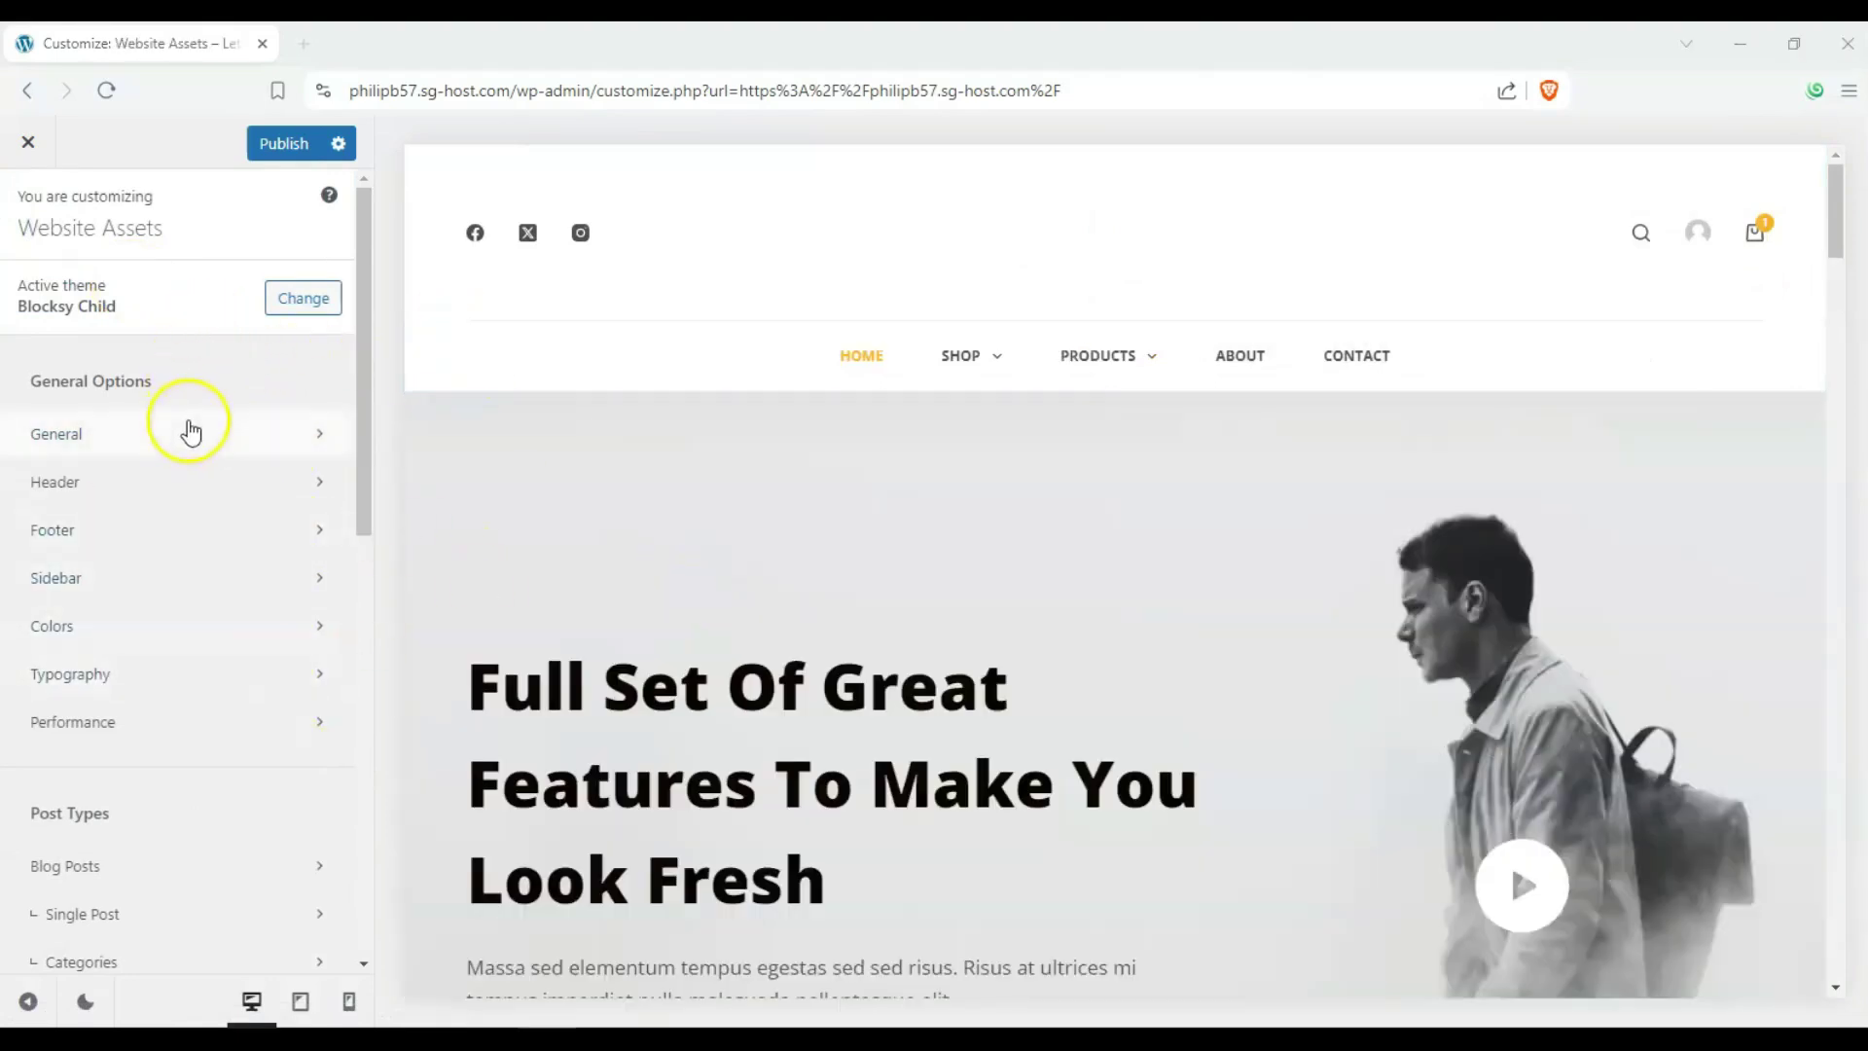
left_click(360, 428)
left_click_drag(359, 366, 366, 754)
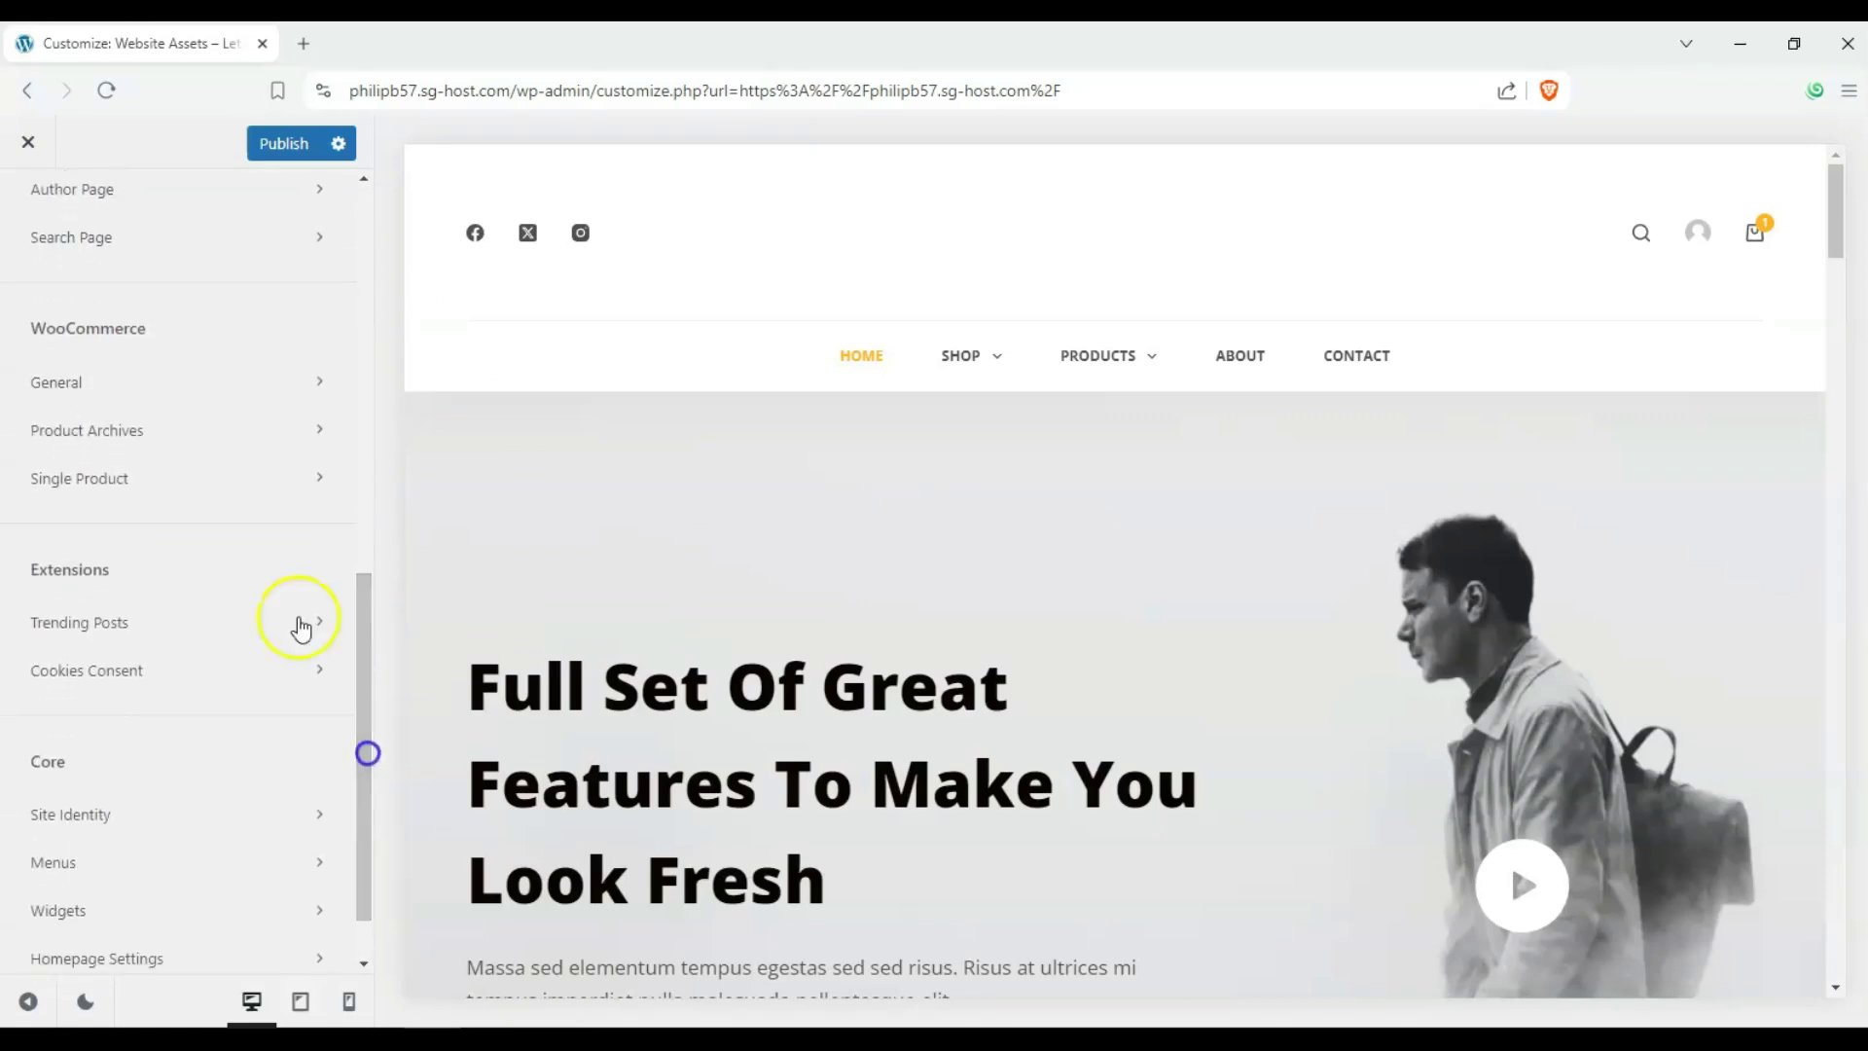
left_click(139, 394)
left_click(187, 300)
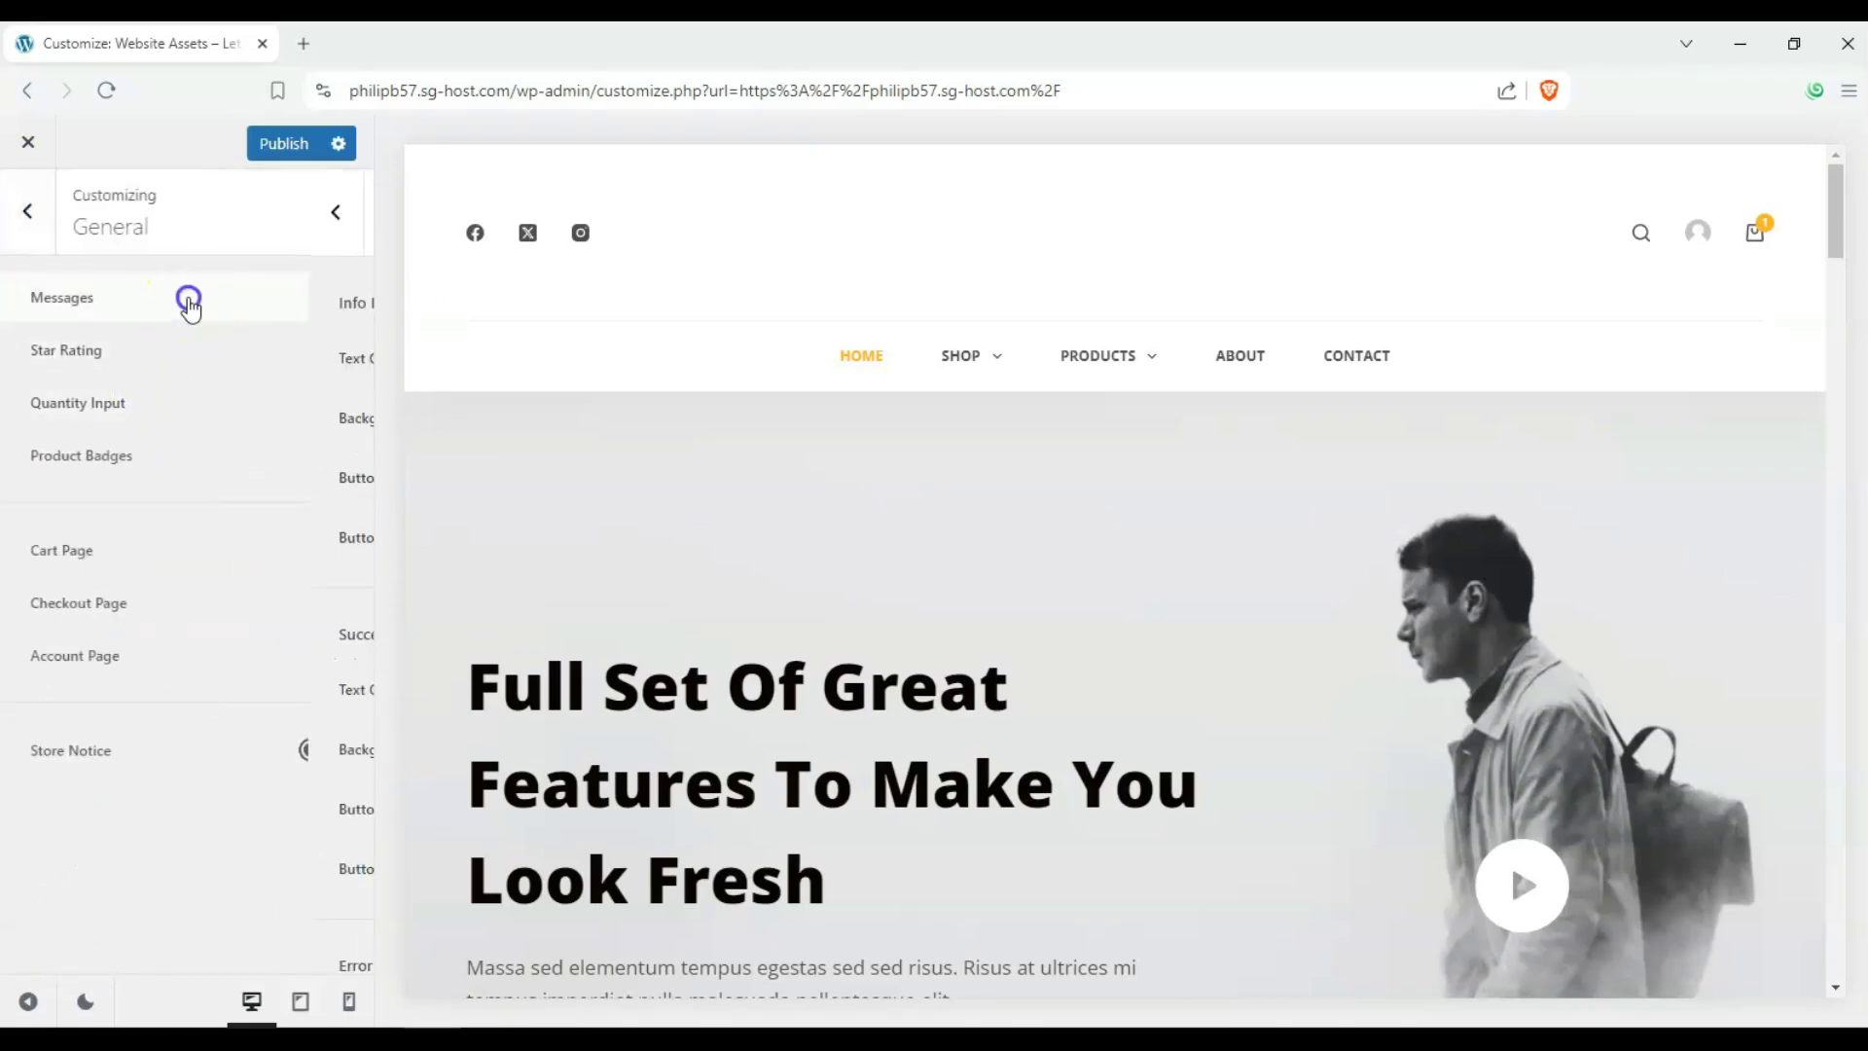
left_click(64, 222)
left_click(173, 362)
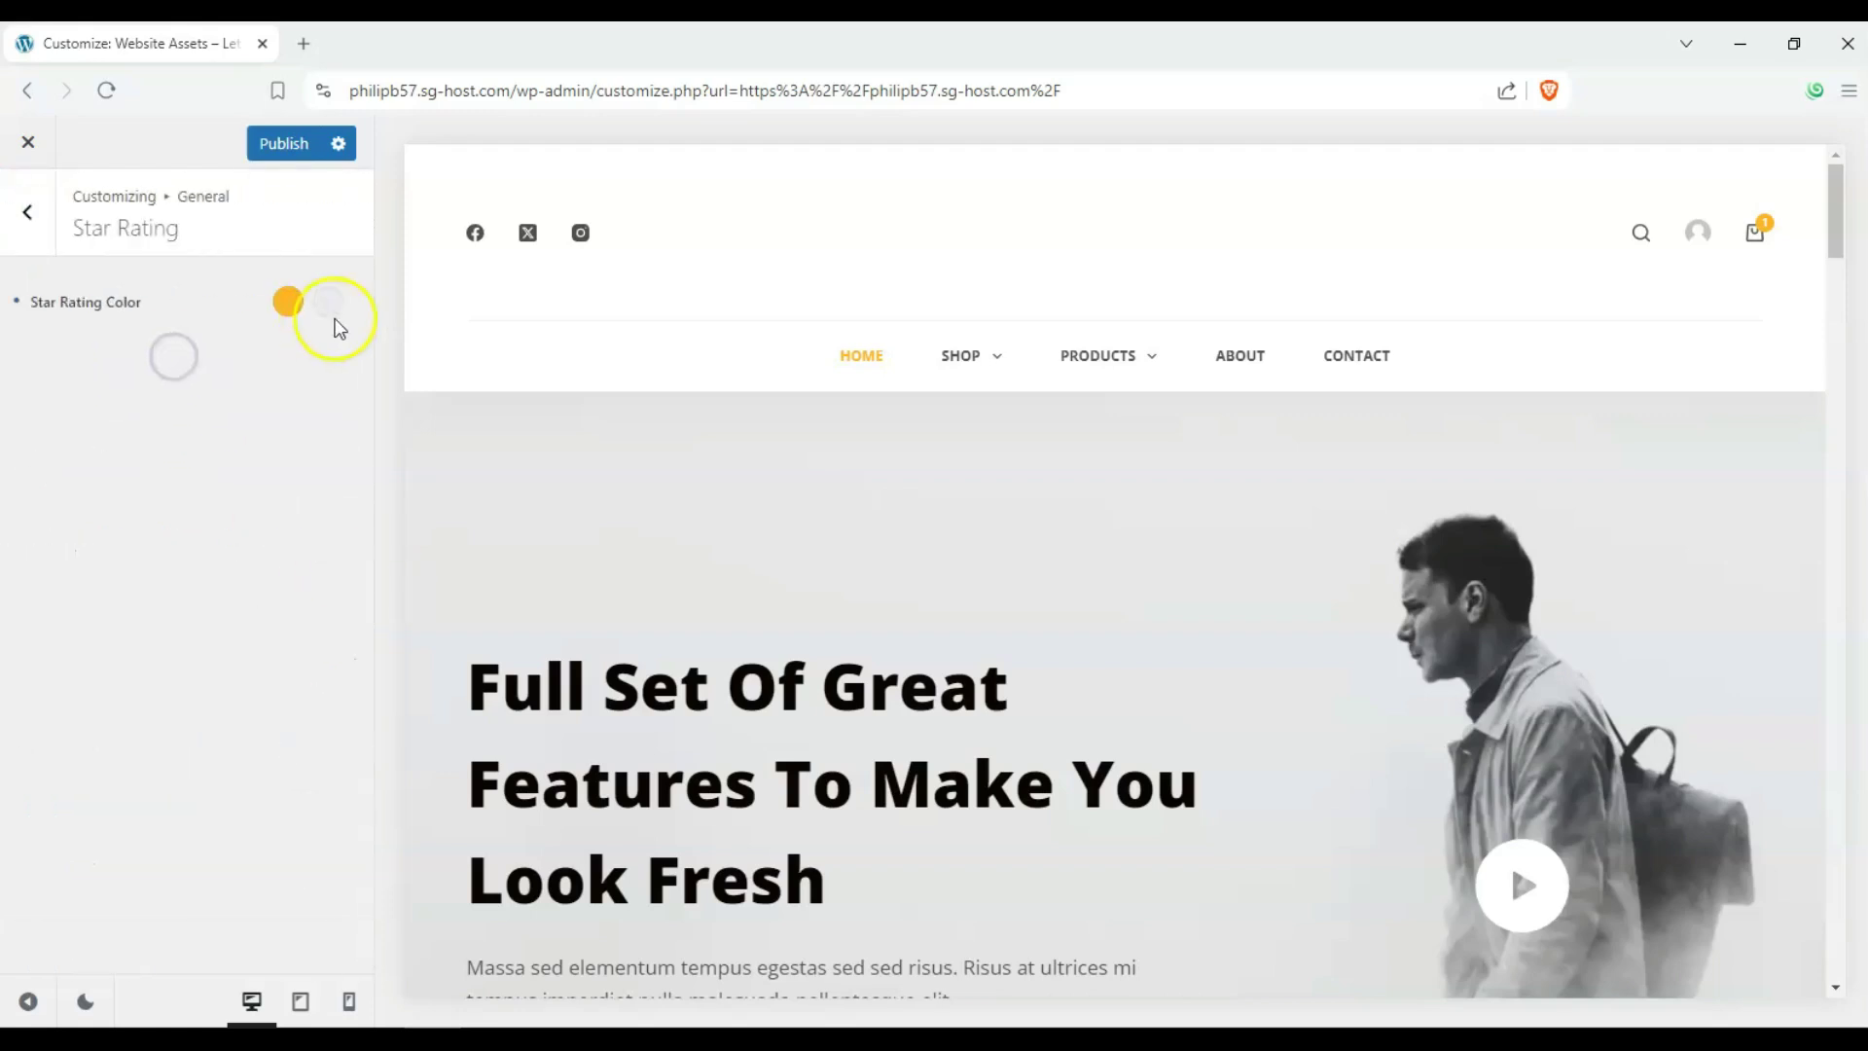
left_click(10, 228)
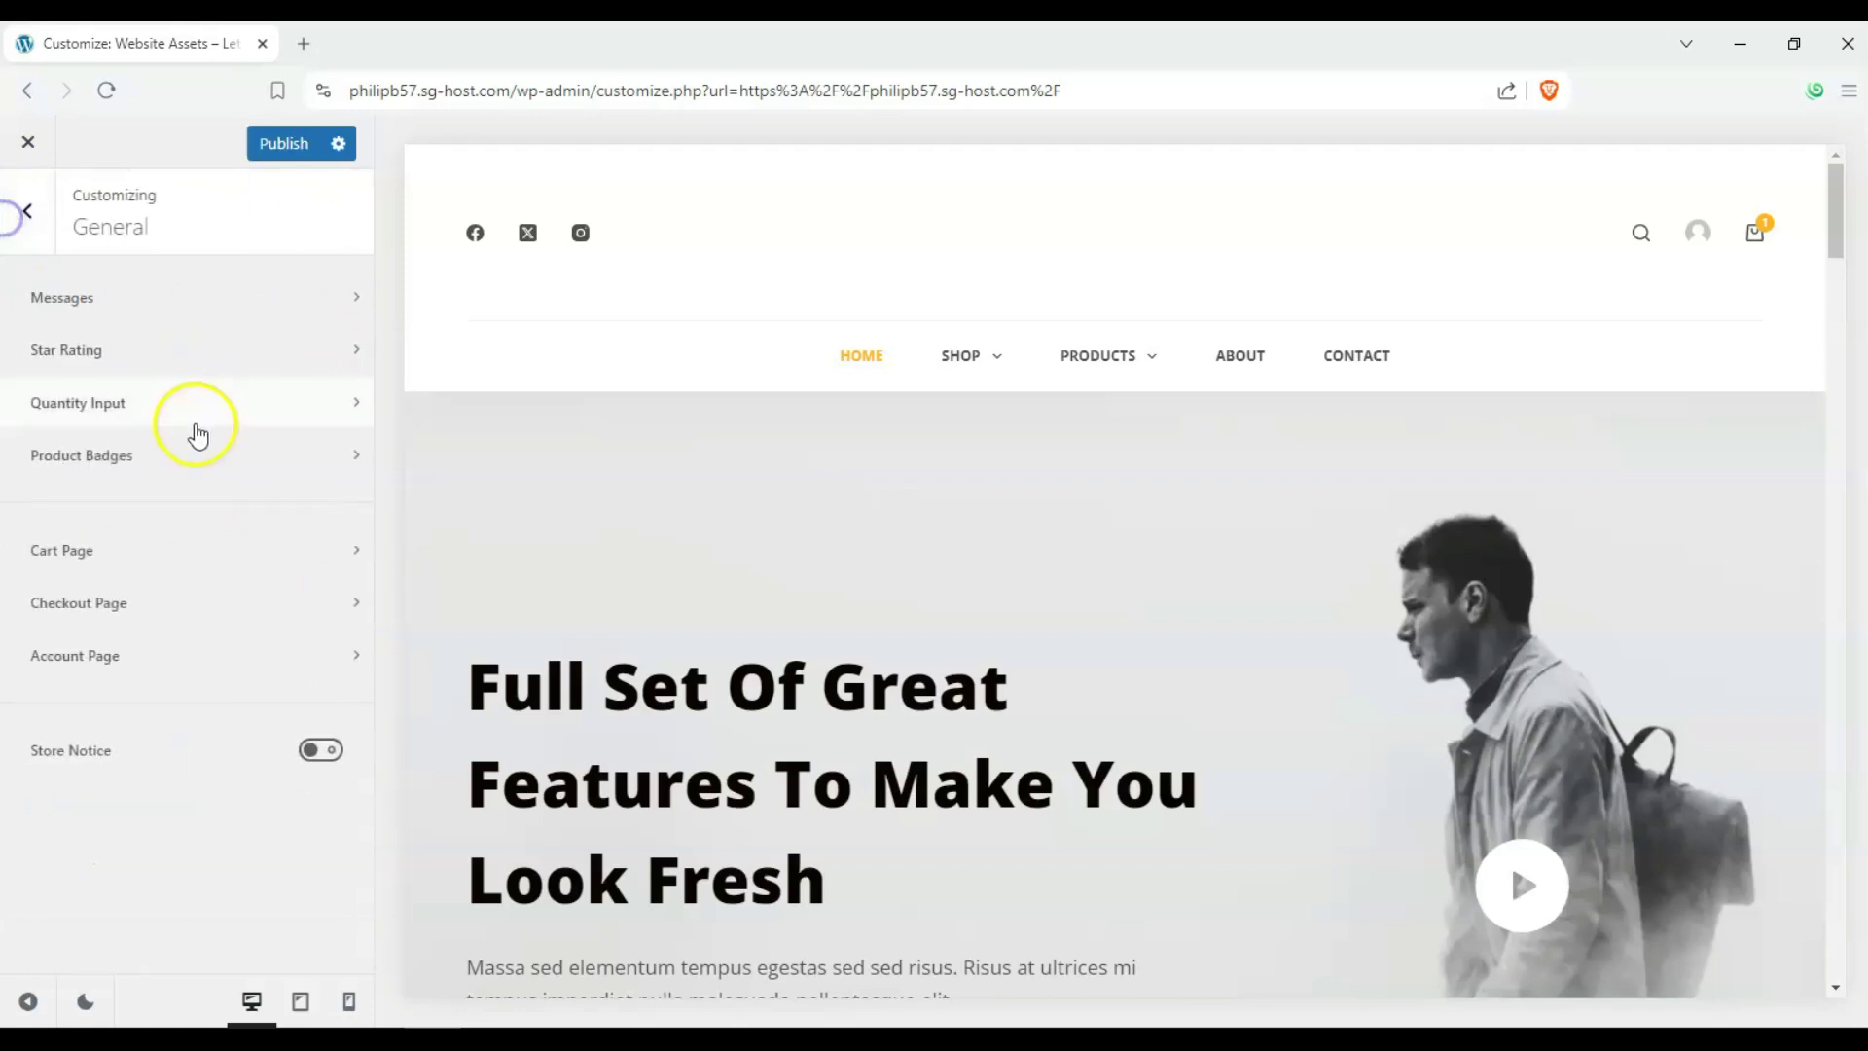
left_click(217, 571)
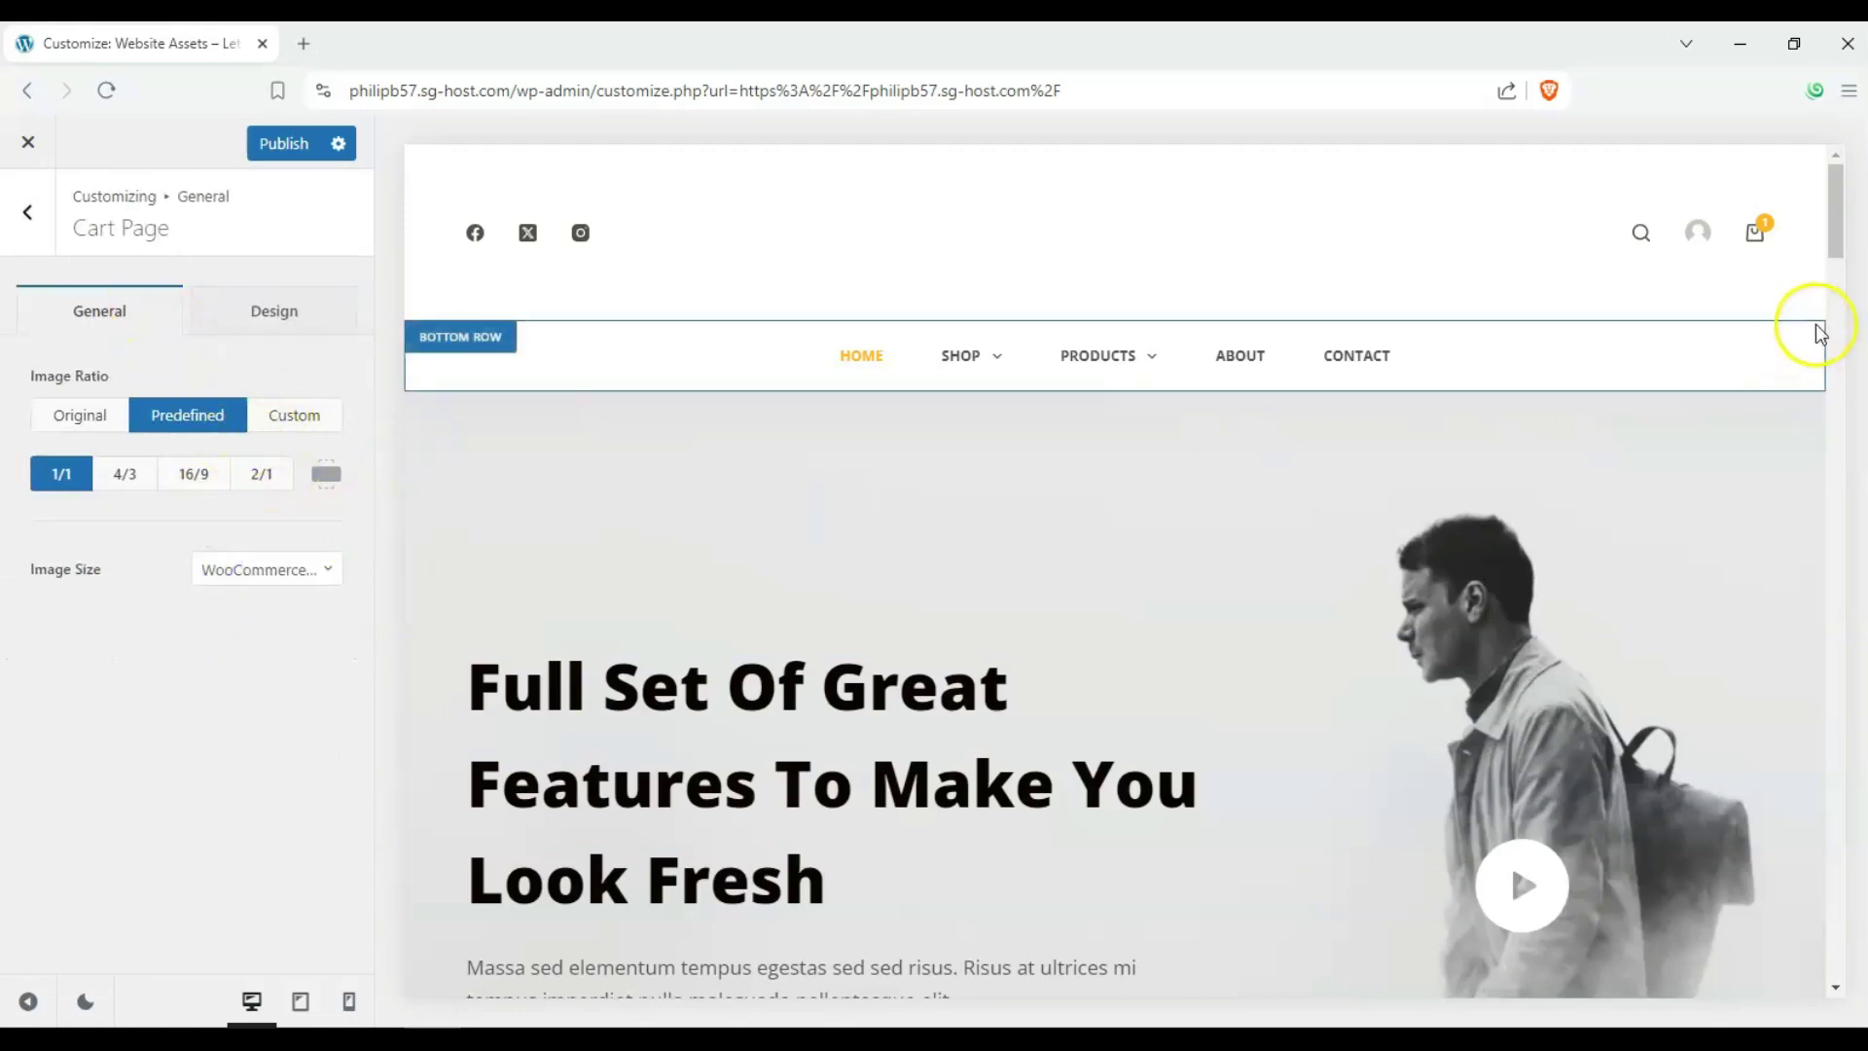
left_click(1758, 232)
left_click(43, 216)
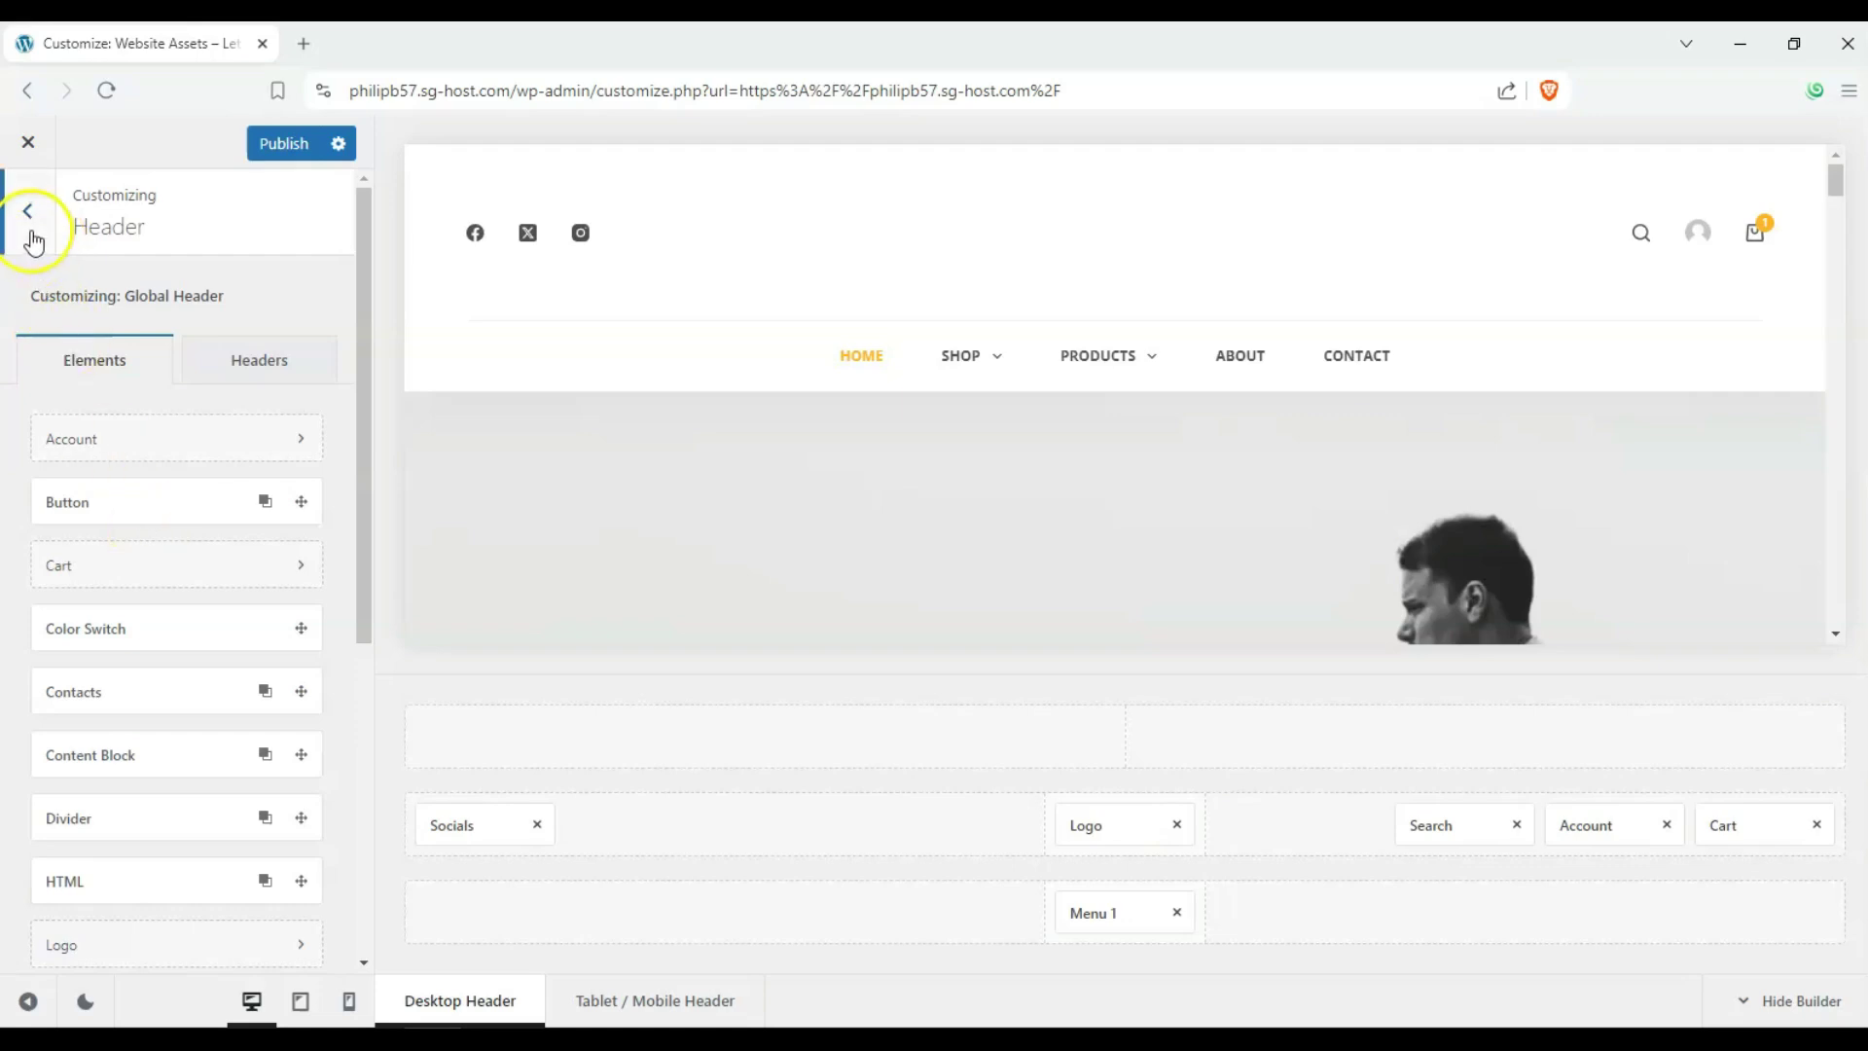
left_click(32, 236)
scroll(153, 773, "down", 5)
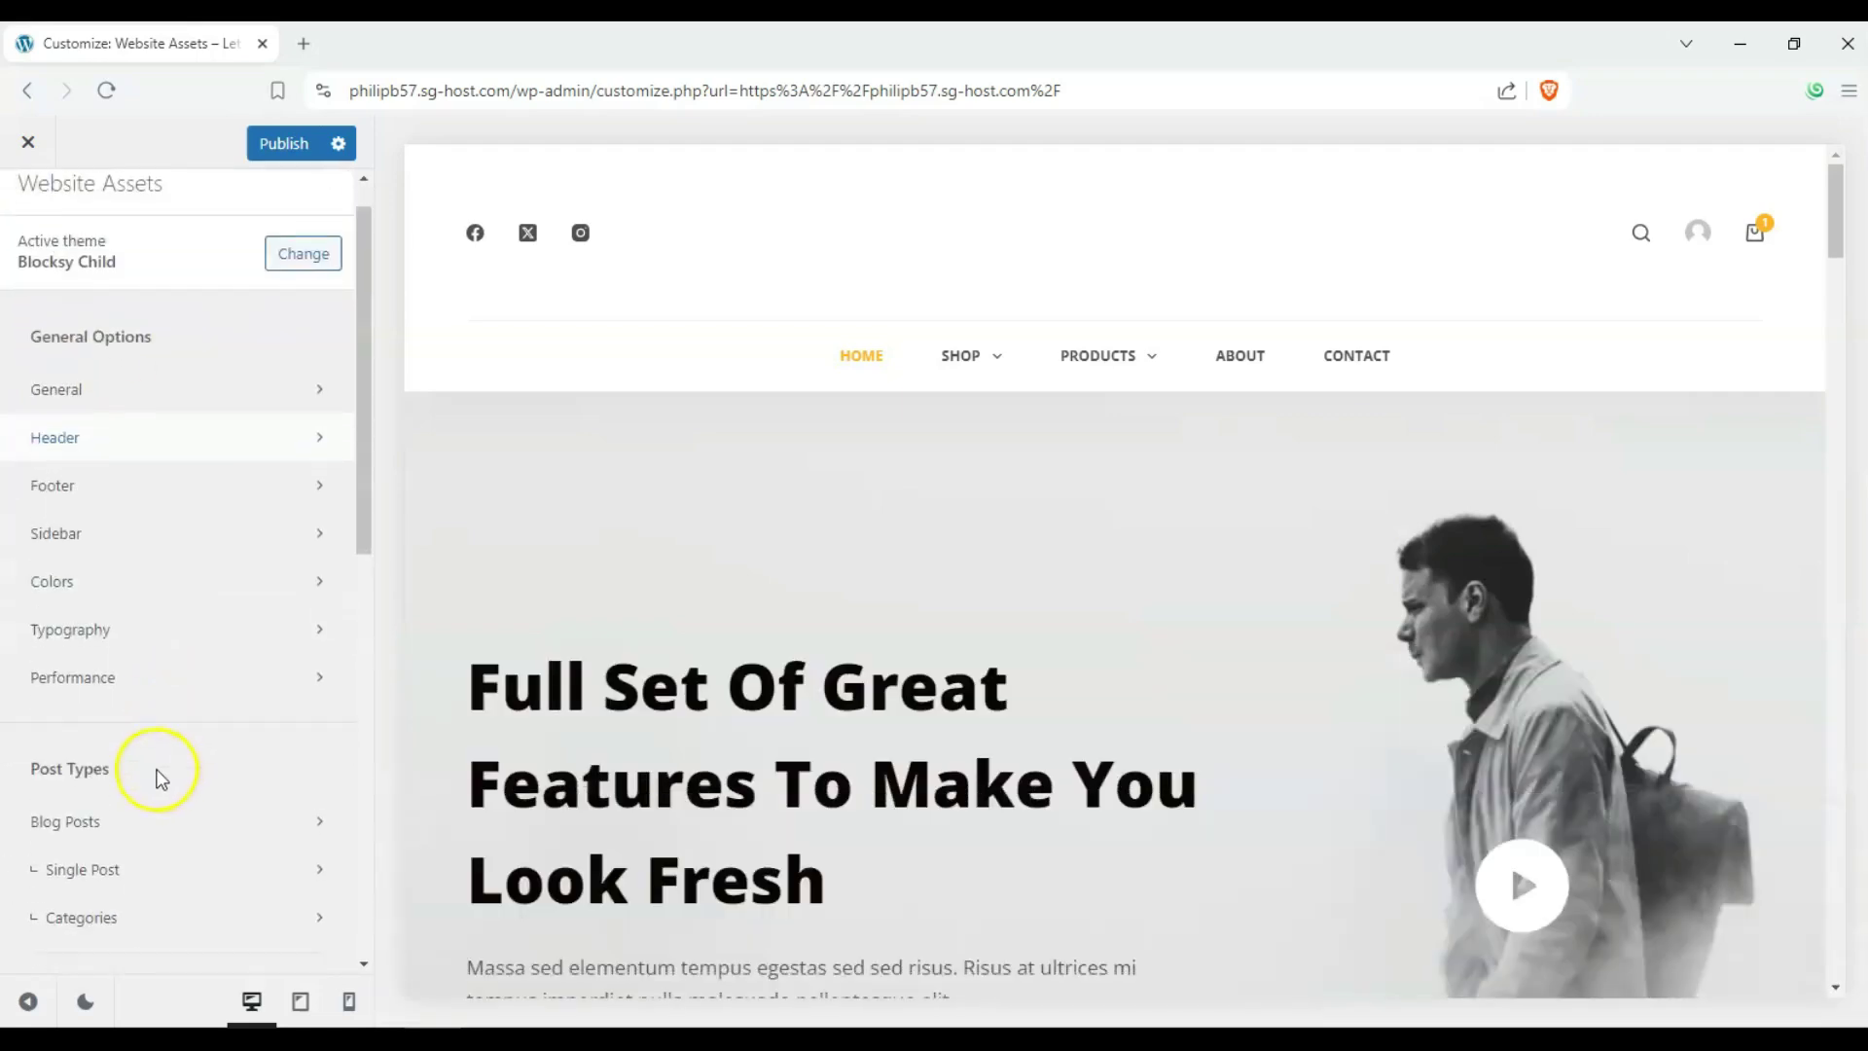
scroll(148, 758, "down", 1)
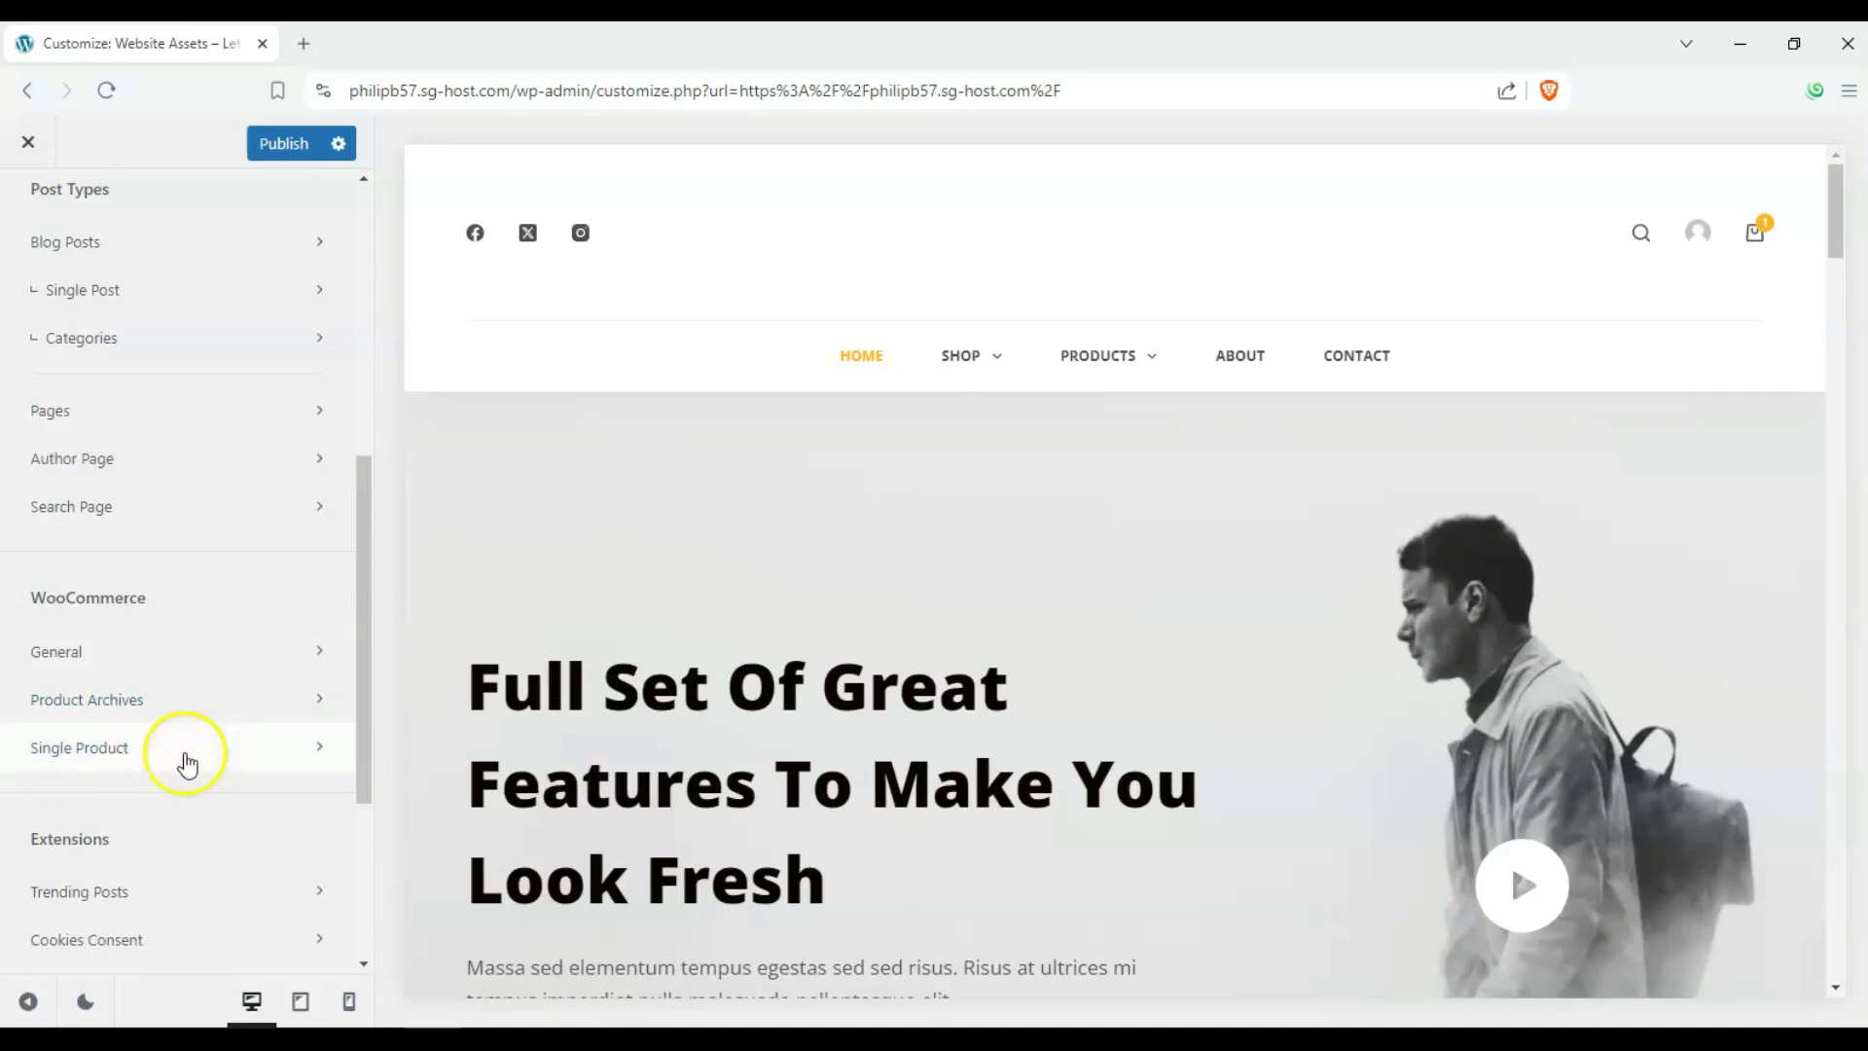
Step: Open Single Product settings and preview the Simple Product page
left_click(182, 756)
mouse_move(1131, 368)
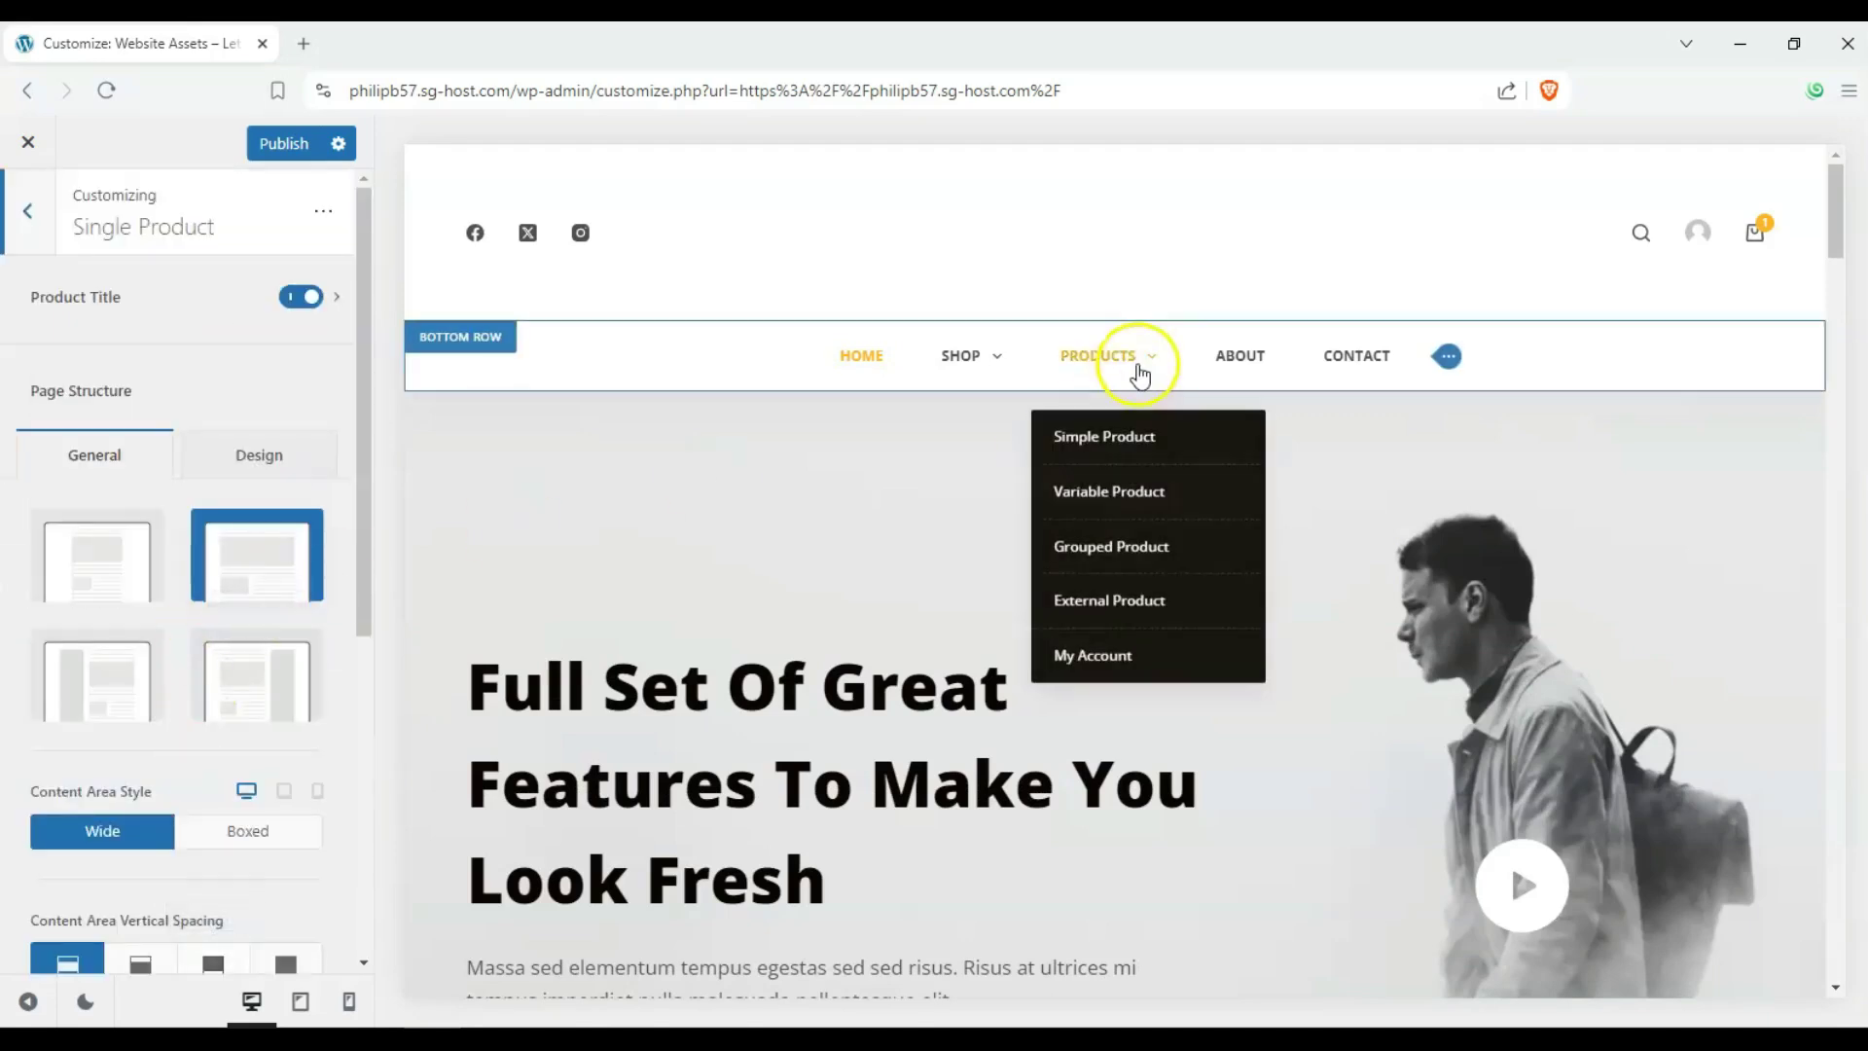
left_click(1091, 437)
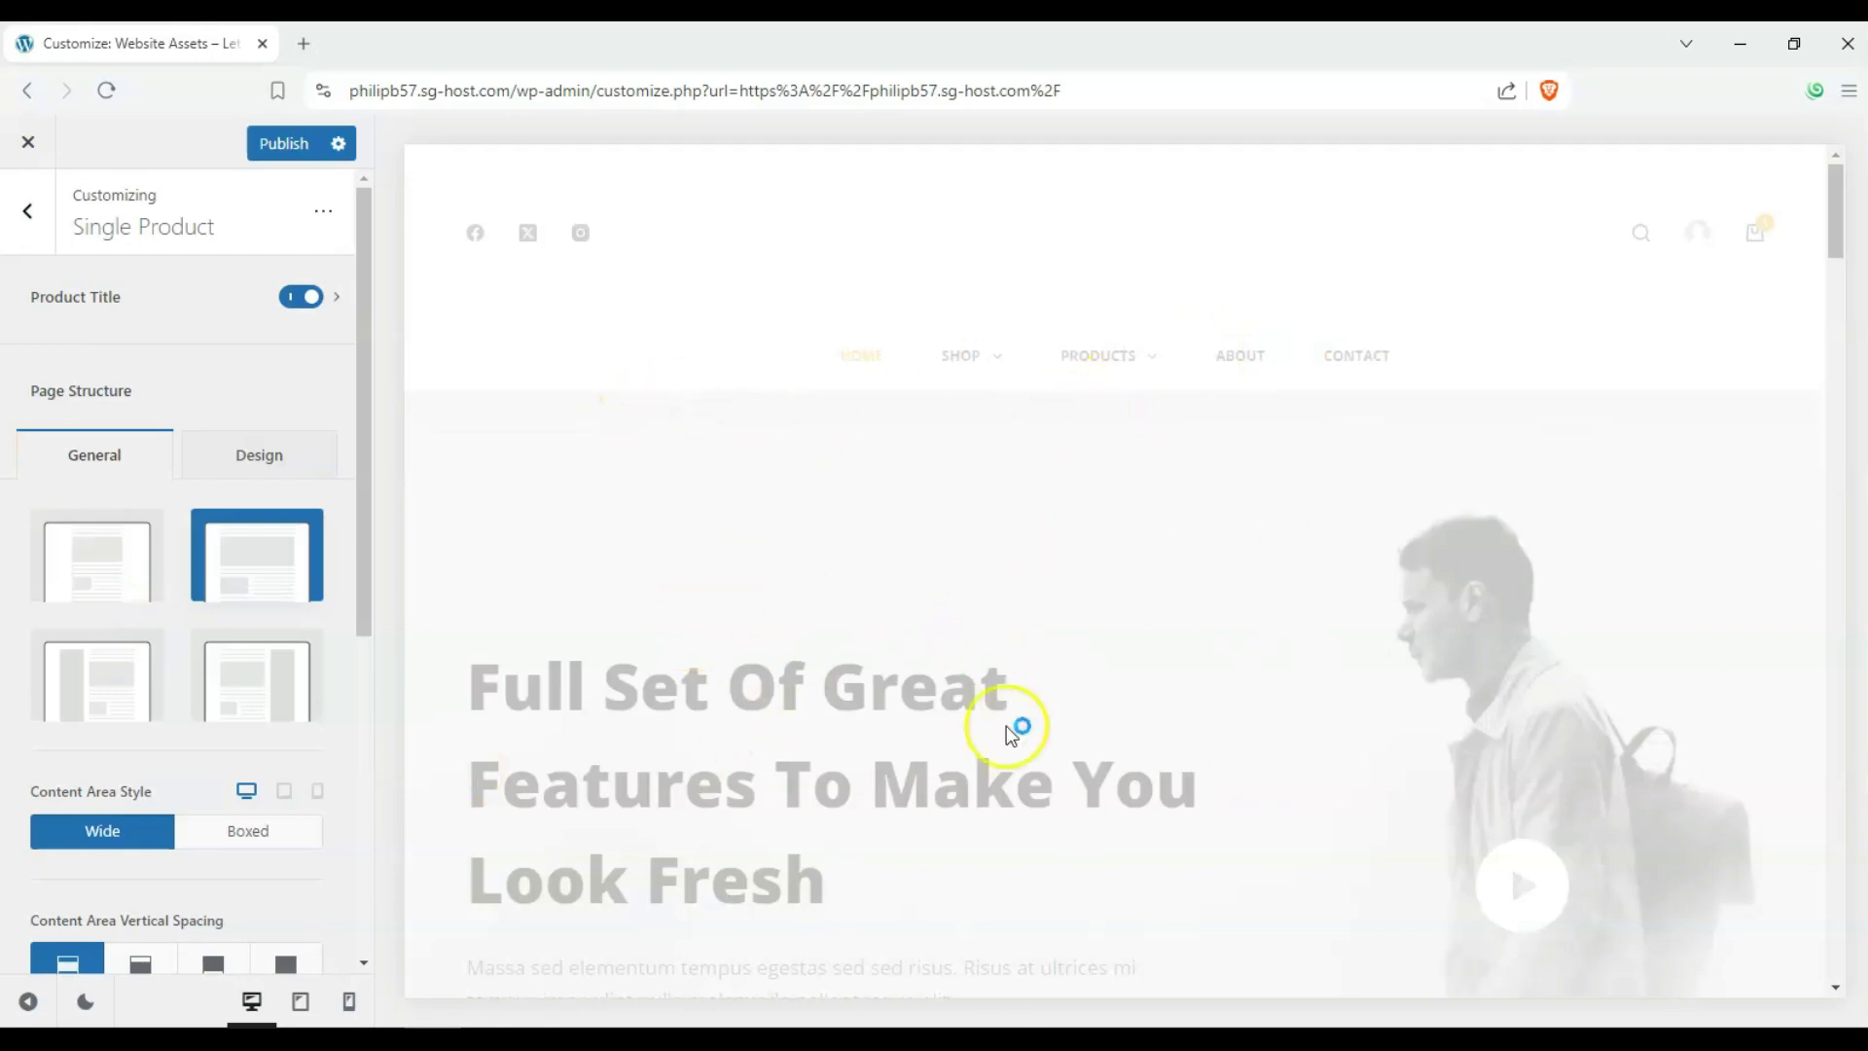
scroll(686, 476, "down", 3)
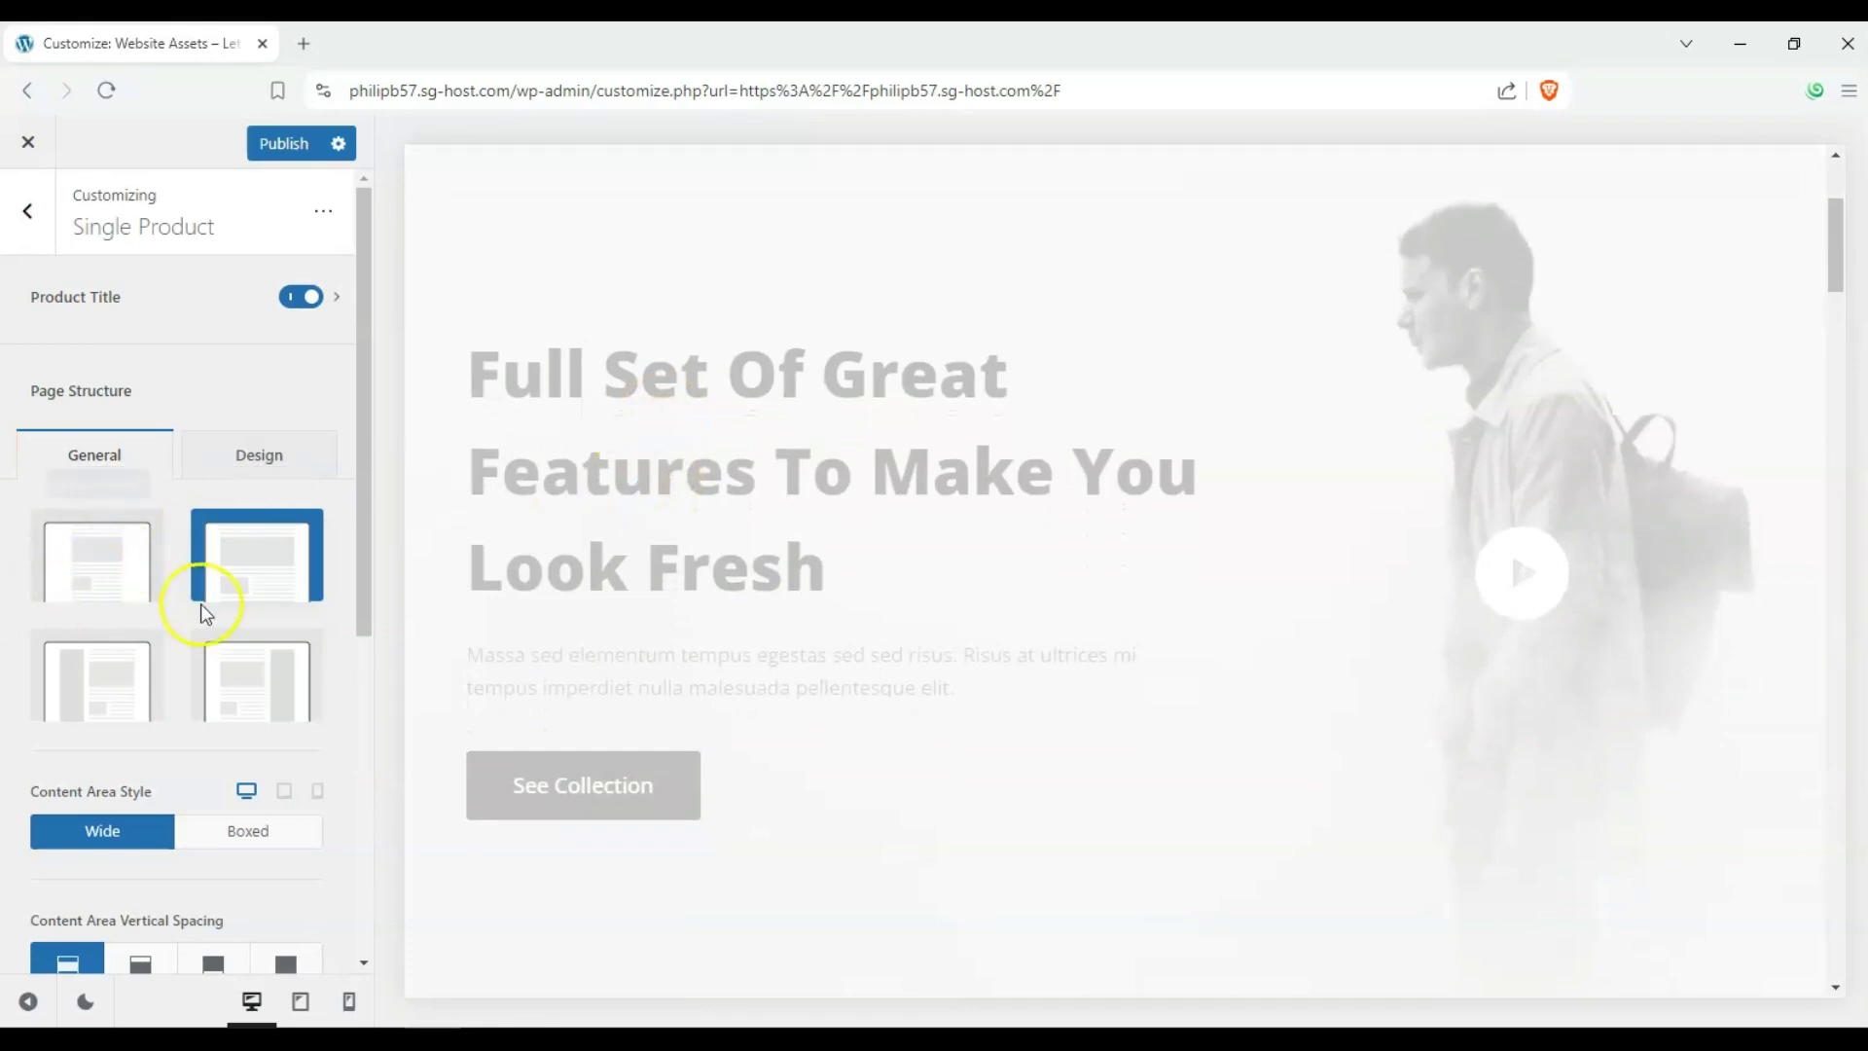
scroll(92, 471, "down", 5)
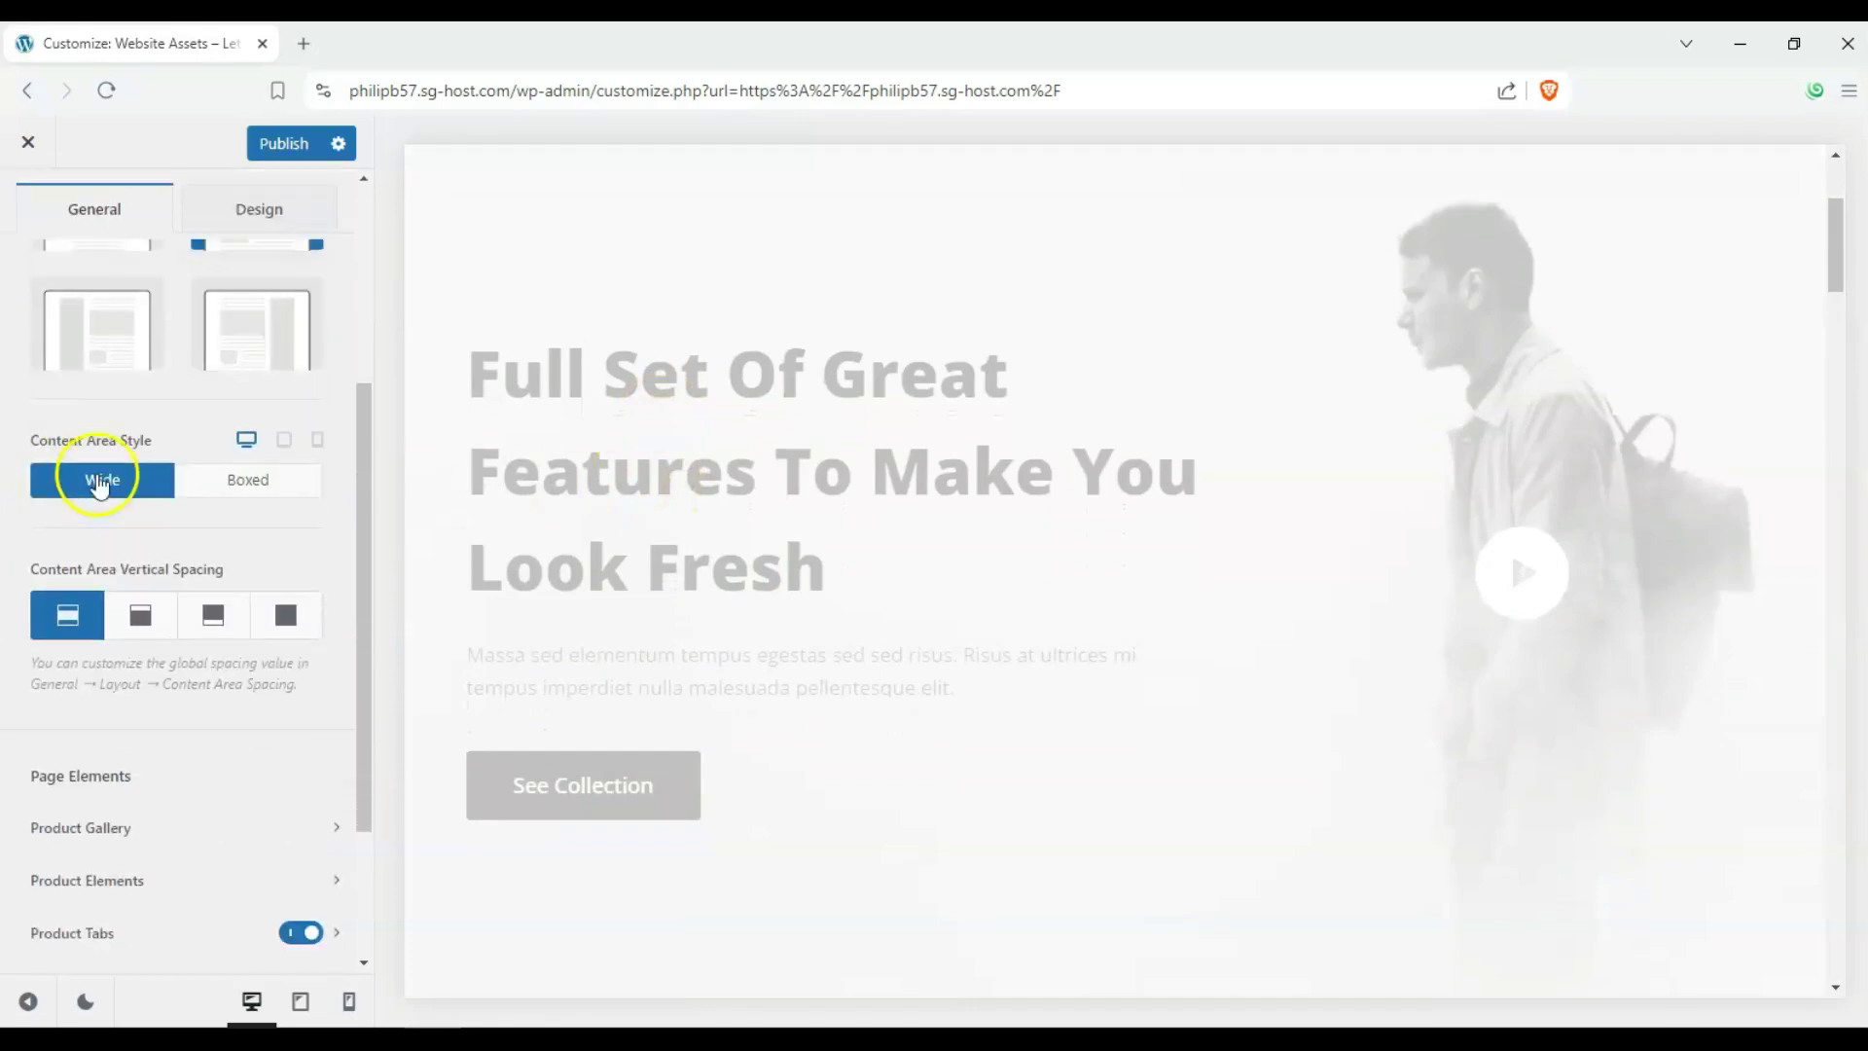
scroll(20, 562, "up", 5)
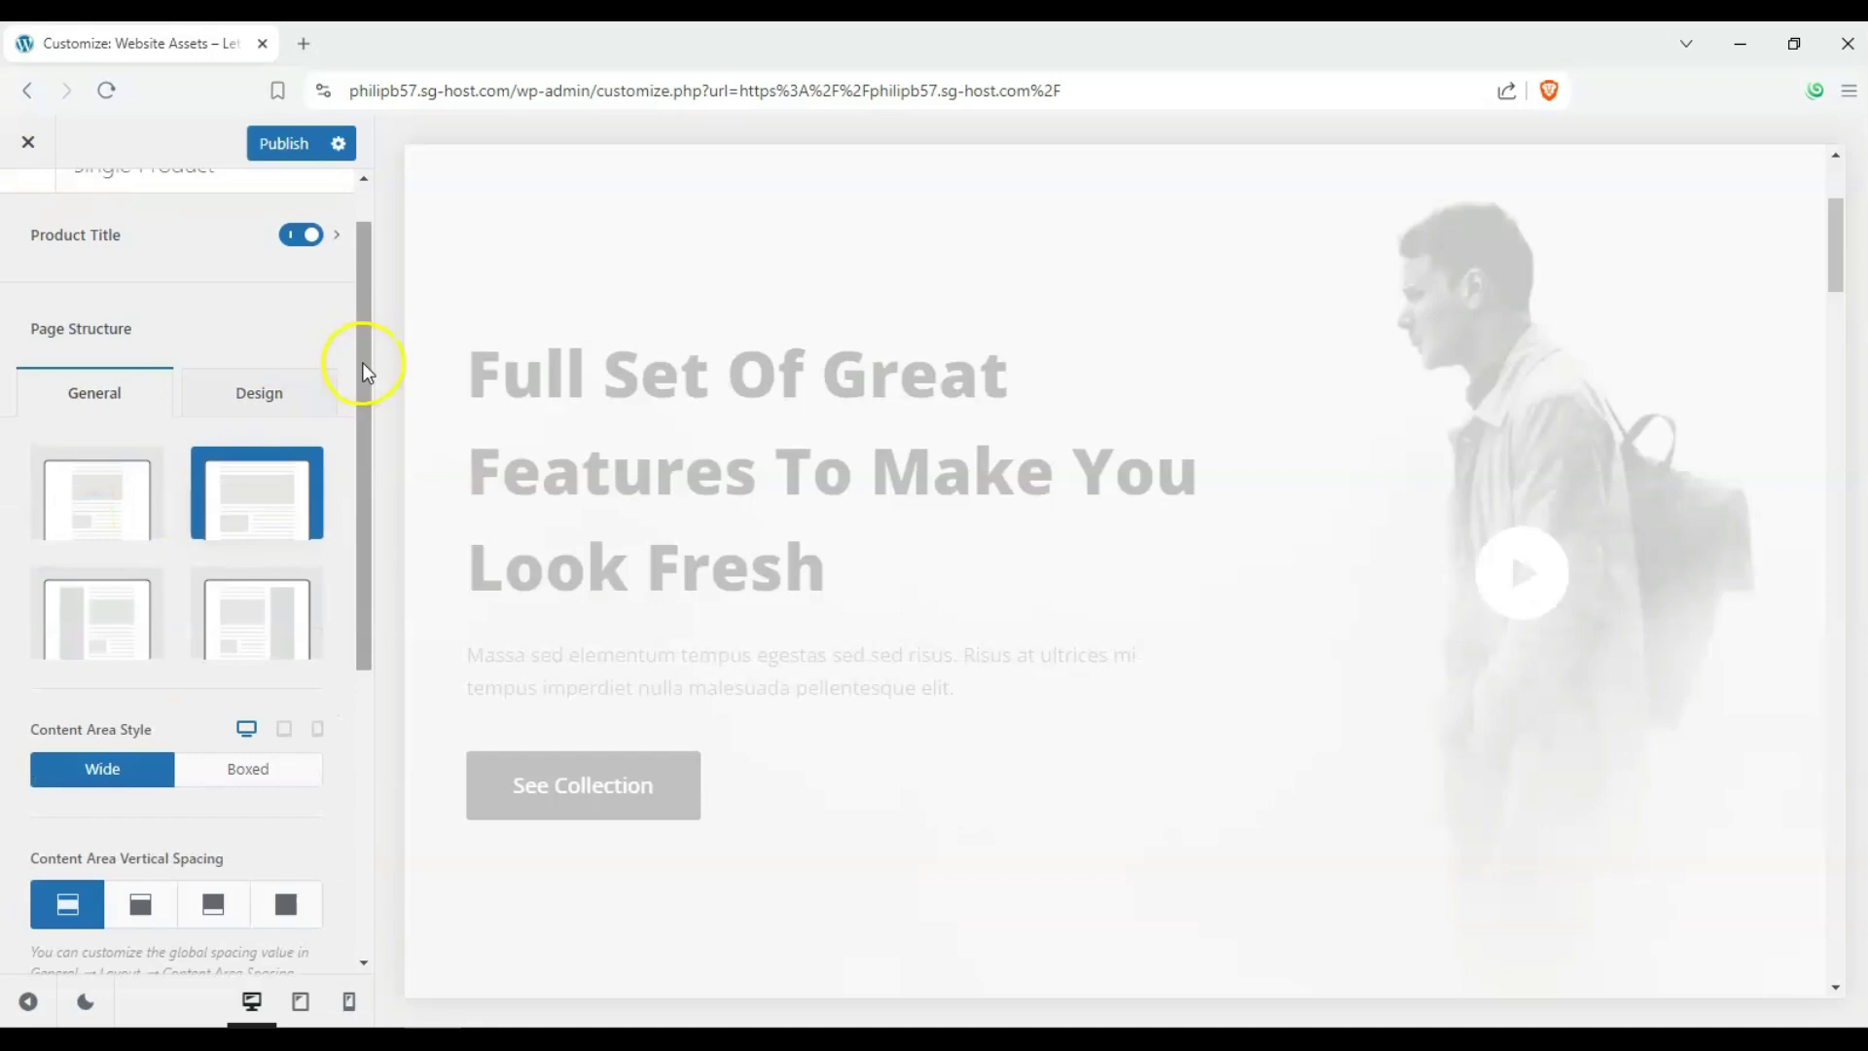
scroll(564, 504, "up", 3)
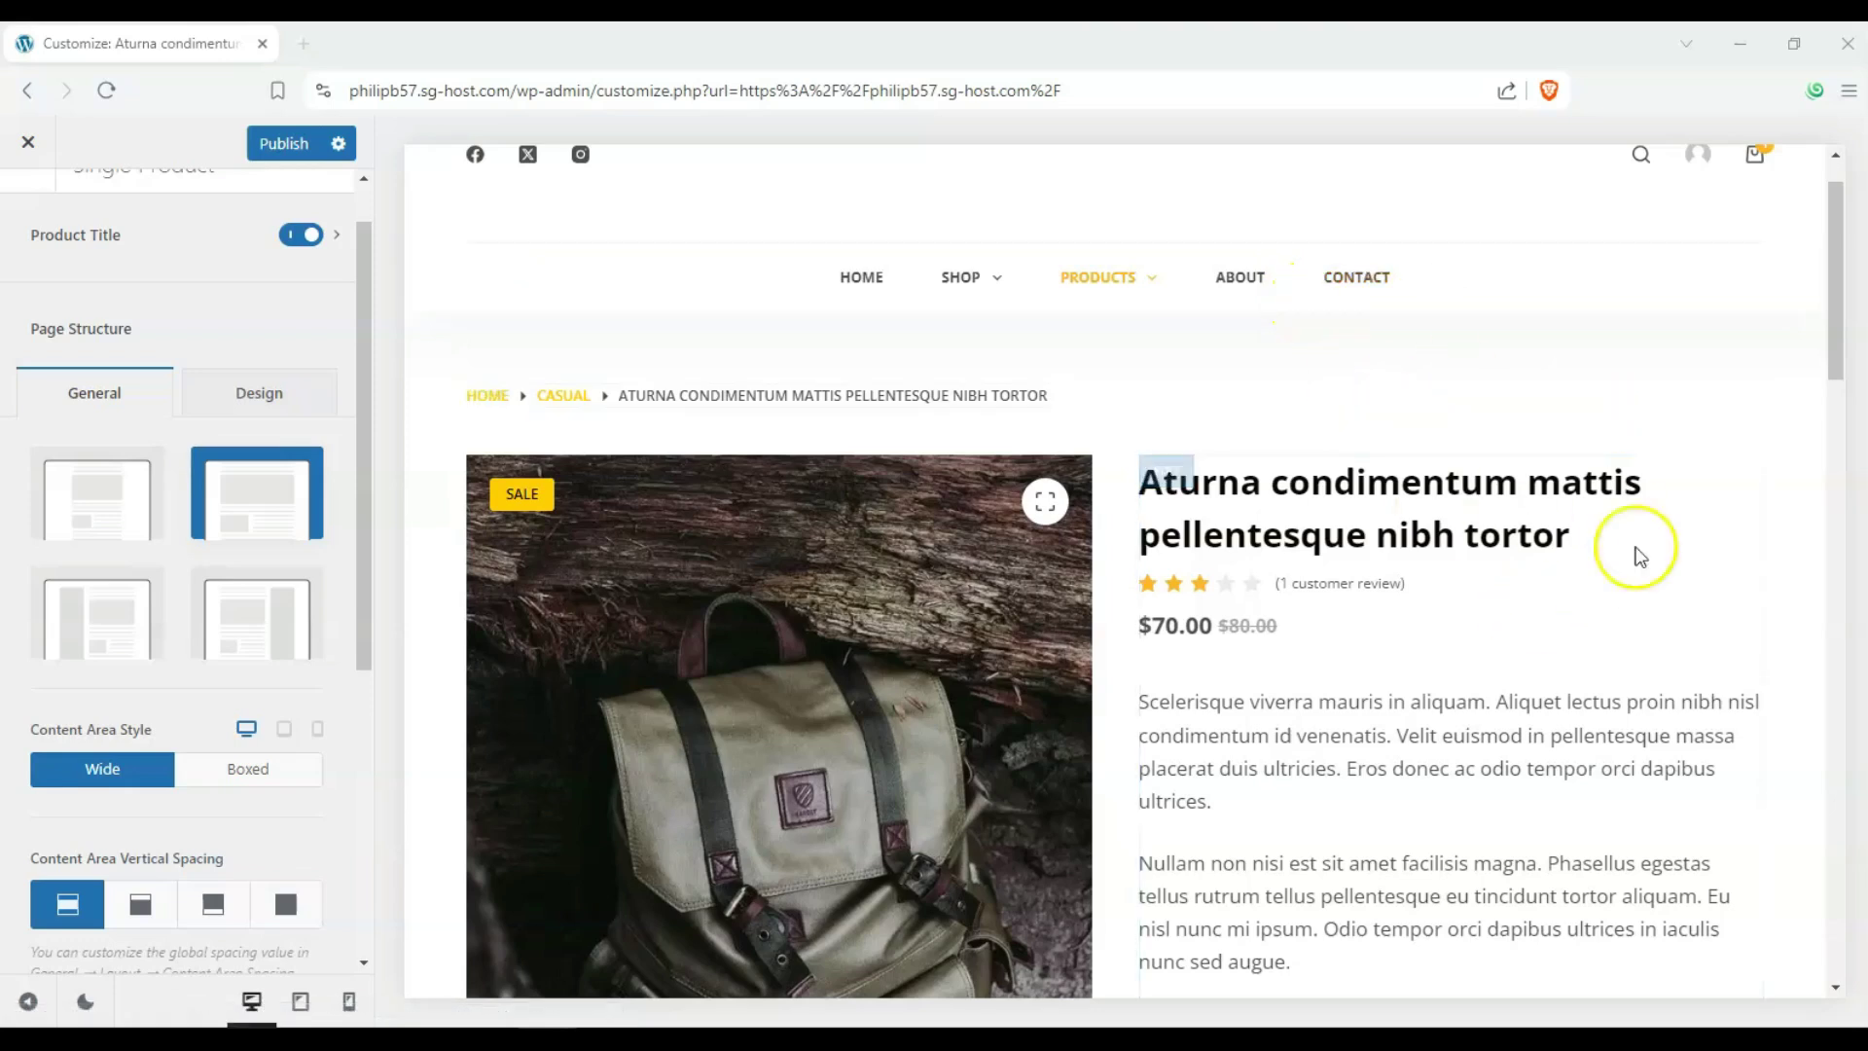
scroll(1330, 529, "down", 3)
scroll(1119, 506, "up", 2)
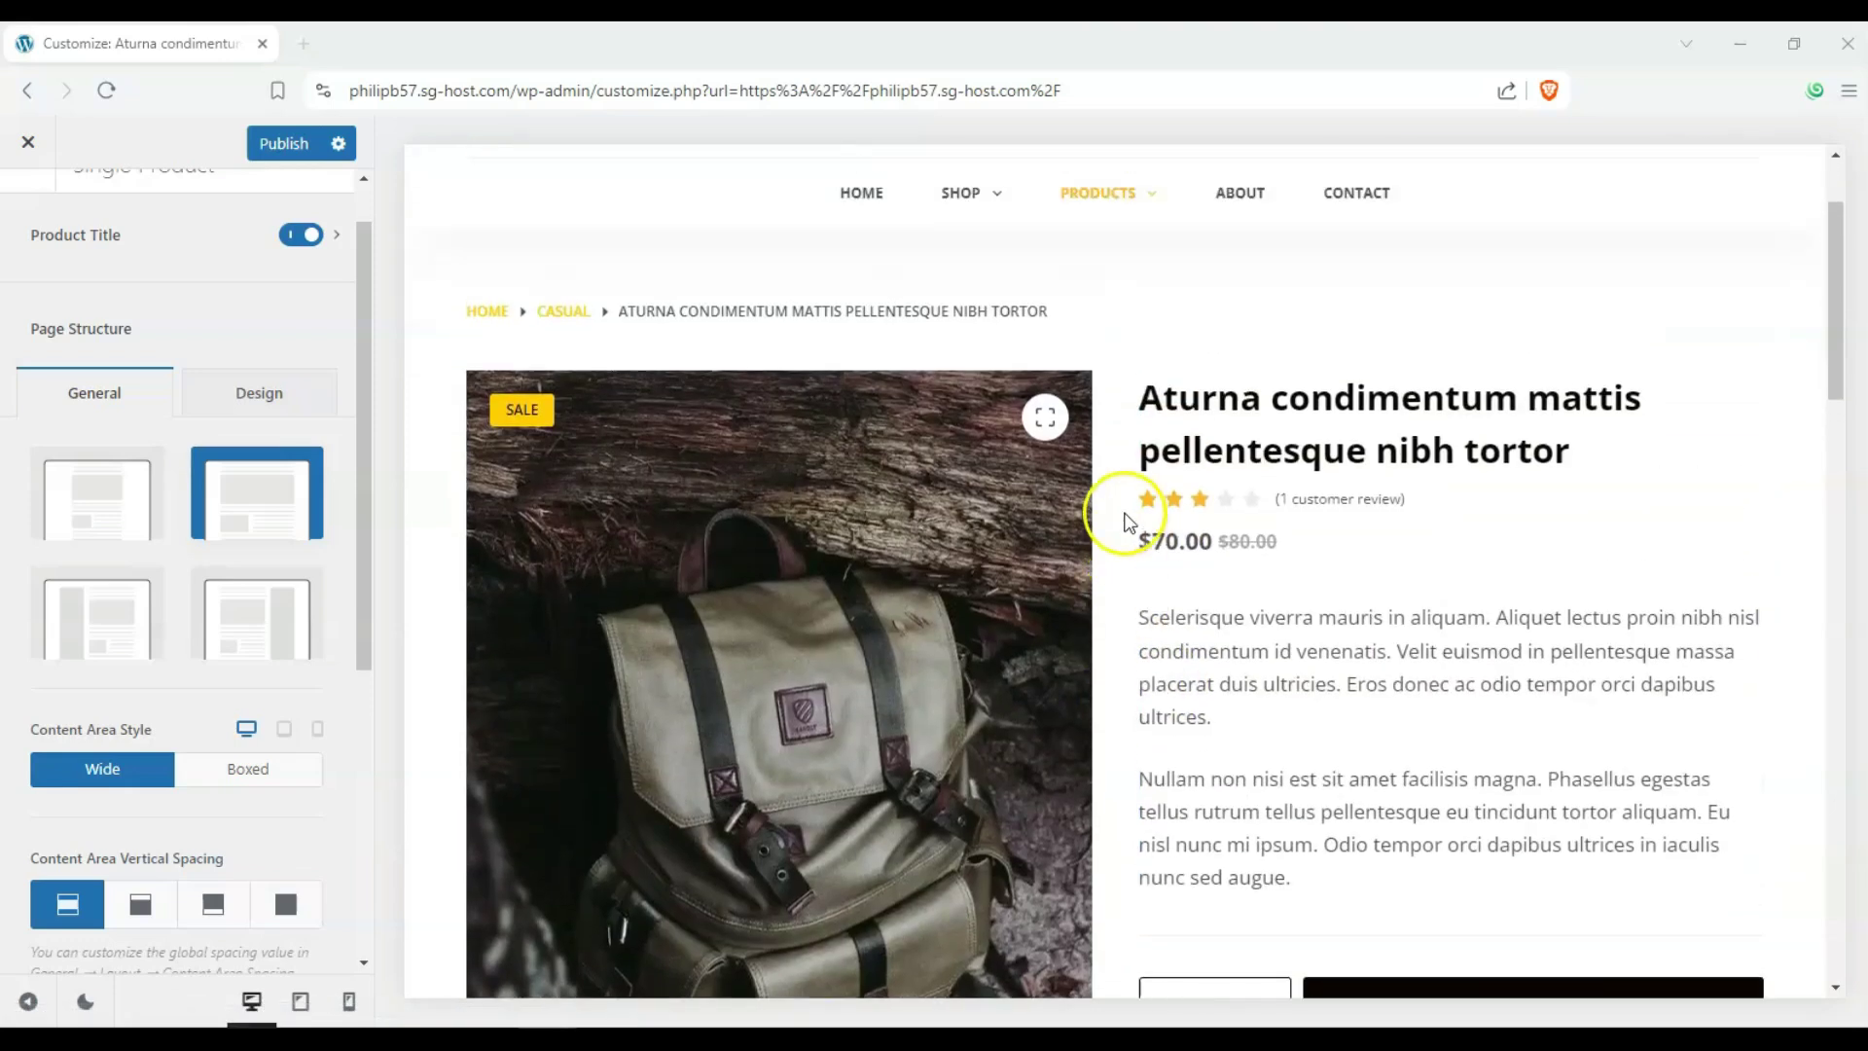
Step: Try the narrow page structure and a left sidebar, then remove the sidebar again
left_click(128, 530)
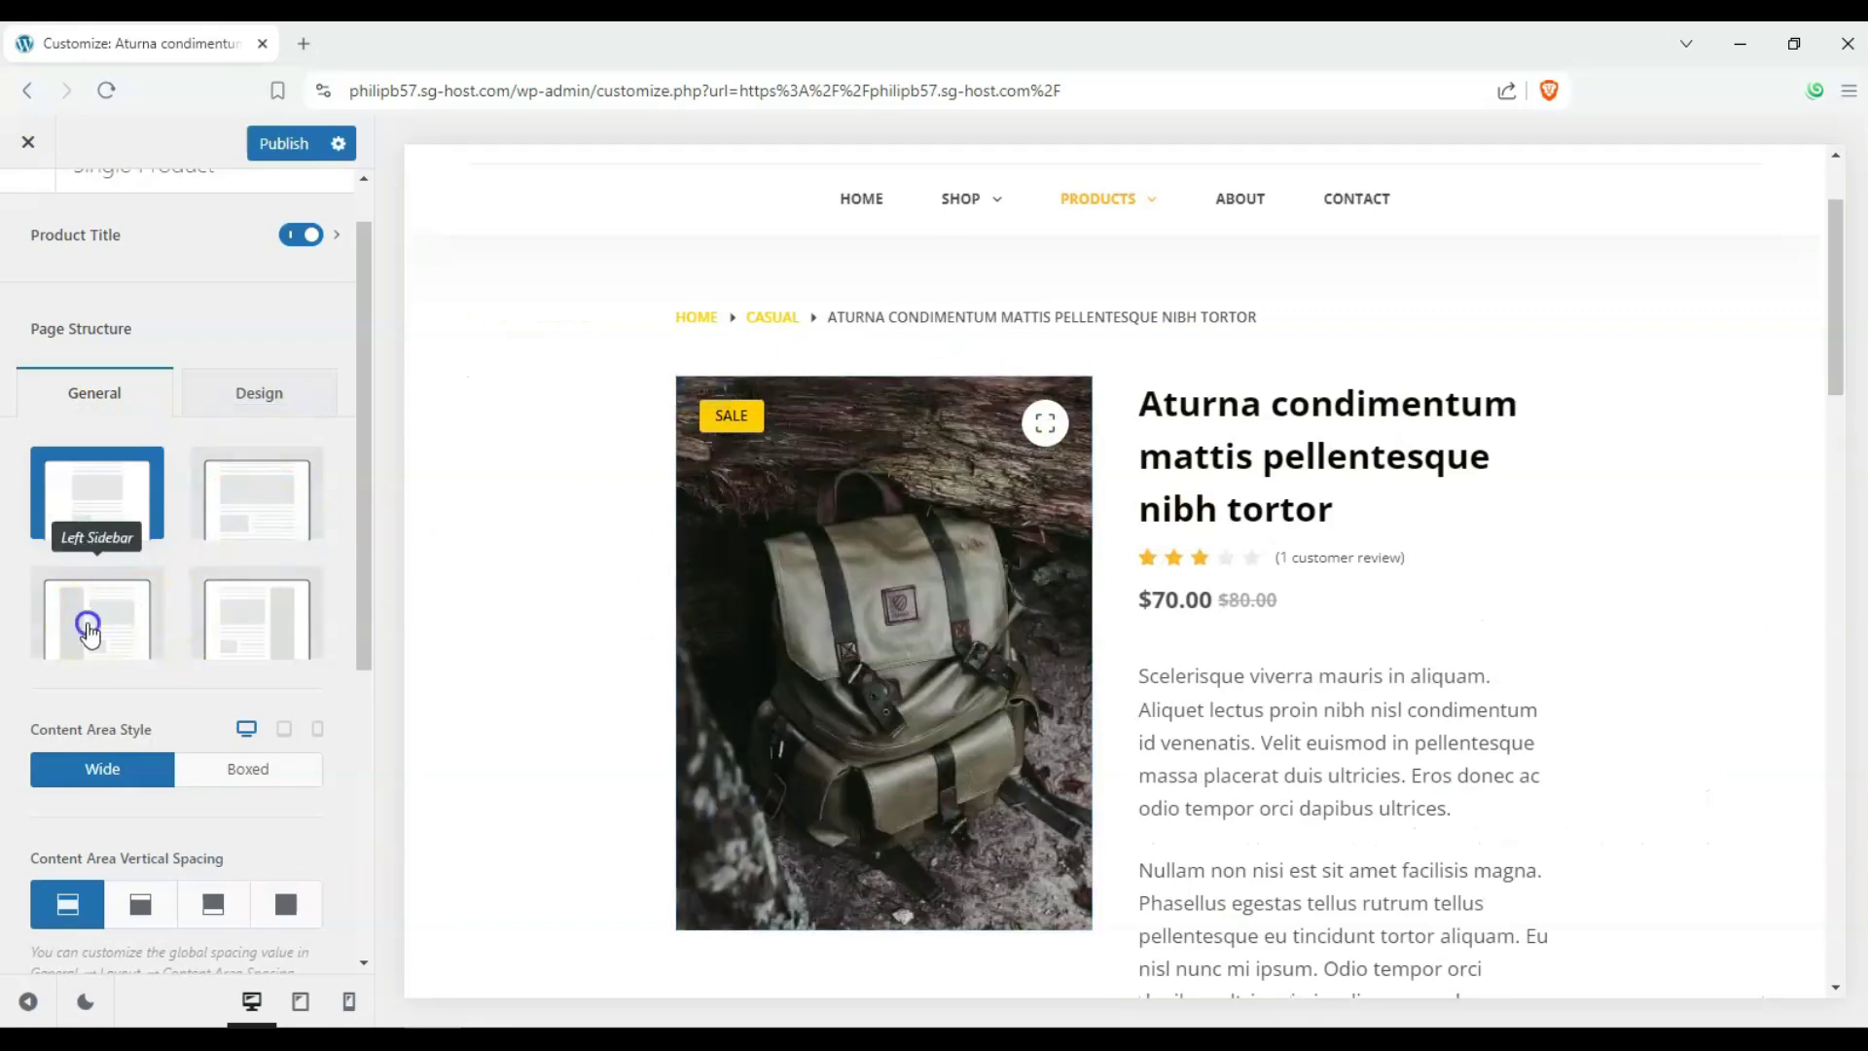
left_click(87, 630)
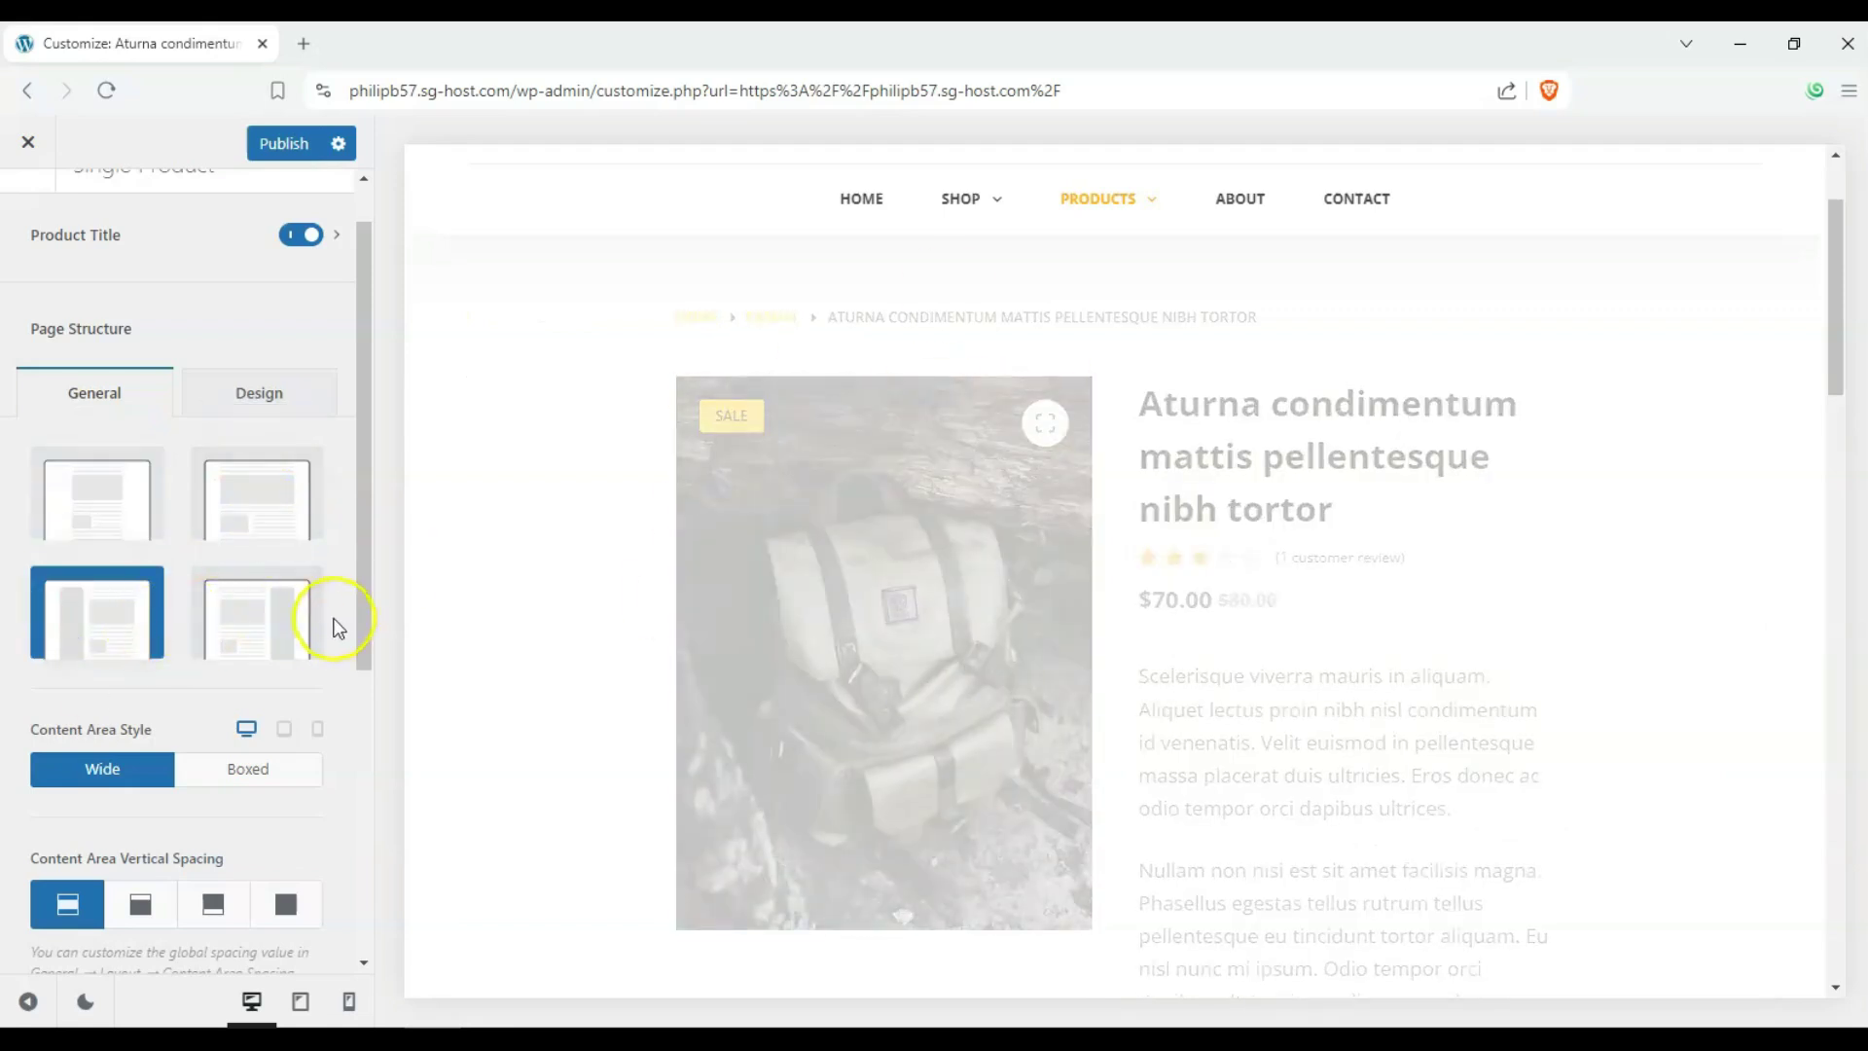
scroll(576, 399, "down", 1)
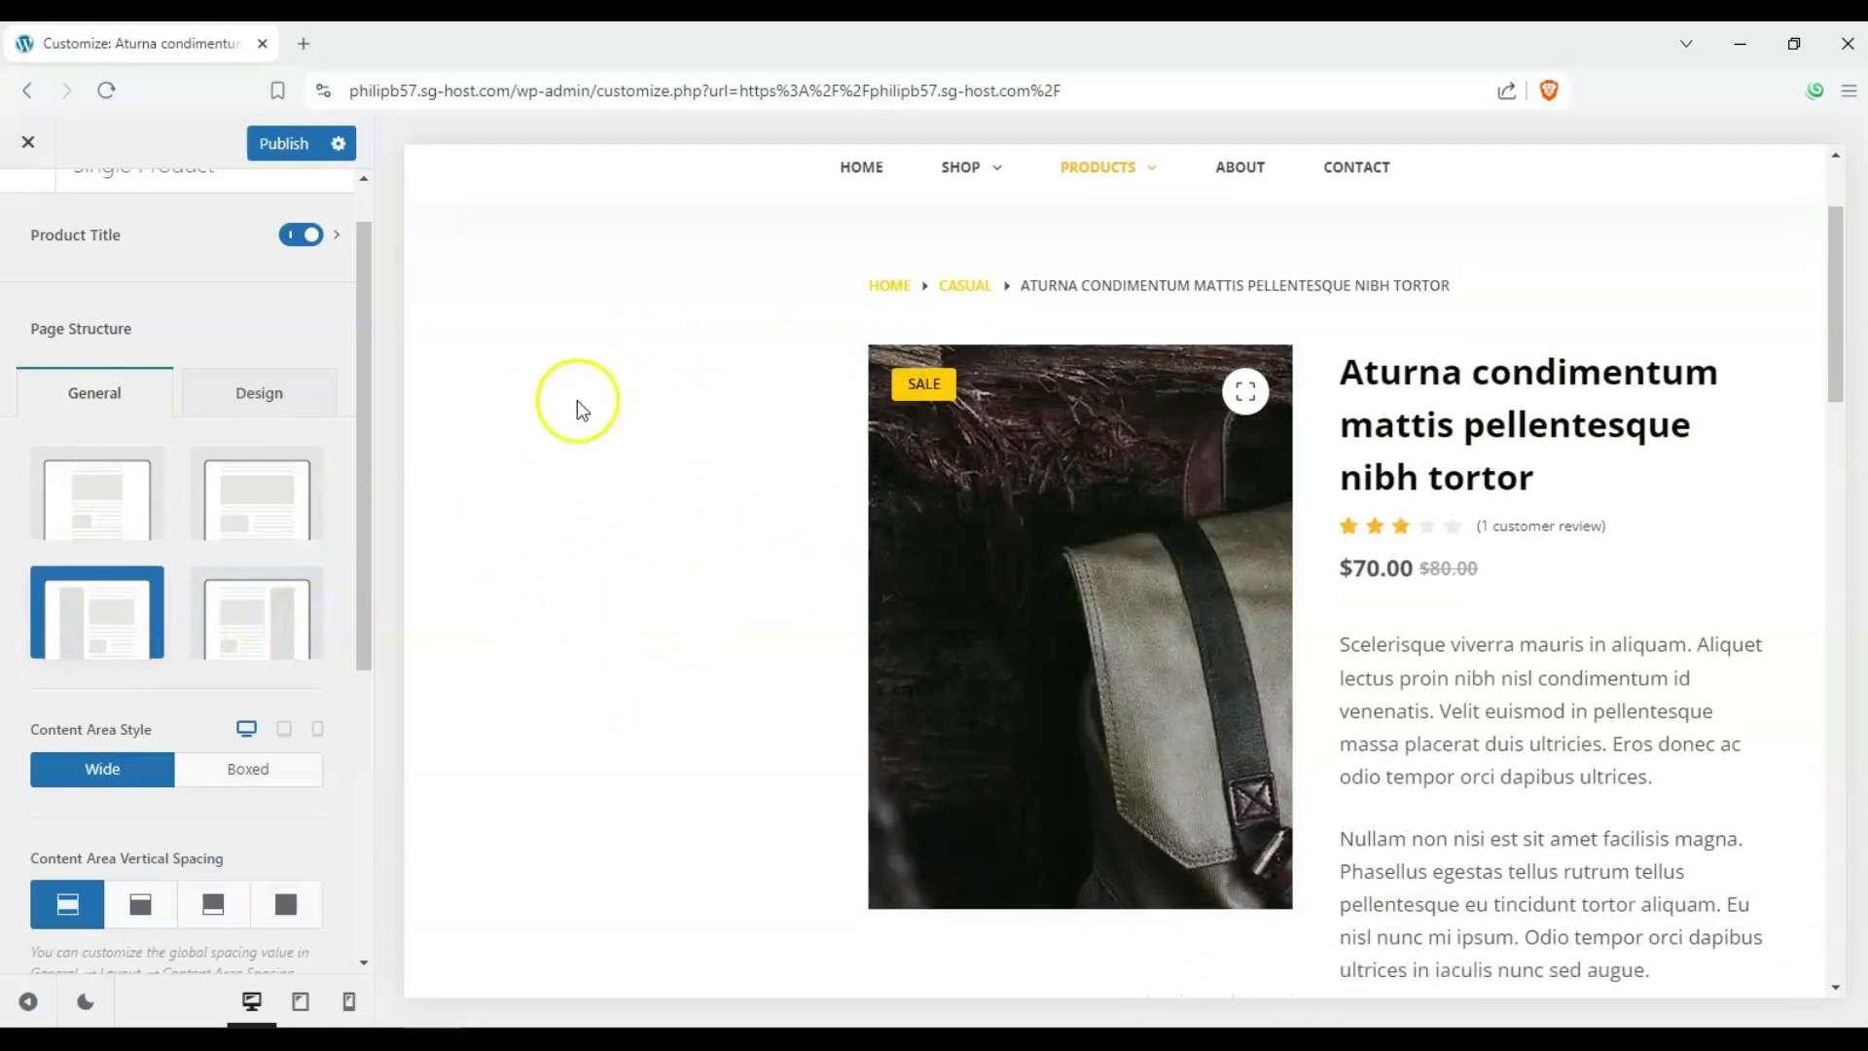
scroll(564, 437, "down", 3)
scroll(584, 471, "up", 5)
scroll(609, 625, "down", 3)
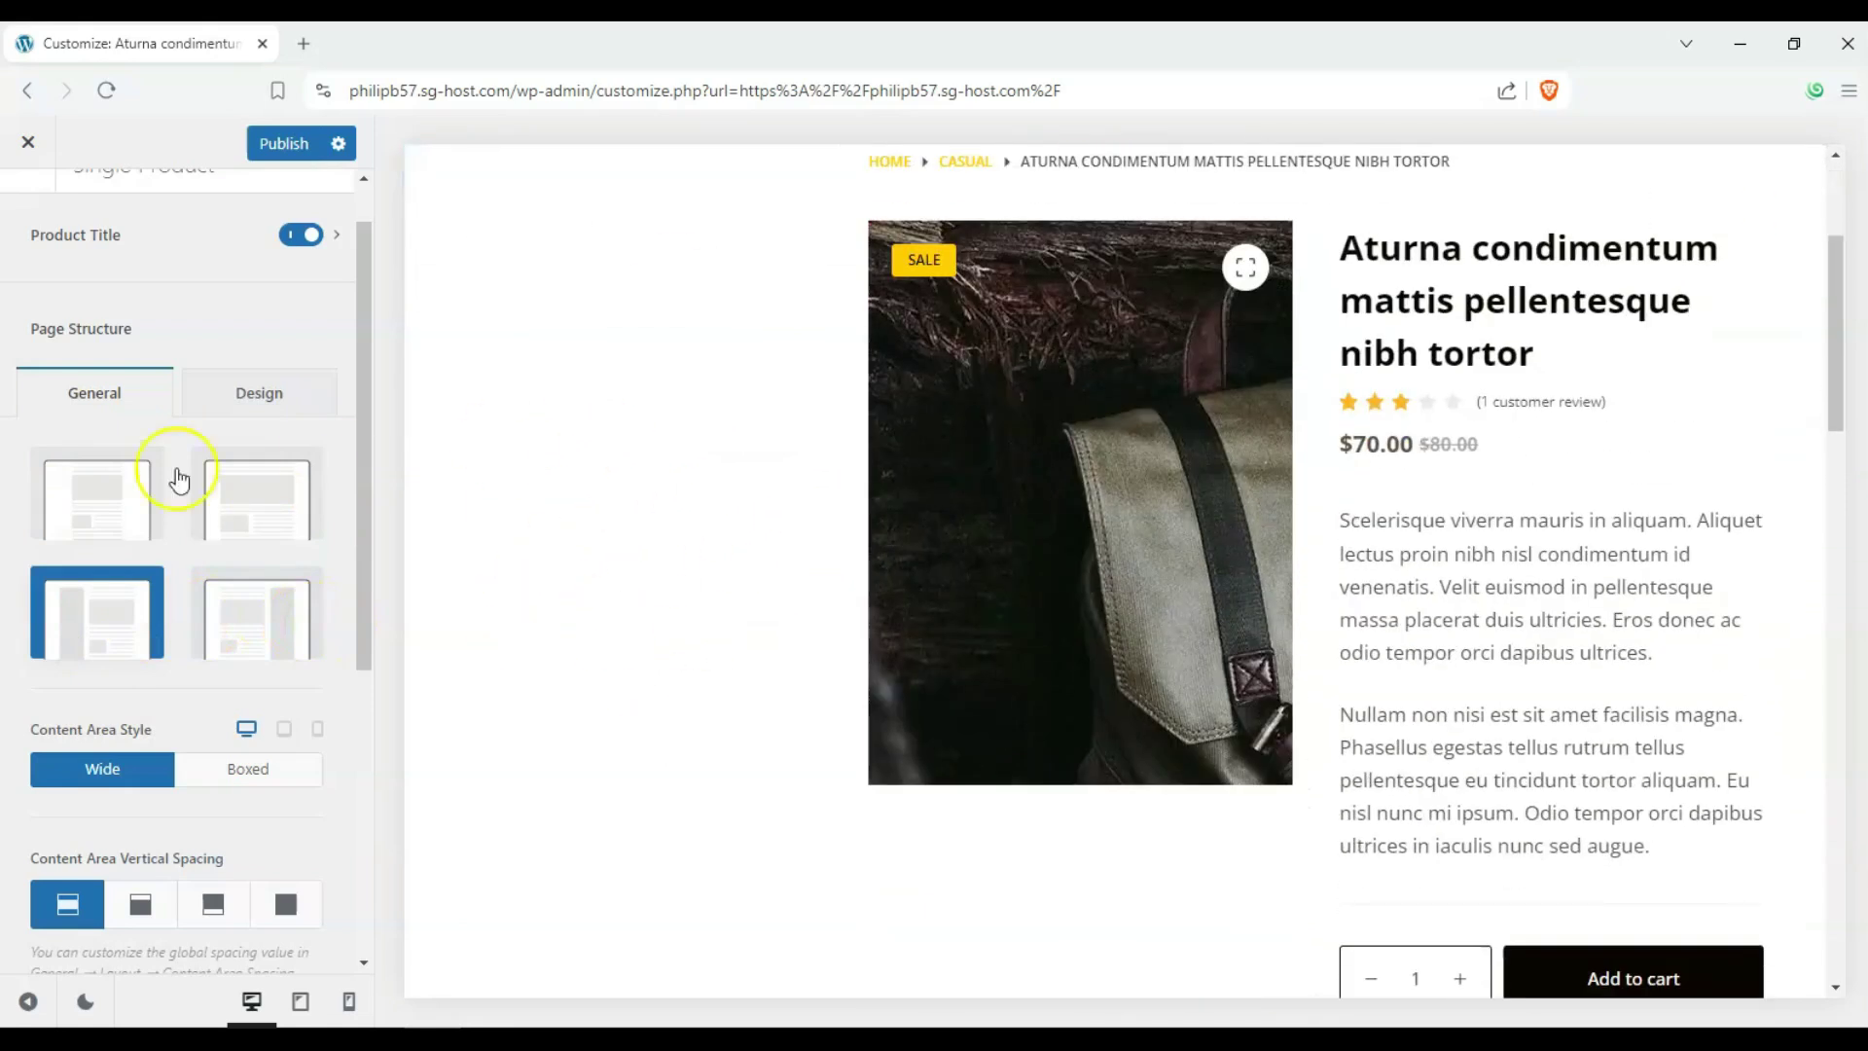
left_click(84, 503)
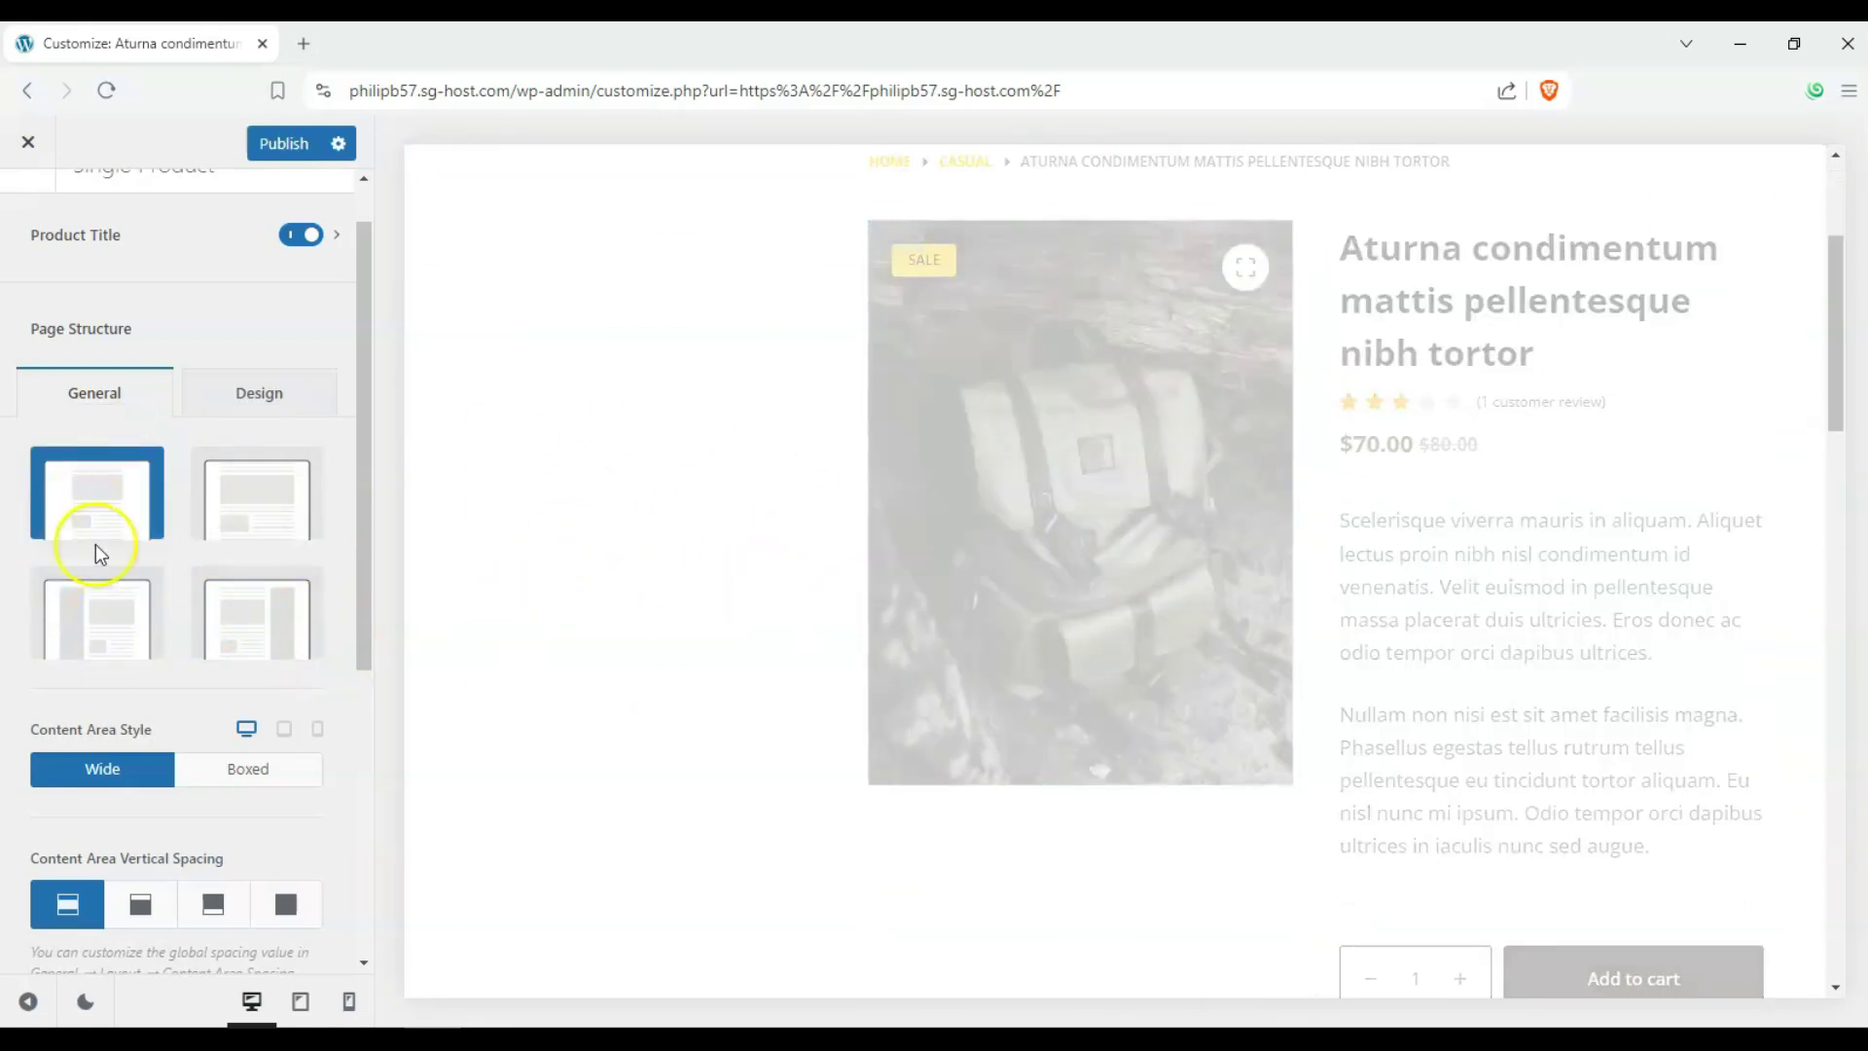
Step: Try boxed content and top-only spacing, then restore wide content with top and bottom spacing
left_click(239, 784)
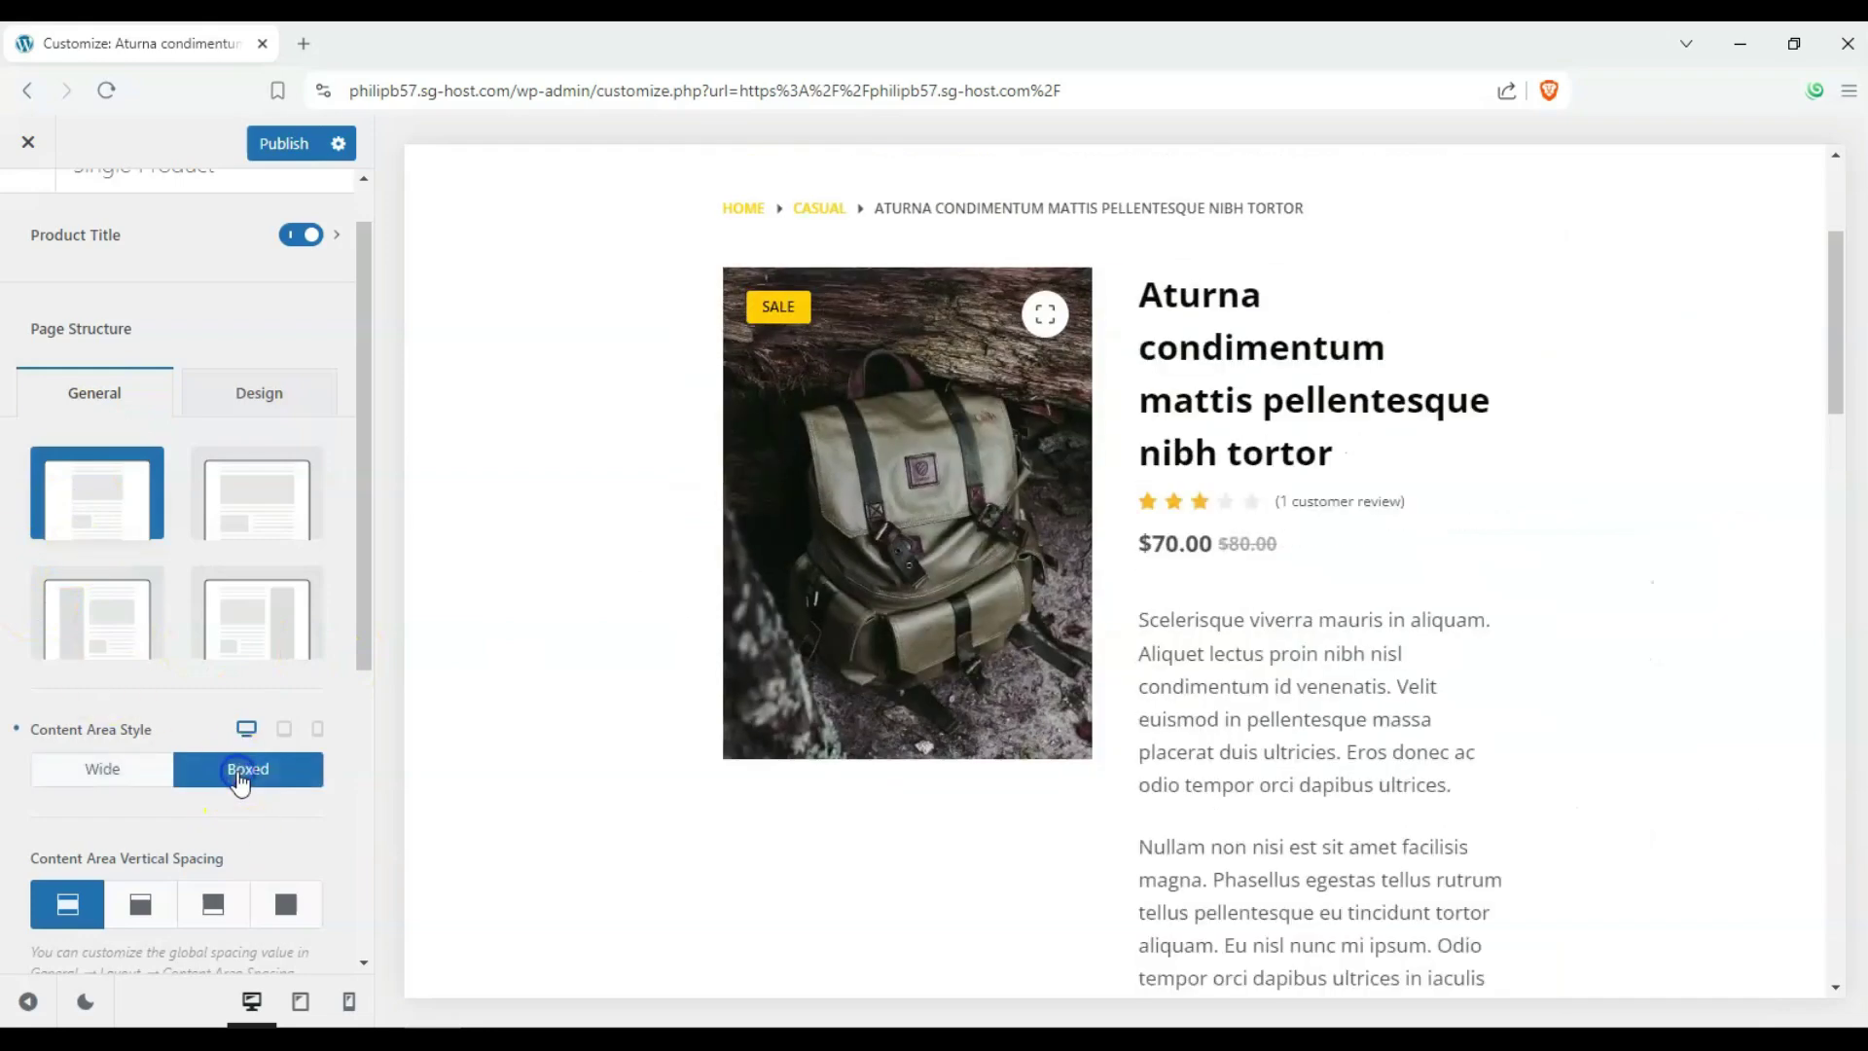
left_click(103, 768)
scroll(84, 599, "down", 3)
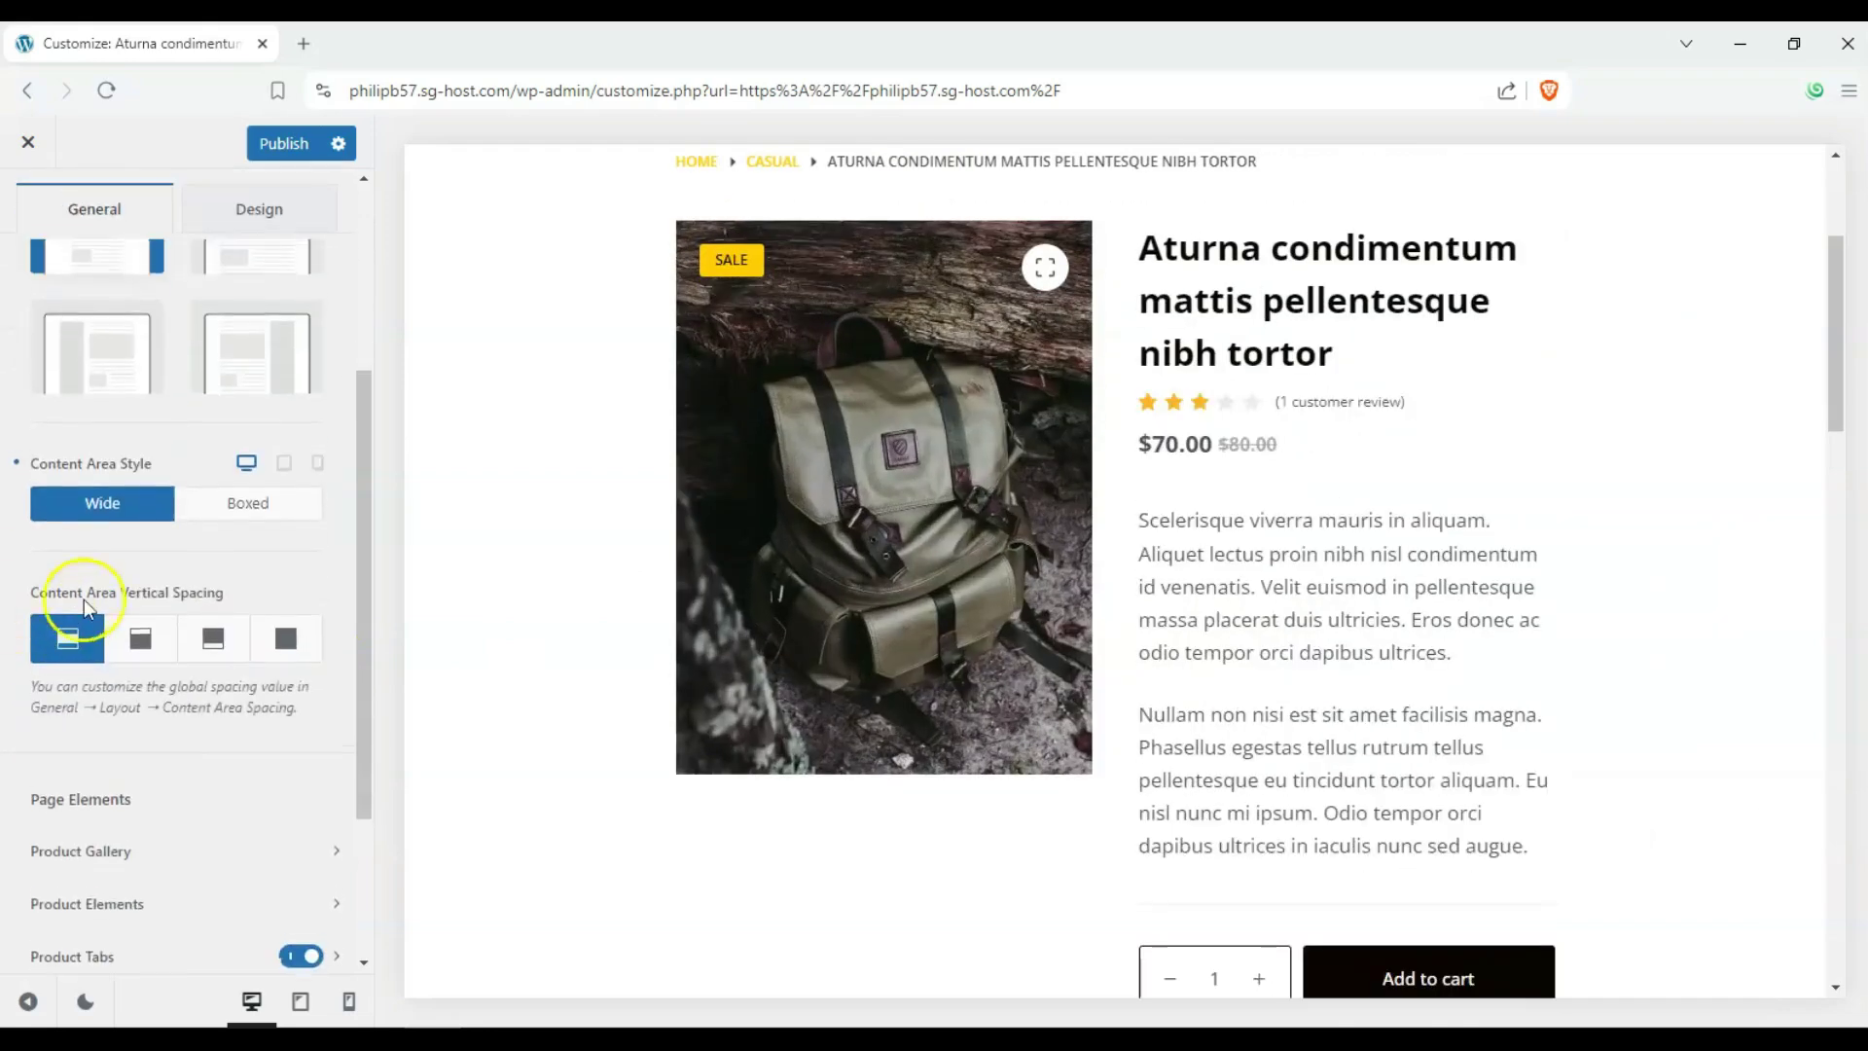
scroll(175, 632, "up", 2)
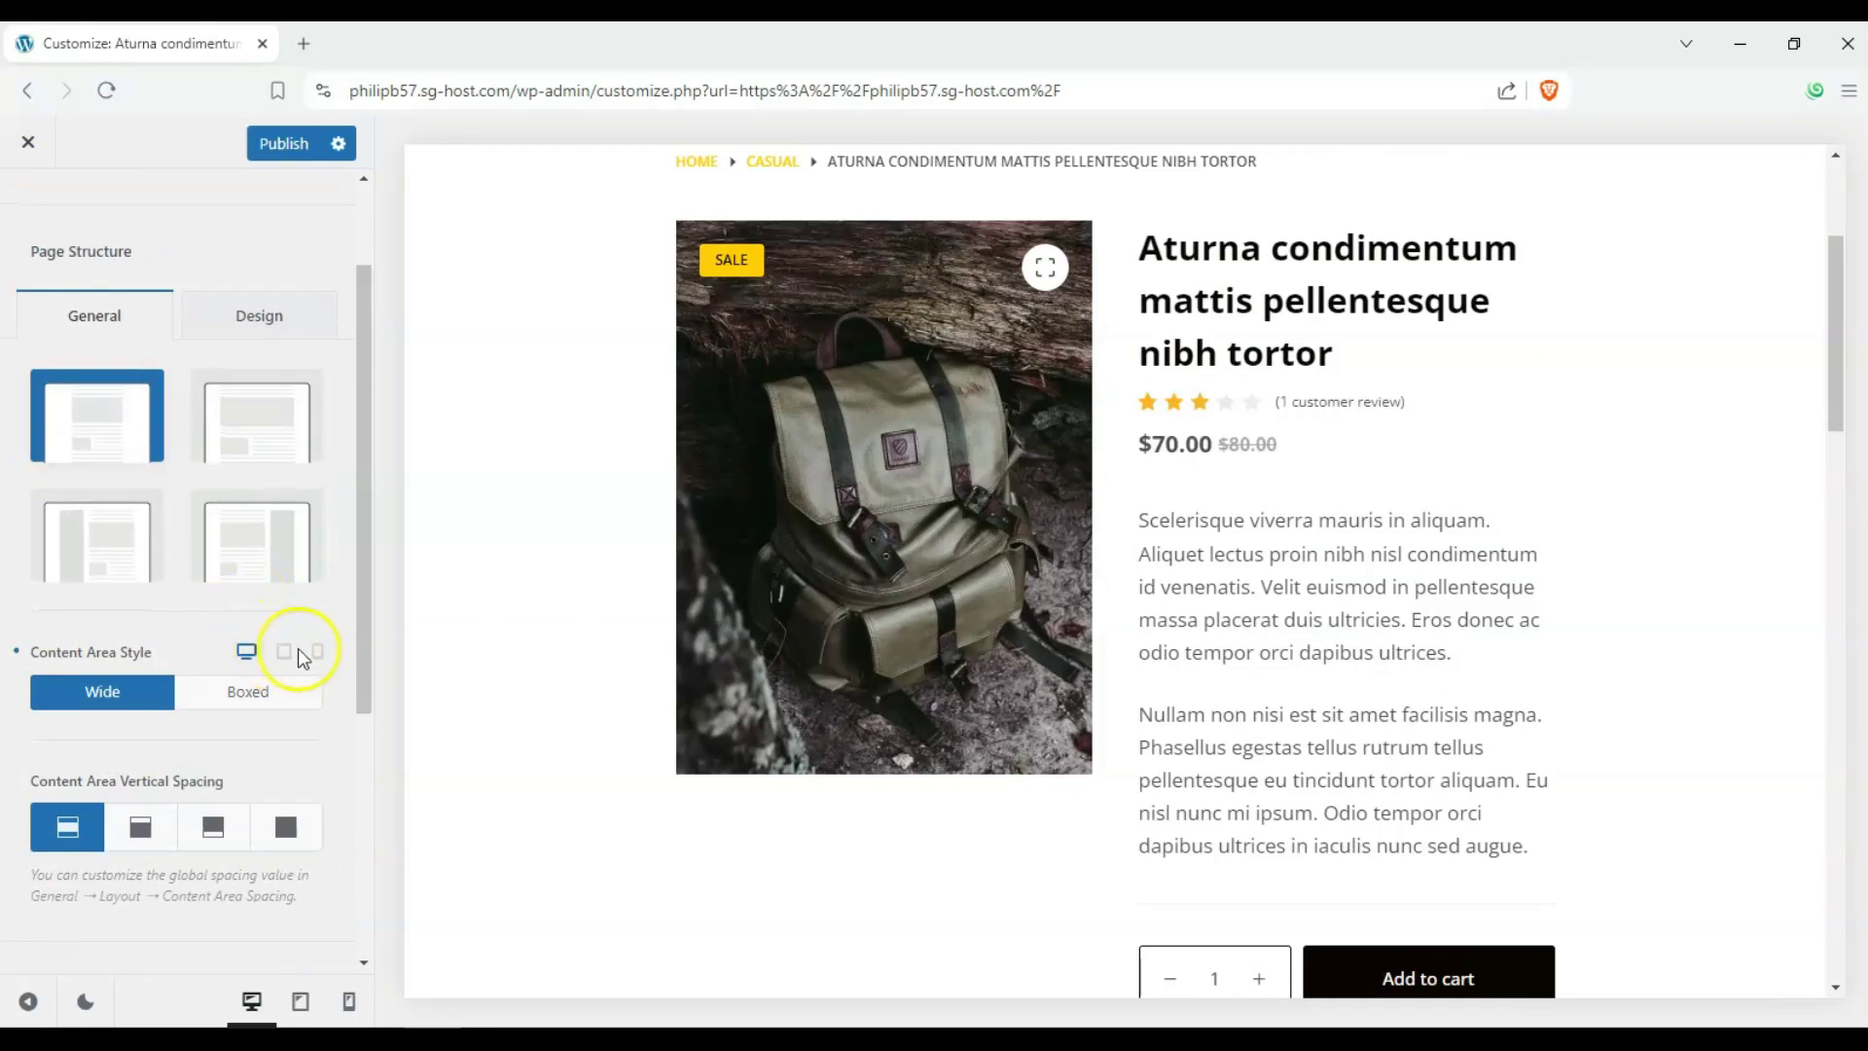
scroll(43, 598, "down", 2)
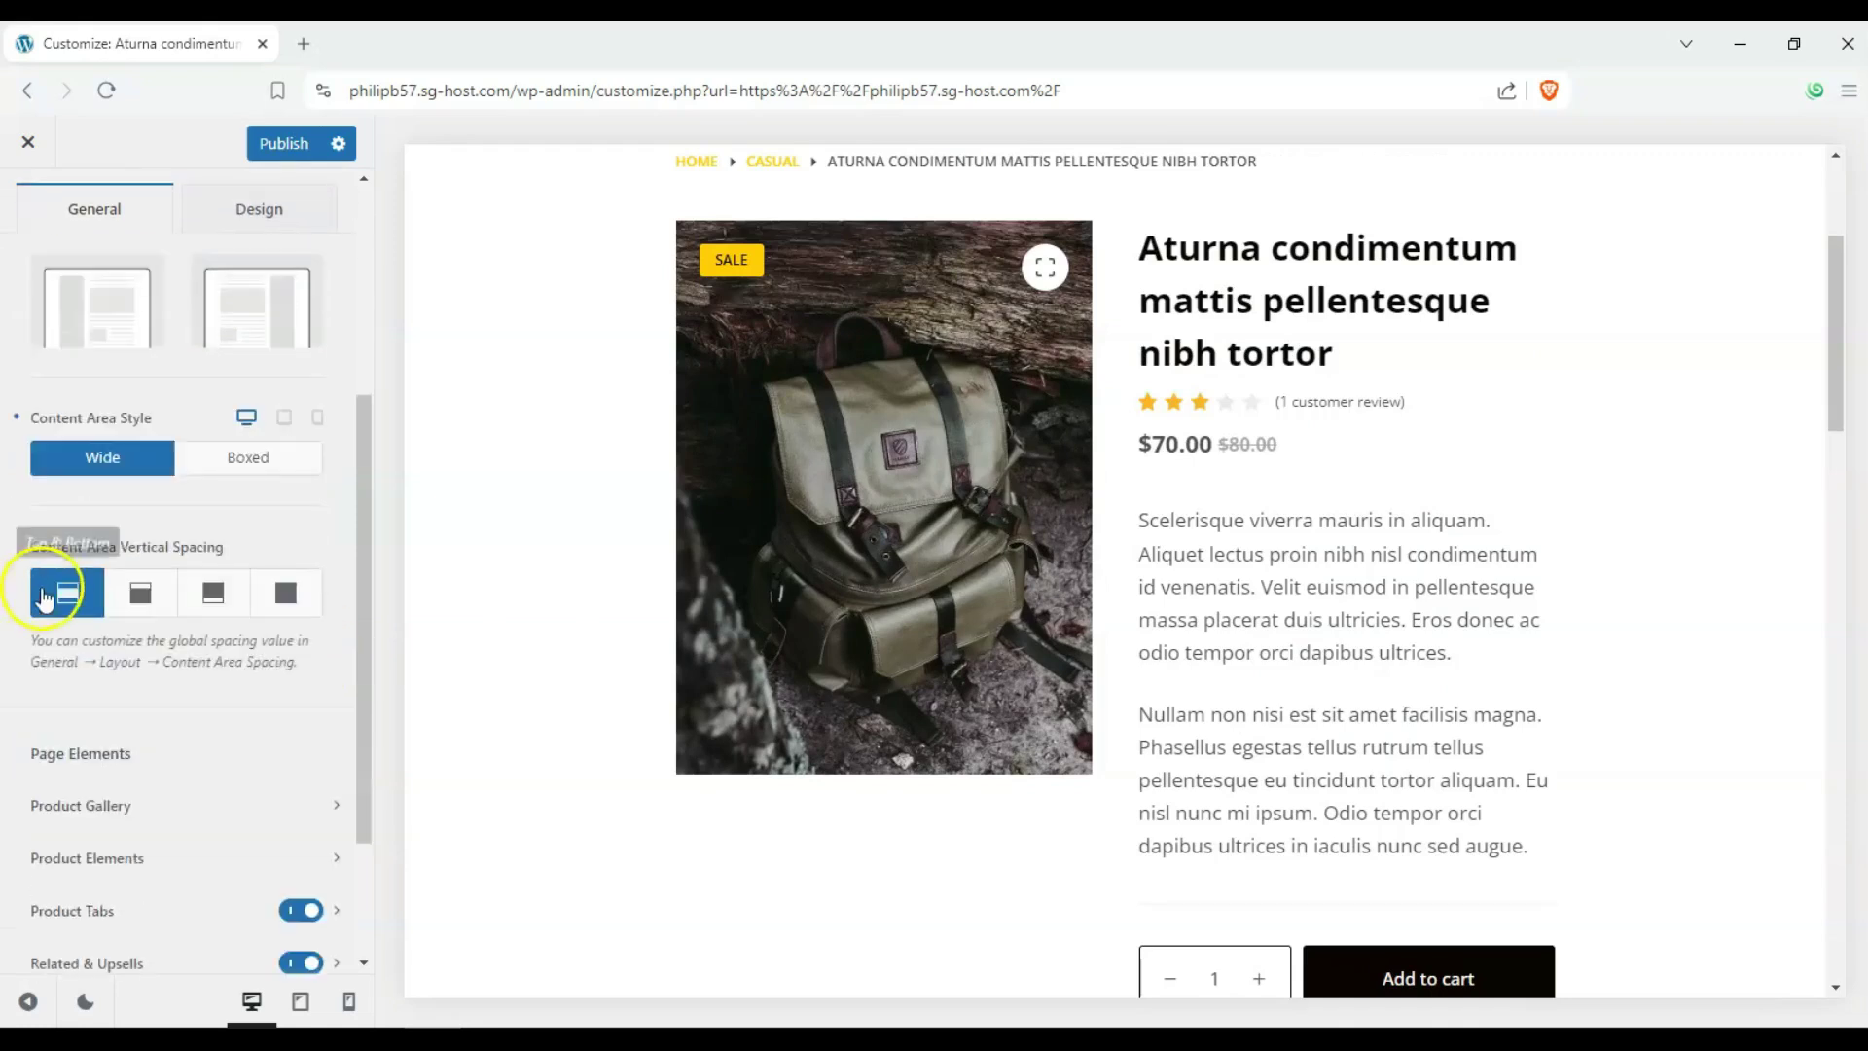
left_click(140, 595)
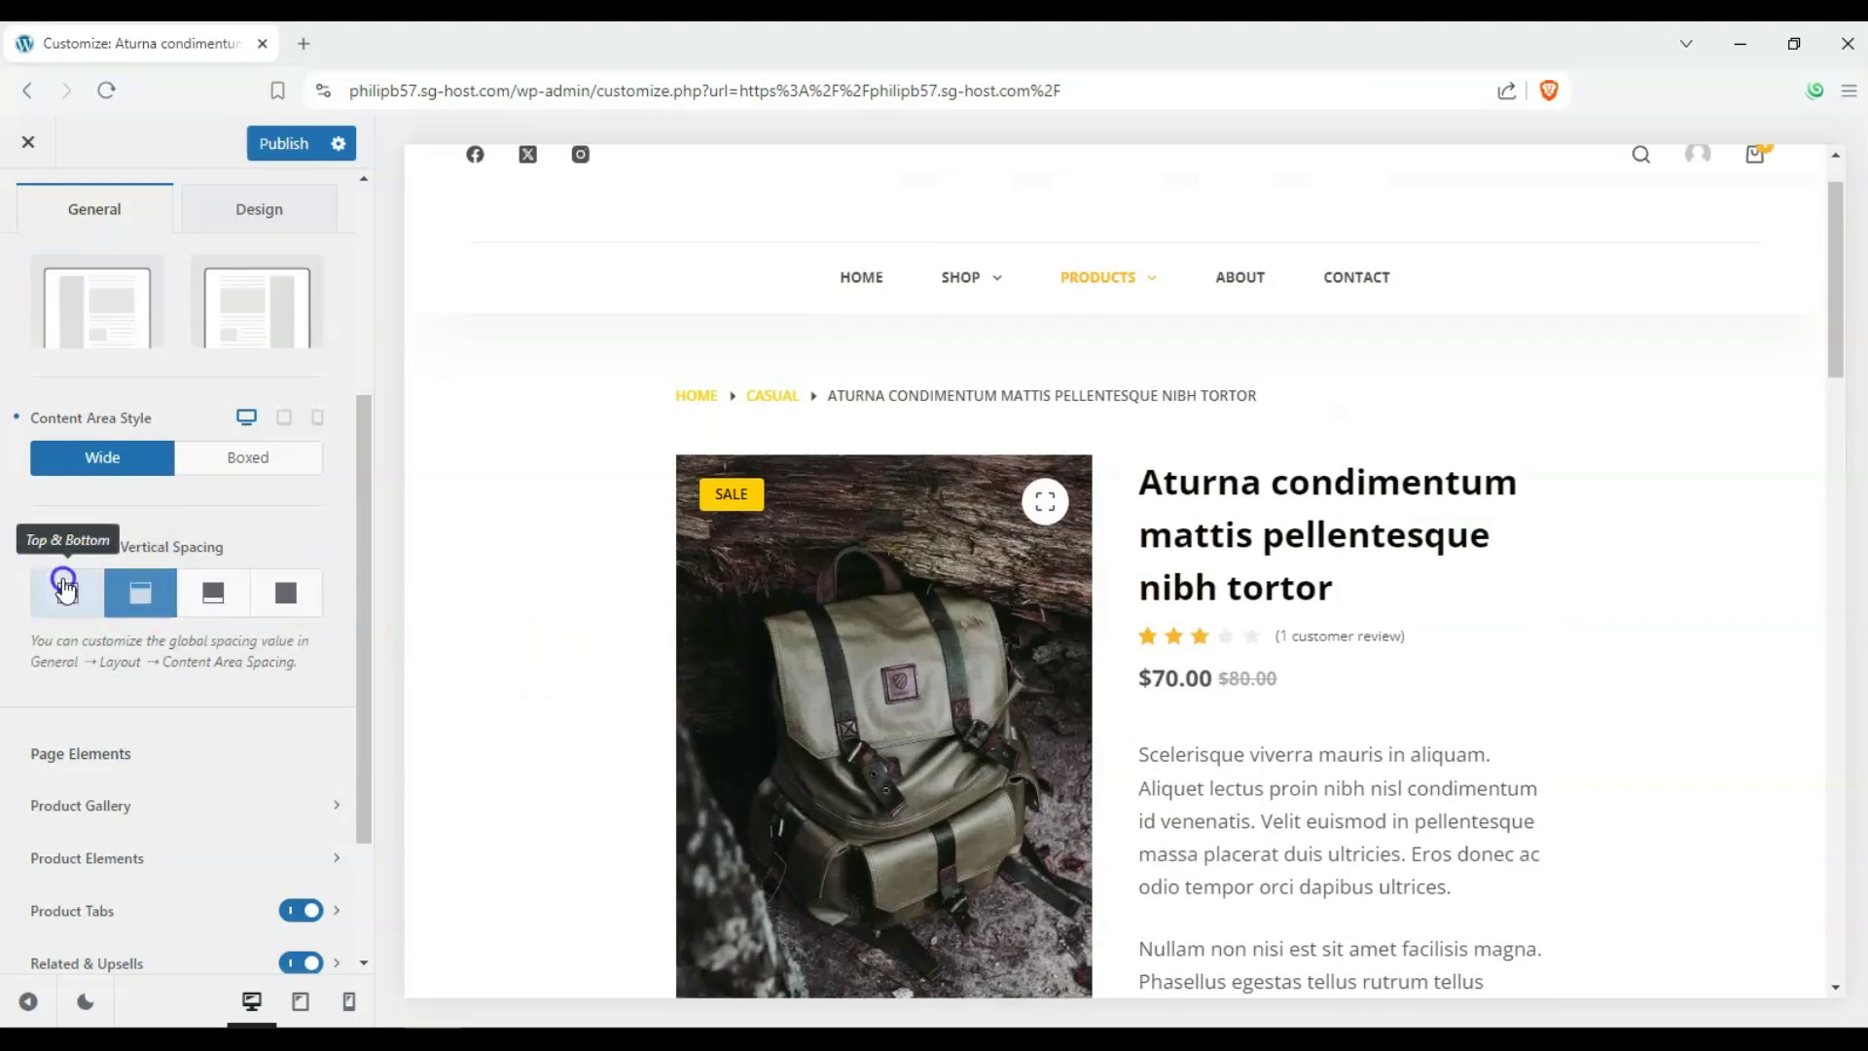
left_click(64, 586)
scroll(78, 584, "down", 3)
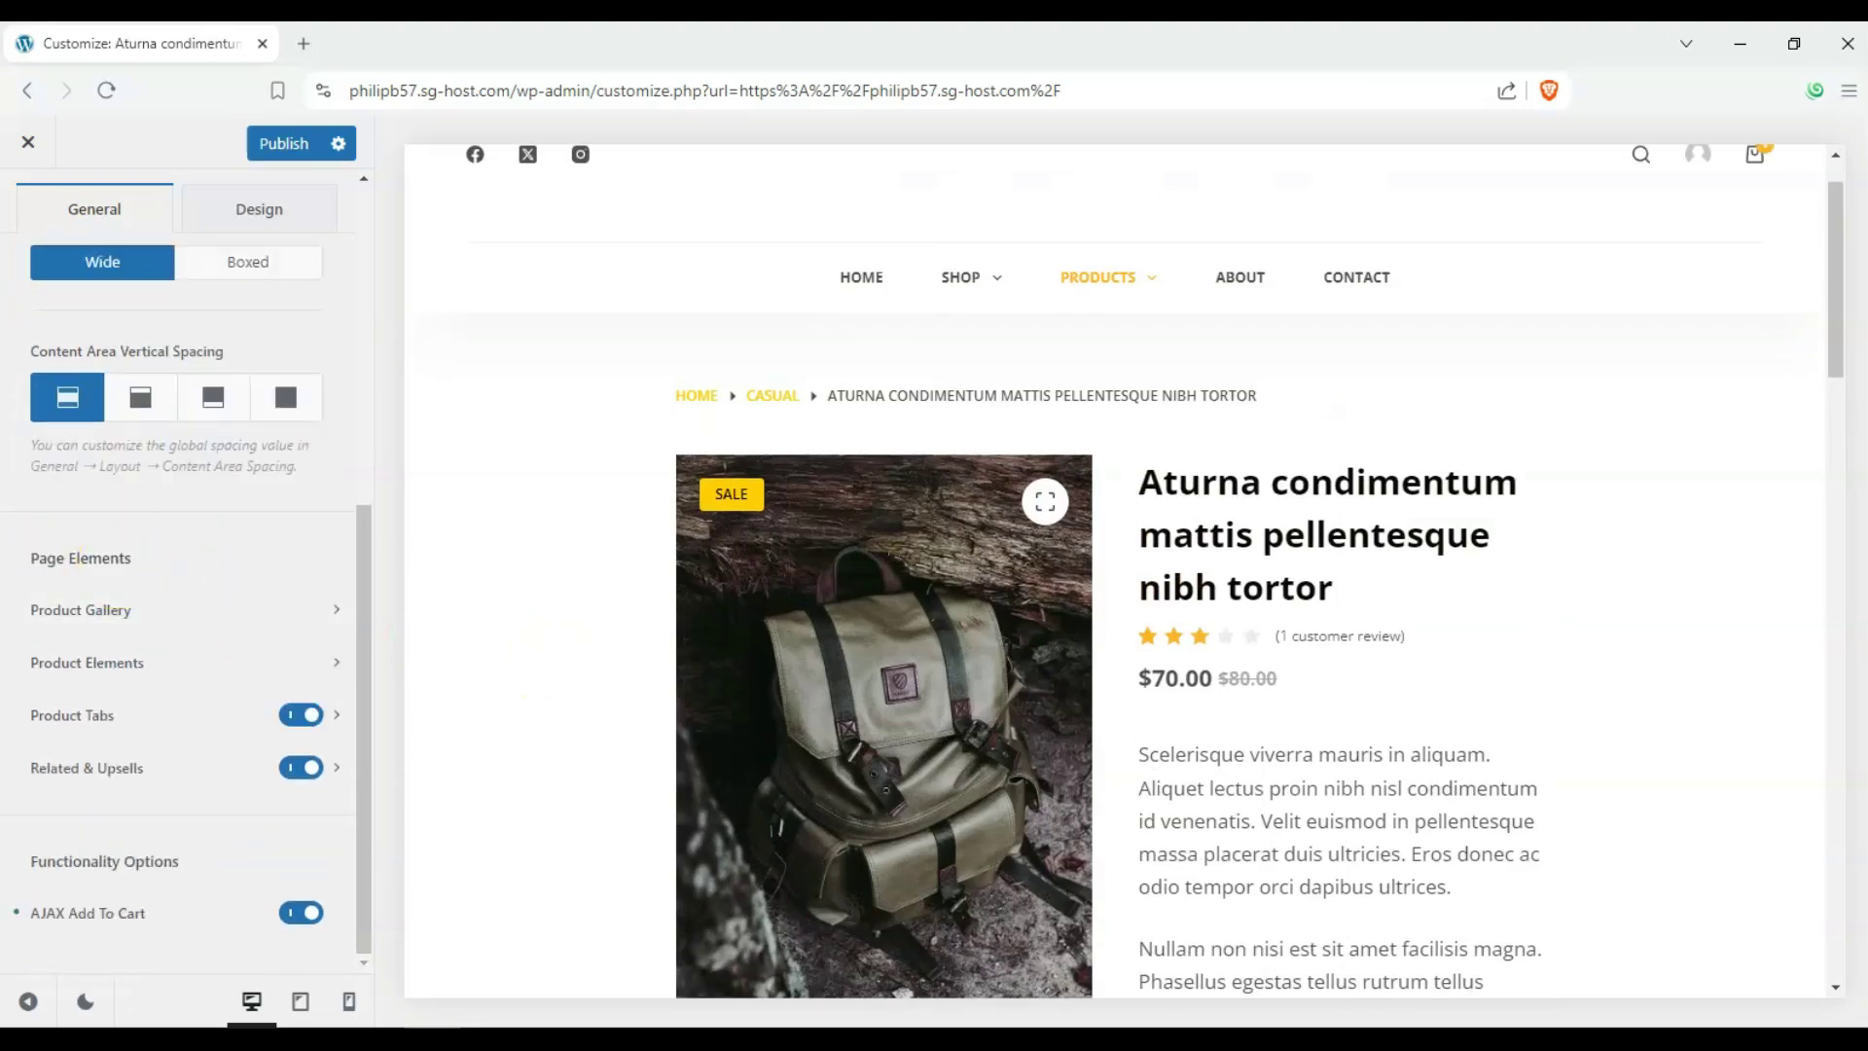
Step: In Product Gallery settings, switch the Lightbox off and back on to compare
left_click(154, 634)
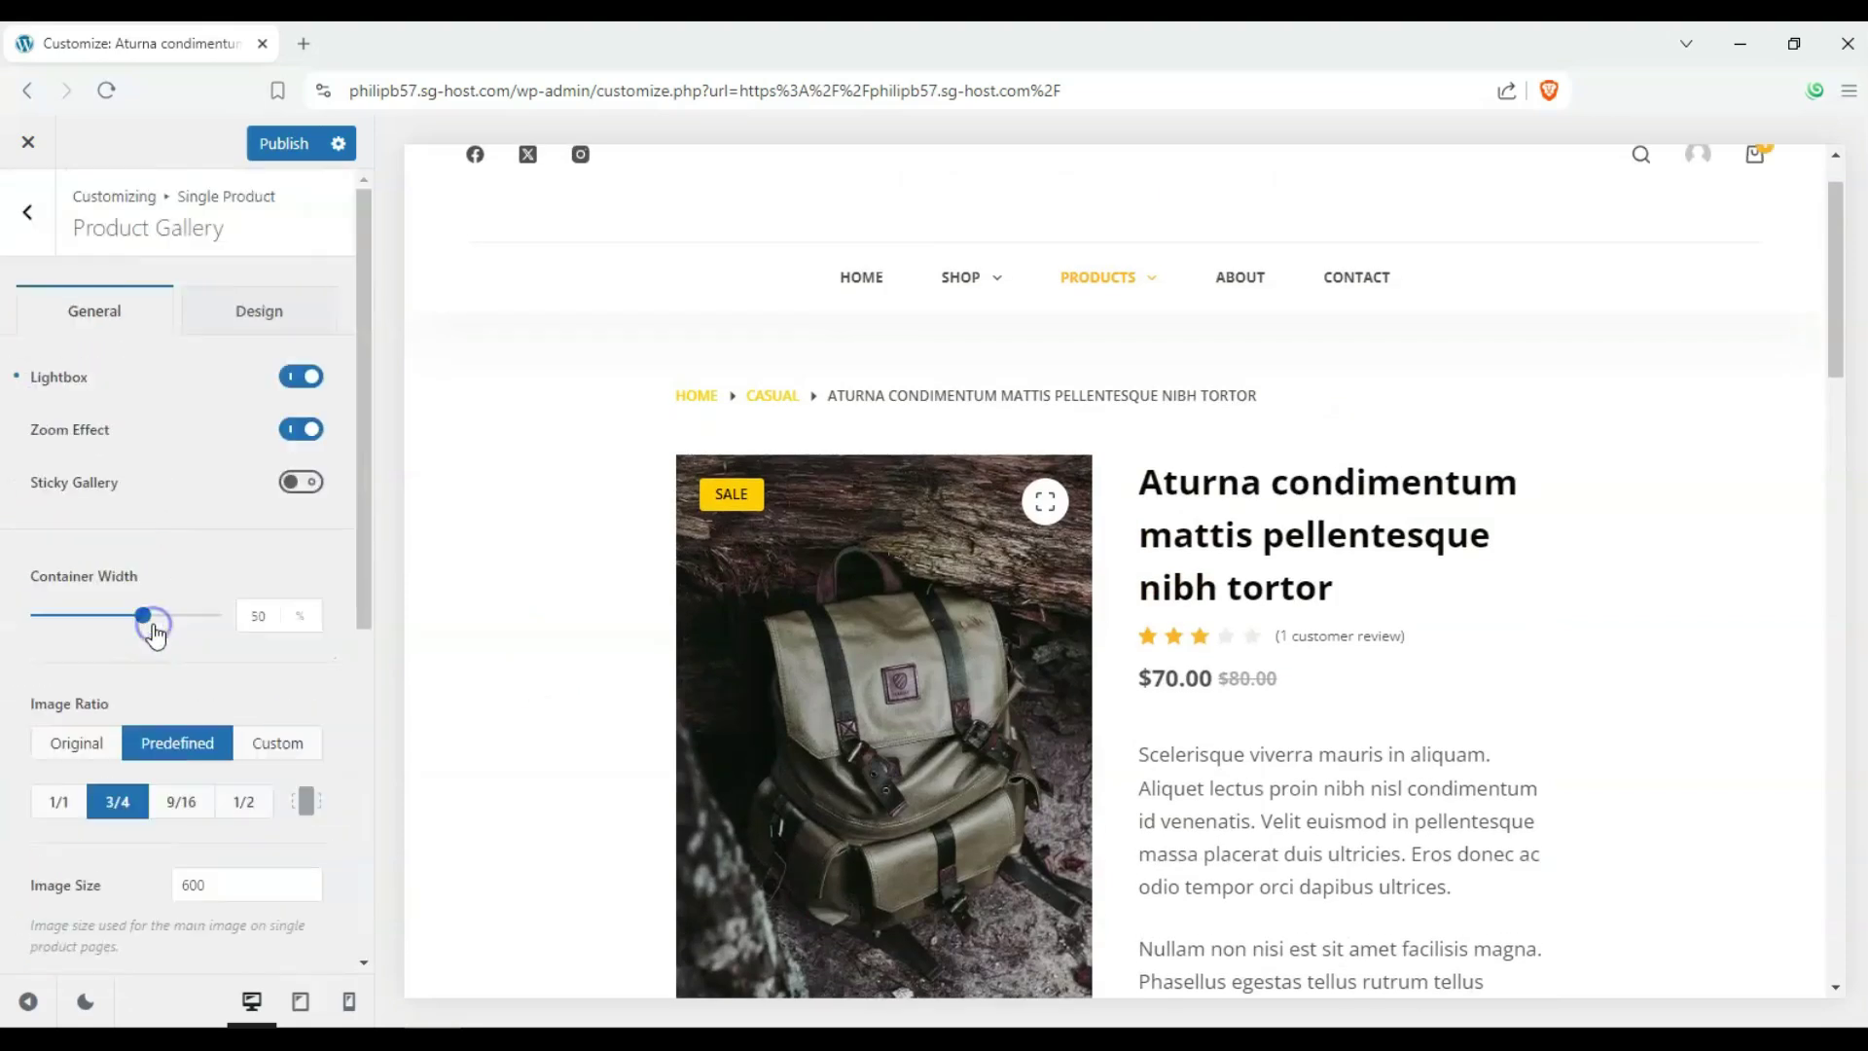
scroll(774, 616, "down", 3)
scroll(1018, 681, "up", 2)
scroll(1018, 685, "down", 3)
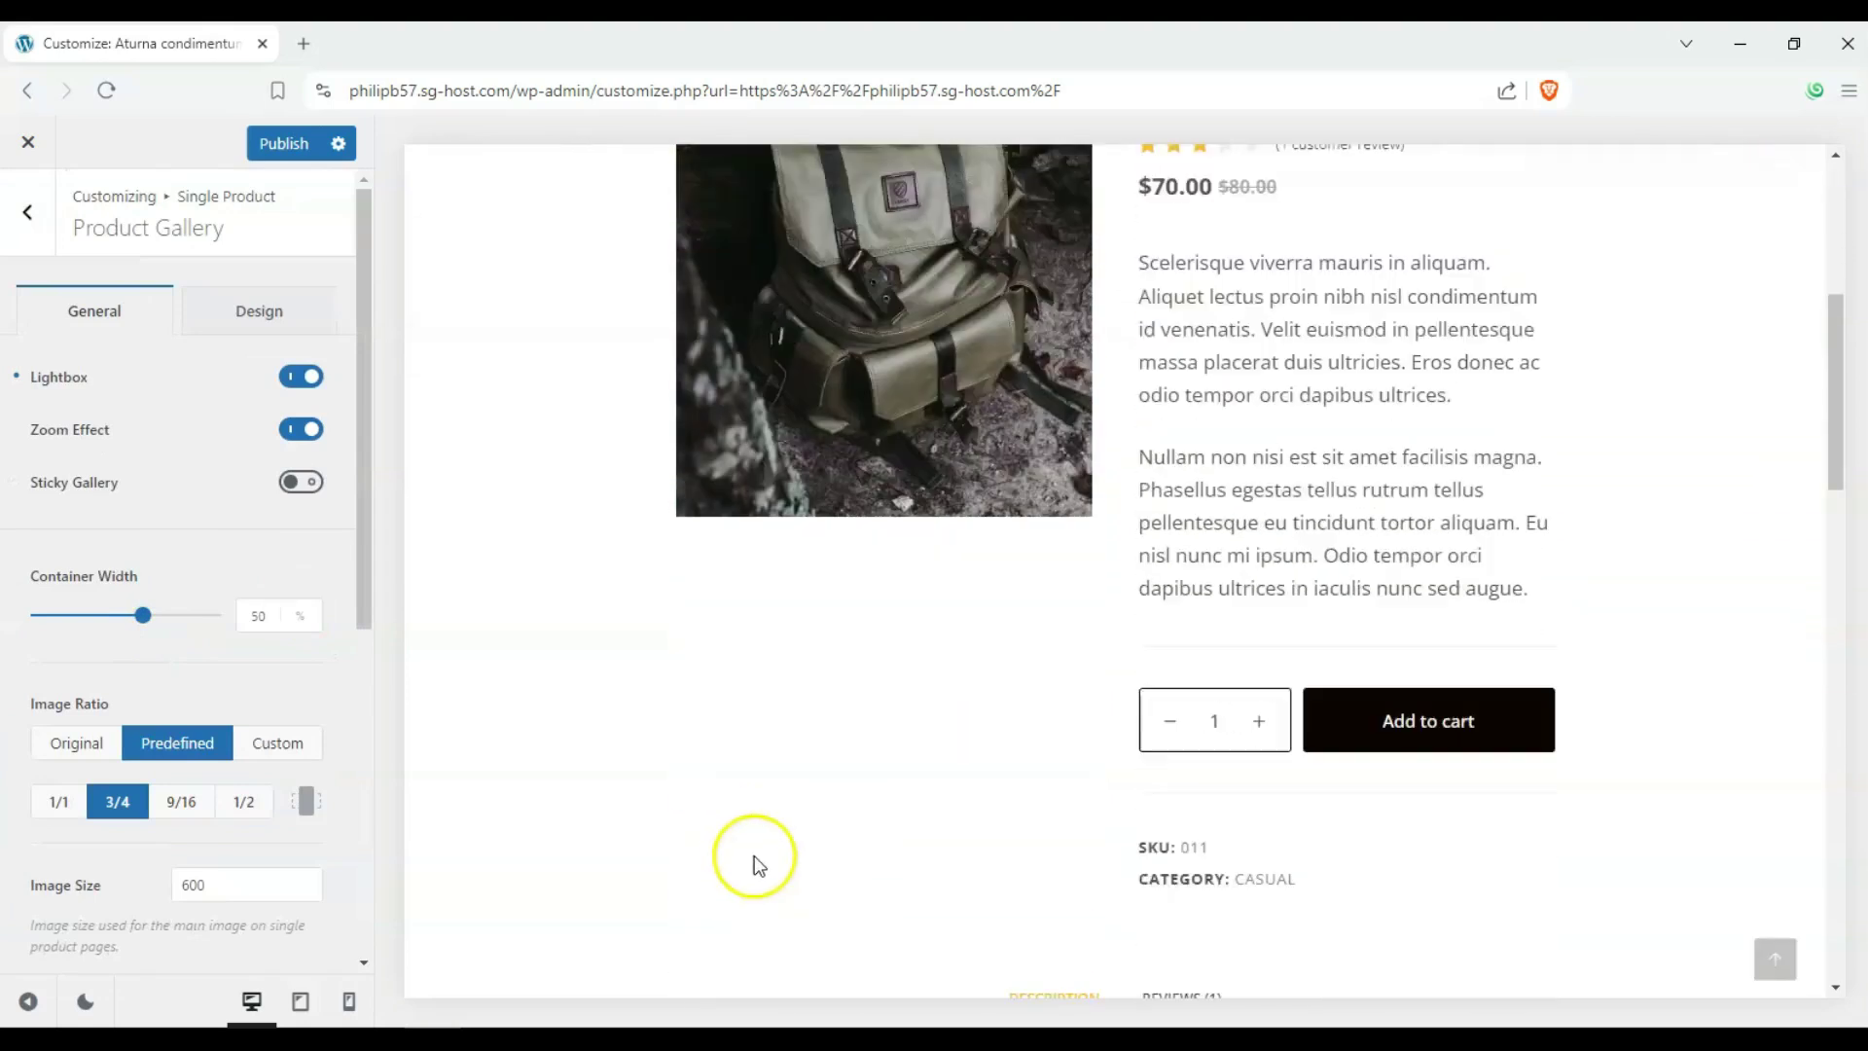
scroll(755, 858, "up", 2)
scroll(817, 763, "up", 2)
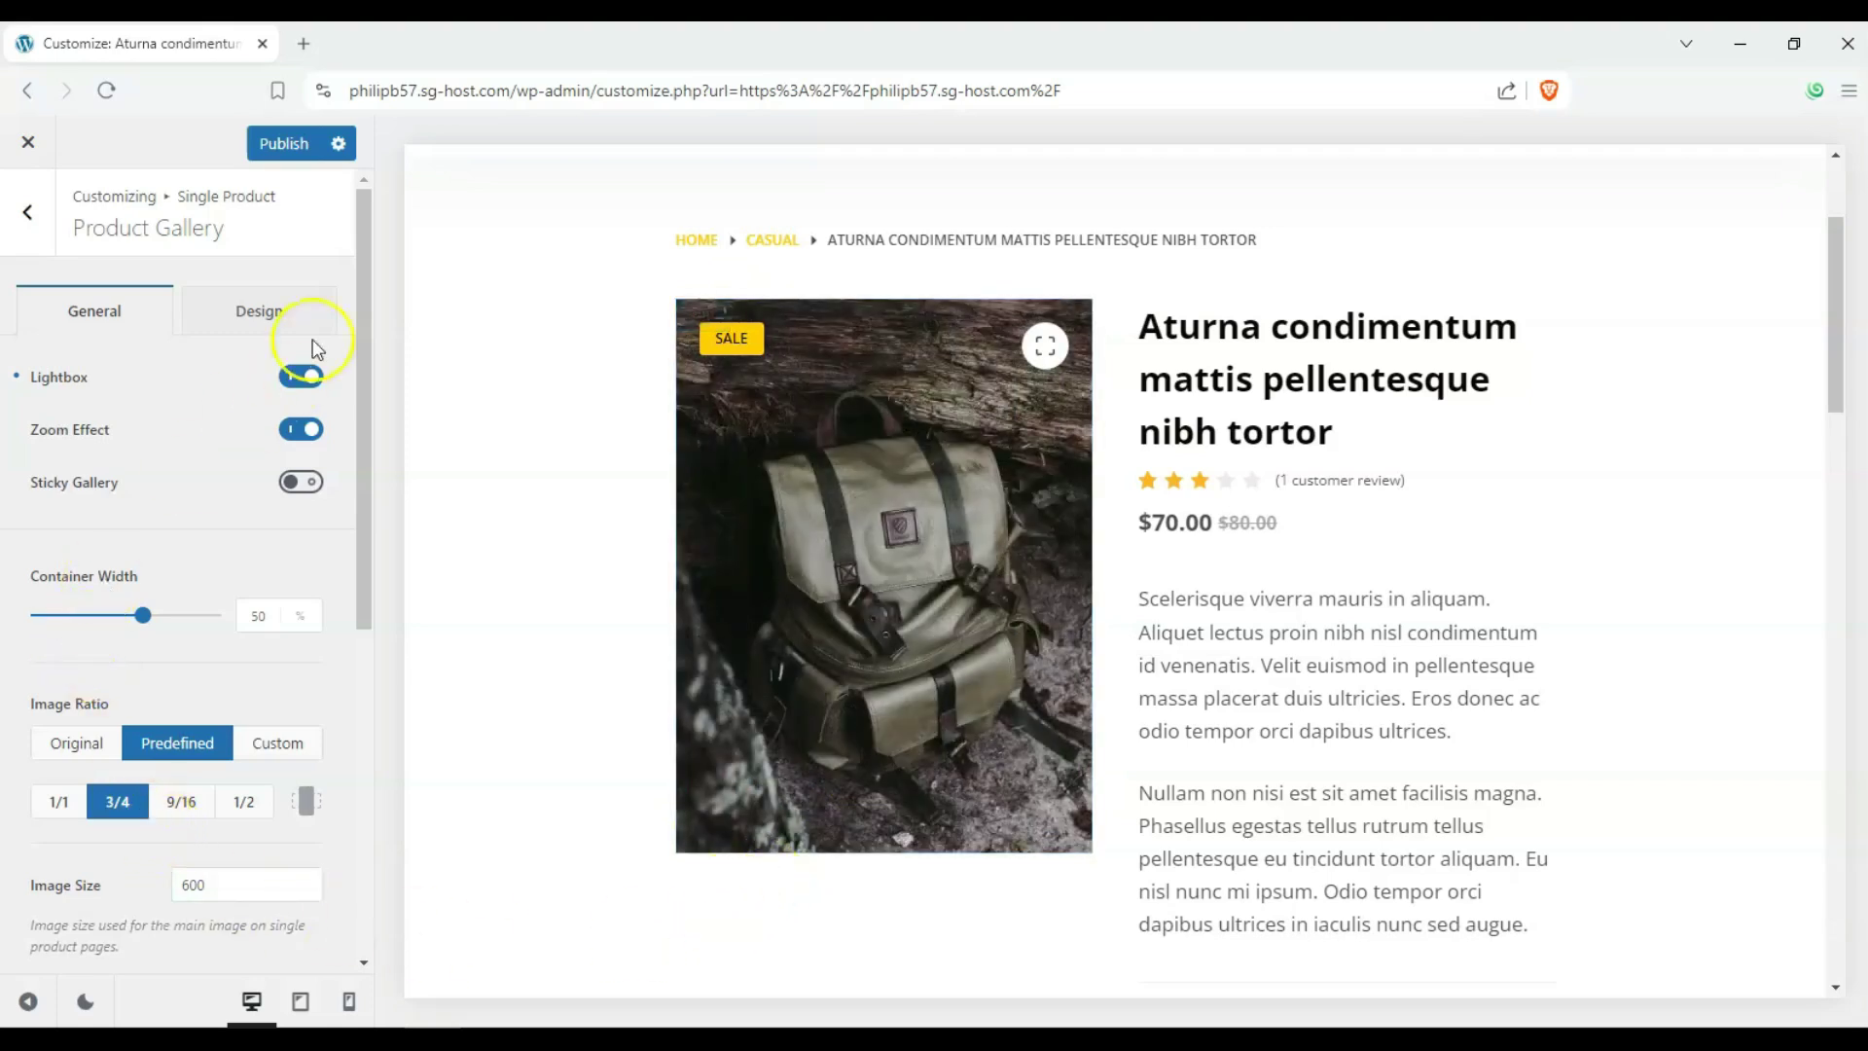
left_click(301, 376)
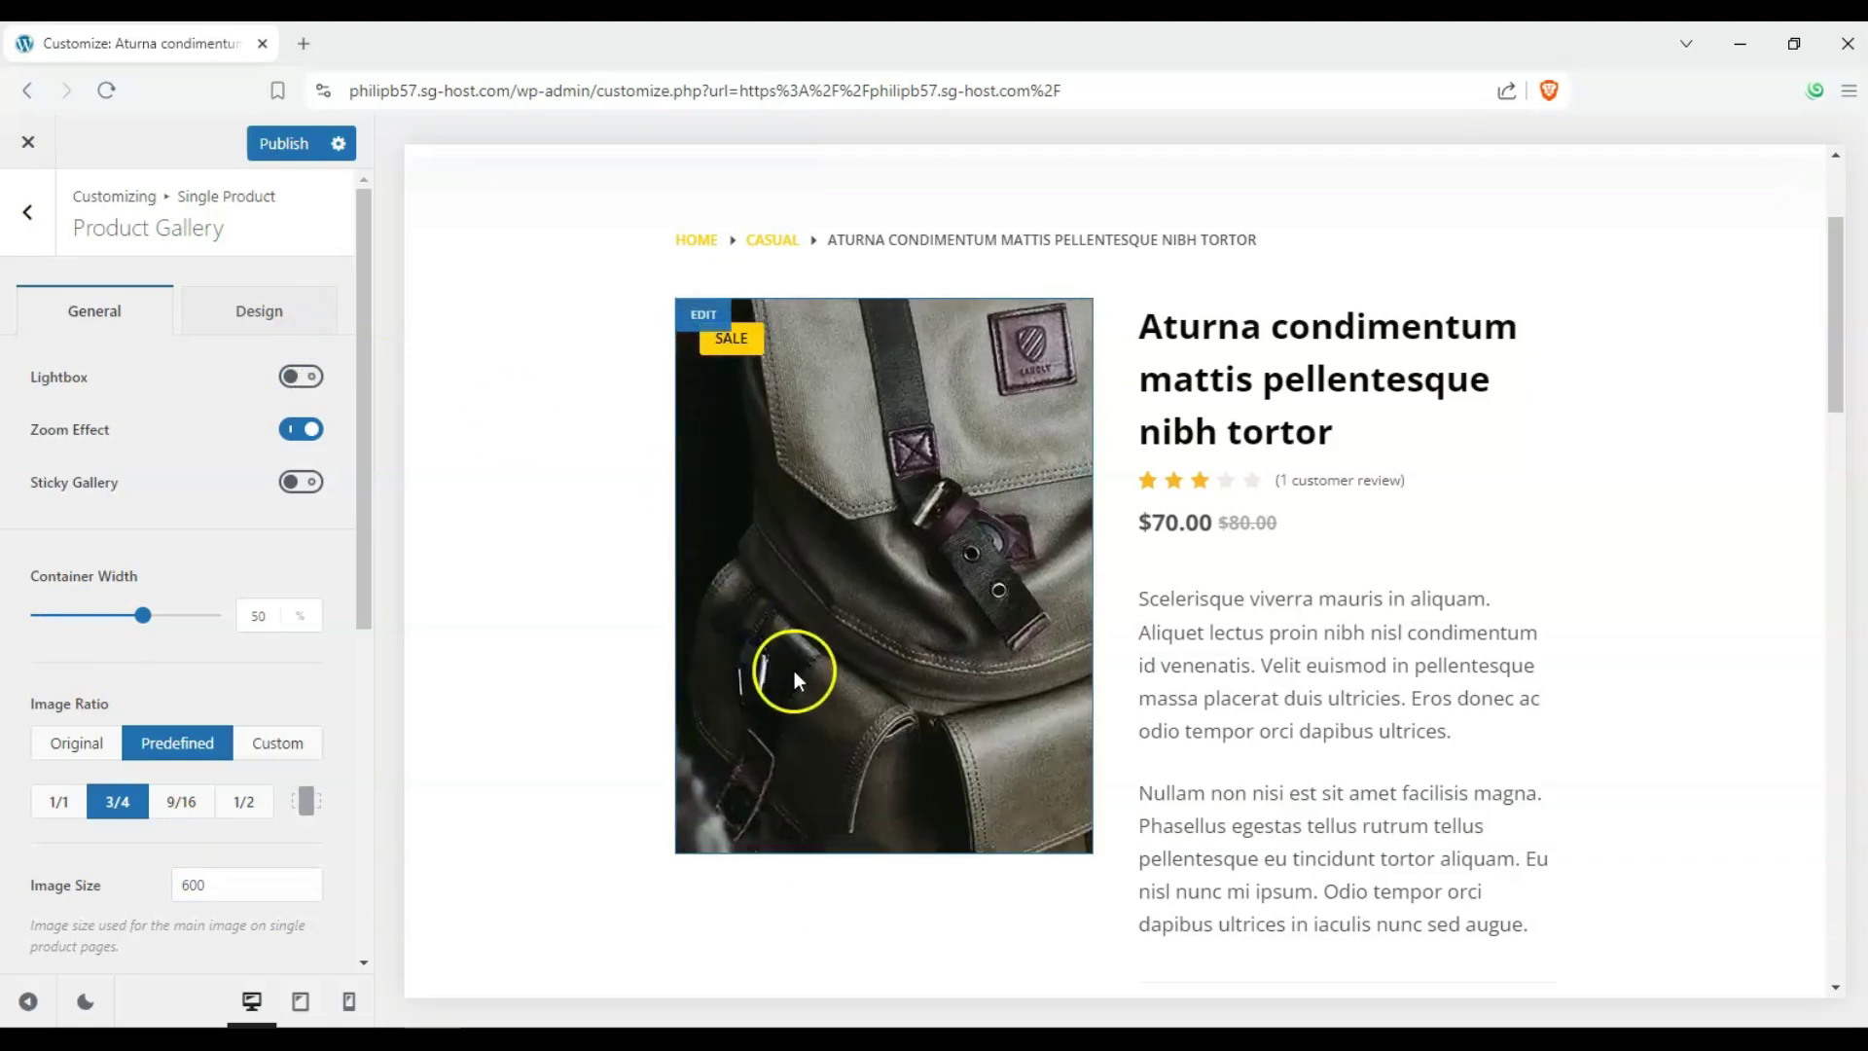
left_click(301, 377)
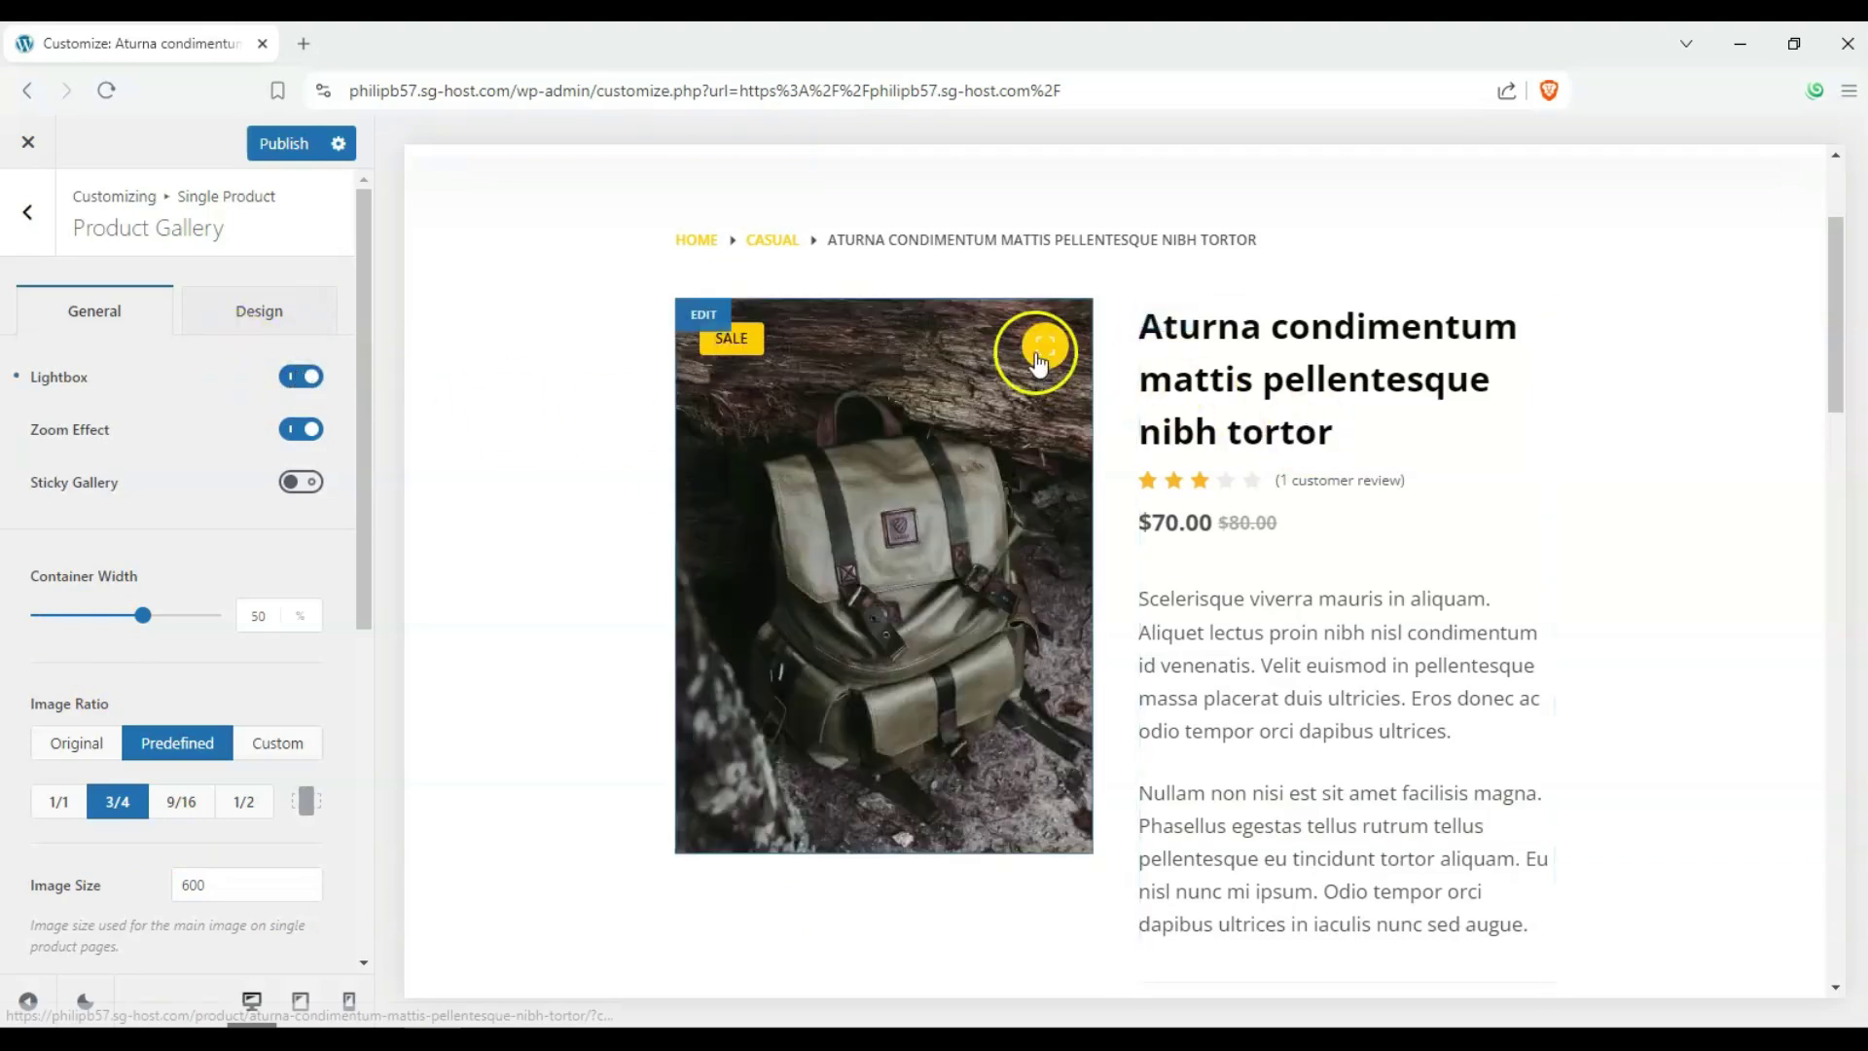
Step: Preview the backpack image in the lightbox with zoom, then turn the Lightbox off
left_click(1037, 350)
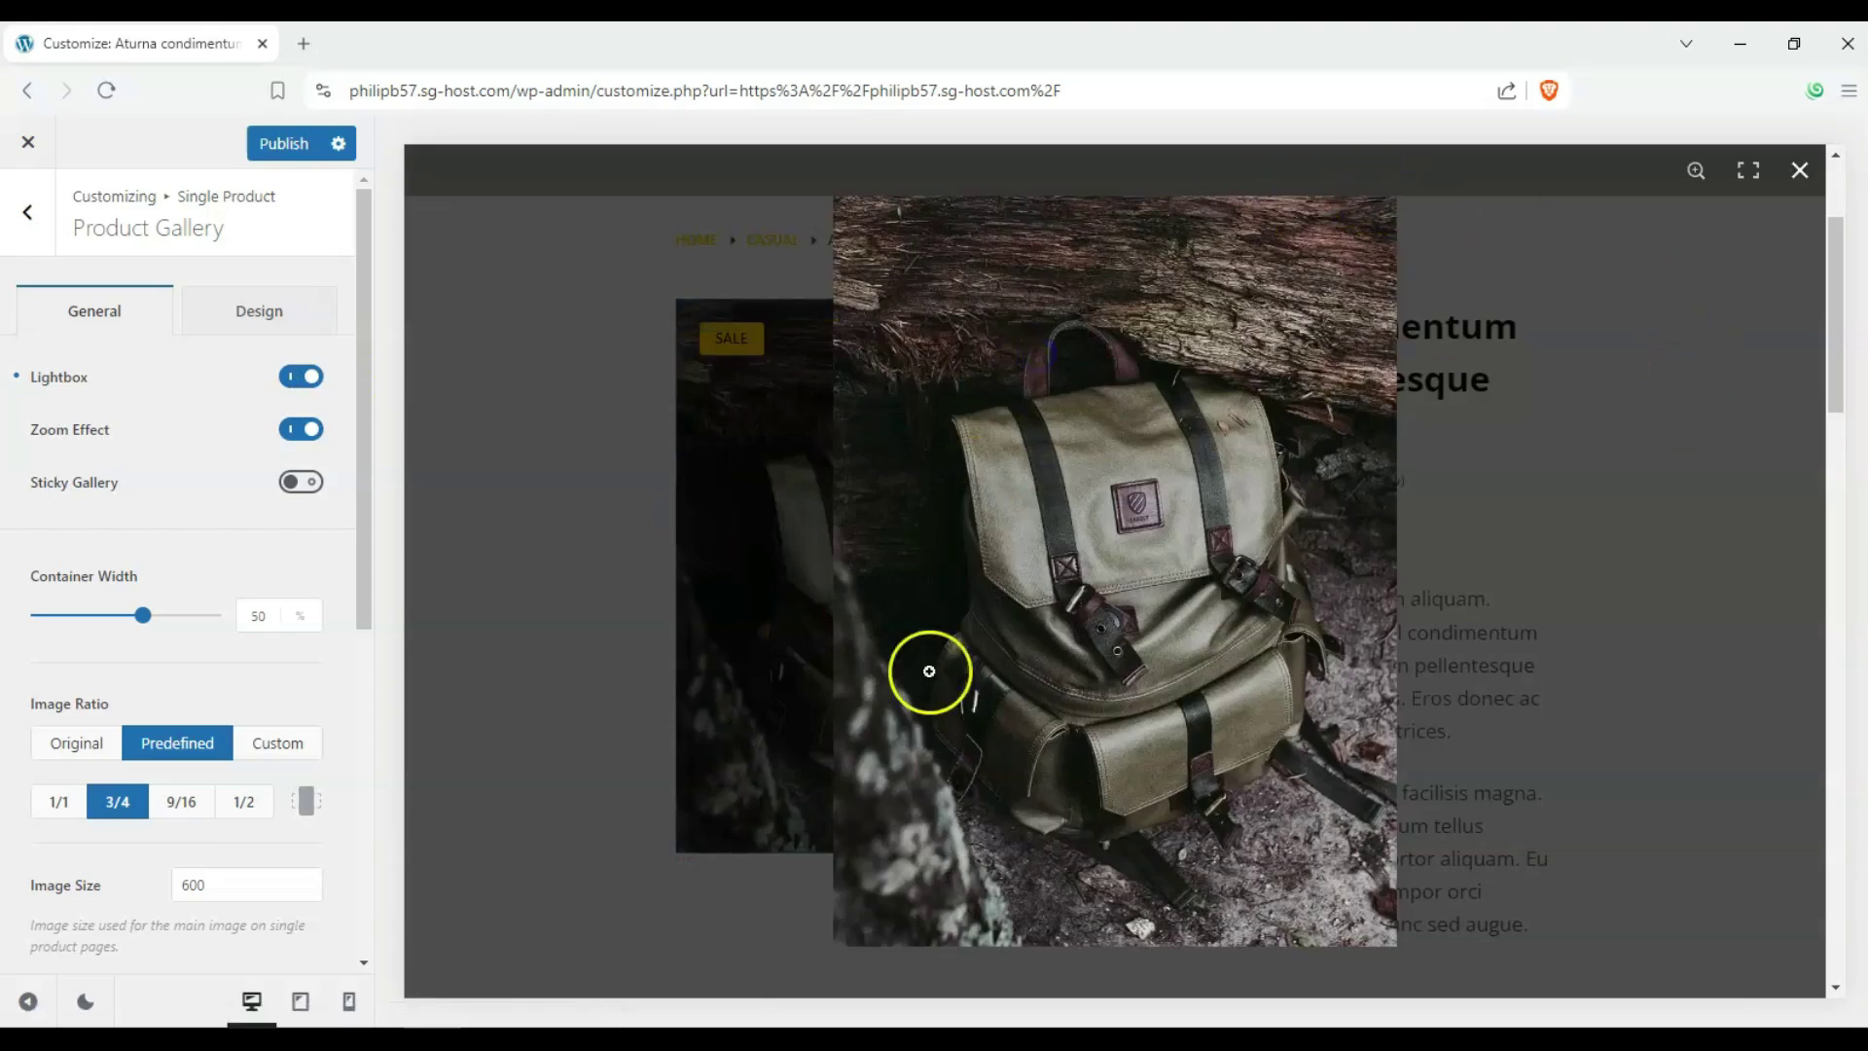
left_click(1172, 443)
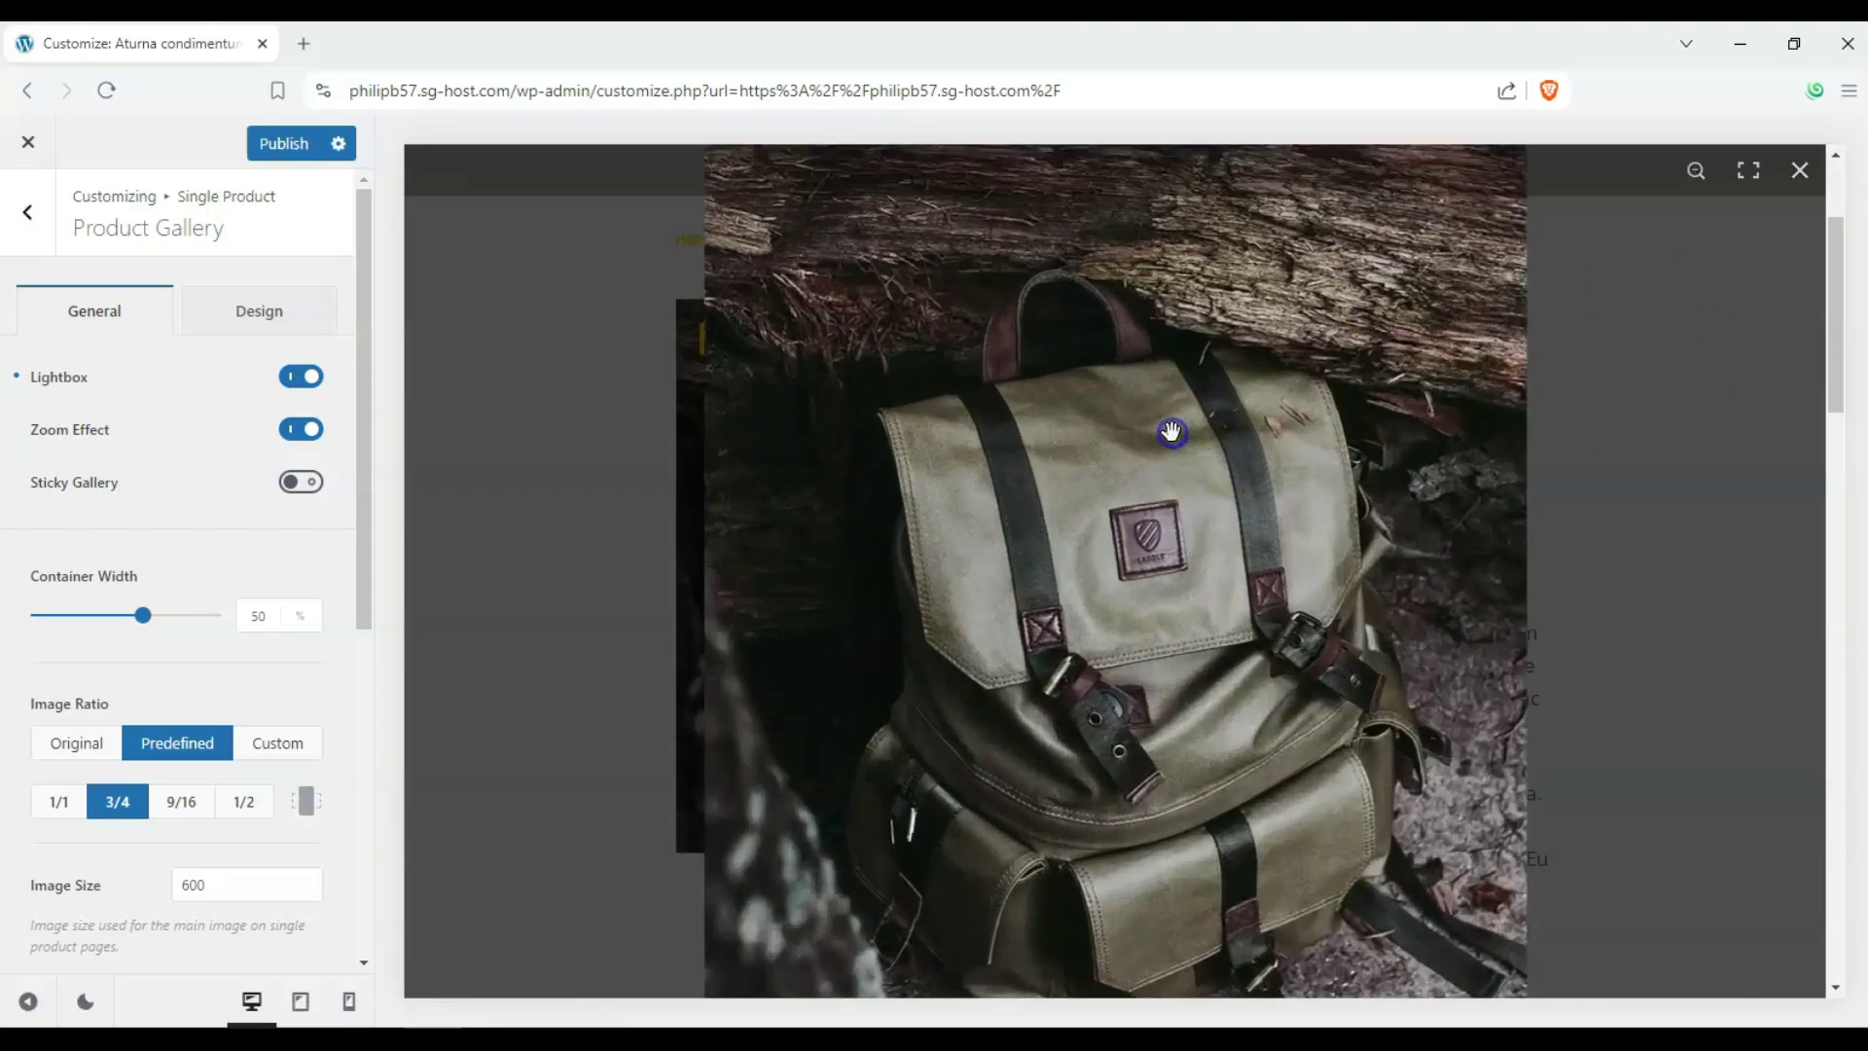
left_click(1175, 433)
left_click(1120, 340)
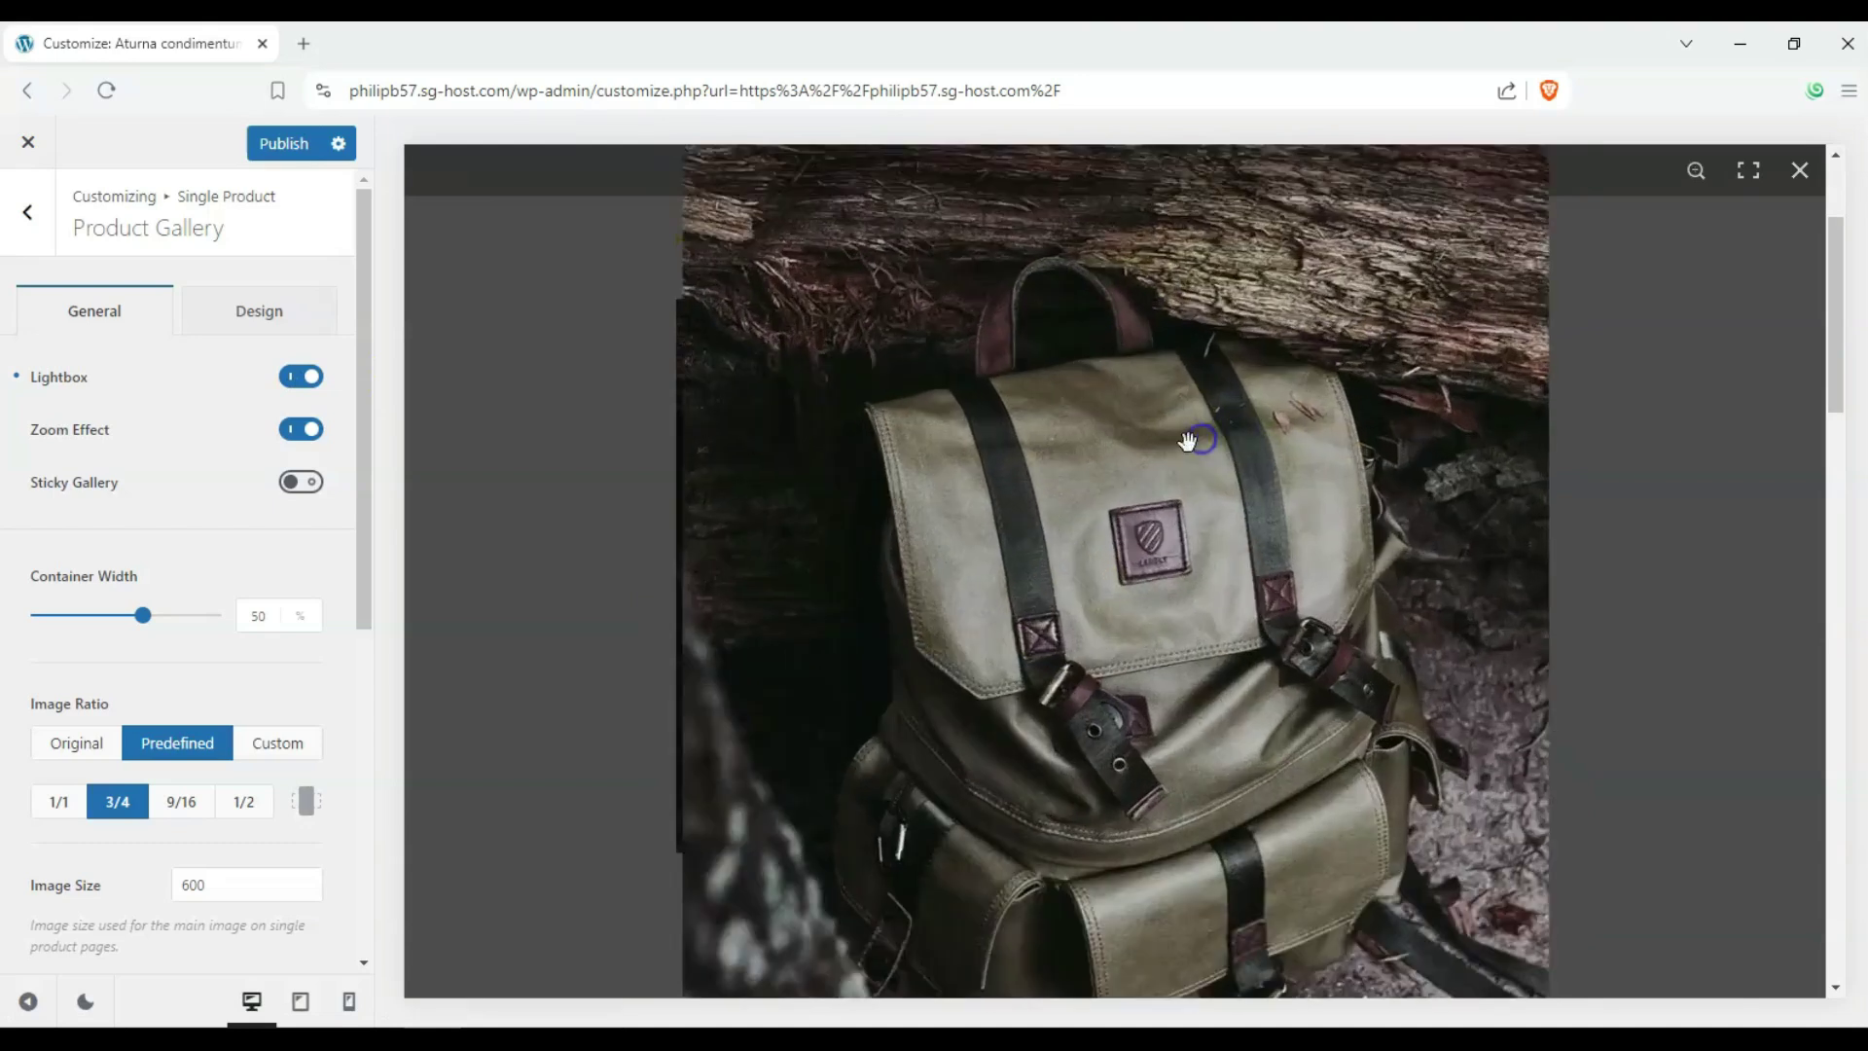
left_click(1067, 632)
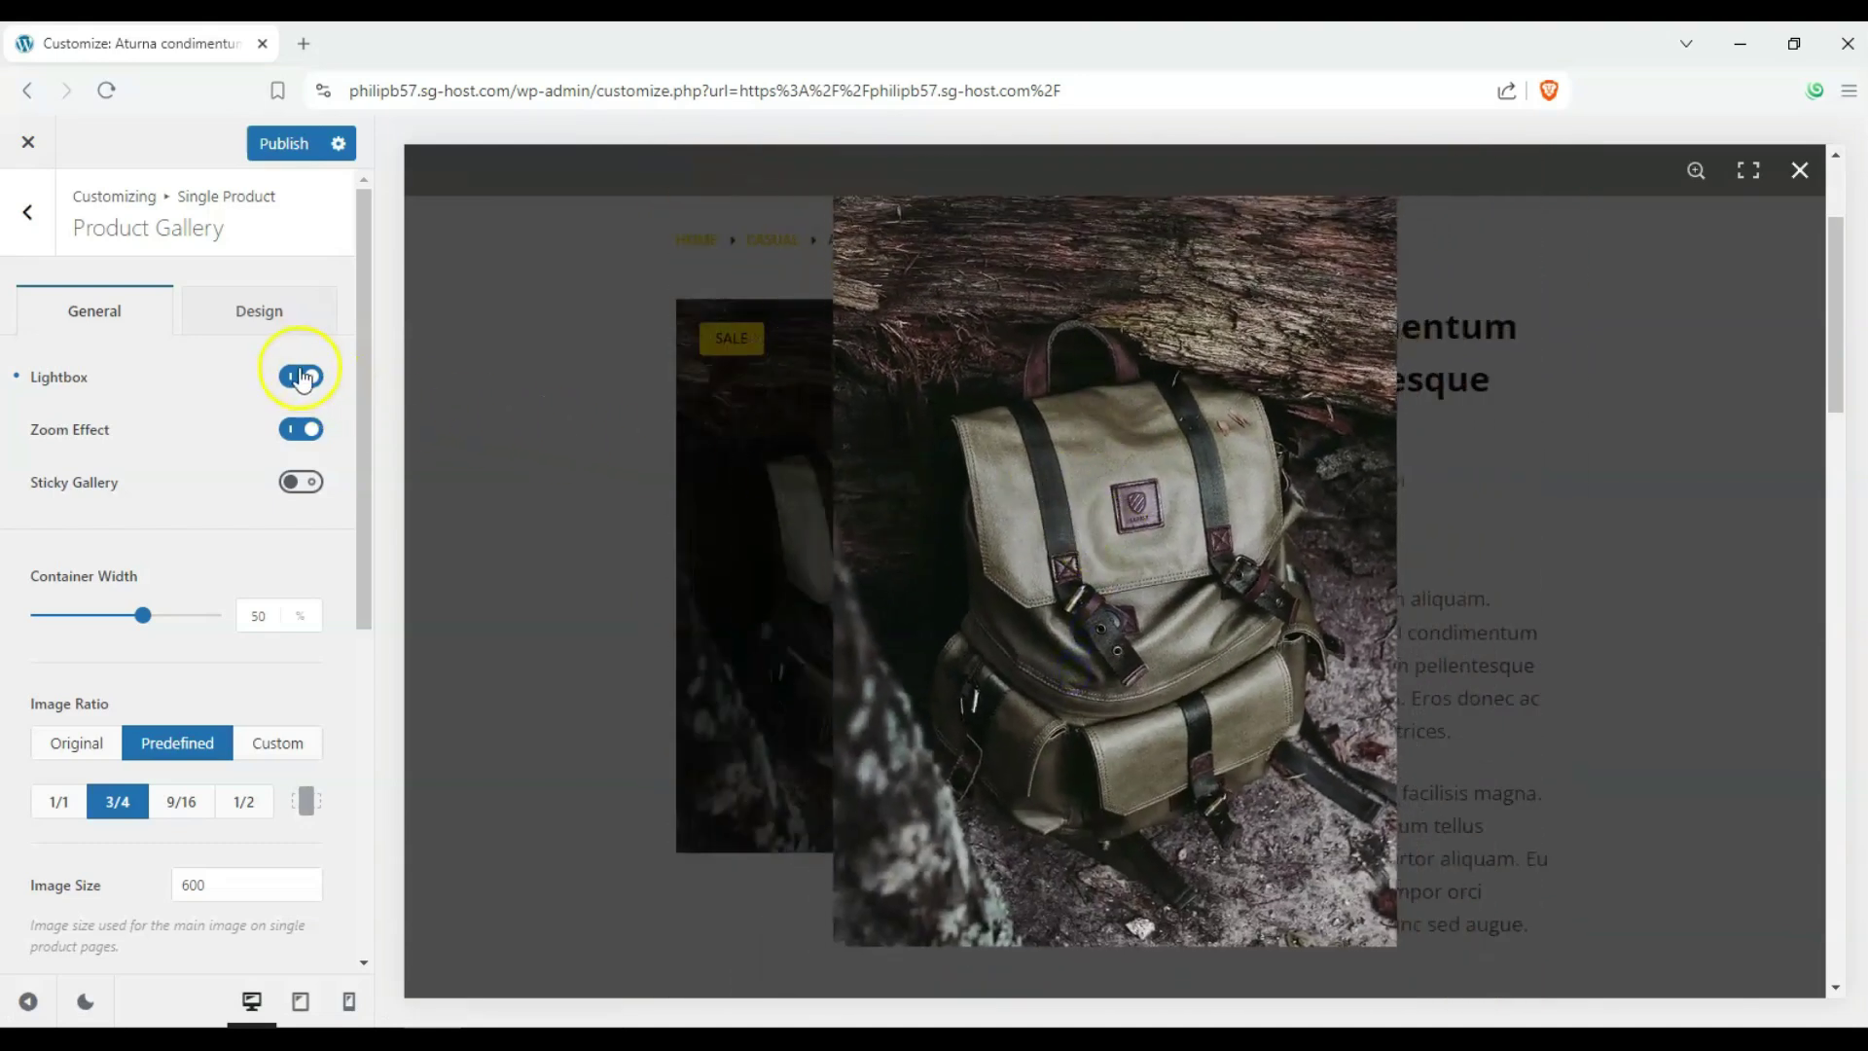
left_click(301, 376)
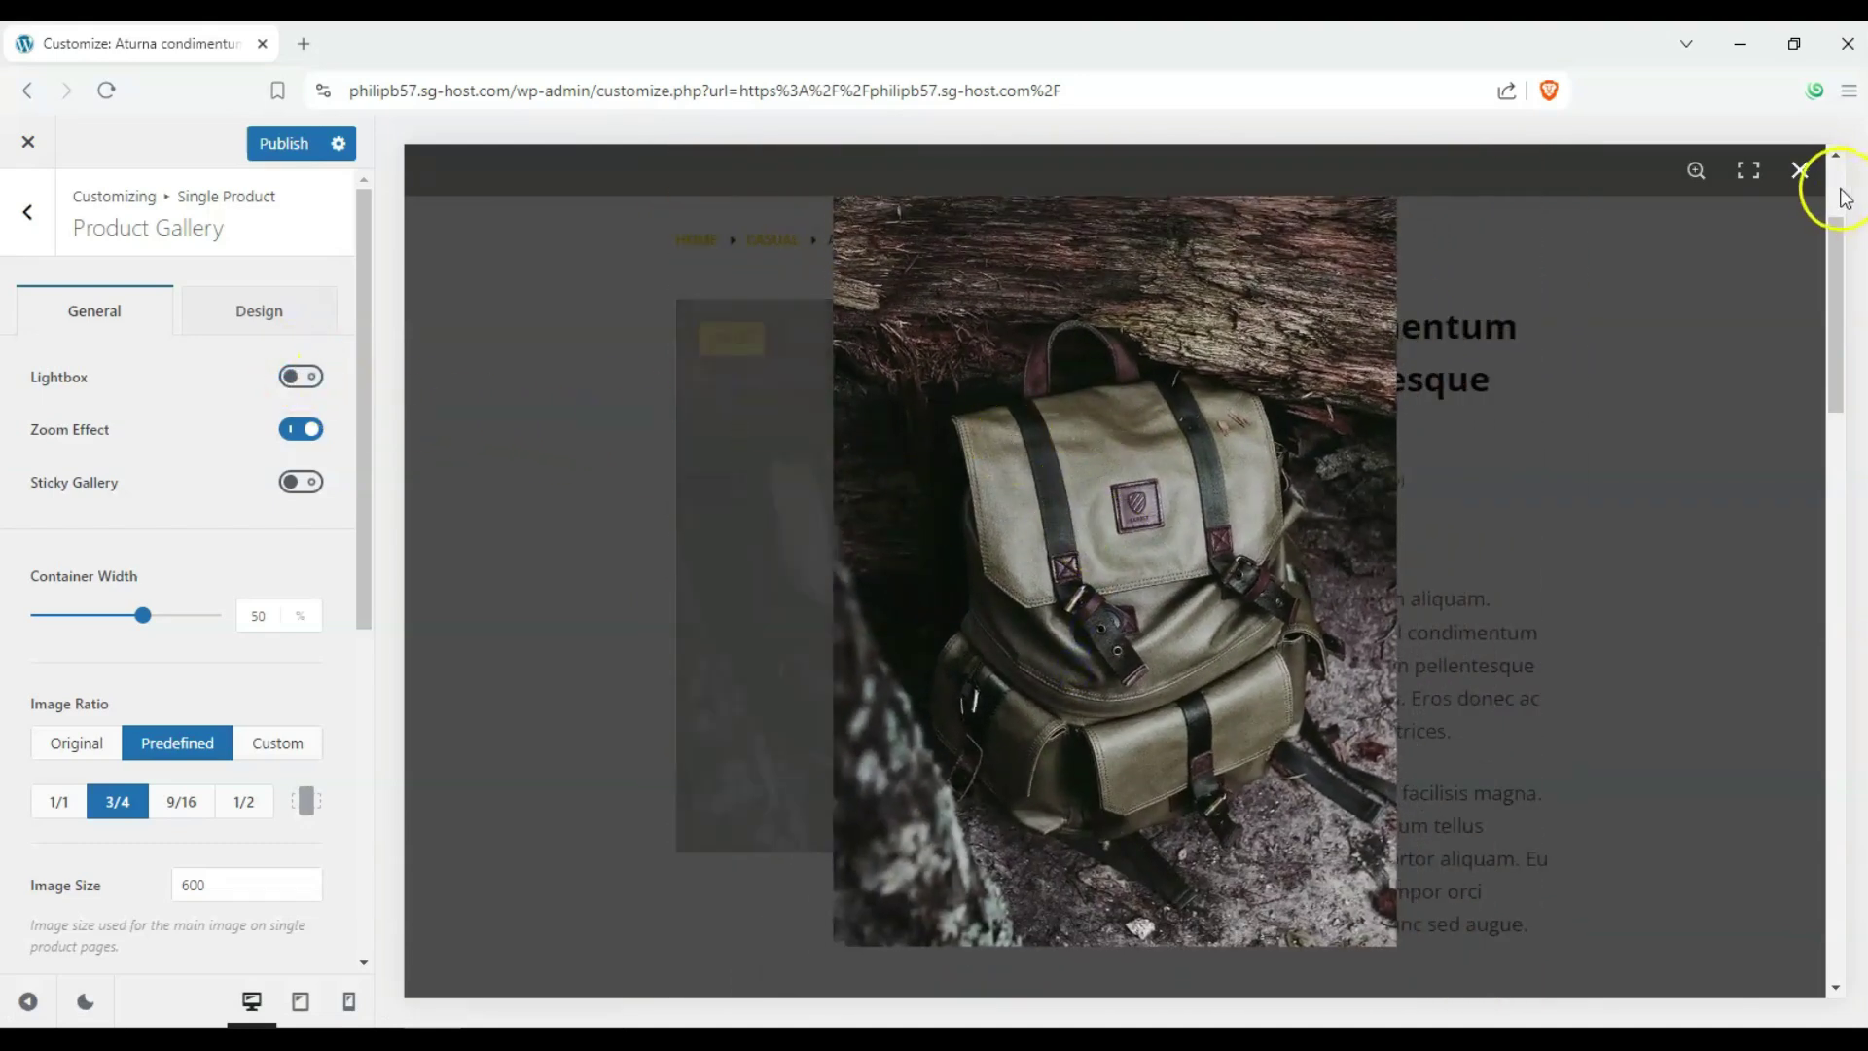
left_click(1799, 171)
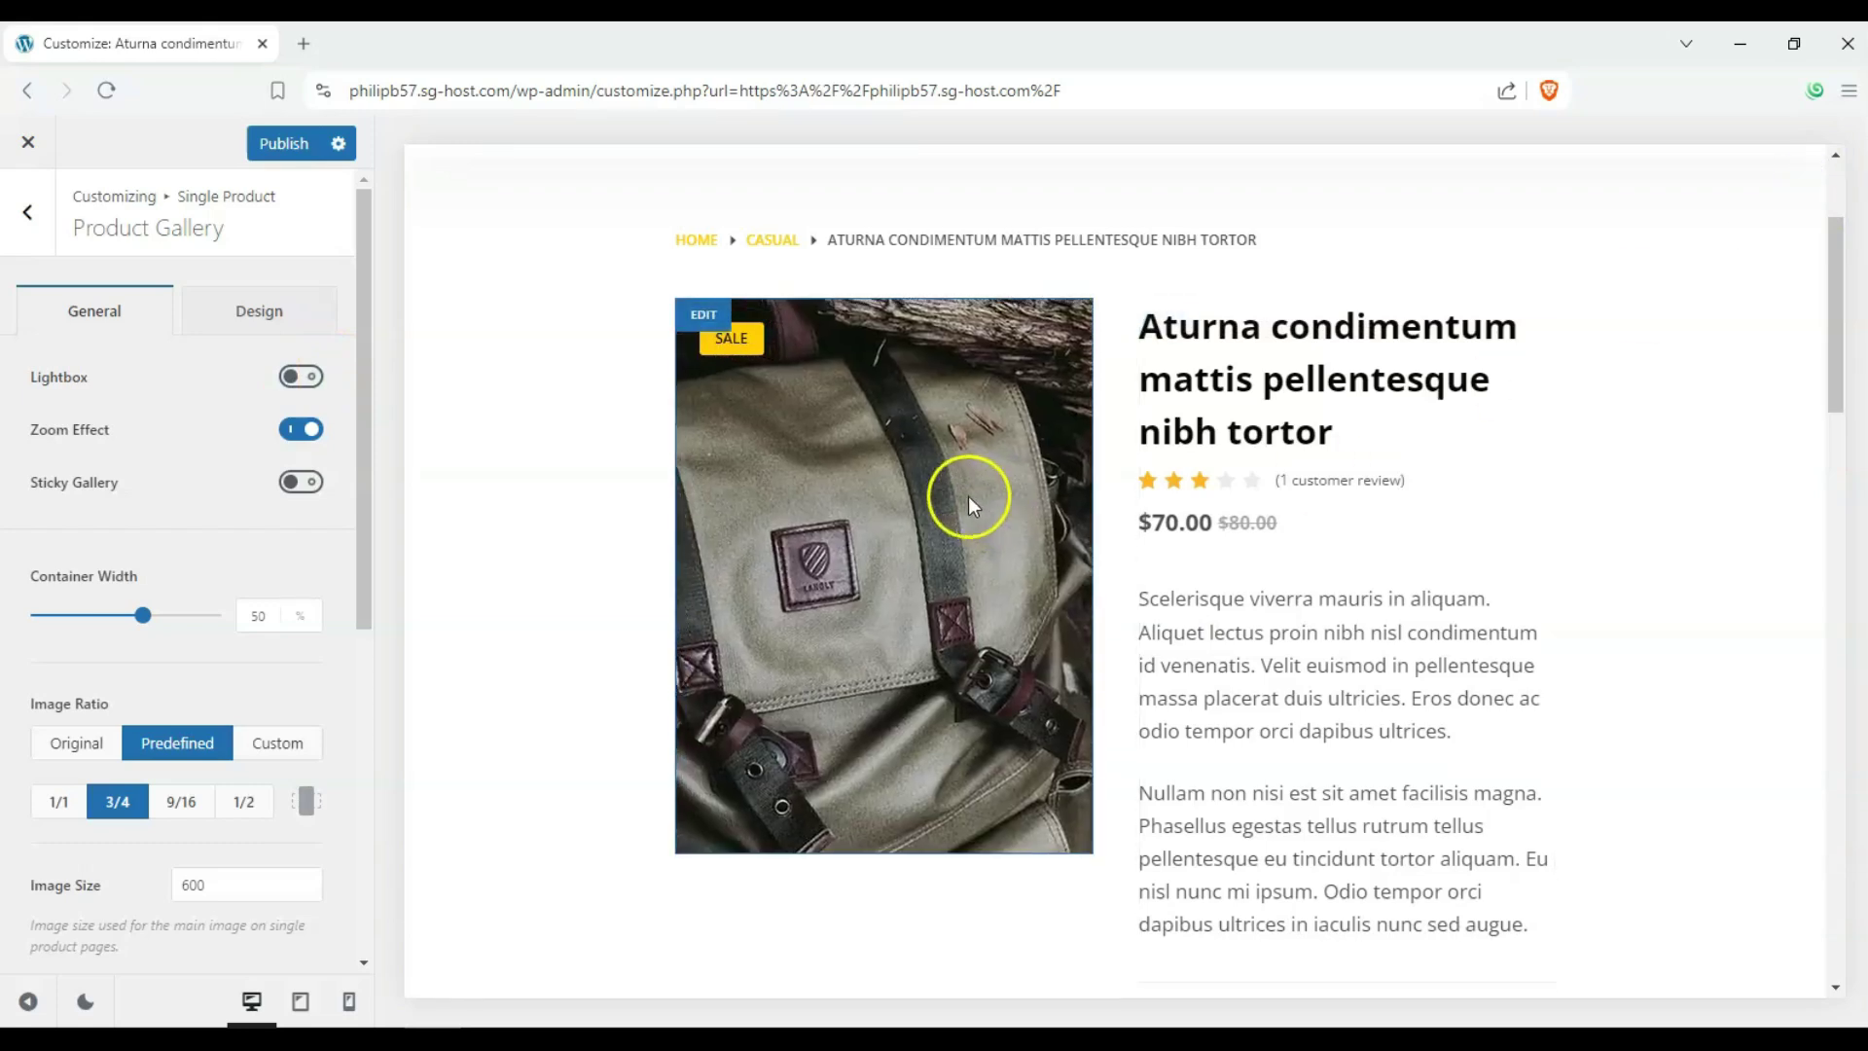
Step: Turn off the Zoom Effect and enable Sticky Gallery for the product gallery
left_click(305, 429)
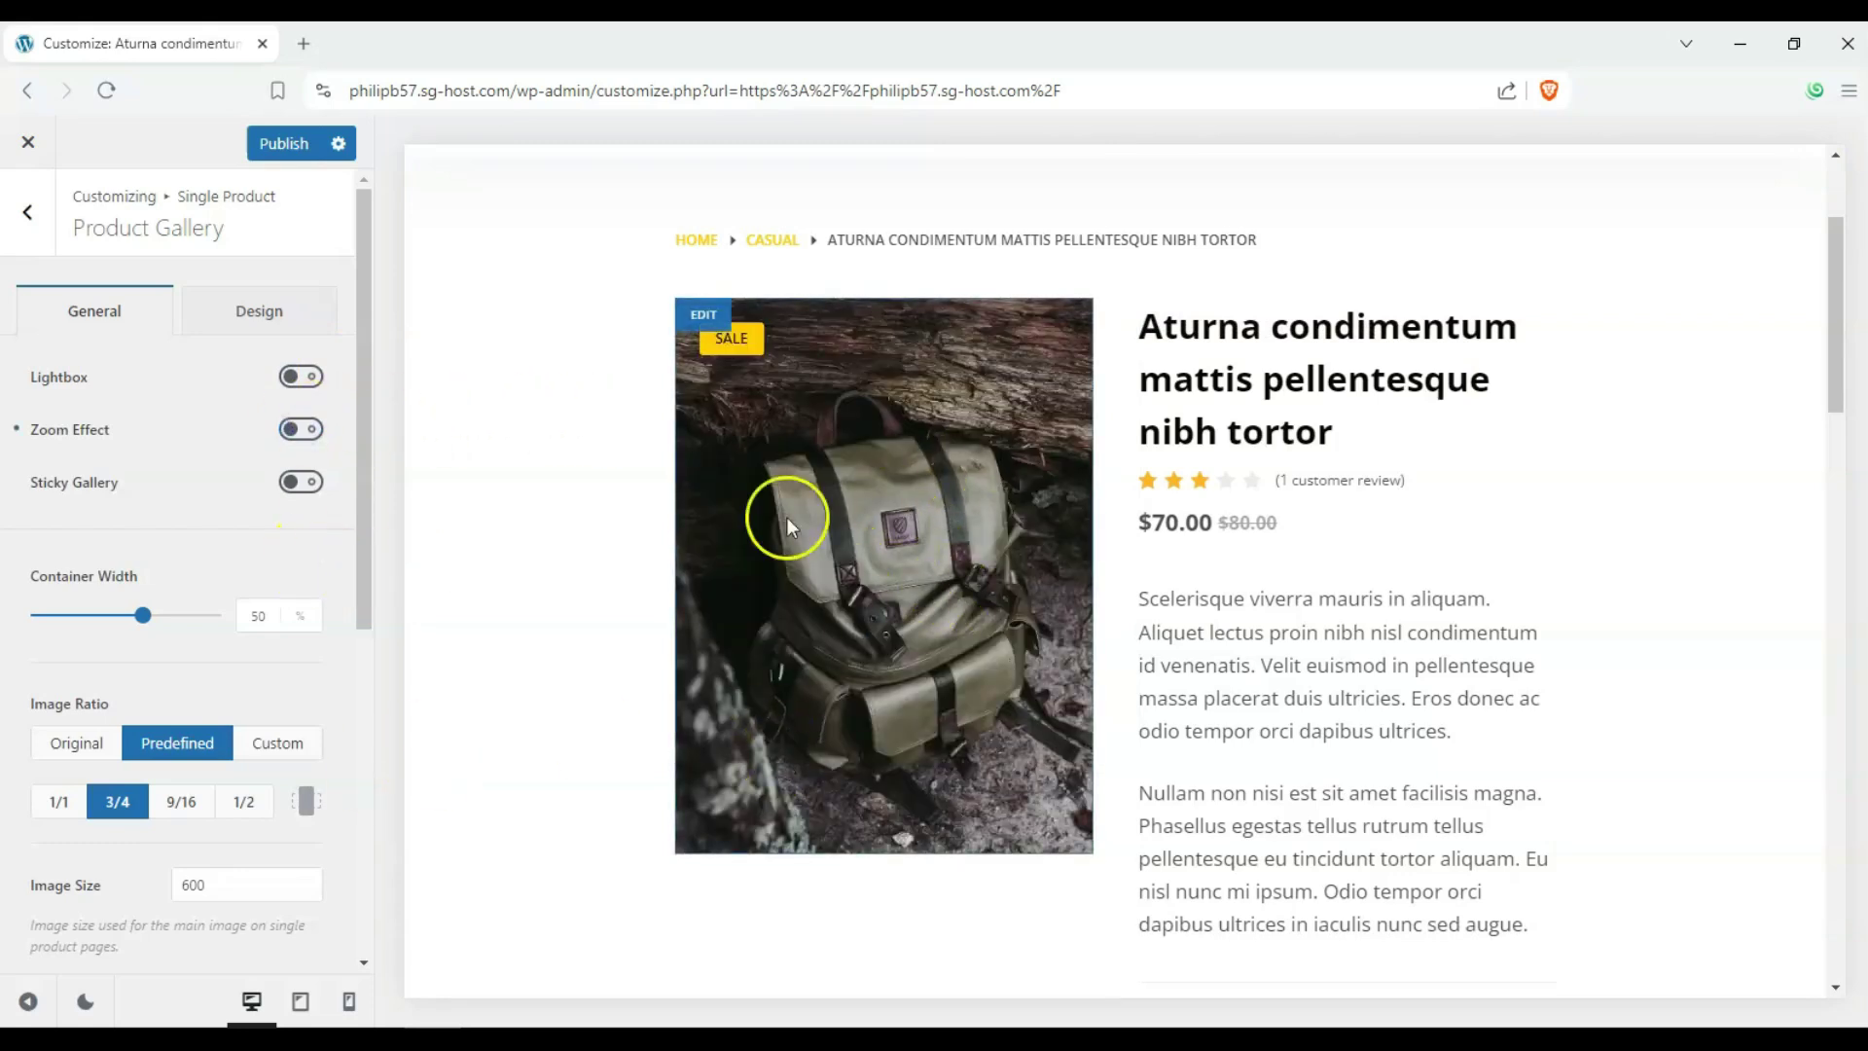
left_click(303, 482)
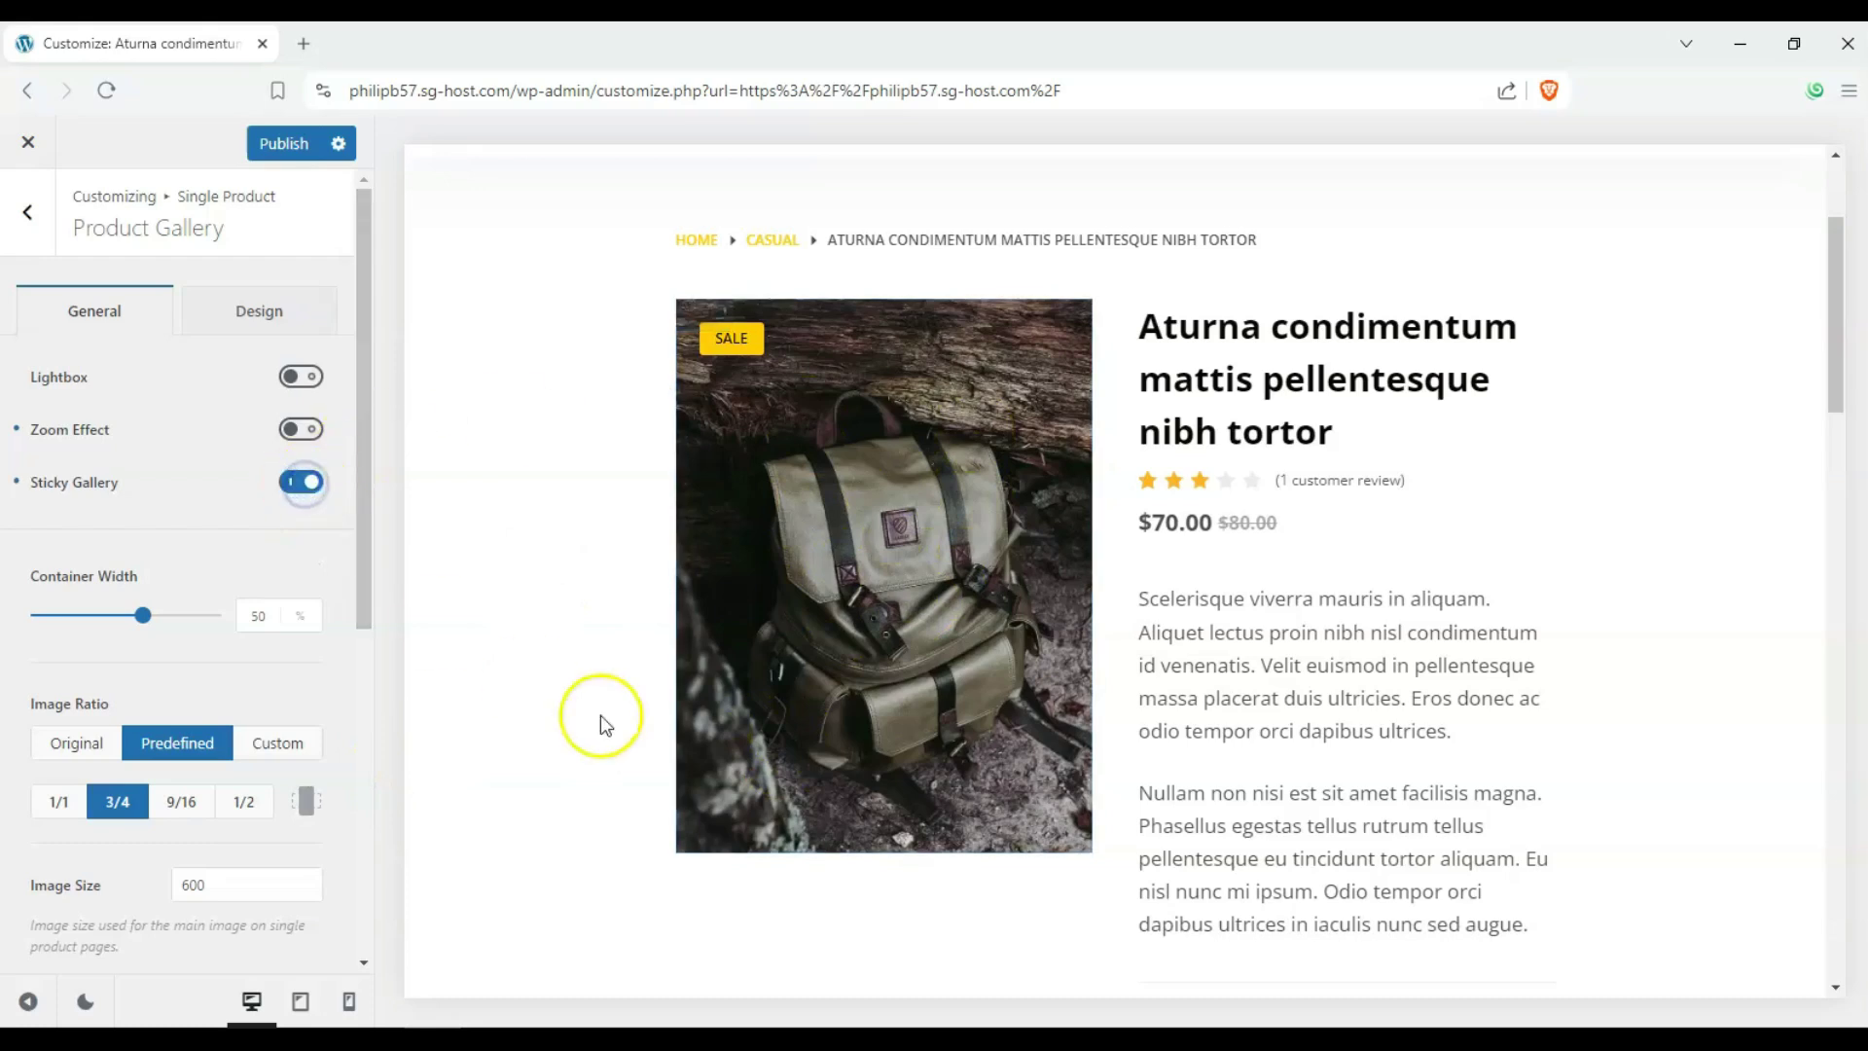
scroll(903, 597, "down", 8)
scroll(581, 539, "up", 7)
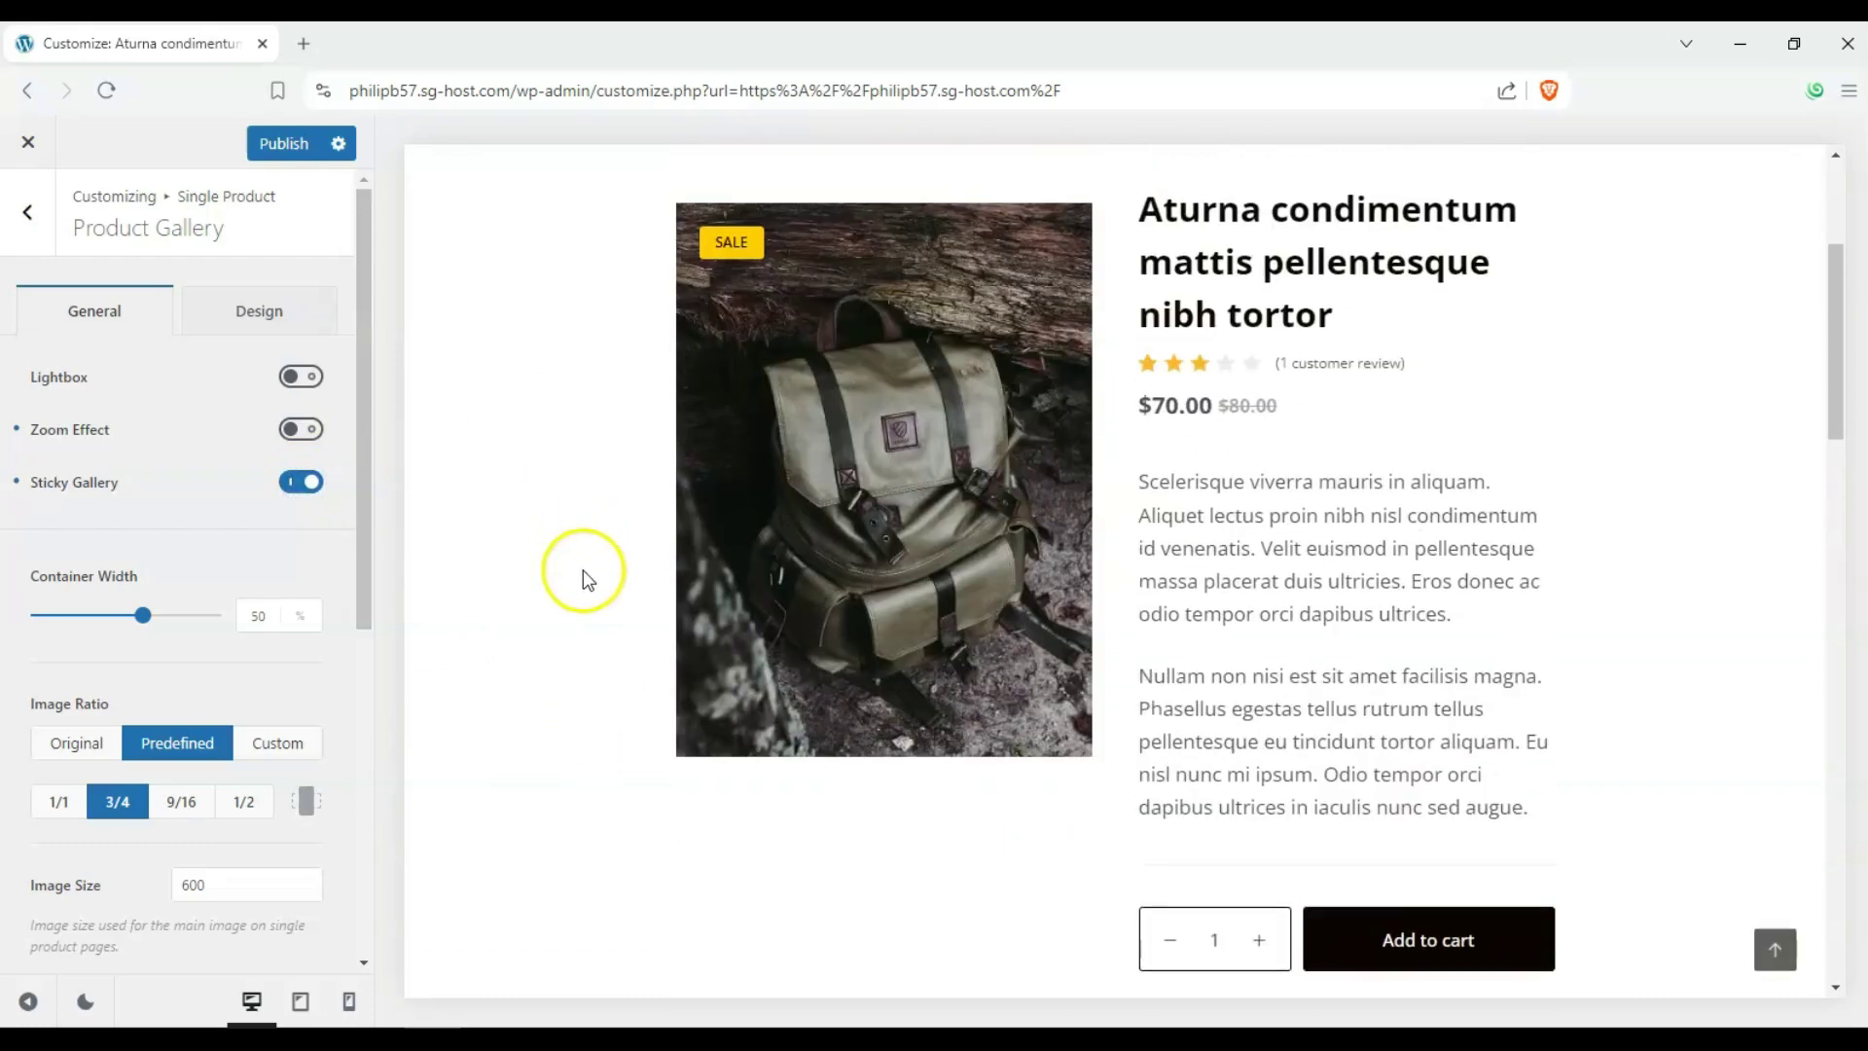
scroll(582, 580, "down", 10)
scroll(820, 527, "up", 10)
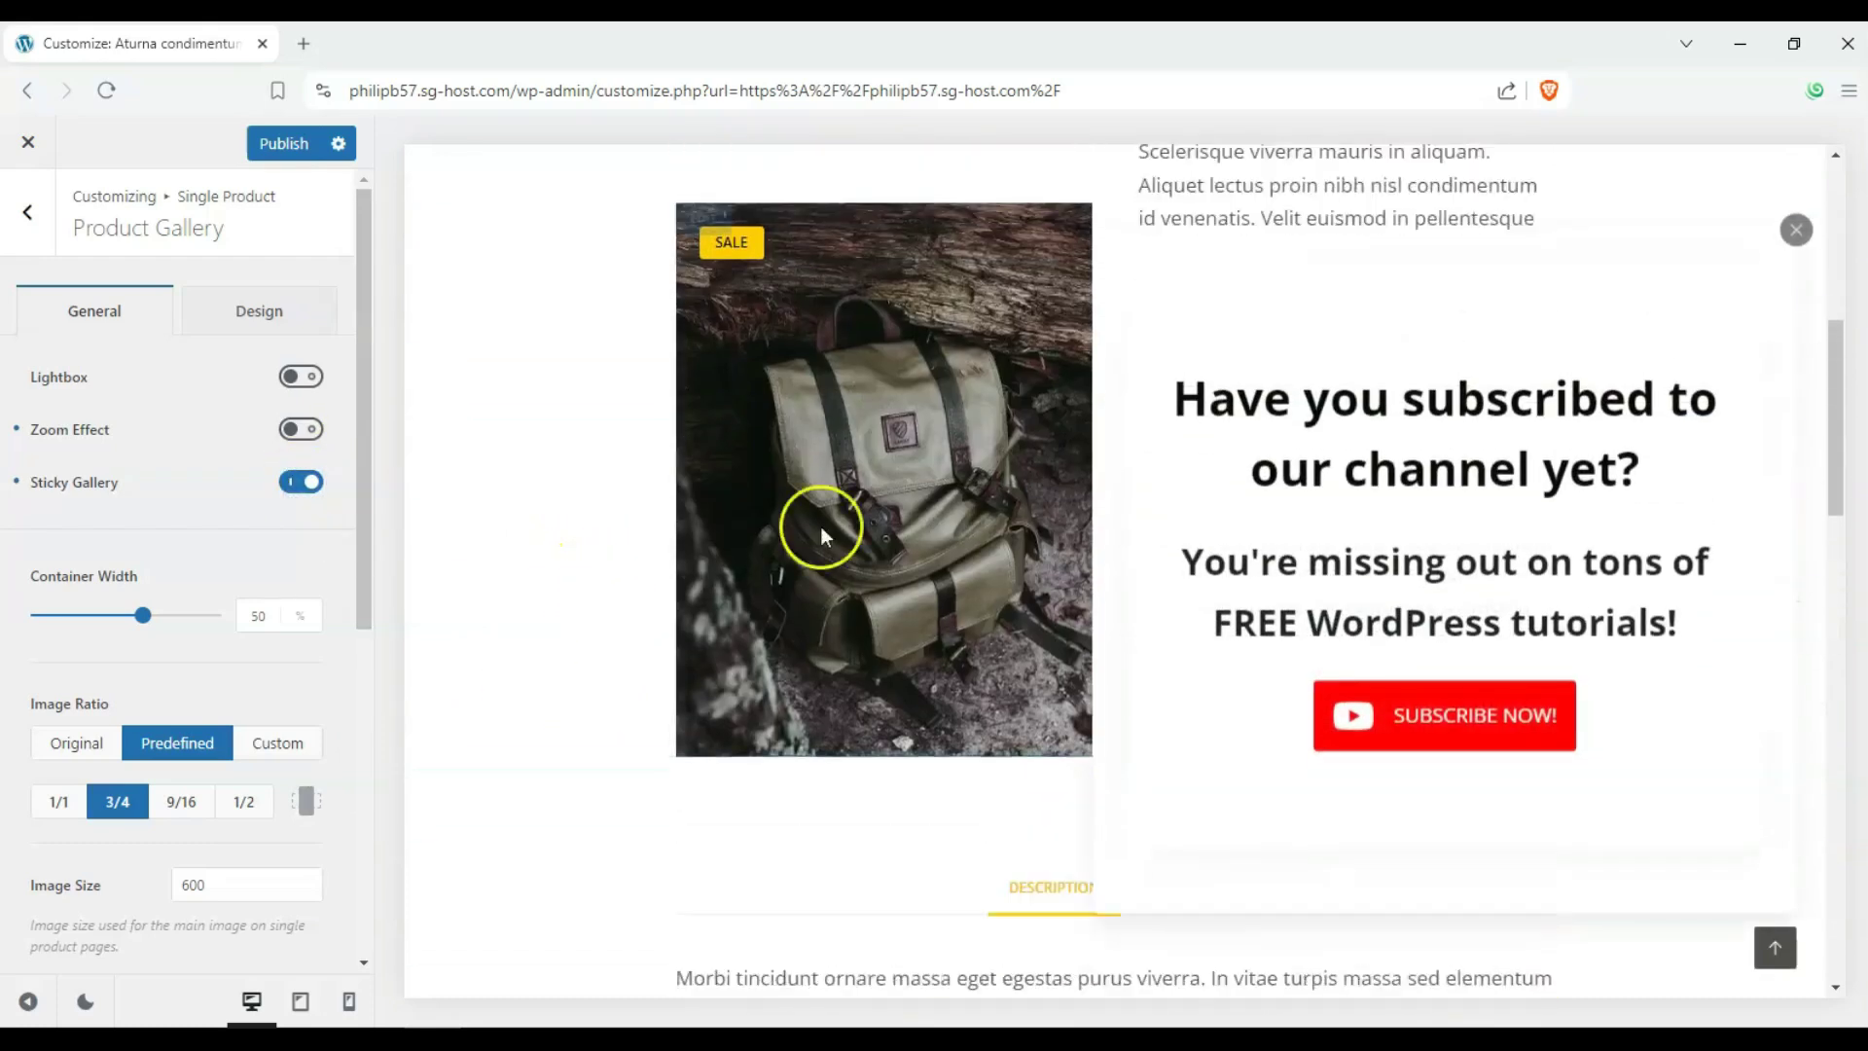
left_click(1825, 241)
Step: Narrow the gallery to 44% width and settle on the predefined 9/16 image ratio
mouse_move(153, 634)
left_mouse_down()
mouse_move(89, 629)
mouse_move(151, 628)
mouse_move(118, 634)
left_mouse_up()
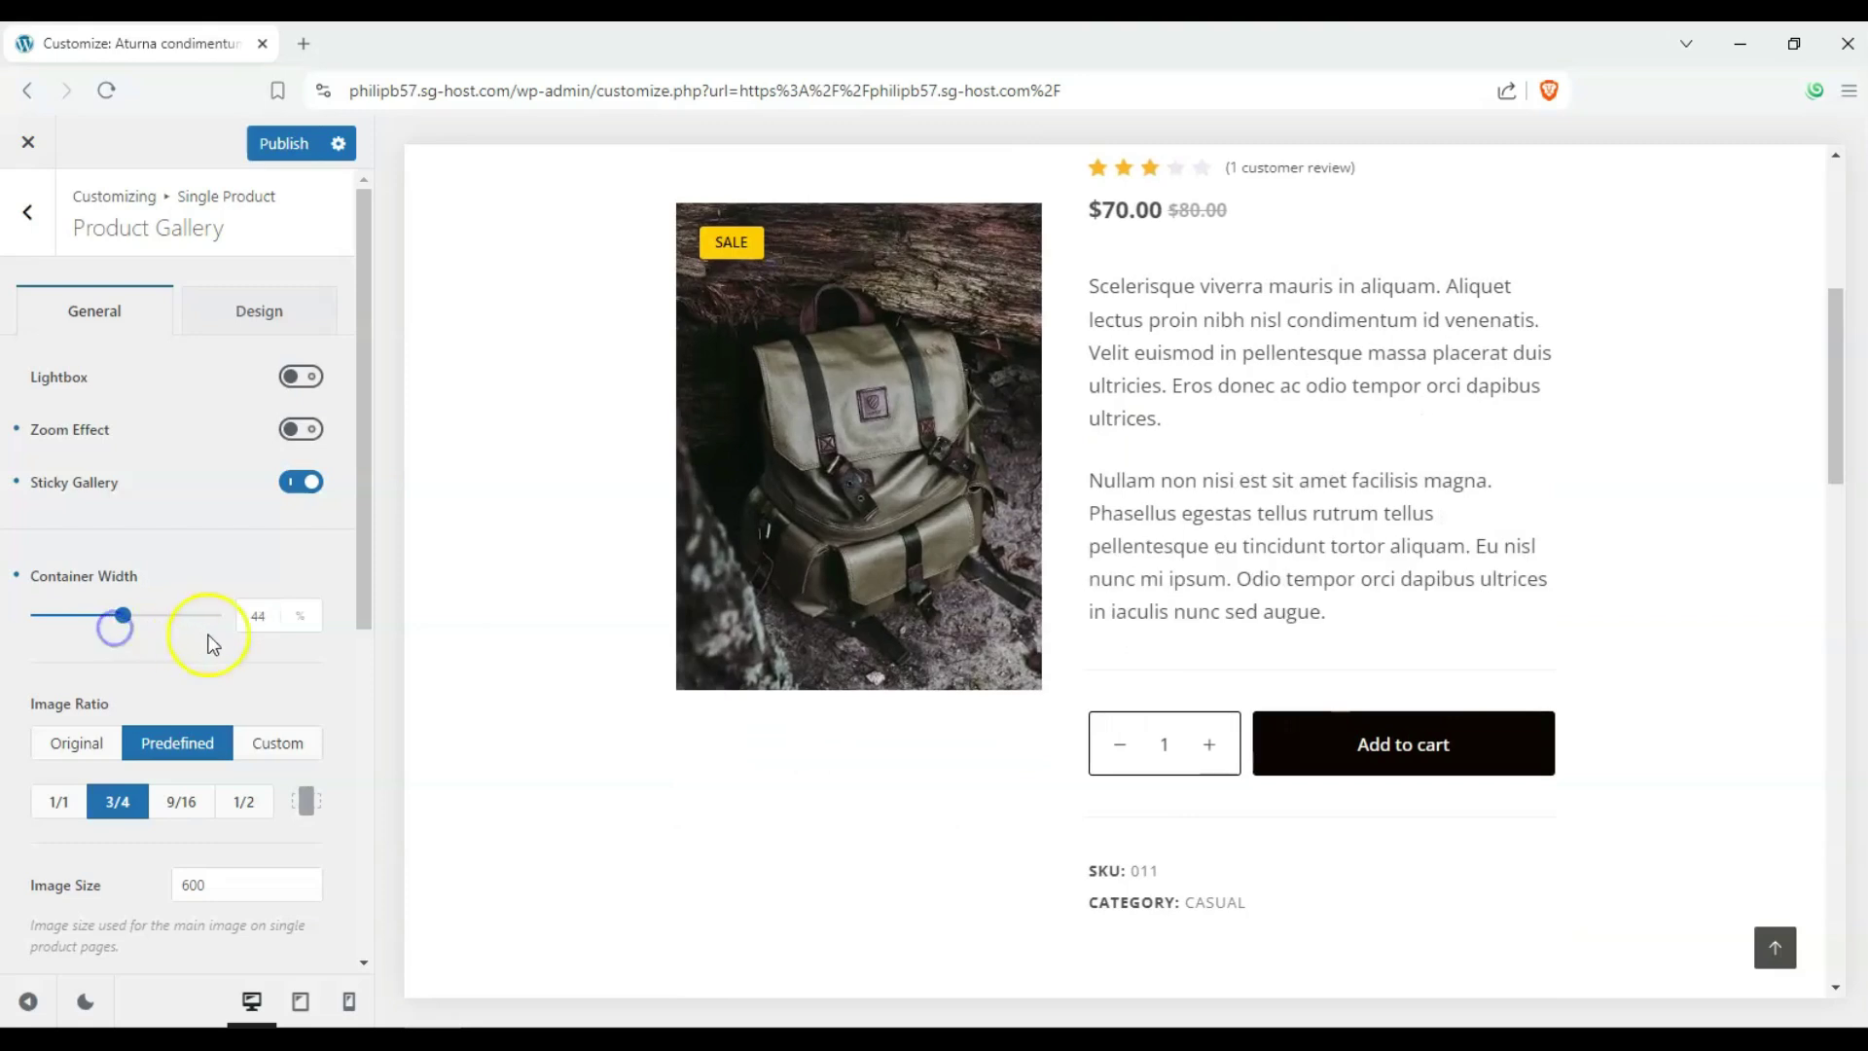
scroll(195, 687, "down", 1)
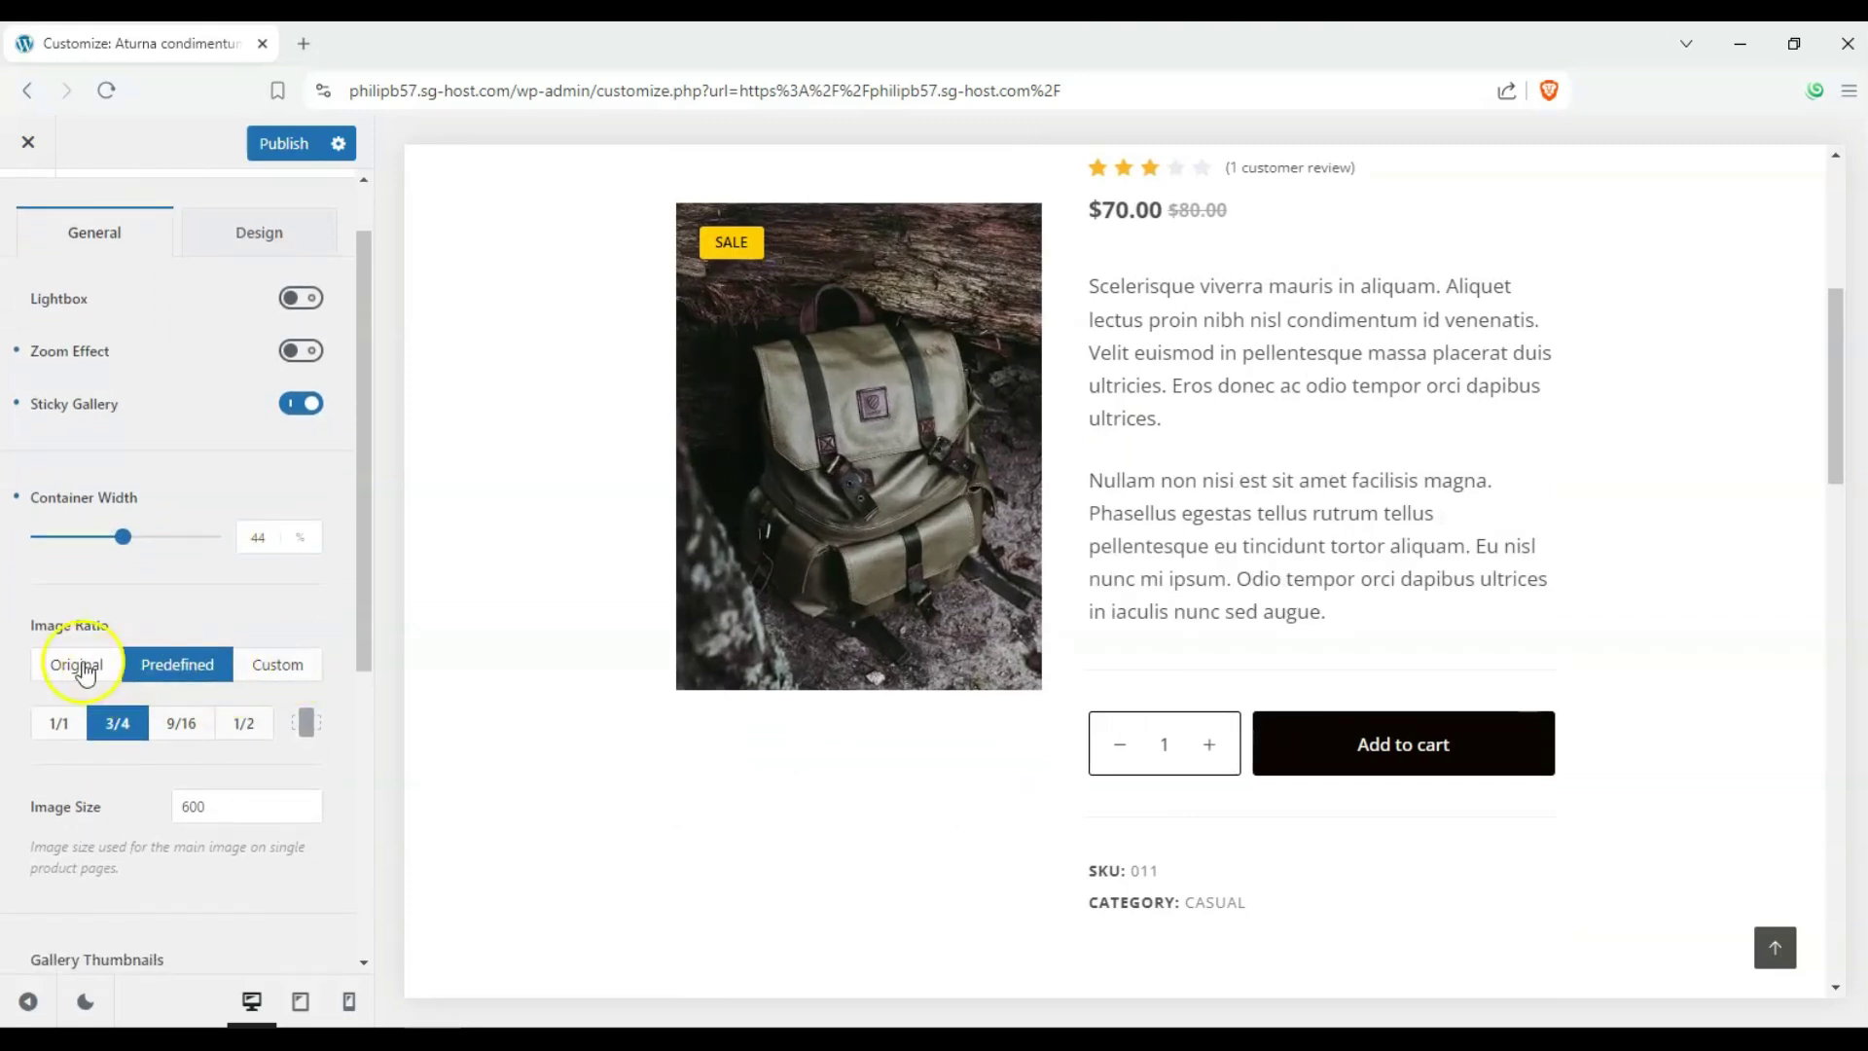
left_click(251, 730)
left_click(173, 729)
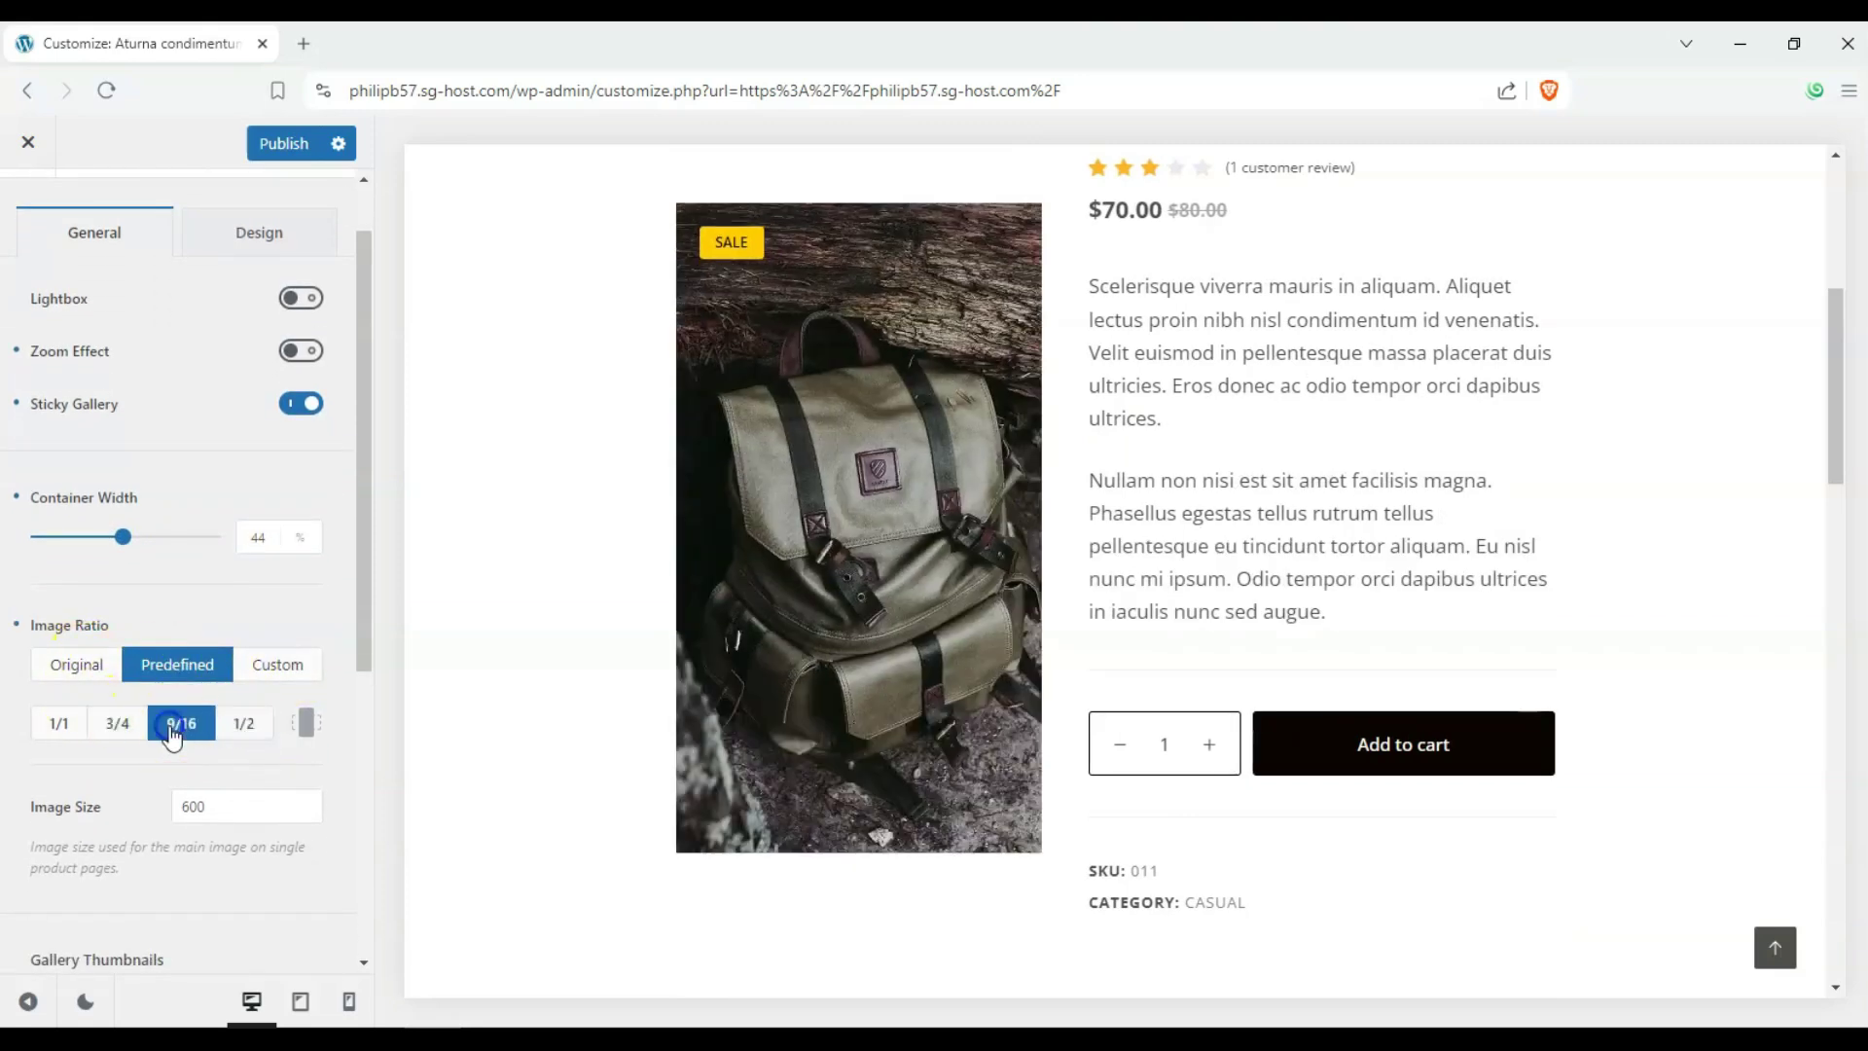
left_click(303, 724)
left_click(304, 724)
left_click(304, 723)
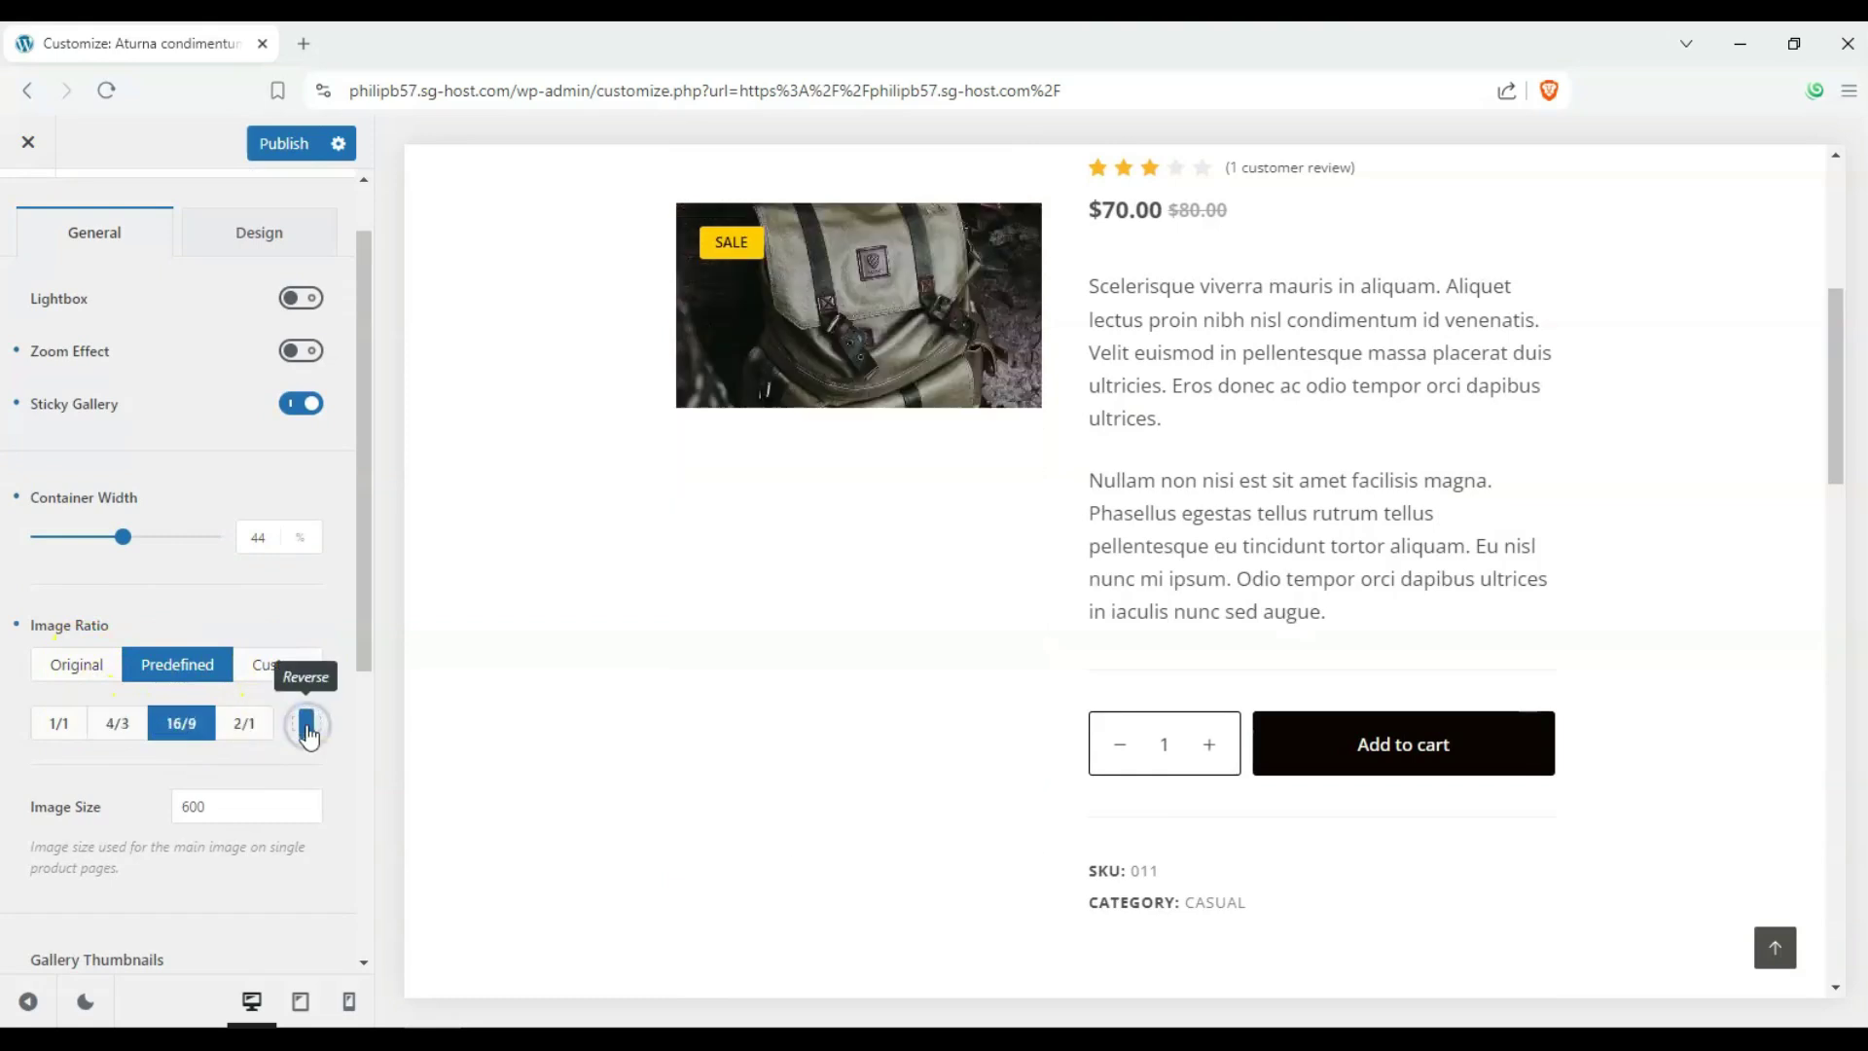
left_click(303, 724)
left_click(117, 722)
left_click(60, 730)
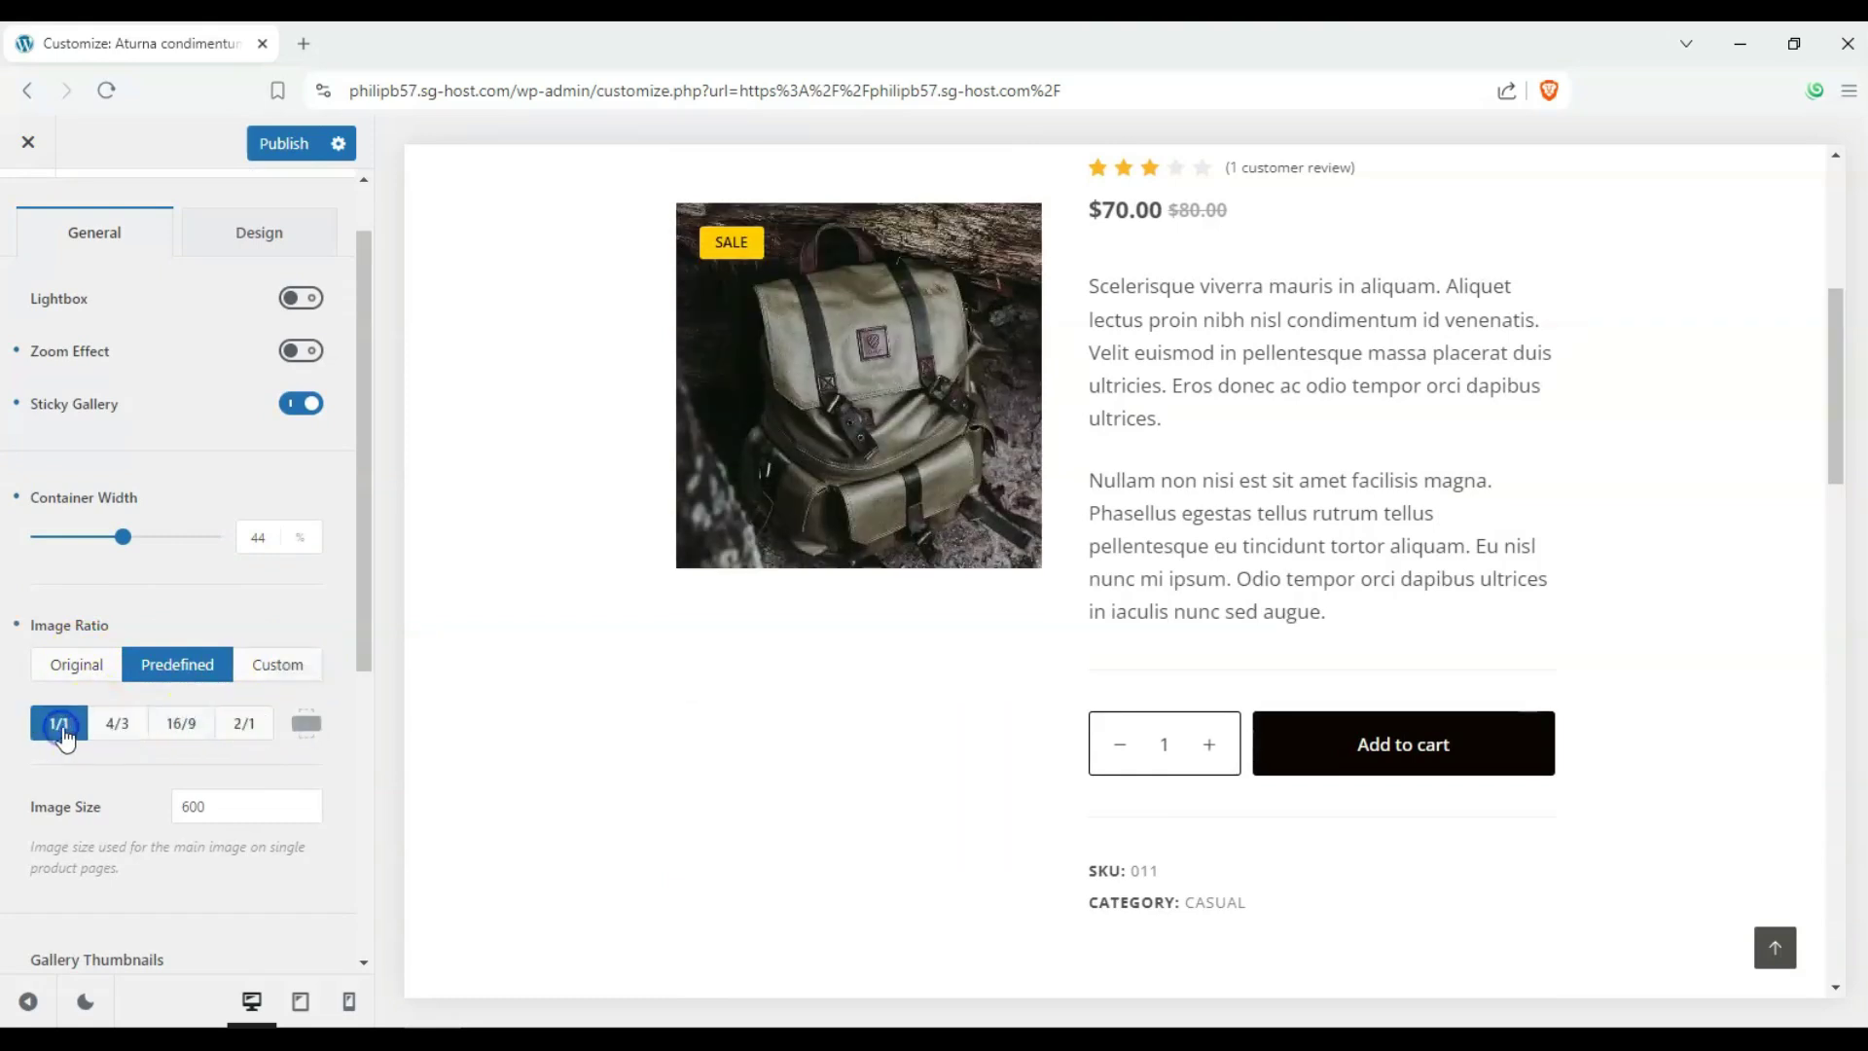
left_click(107, 667)
left_click(175, 664)
left_click(185, 723)
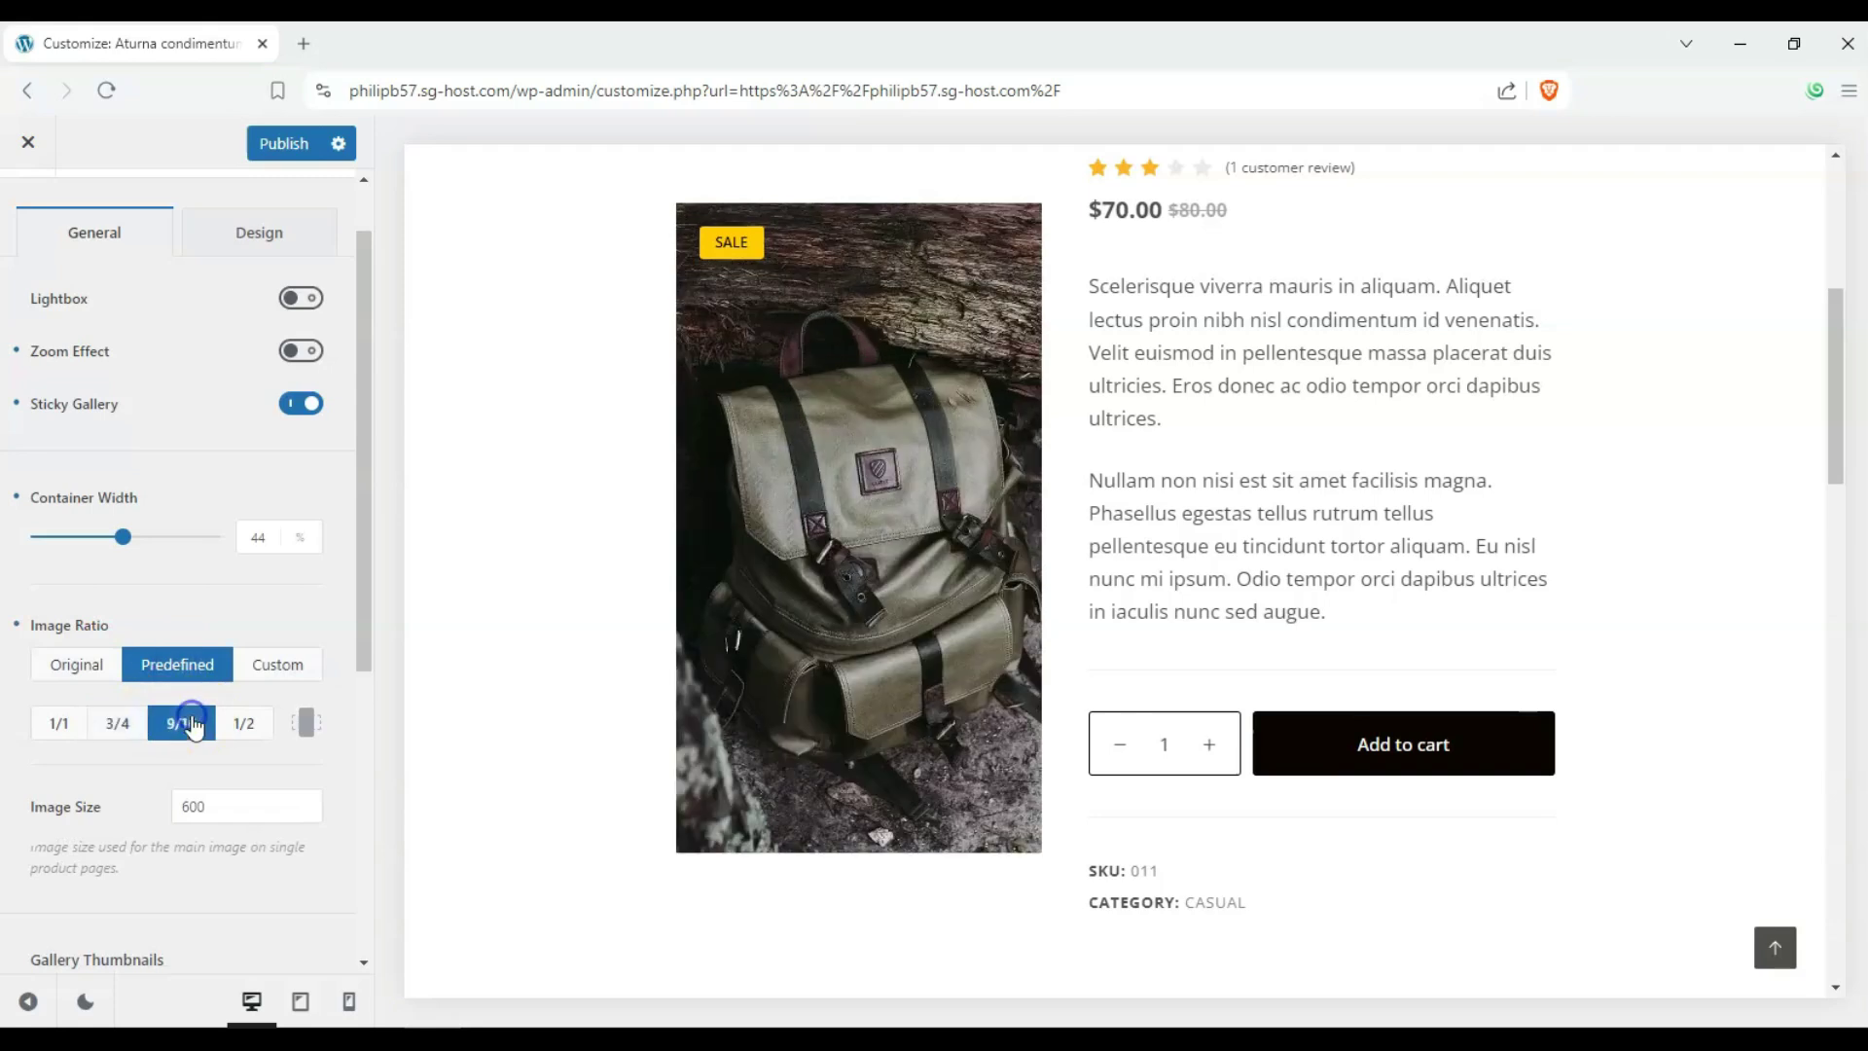
Step: Keep the gallery thumbnails in a horizontal row with 19 px spacing
scroll(17, 671, "down", 5)
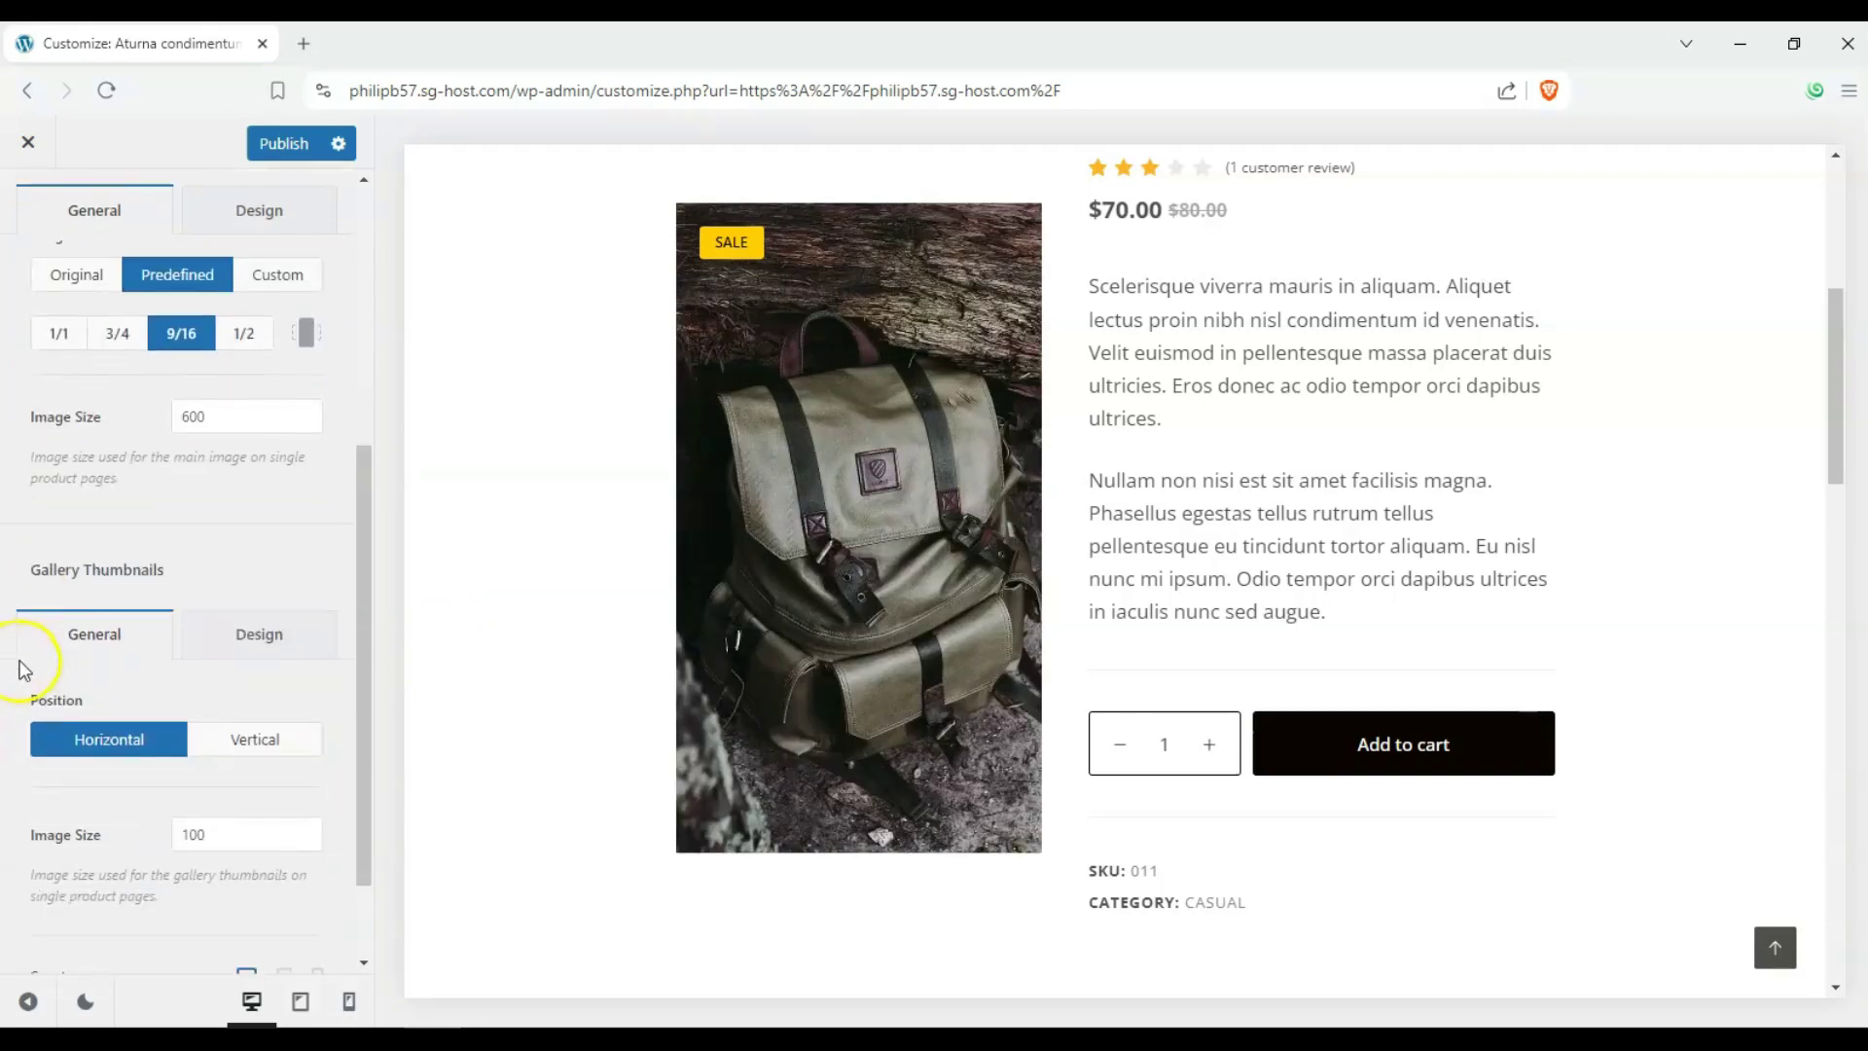
left_click(269, 614)
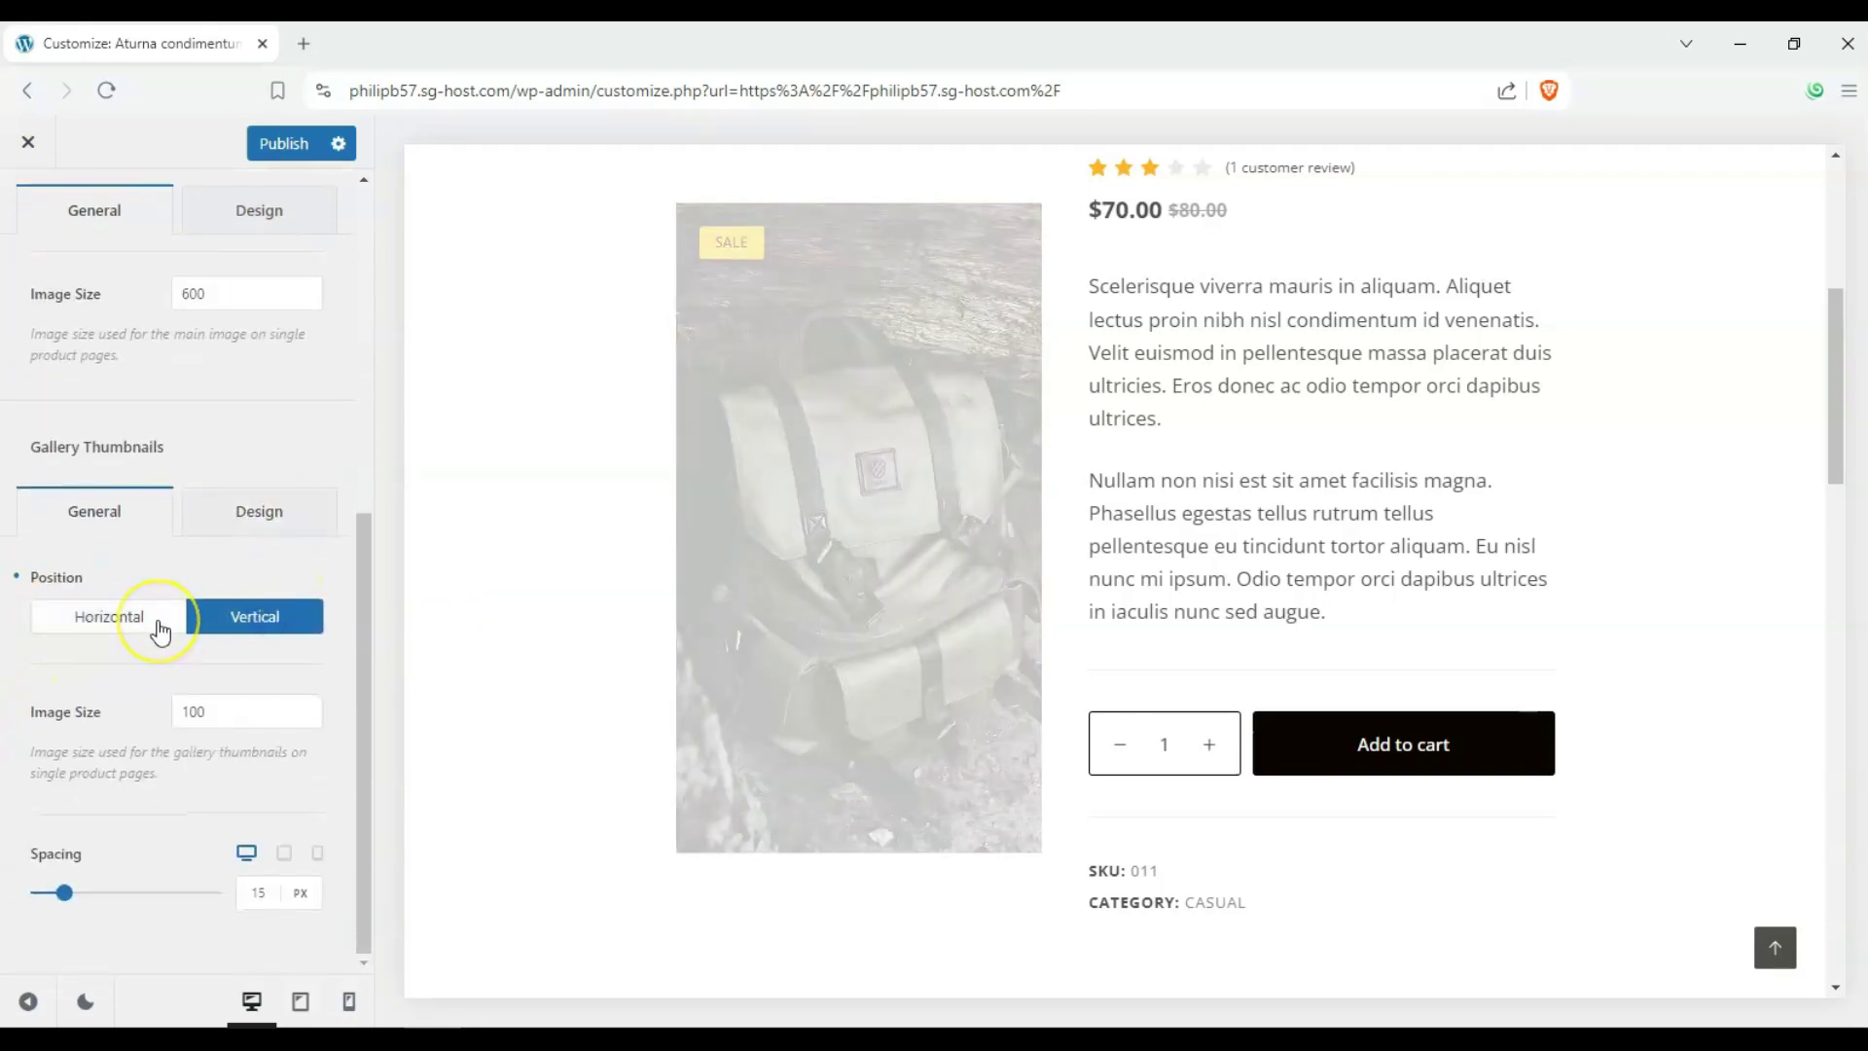
left_click(160, 624)
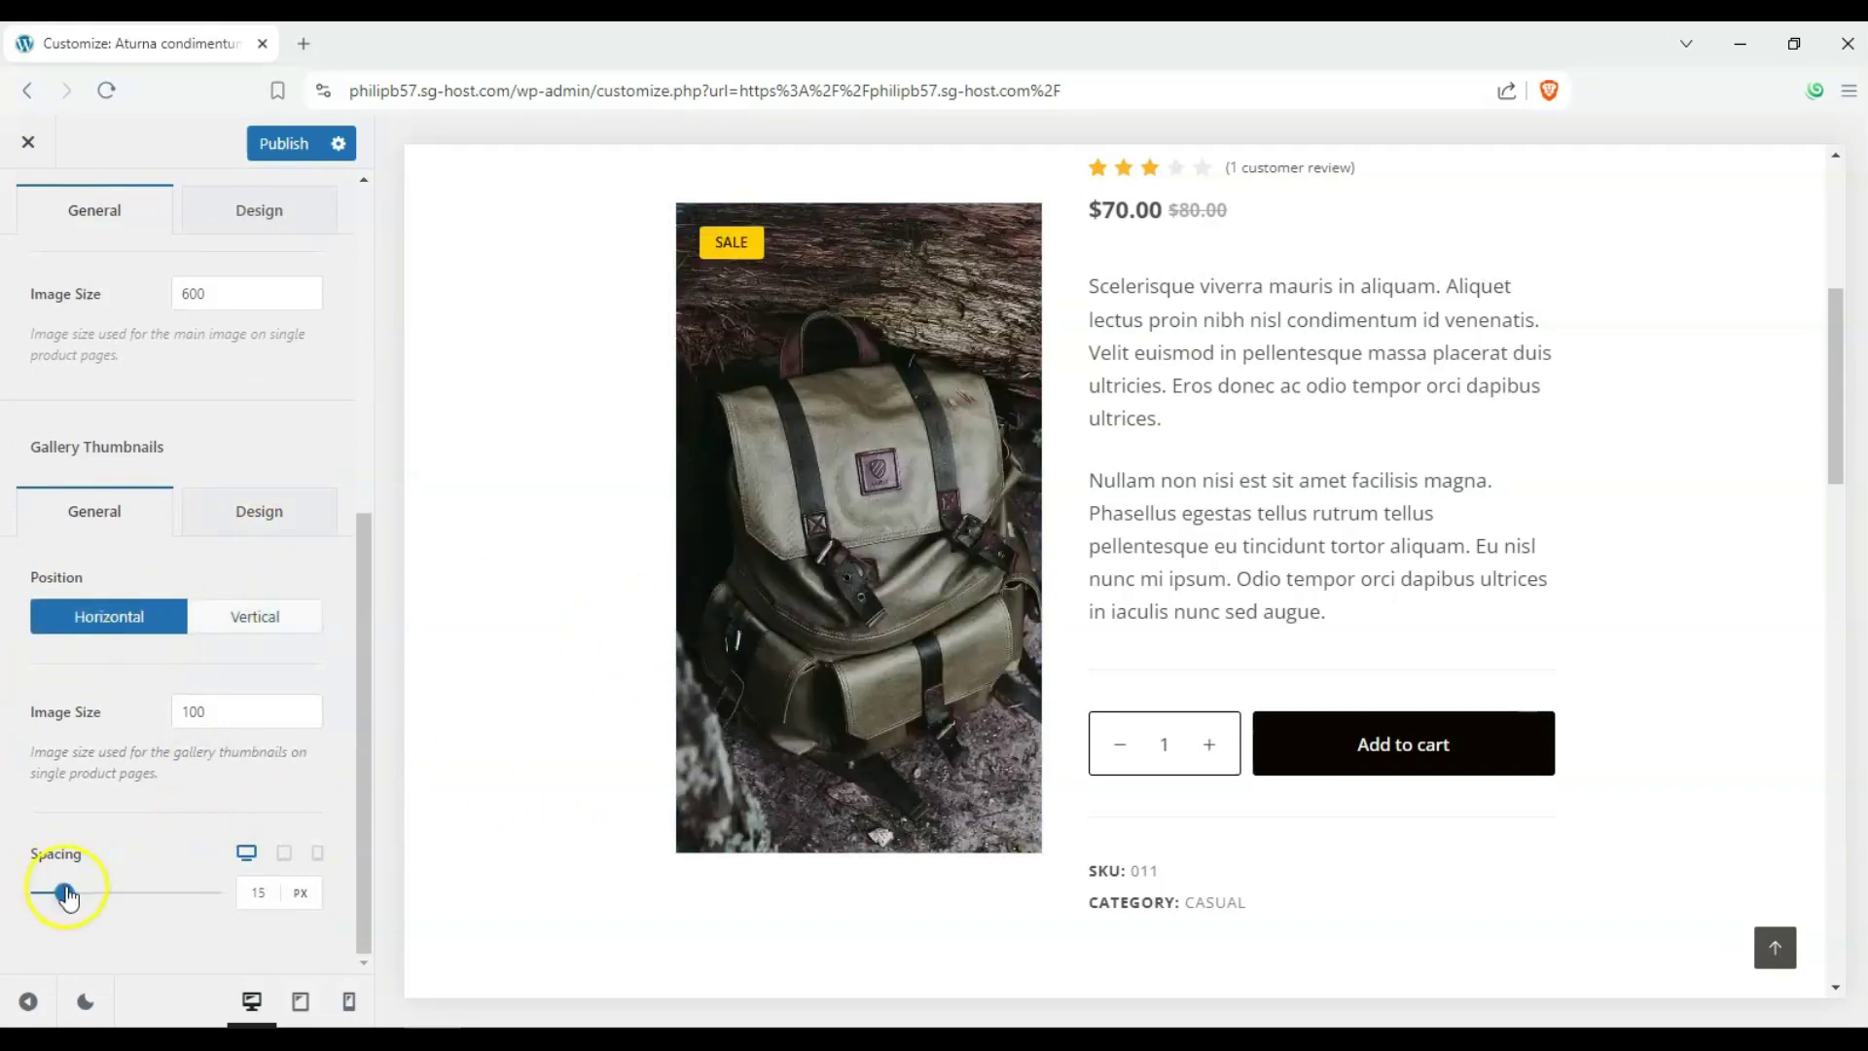
scroll(71, 742, "up", 3)
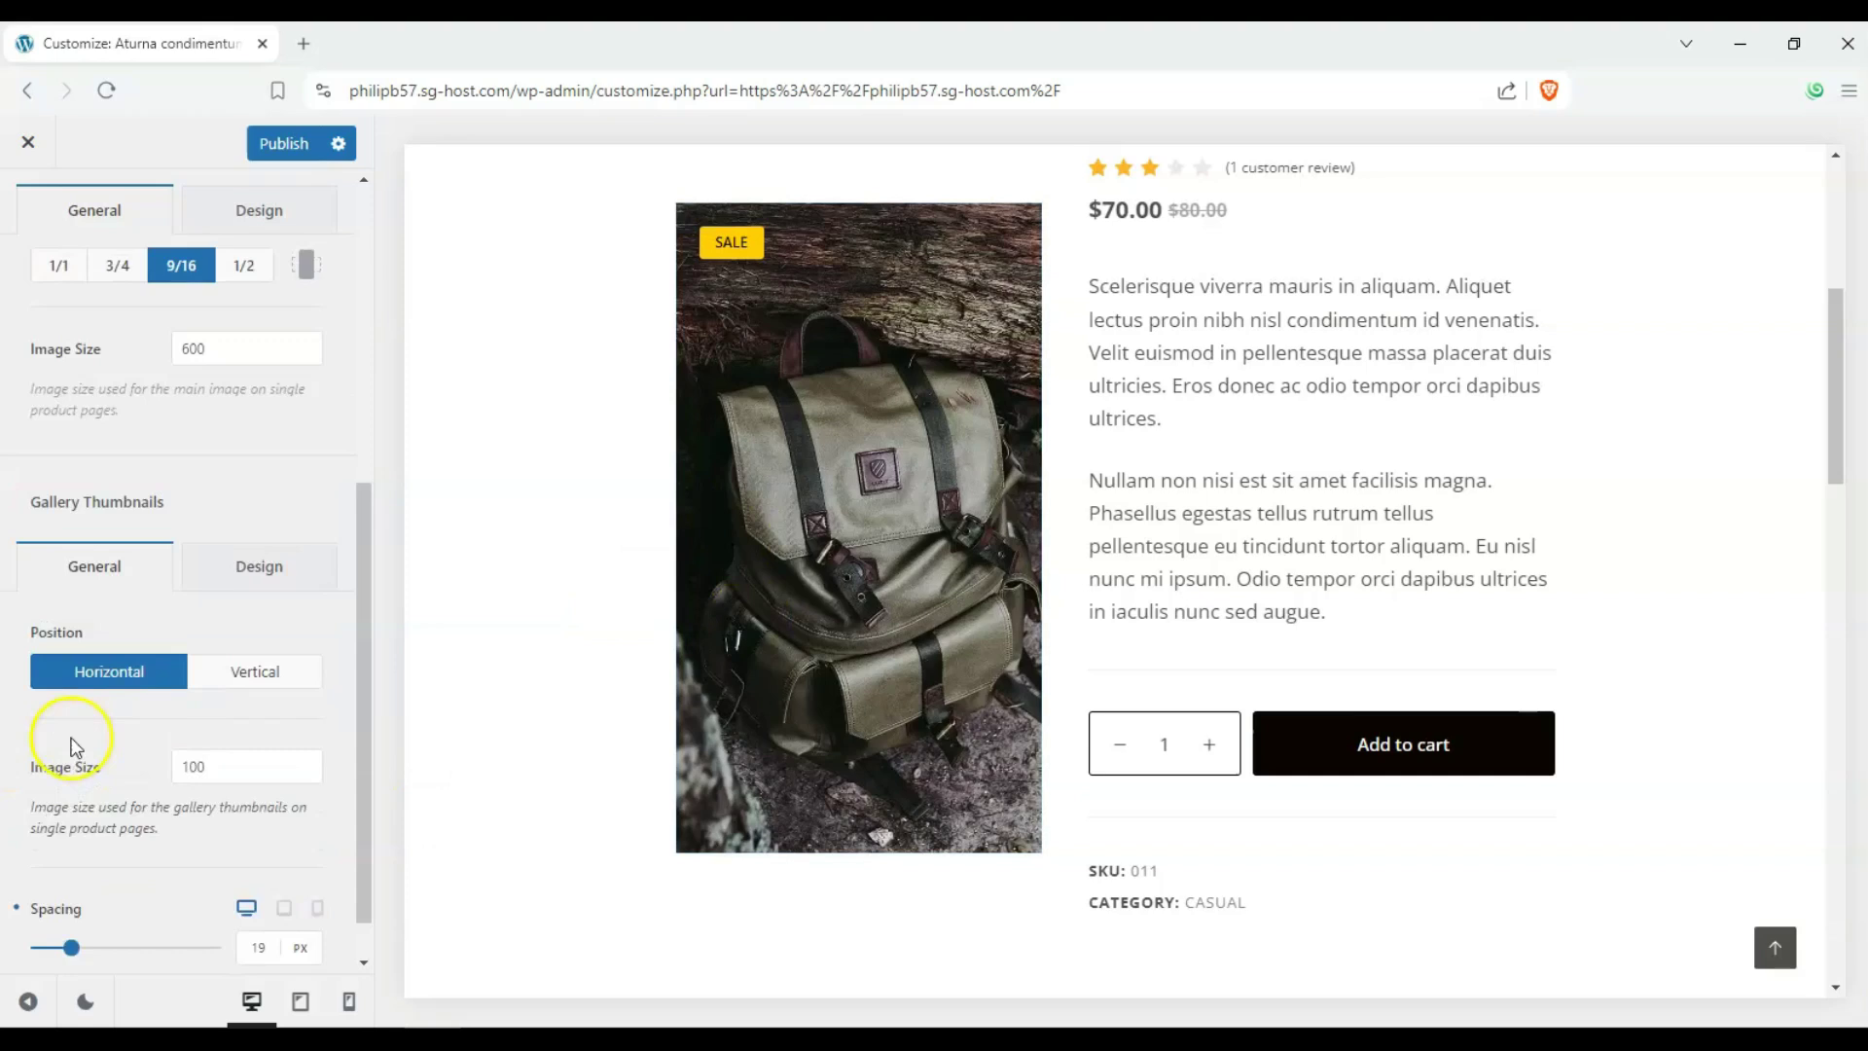
left_click(258, 790)
scroll(249, 679, "up", 5)
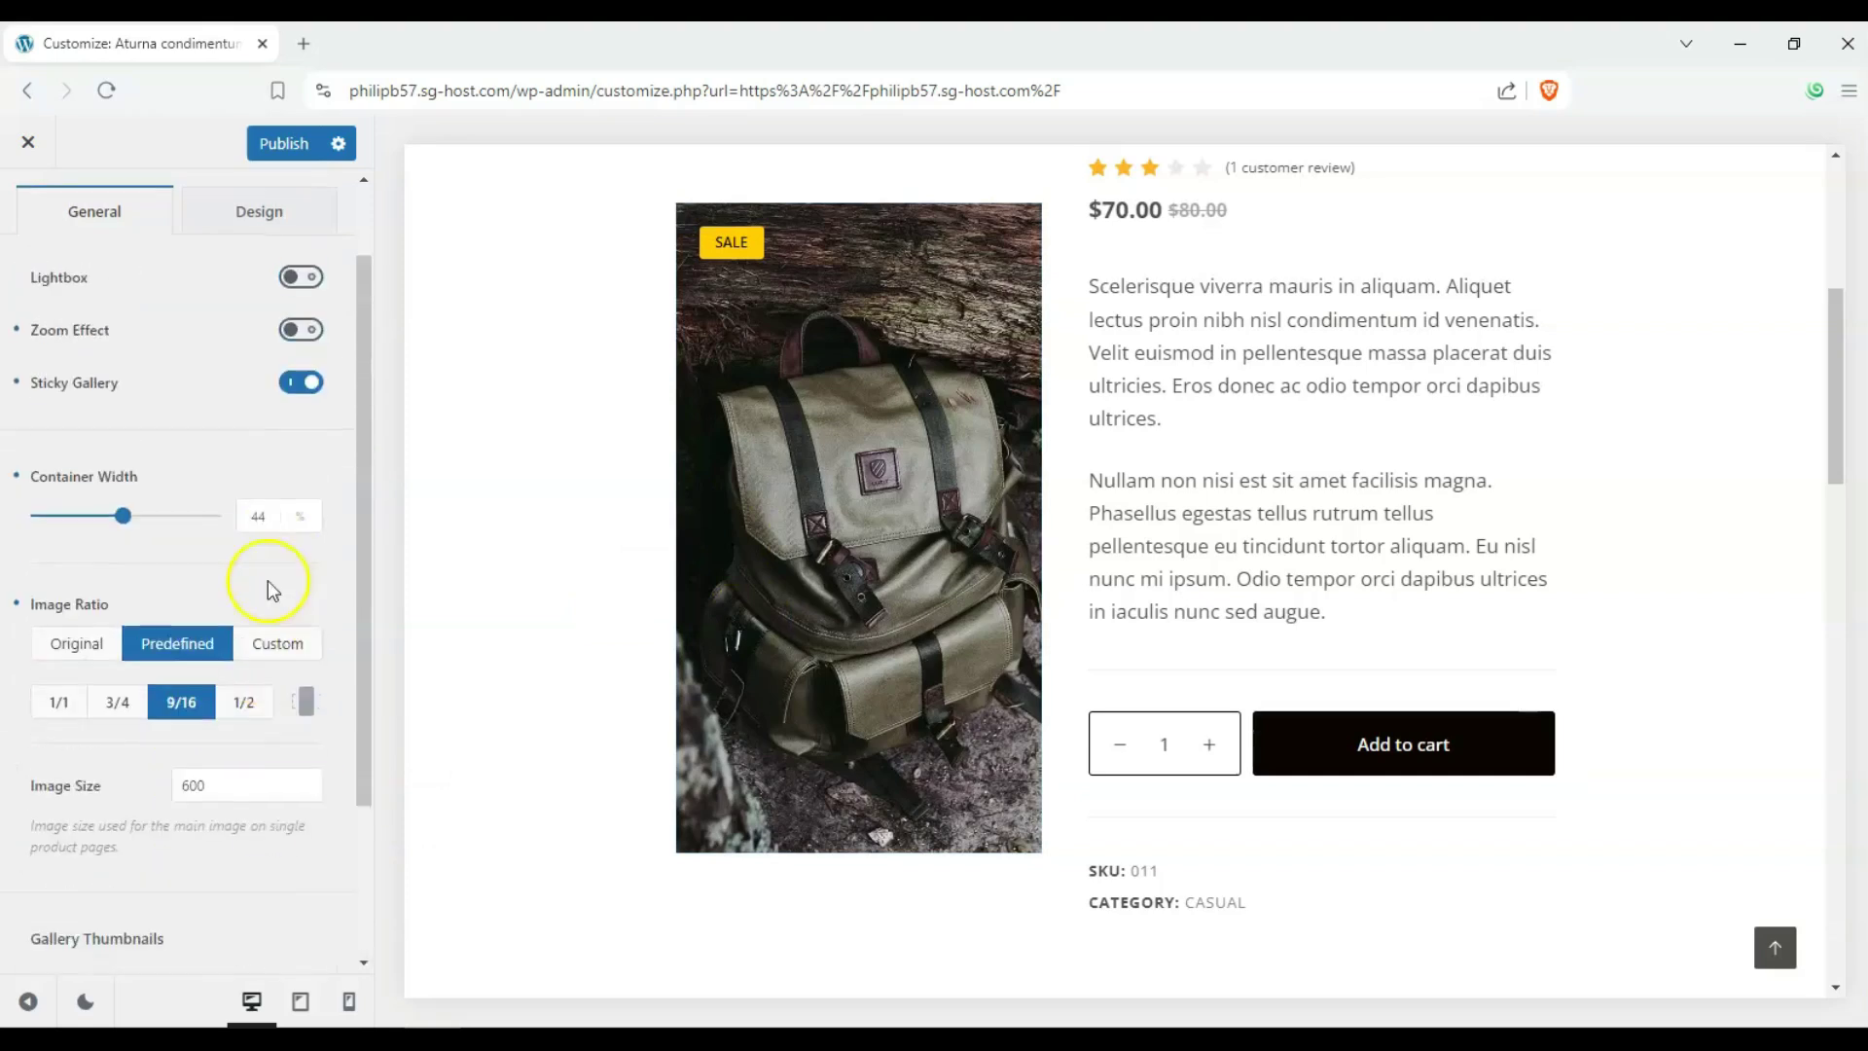
Step: Review the gallery design options and the thumbnail gallery's General settings
left_click(296, 307)
scroll(1018, 596, "up", 4)
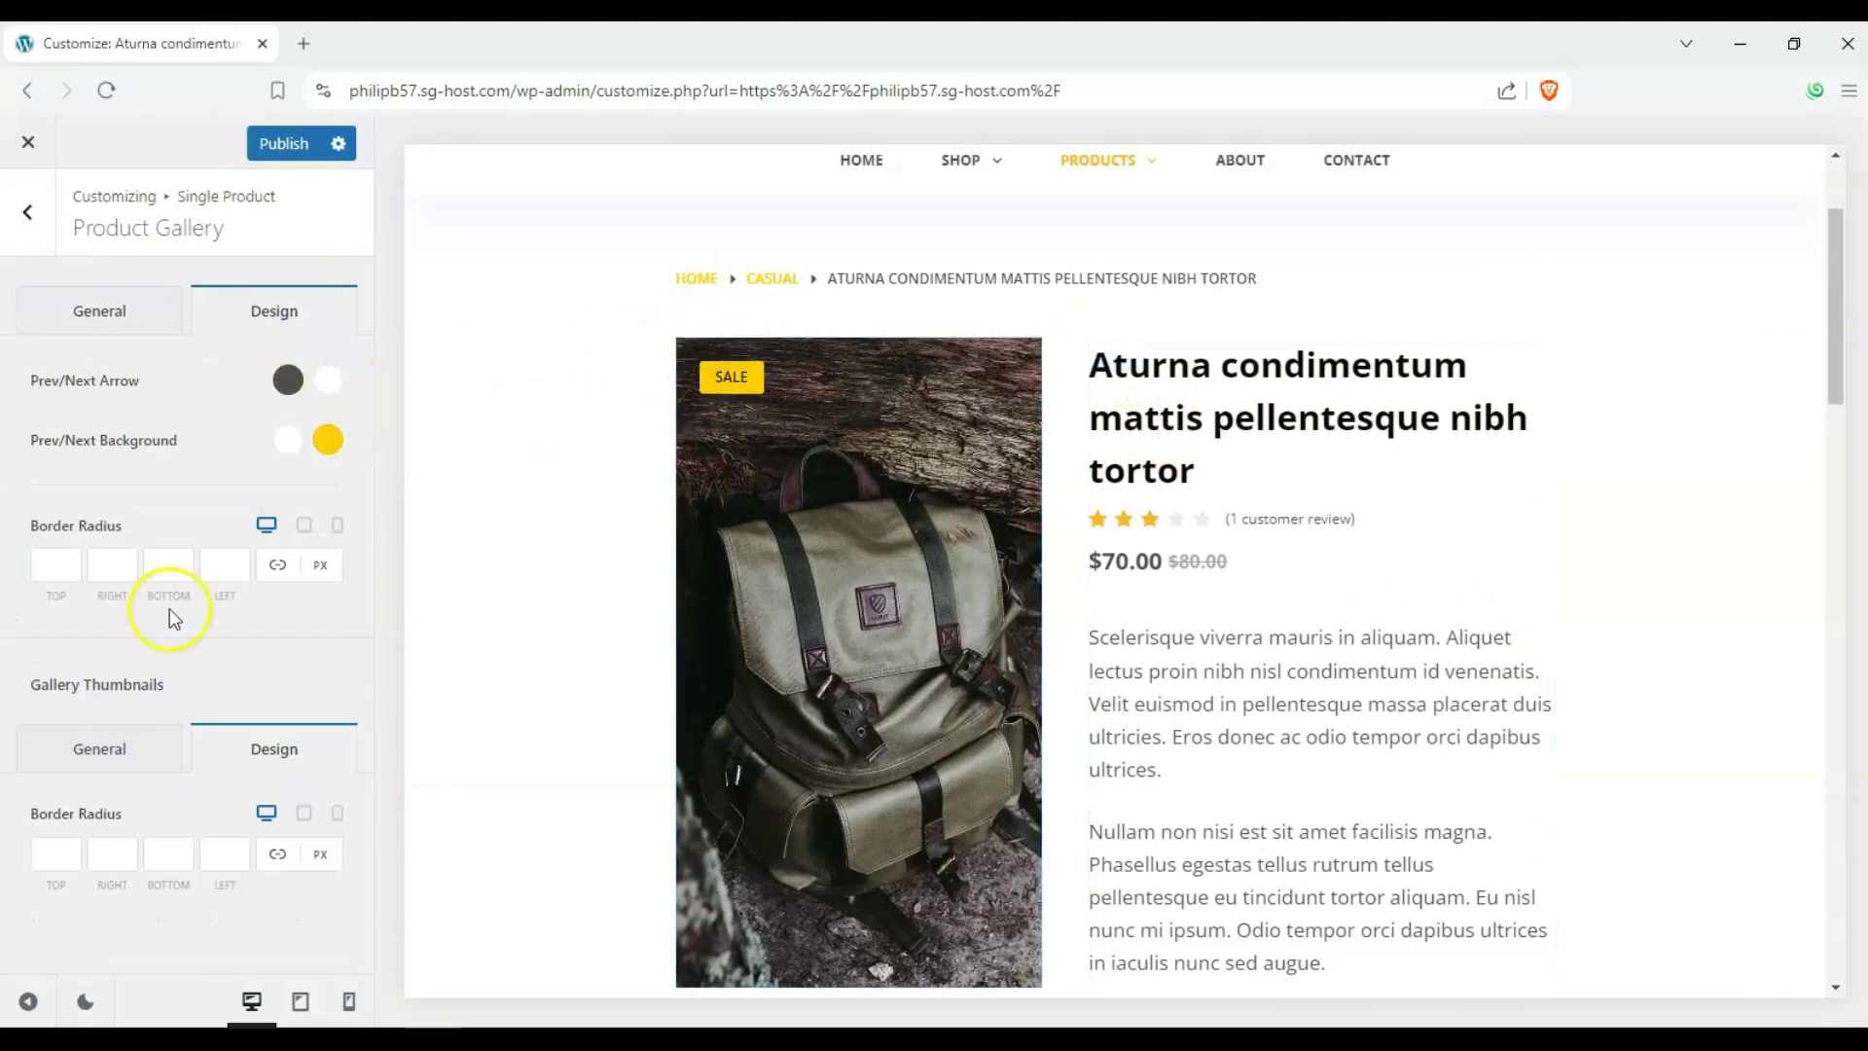
scroll(750, 555, "down", 5)
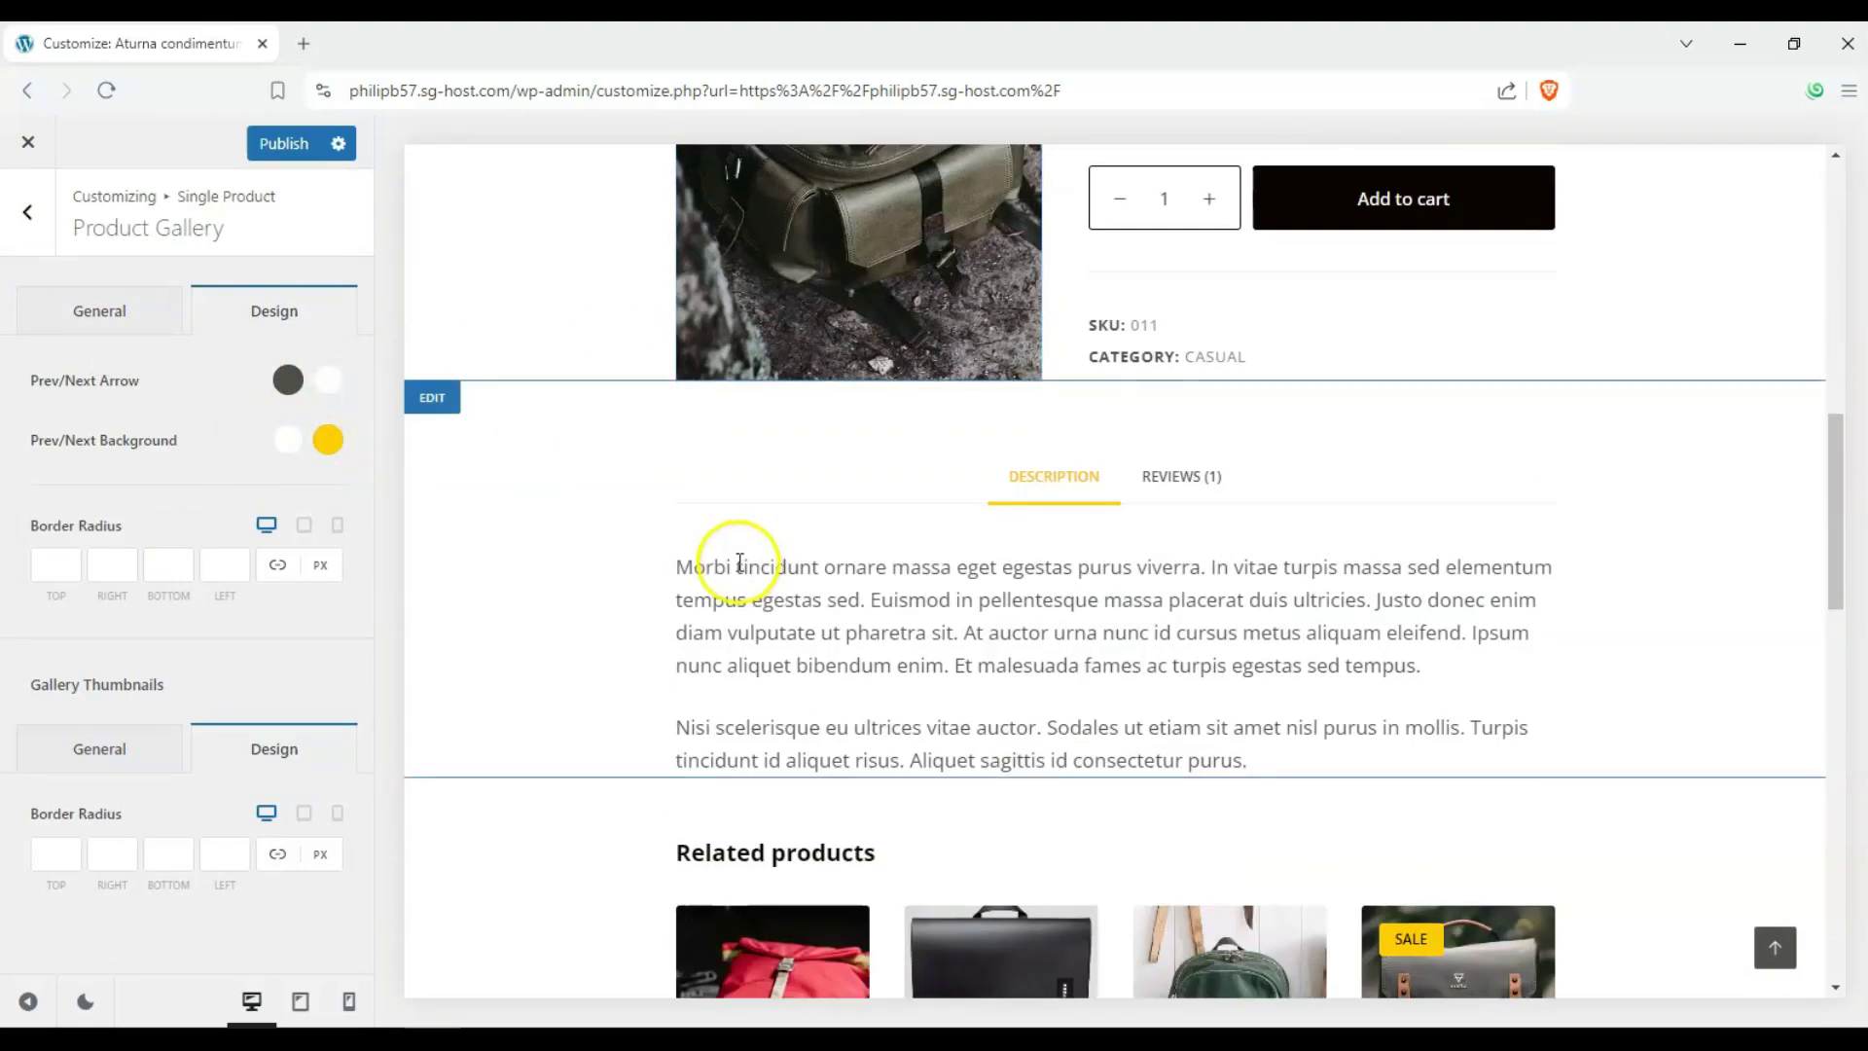
left_click(105, 745)
scroll(243, 749, "down", 3)
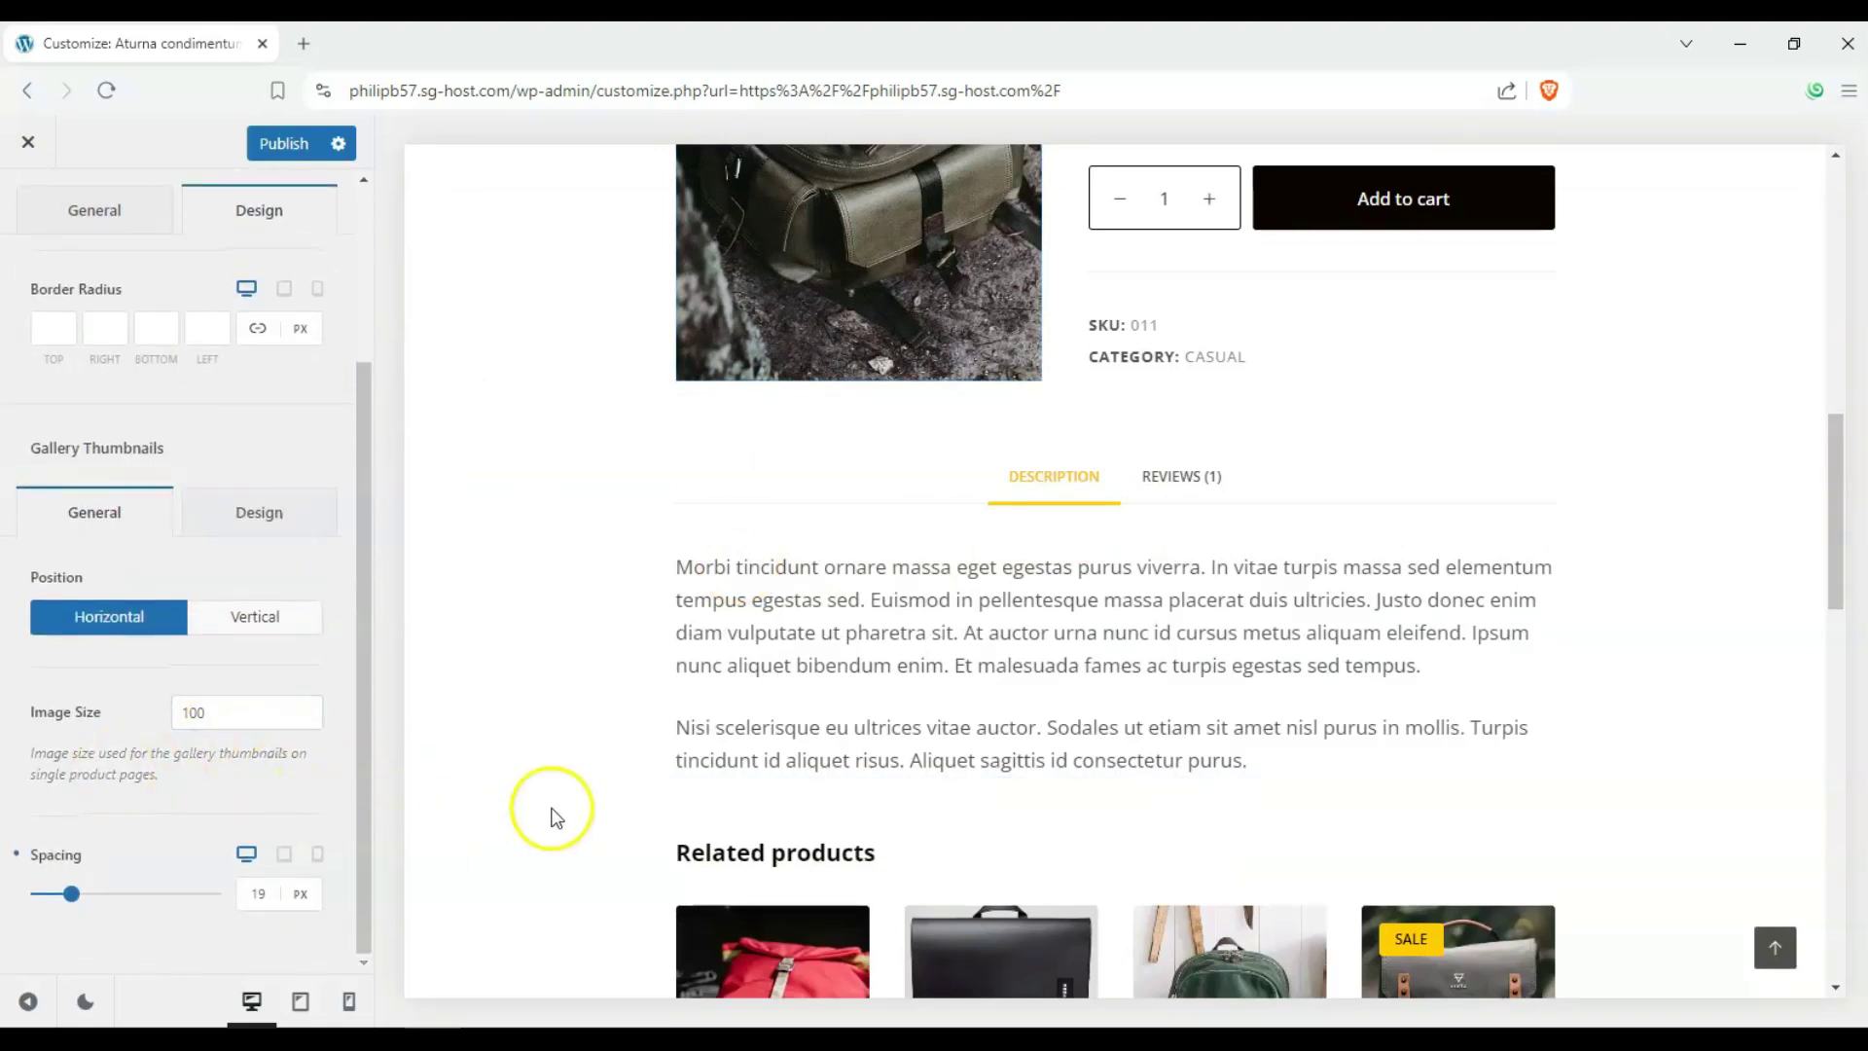
scroll(554, 815, "down", 3)
scroll(626, 691, "up", 8)
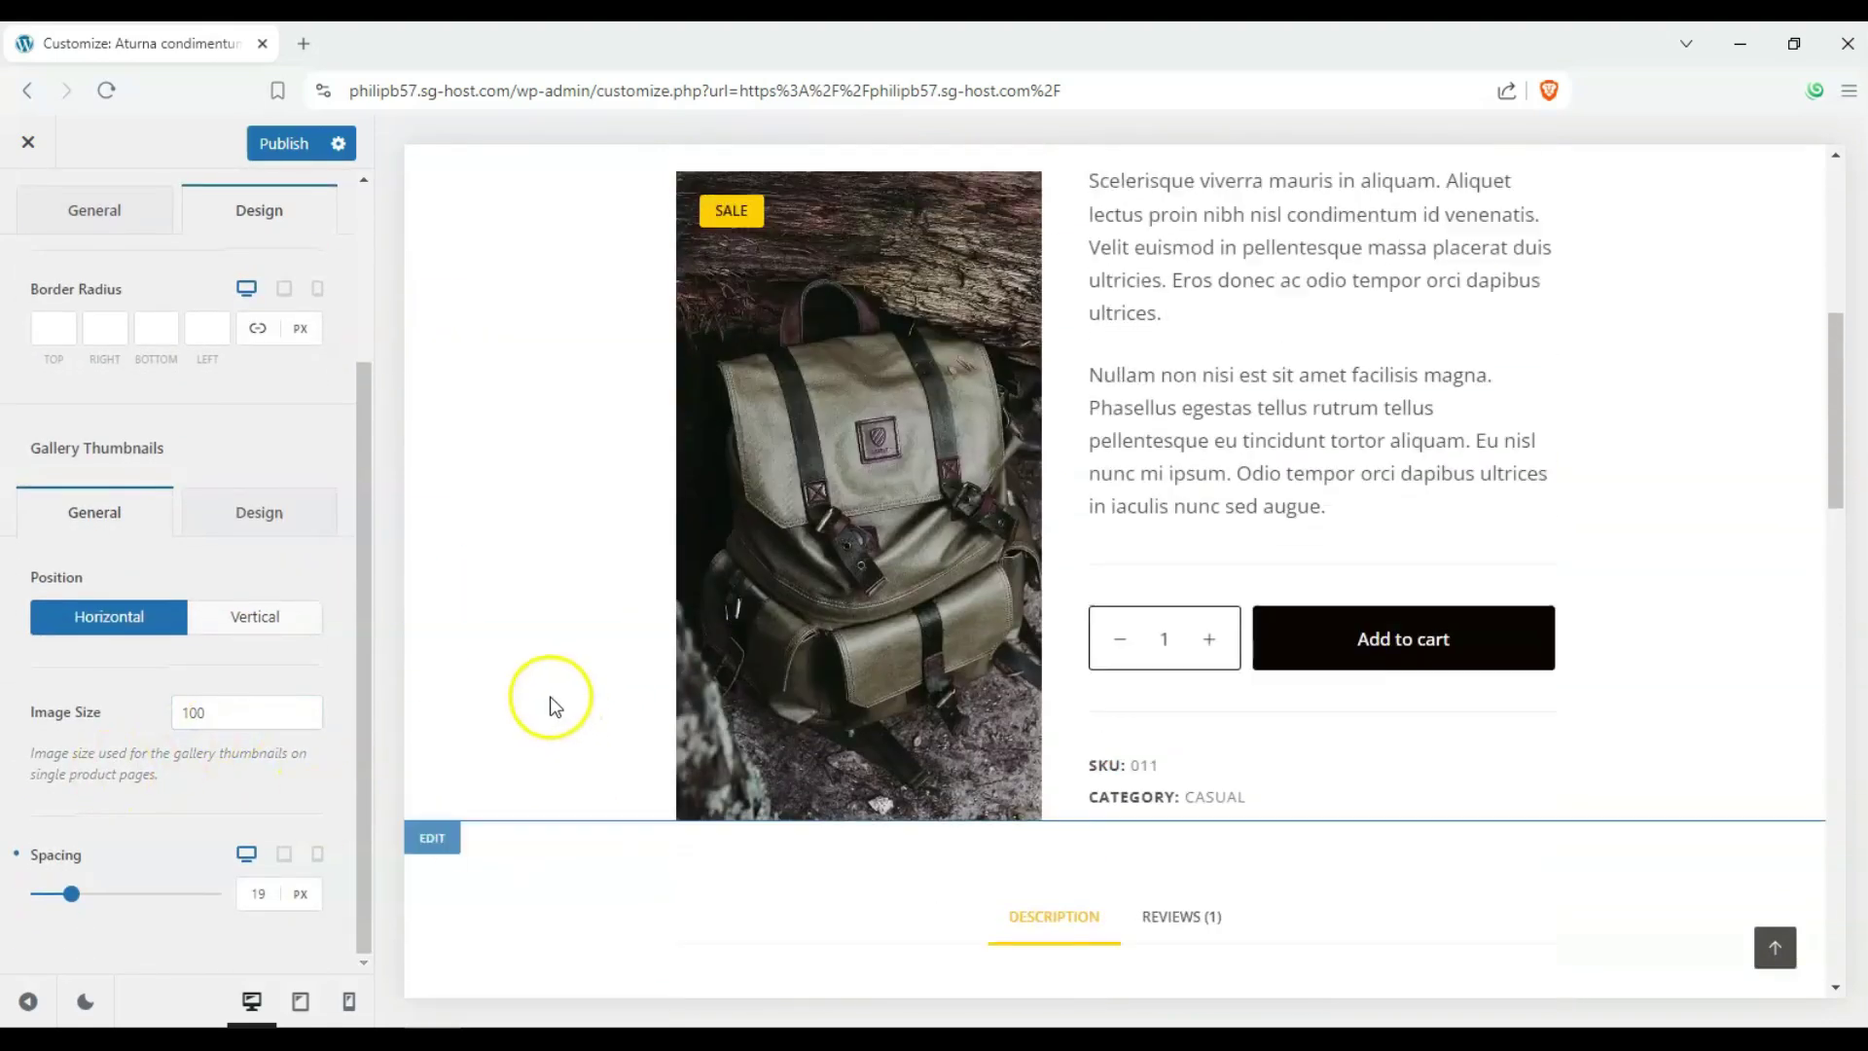
scroll(551, 708, "up", 3)
scroll(117, 292, "up", 3)
Step: Look over the main Product Gallery General options without changing any values
left_click(86, 321)
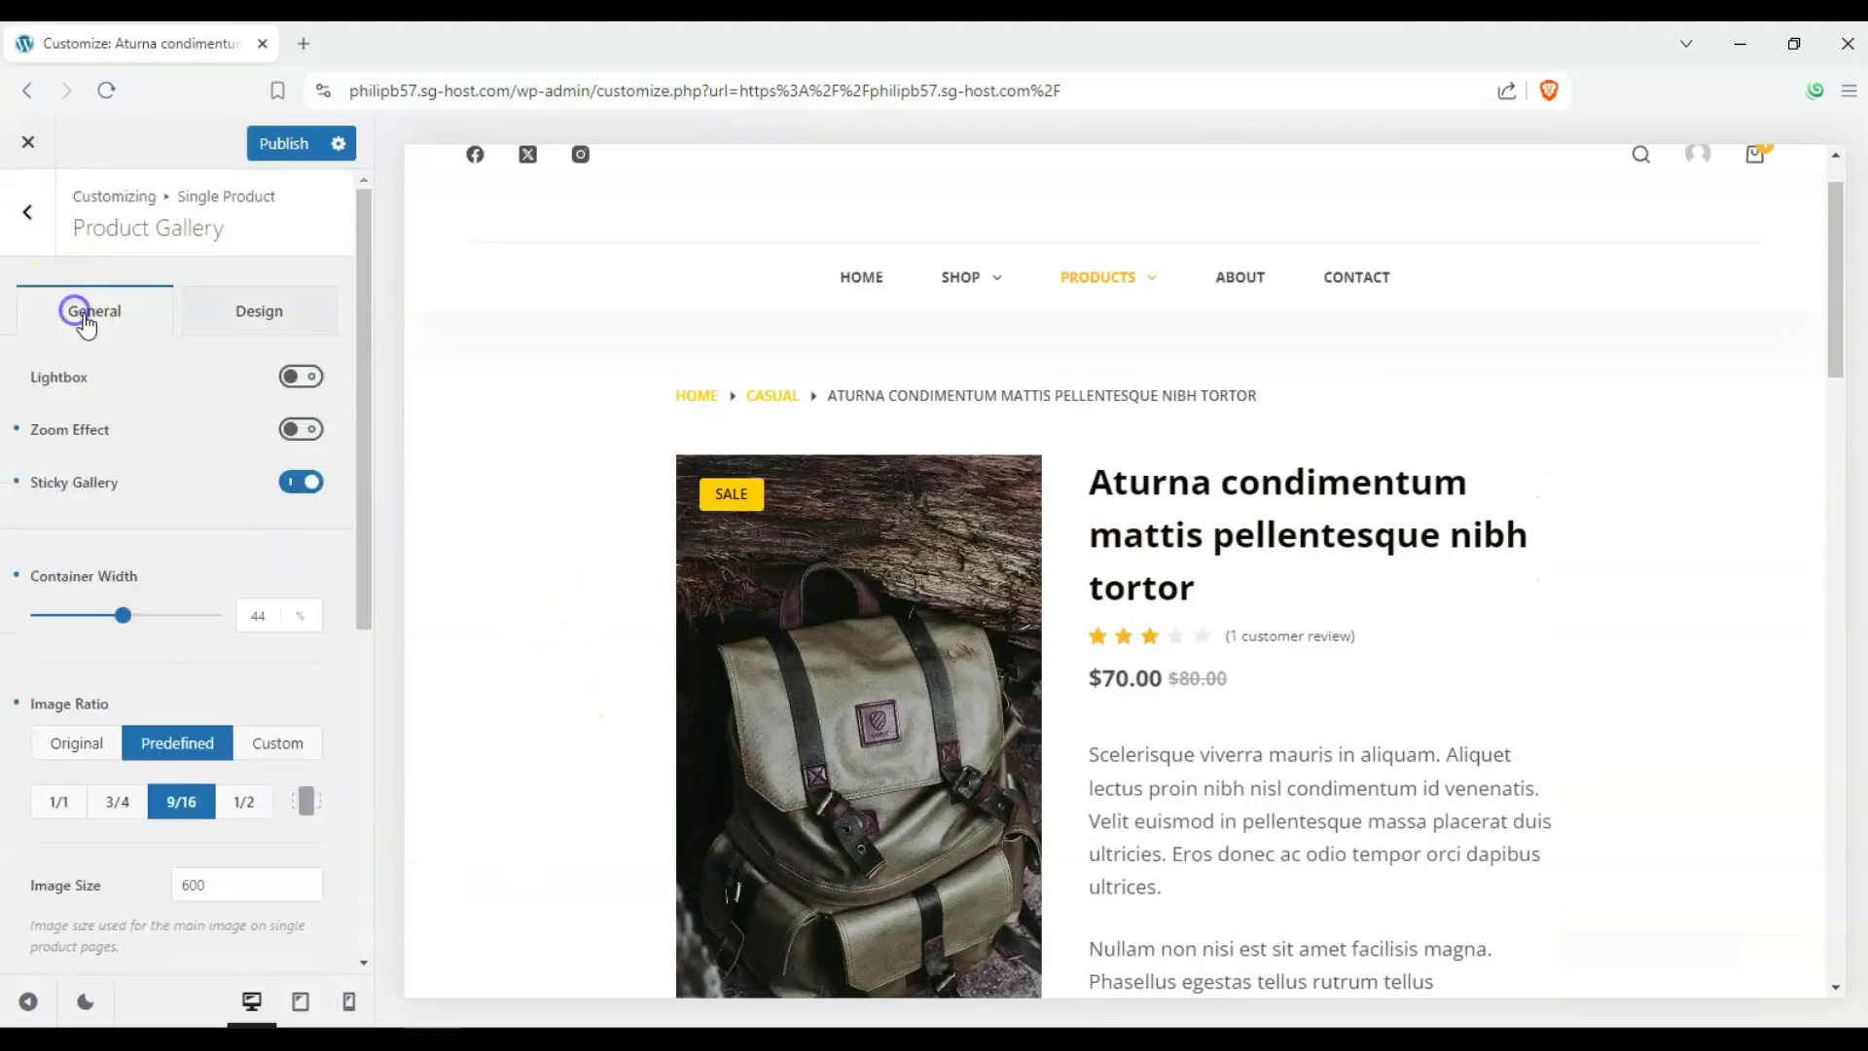
scroll(634, 592, "down", 10)
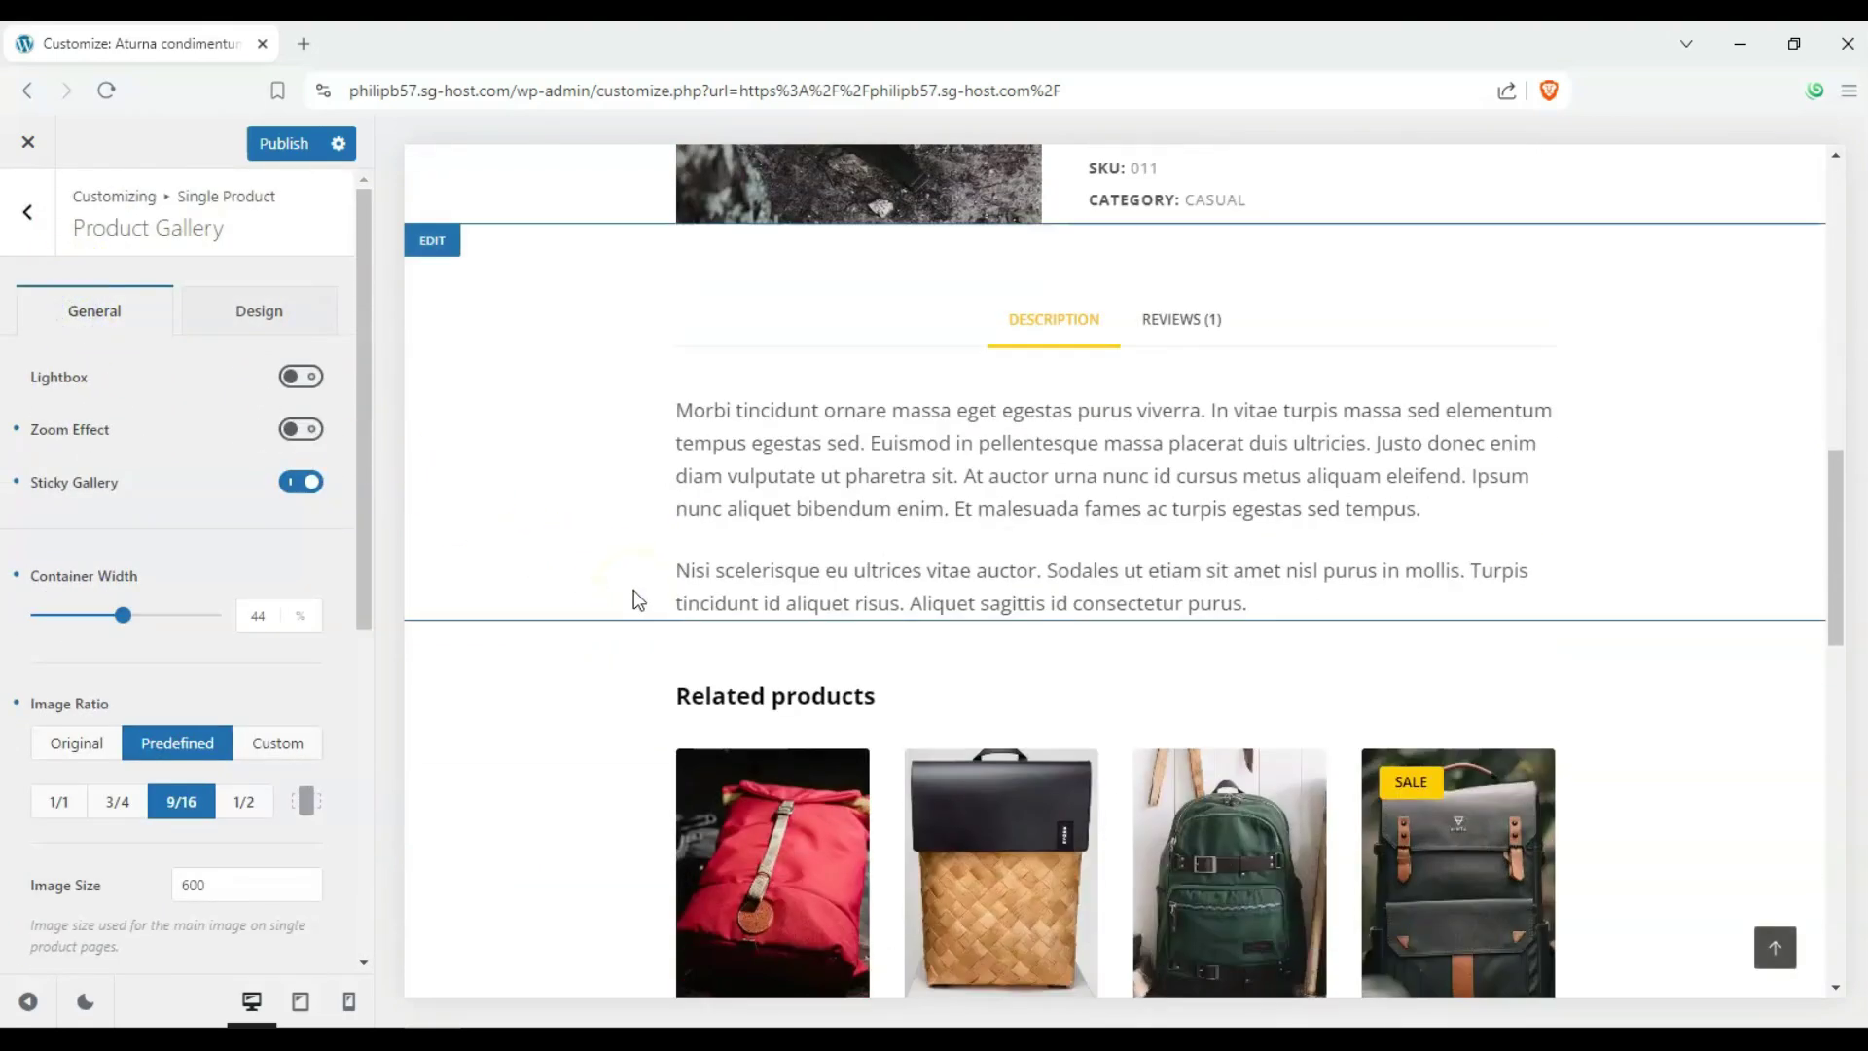
scroll(634, 591, "down", 3)
scroll(613, 618, "up", 5)
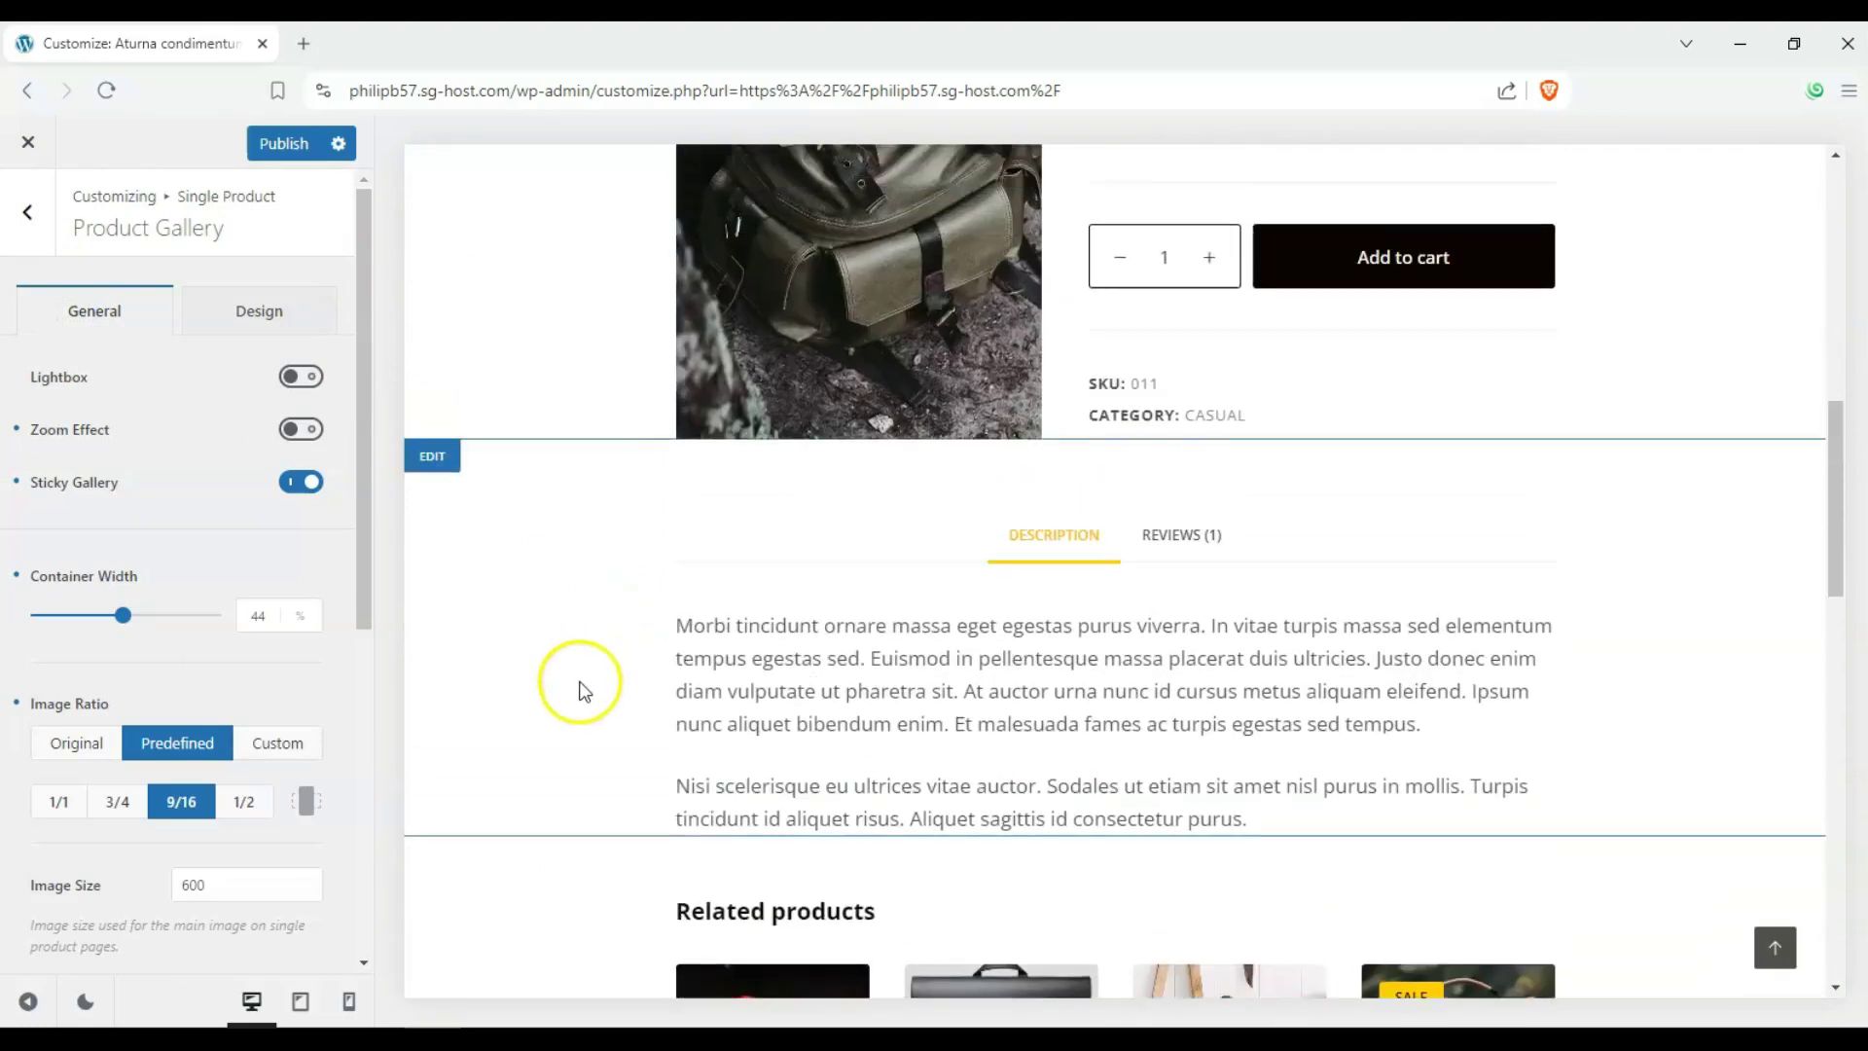
scroll(581, 691, "up", 5)
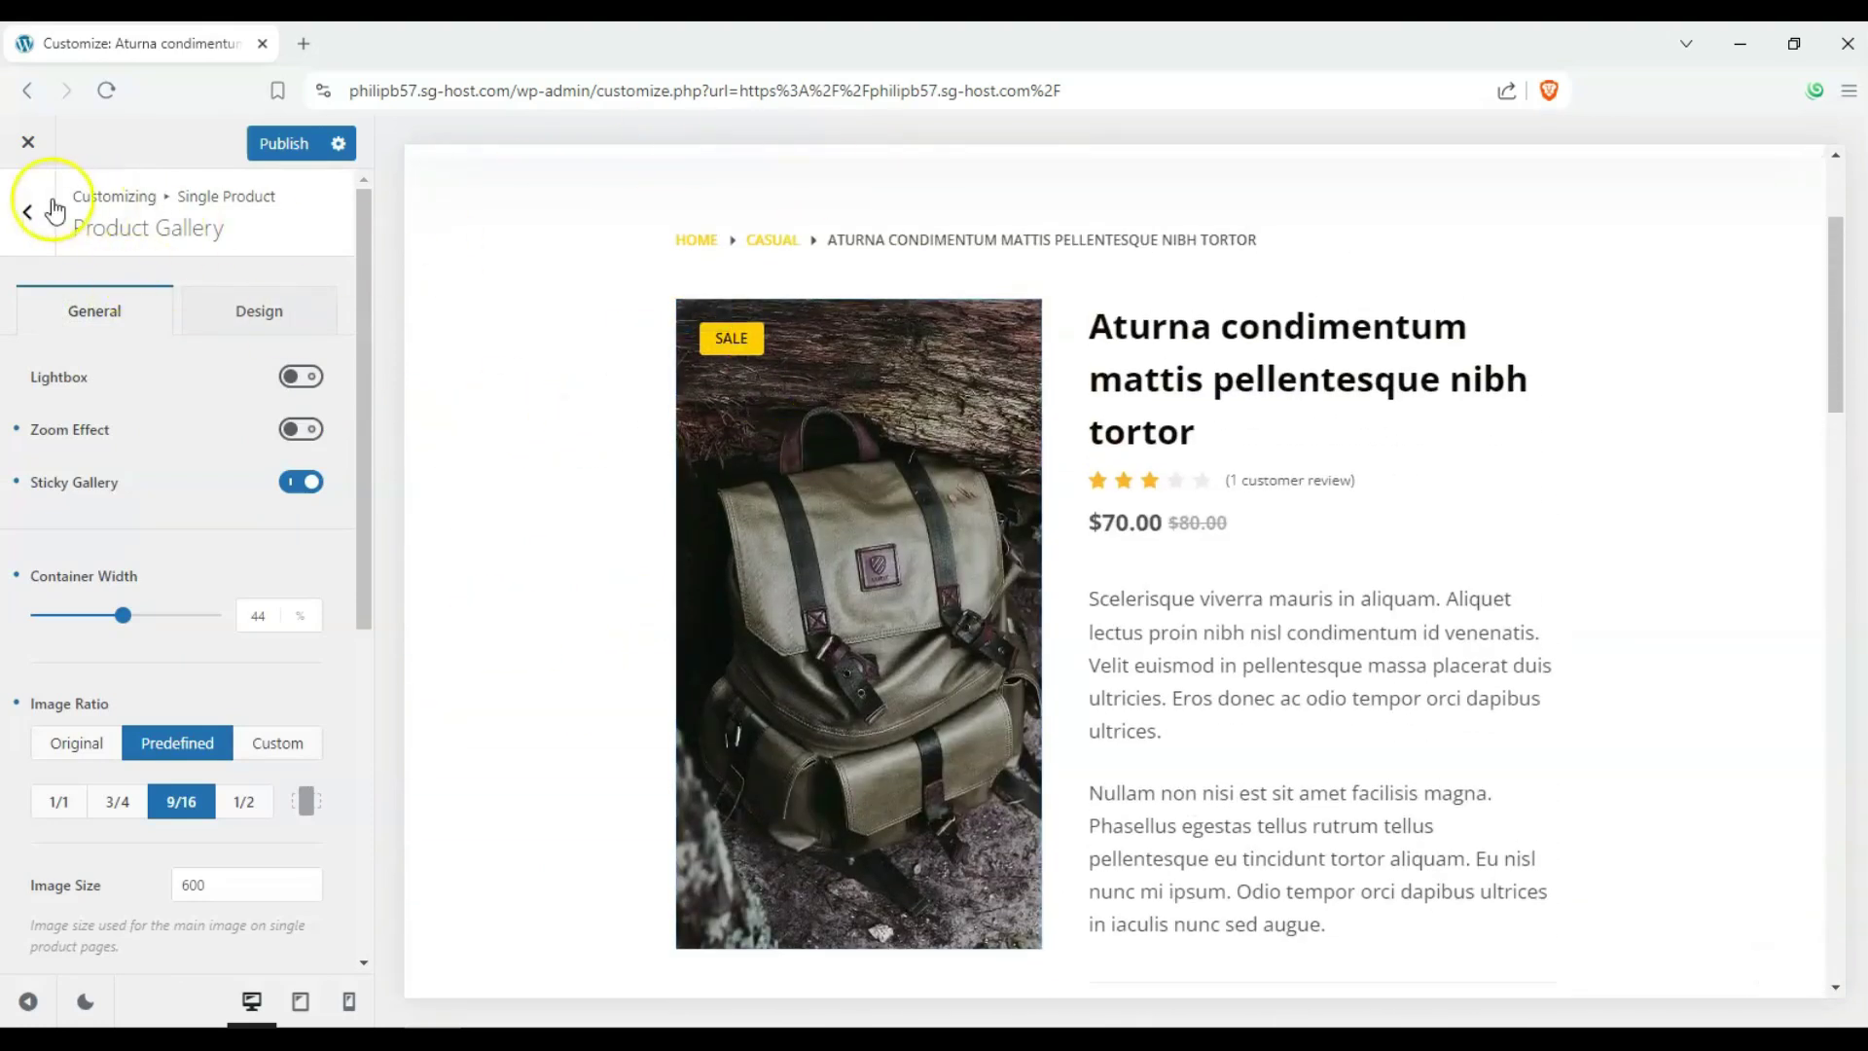
scroll(626, 409, "up", 2)
Step: Return to the Customizer section list and load the Shop page in the preview
left_click(28, 211)
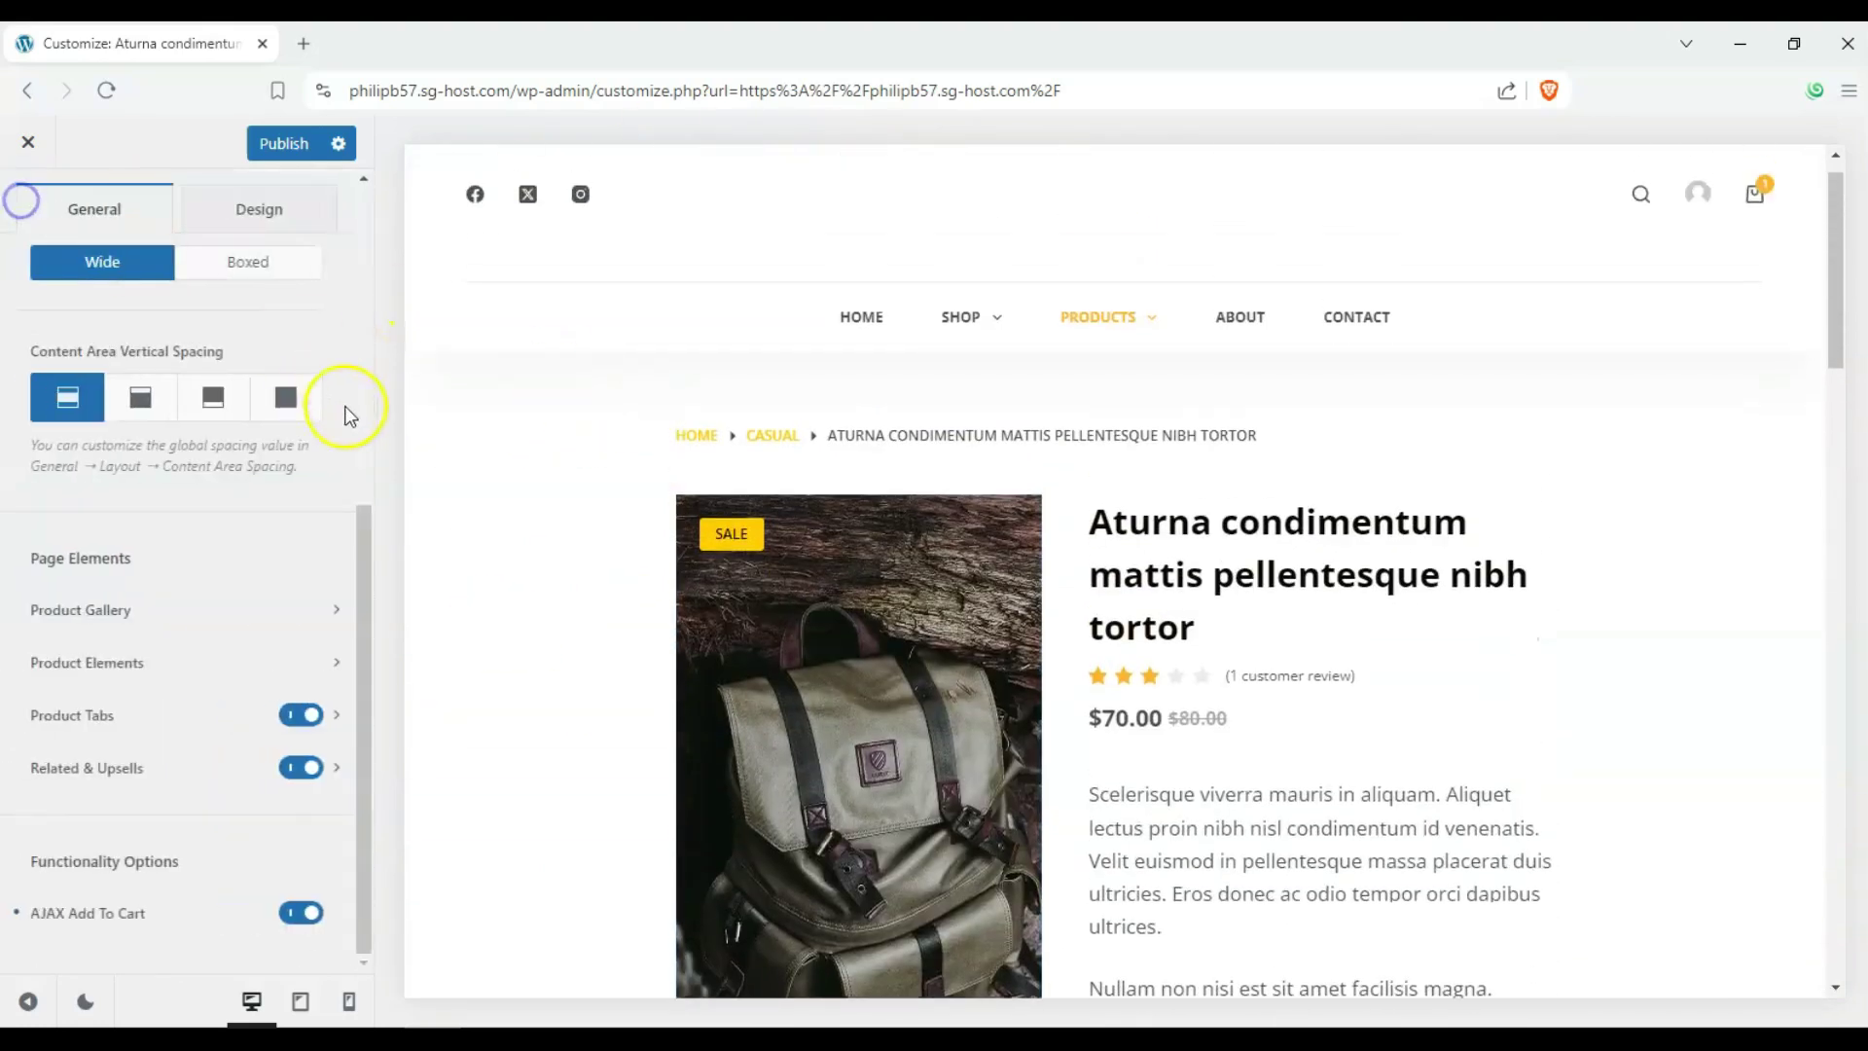
scroll(144, 603, "up", 6)
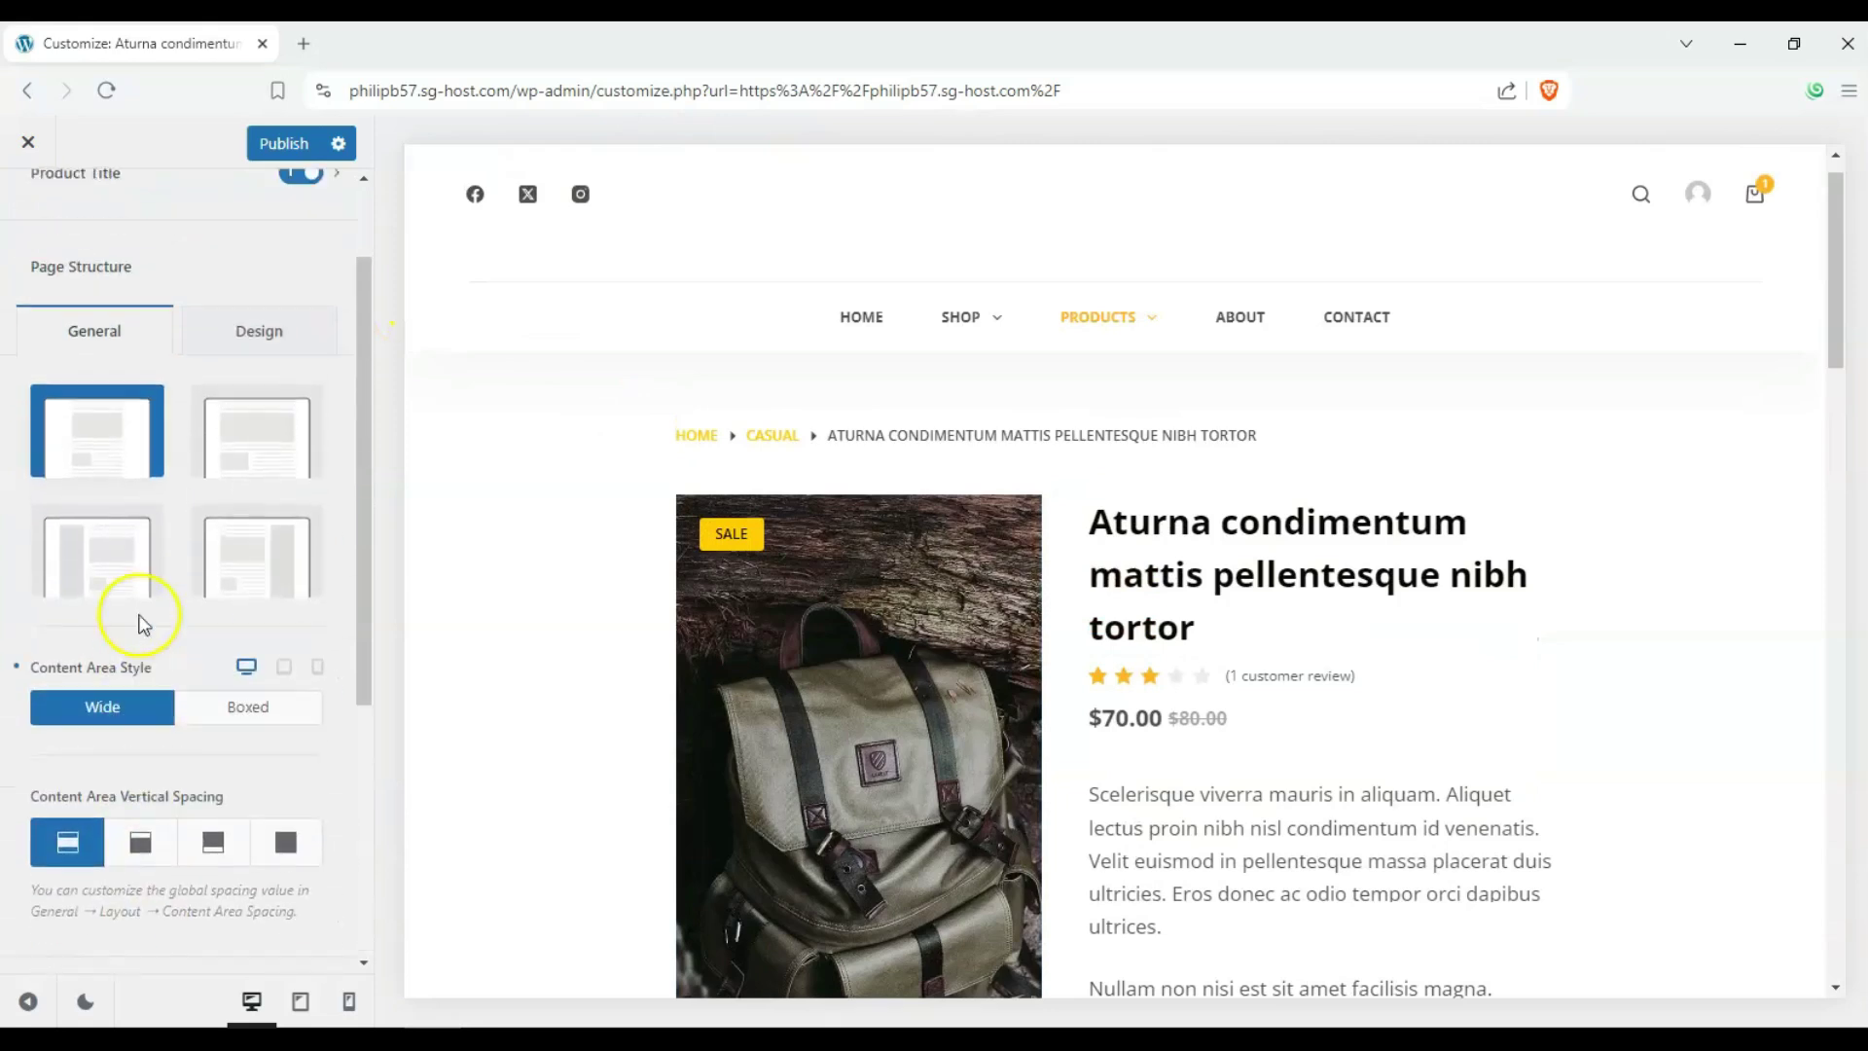
left_click(37, 245)
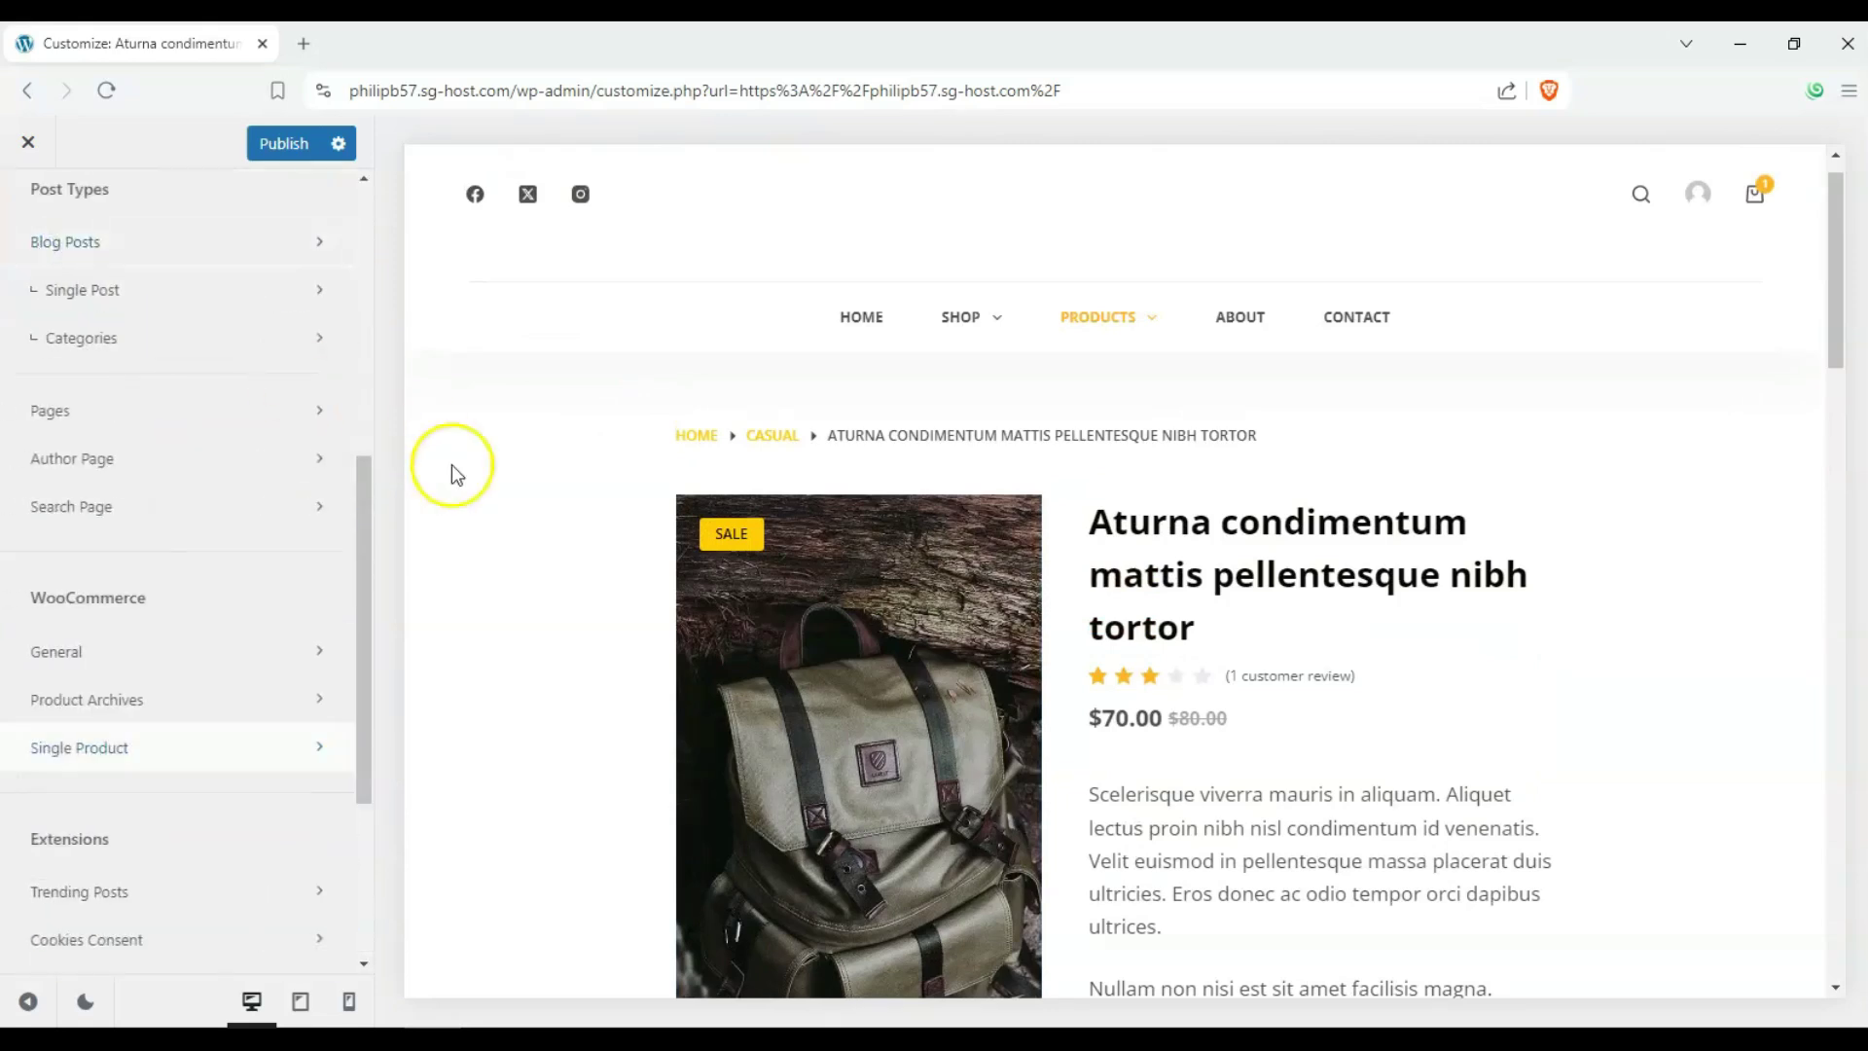
left_click(963, 317)
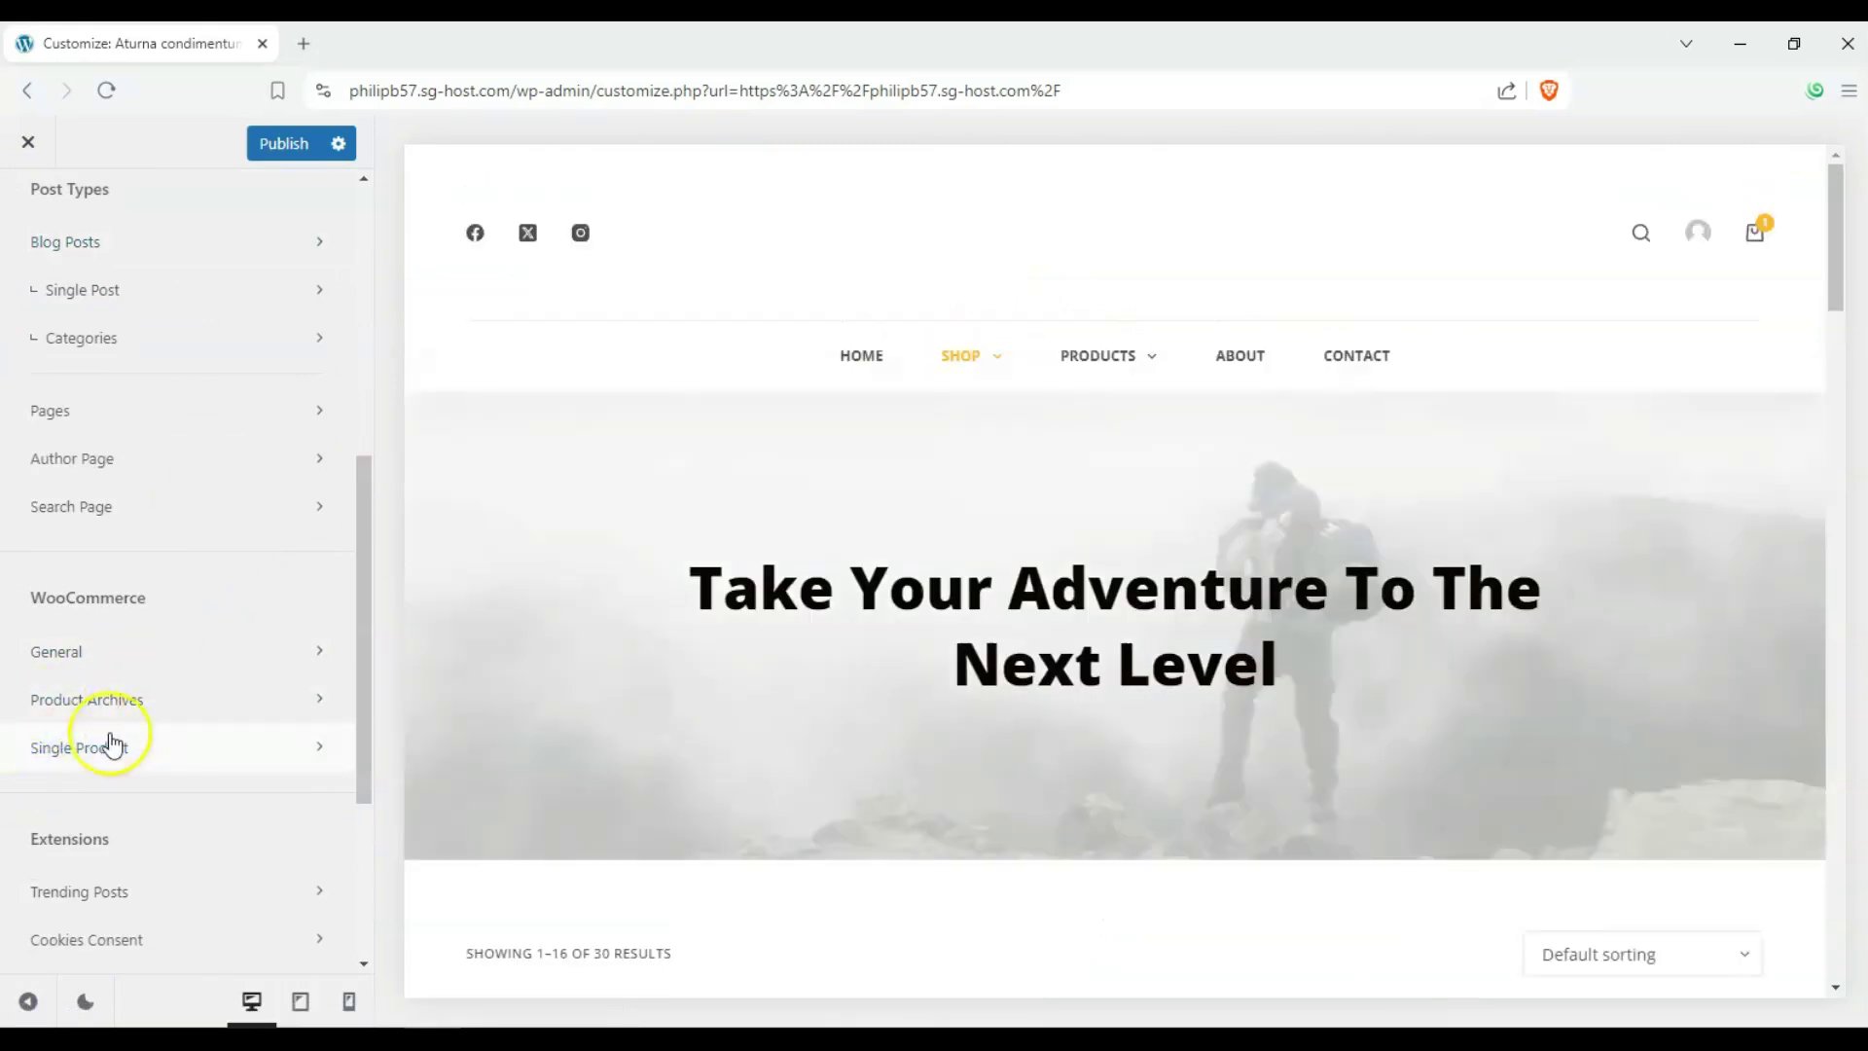
Step: Open WooCommerce Product Archives settings and browse the 4-column, 4-row grid
left_click(129, 701)
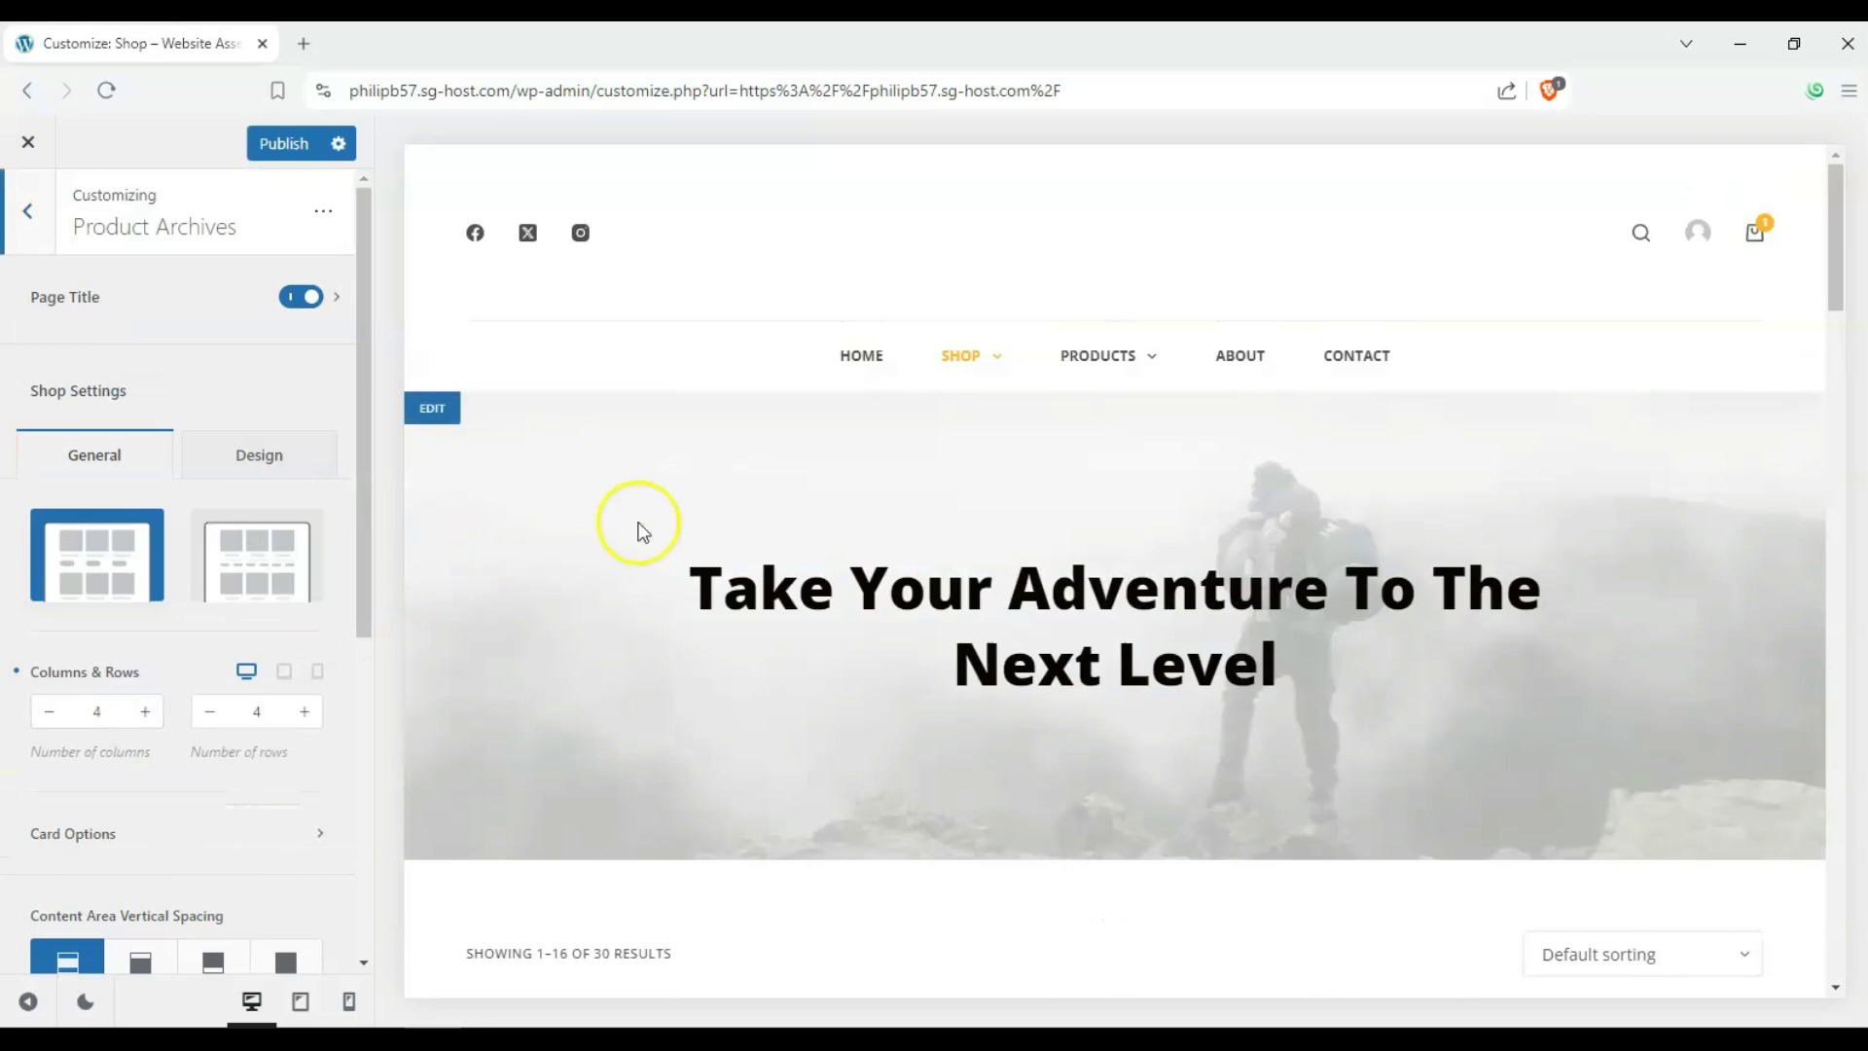
scroll(642, 530, "down", 10)
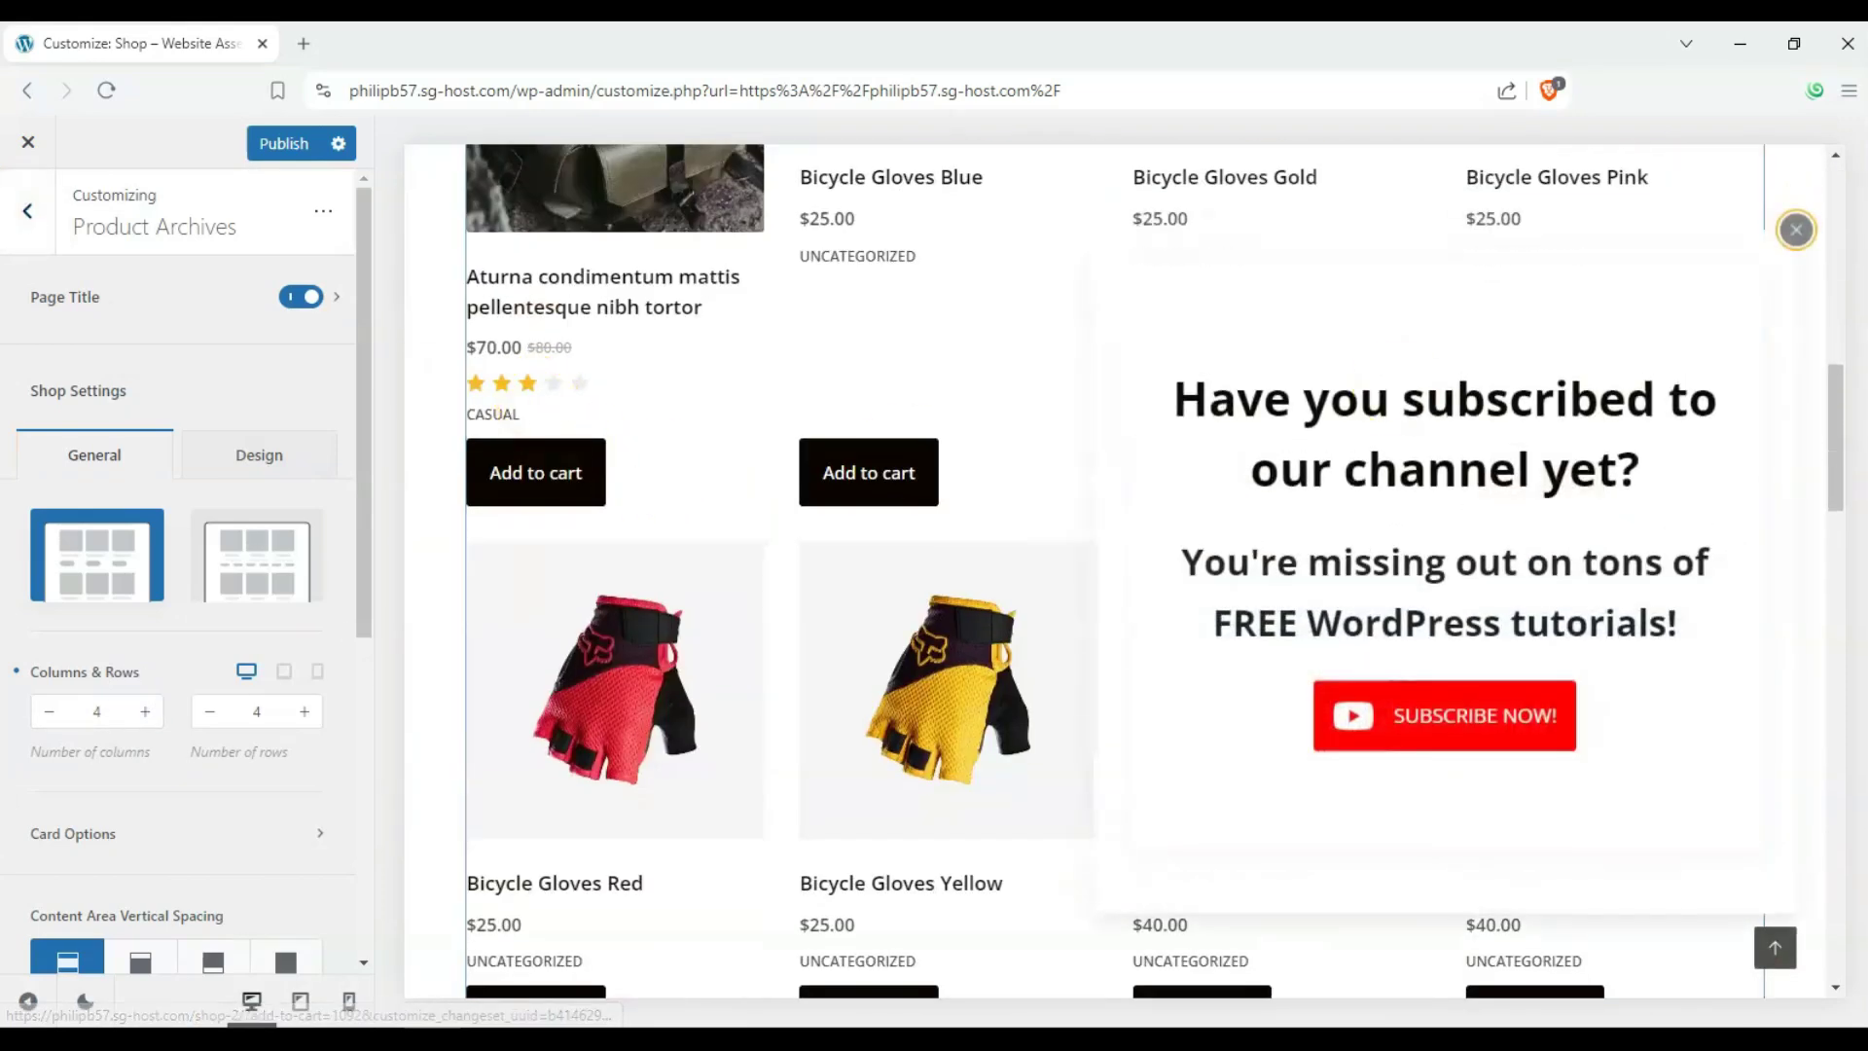
scroll(896, 500, "up", 5)
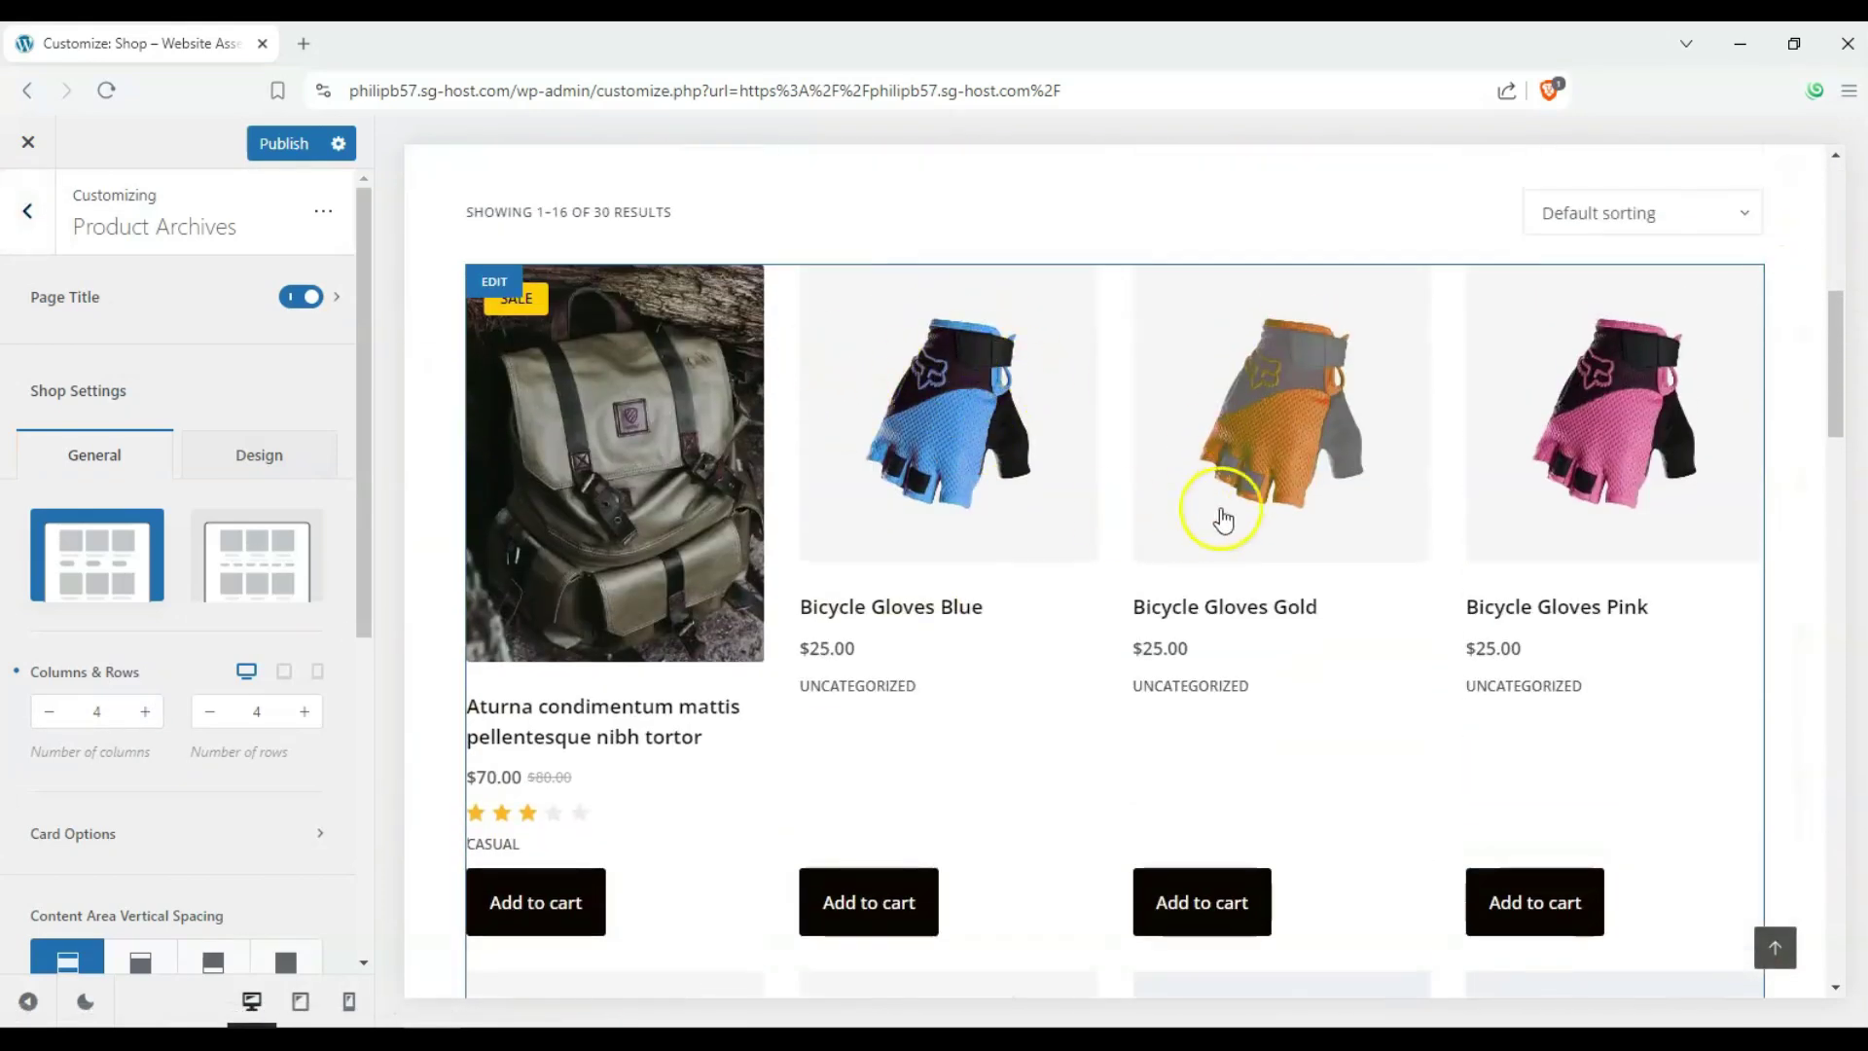
scroll(1223, 520, "down", 4)
scroll(989, 472, "down", 10)
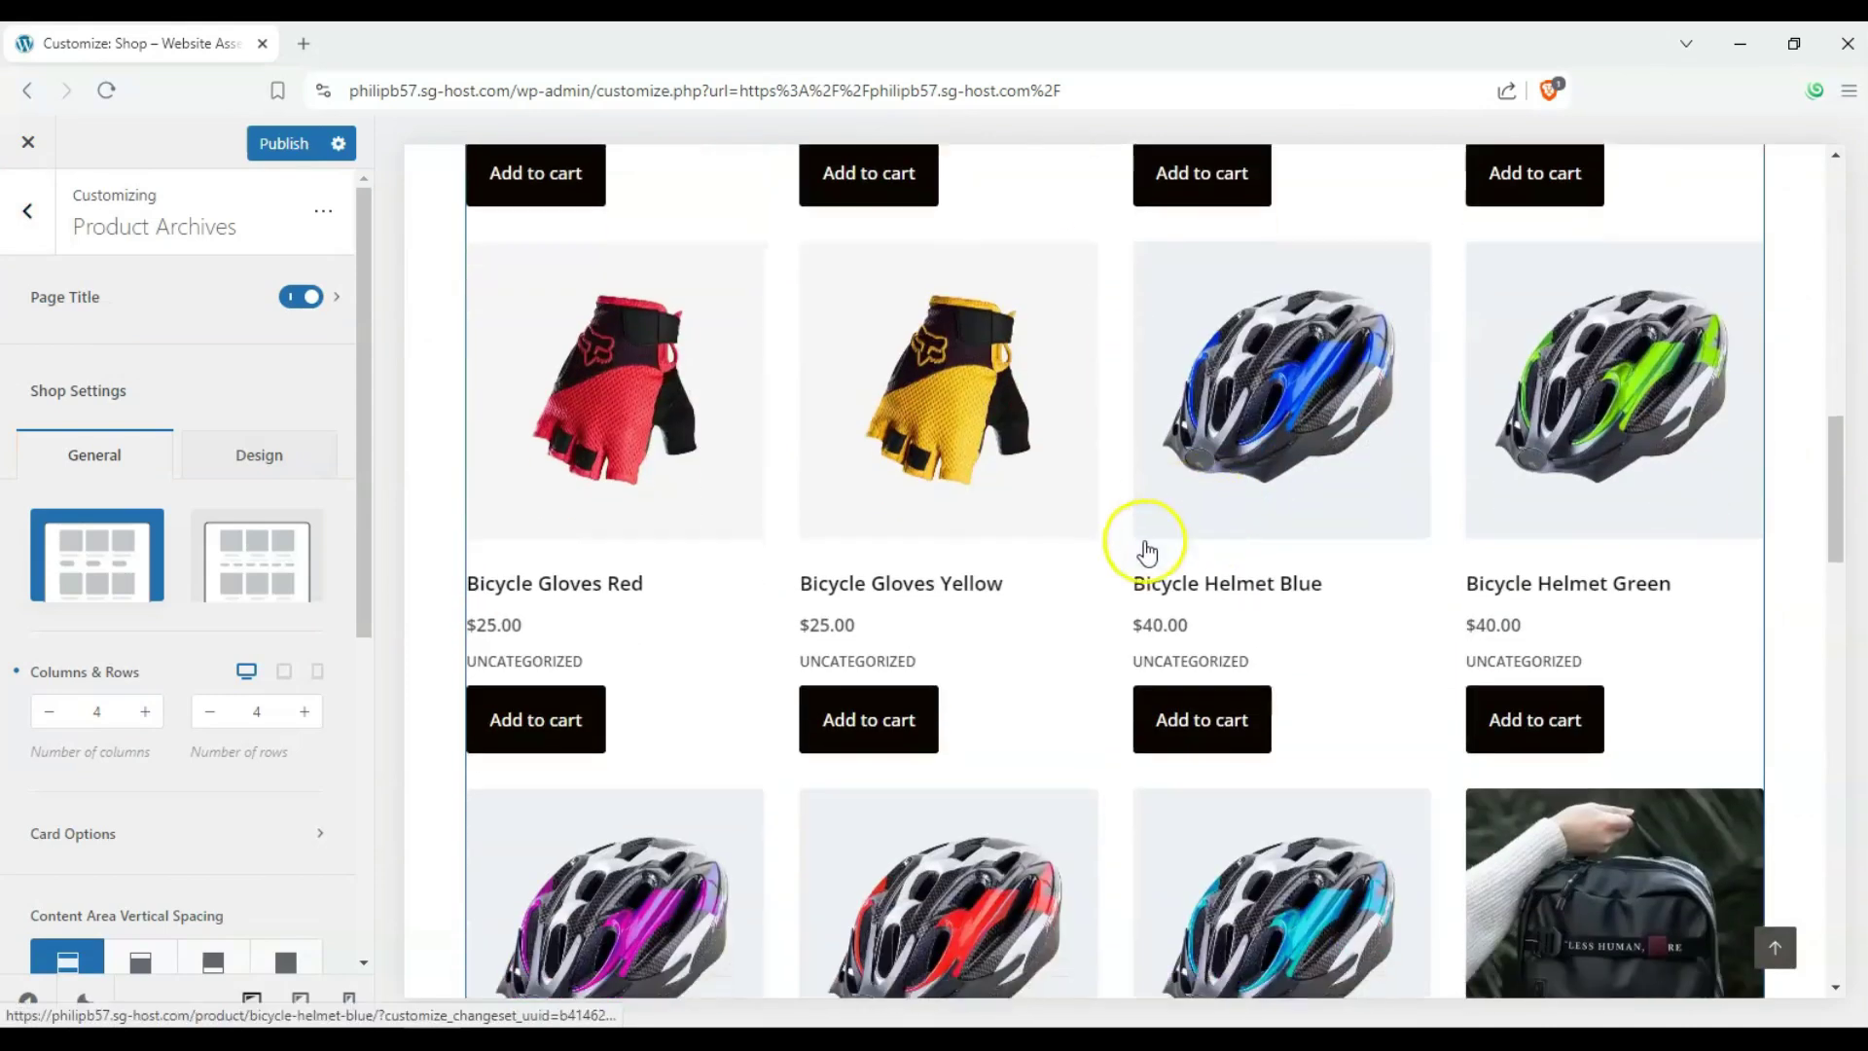
scroll(999, 556, "down", 8)
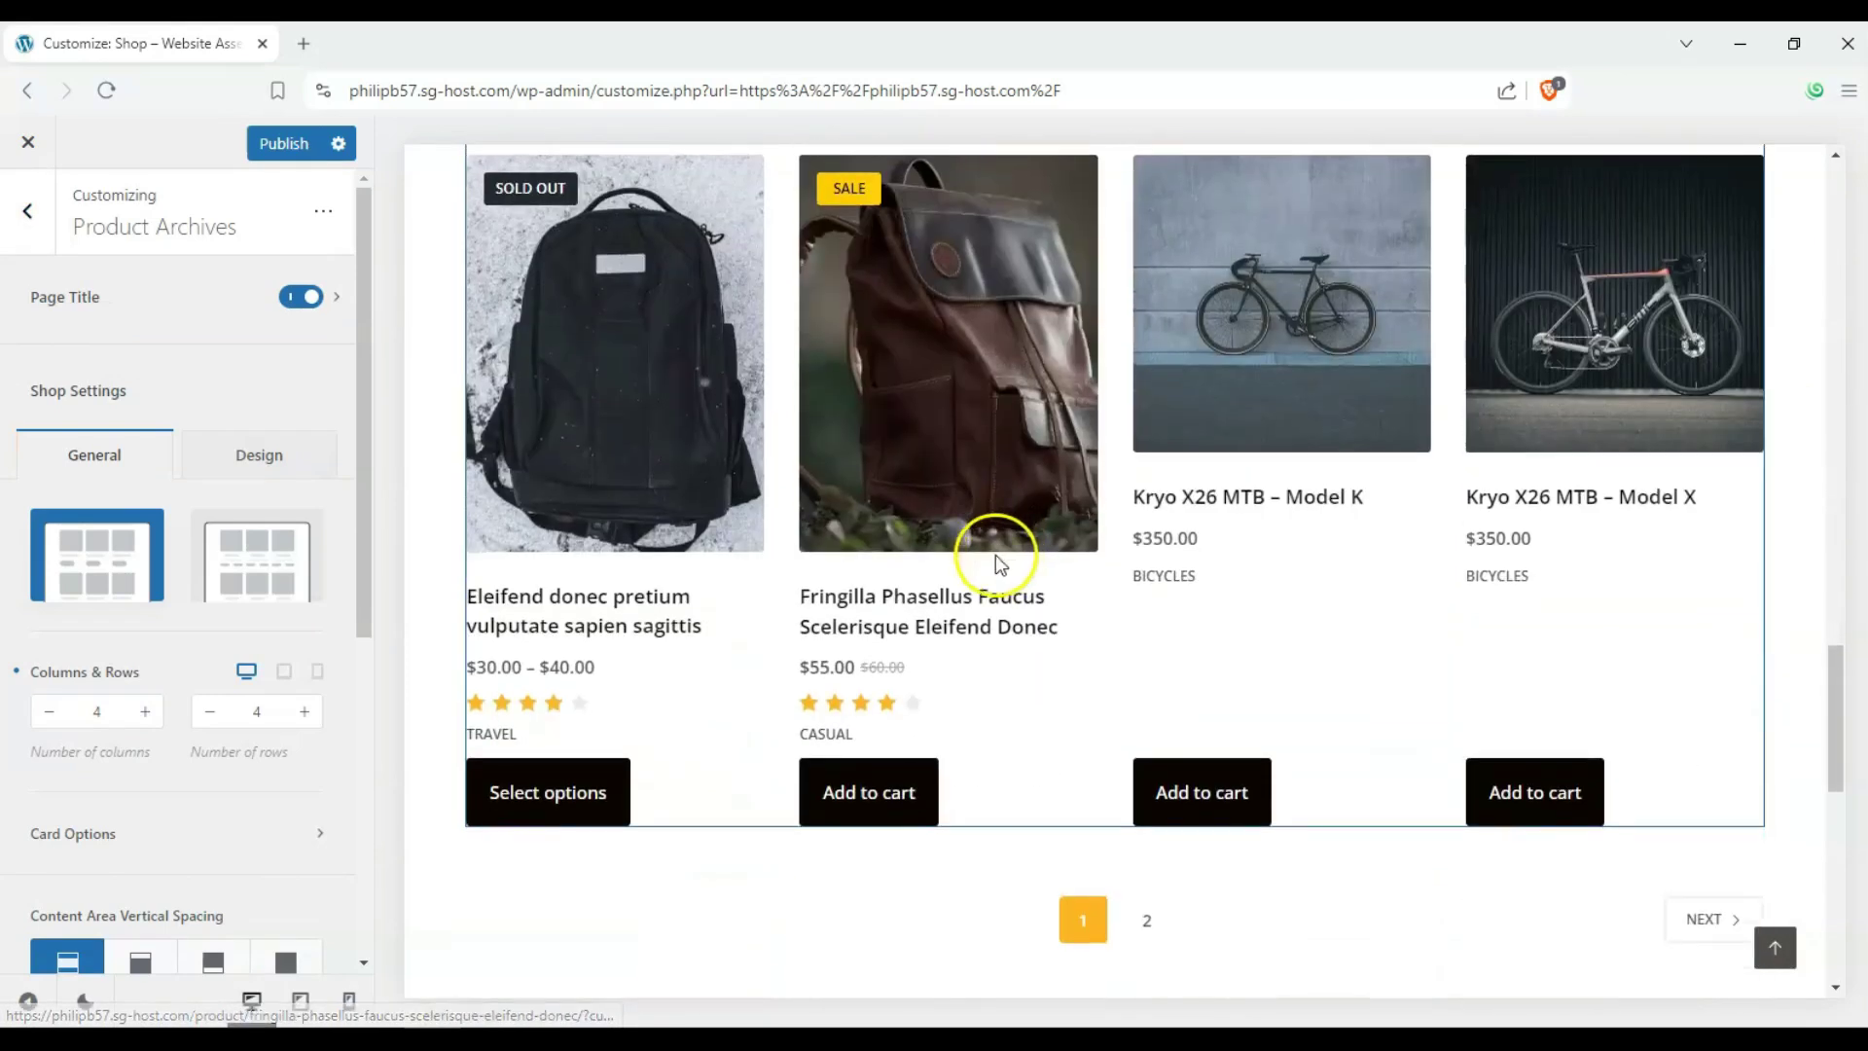
scroll(993, 632, "up", 4)
scroll(989, 666, "up", 10)
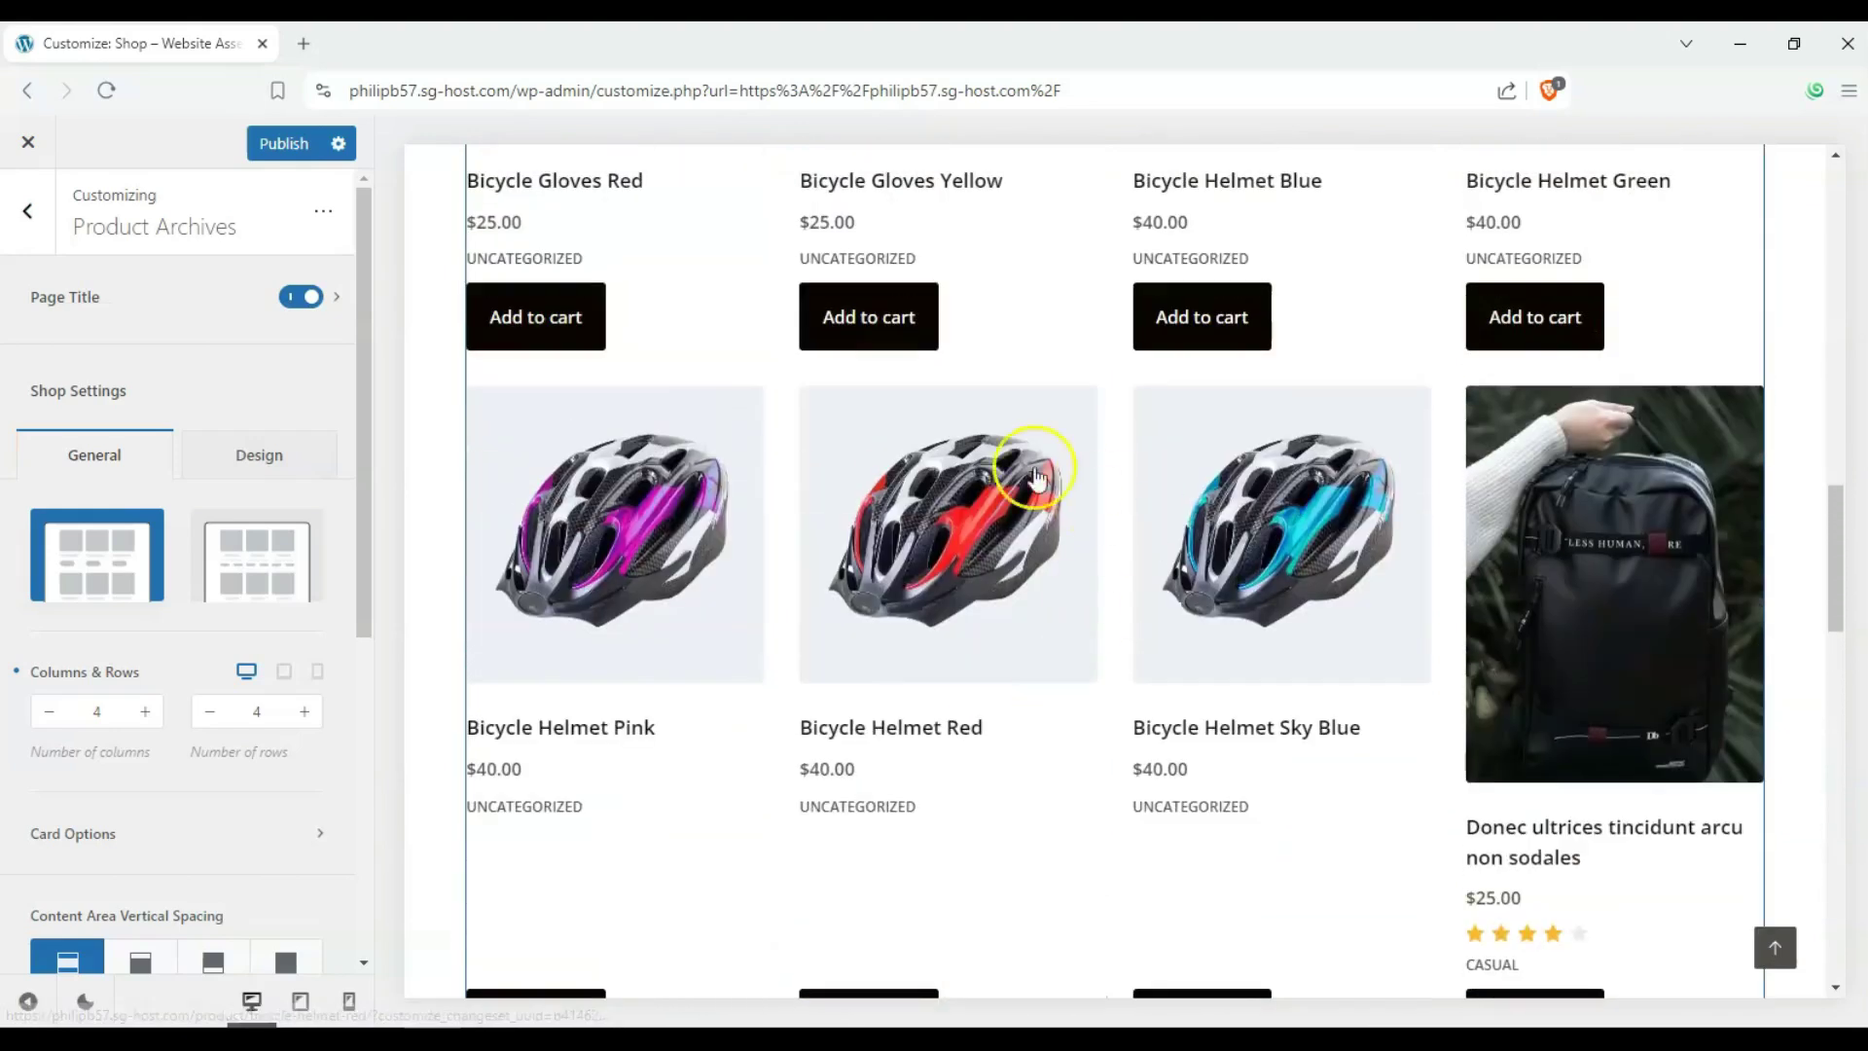
Step: Try the Type 2 centered card layout, then revert to Type 1
scroll(1028, 367, "up", 7)
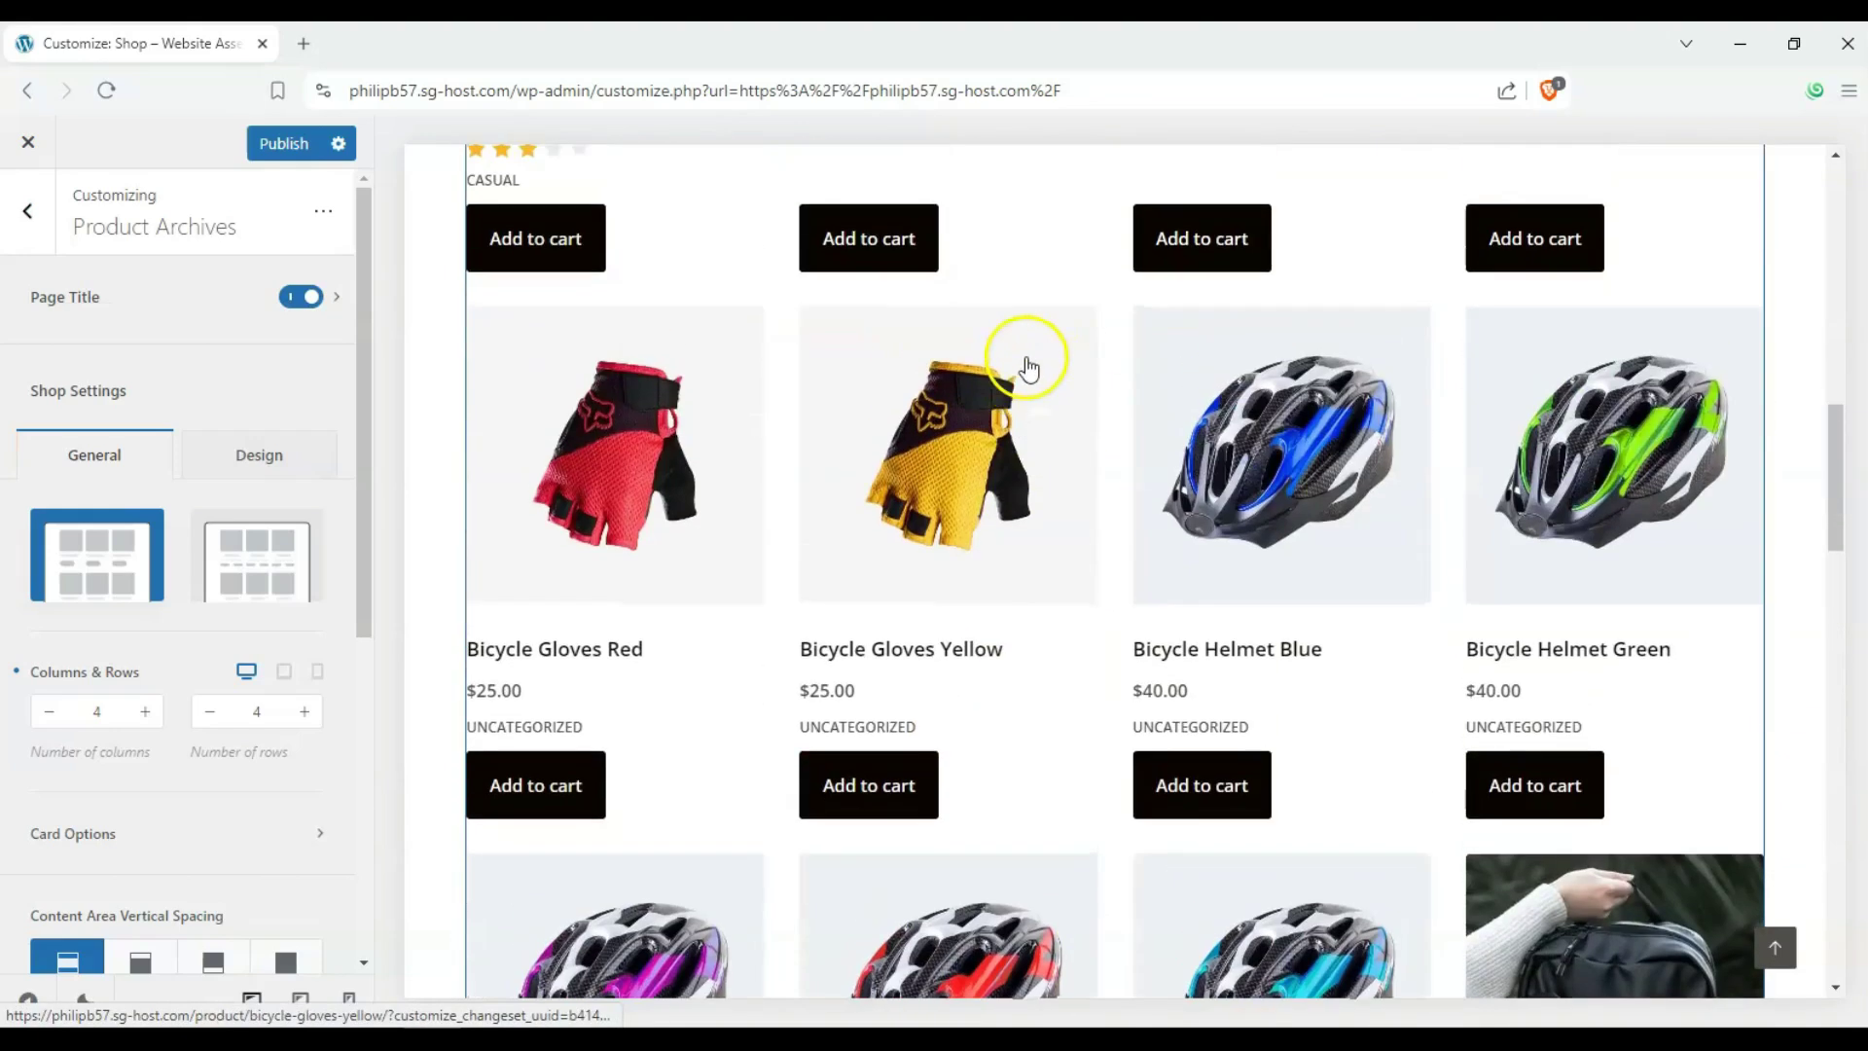
scroll(1012, 350, "up", 4)
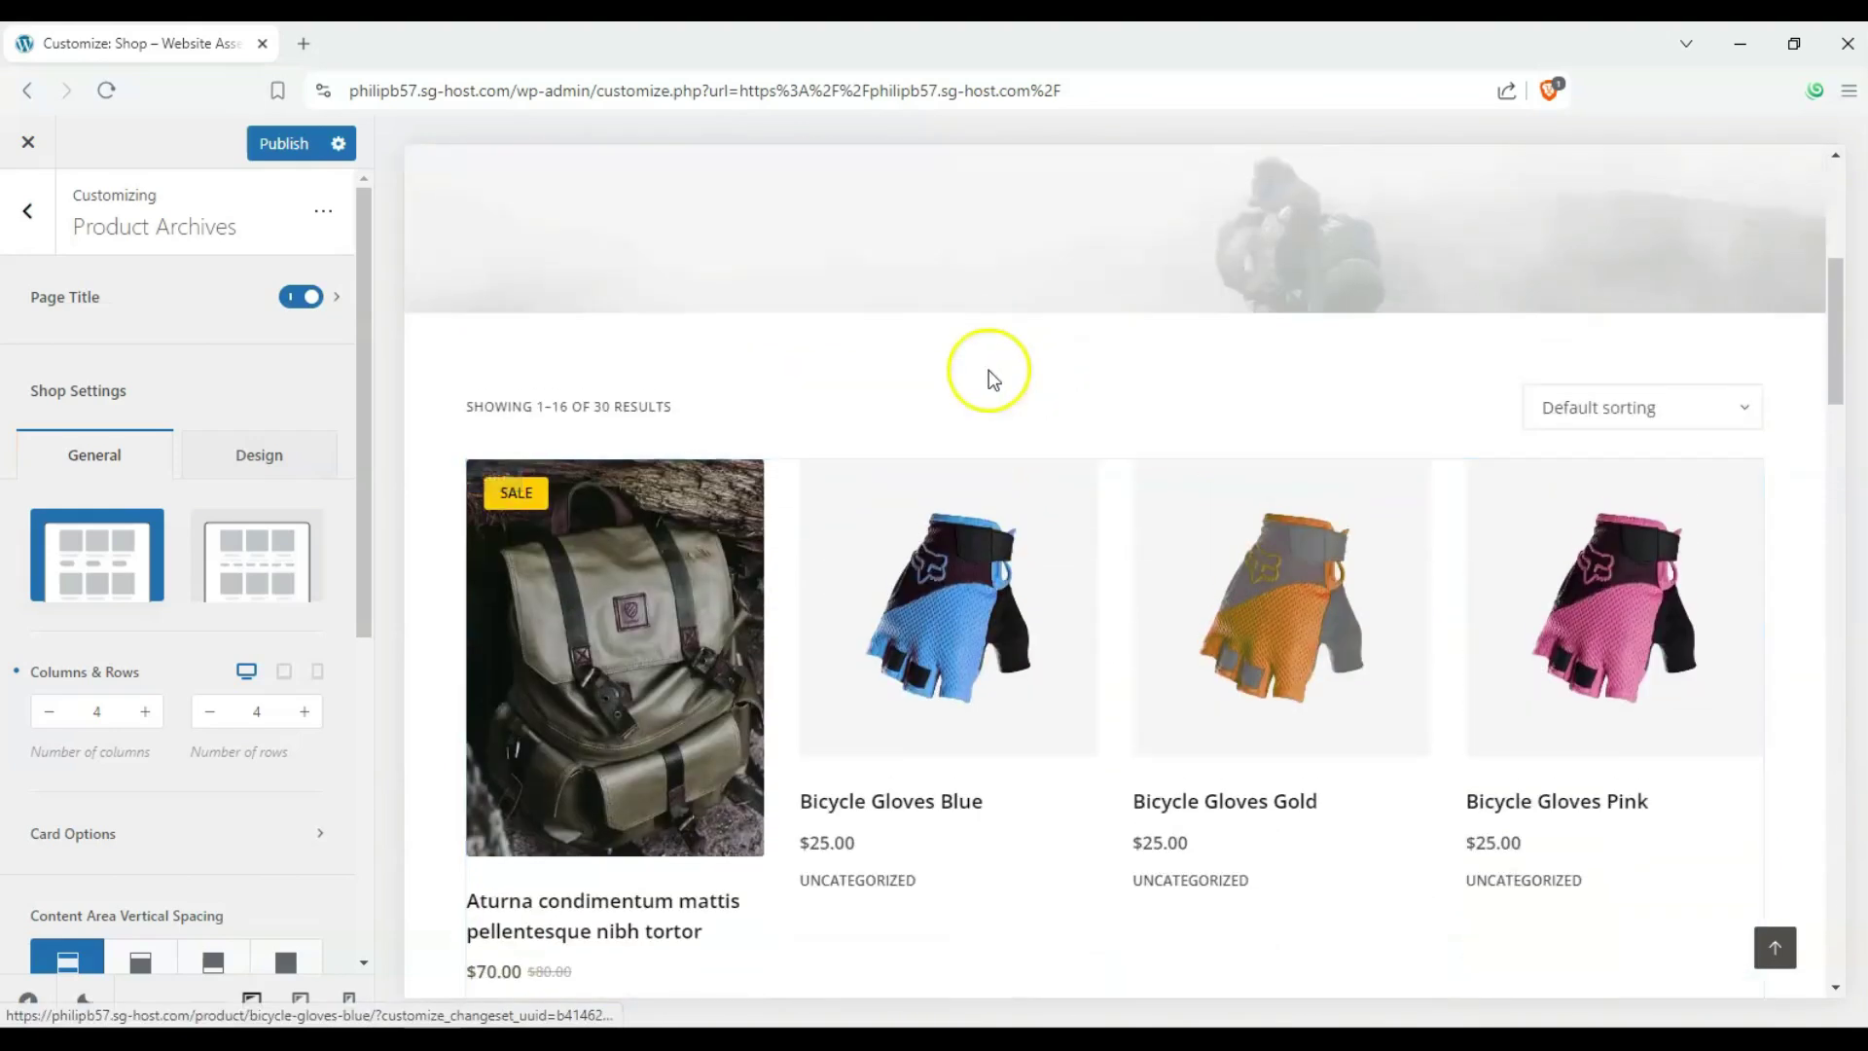
scroll(681, 525, "down", 2)
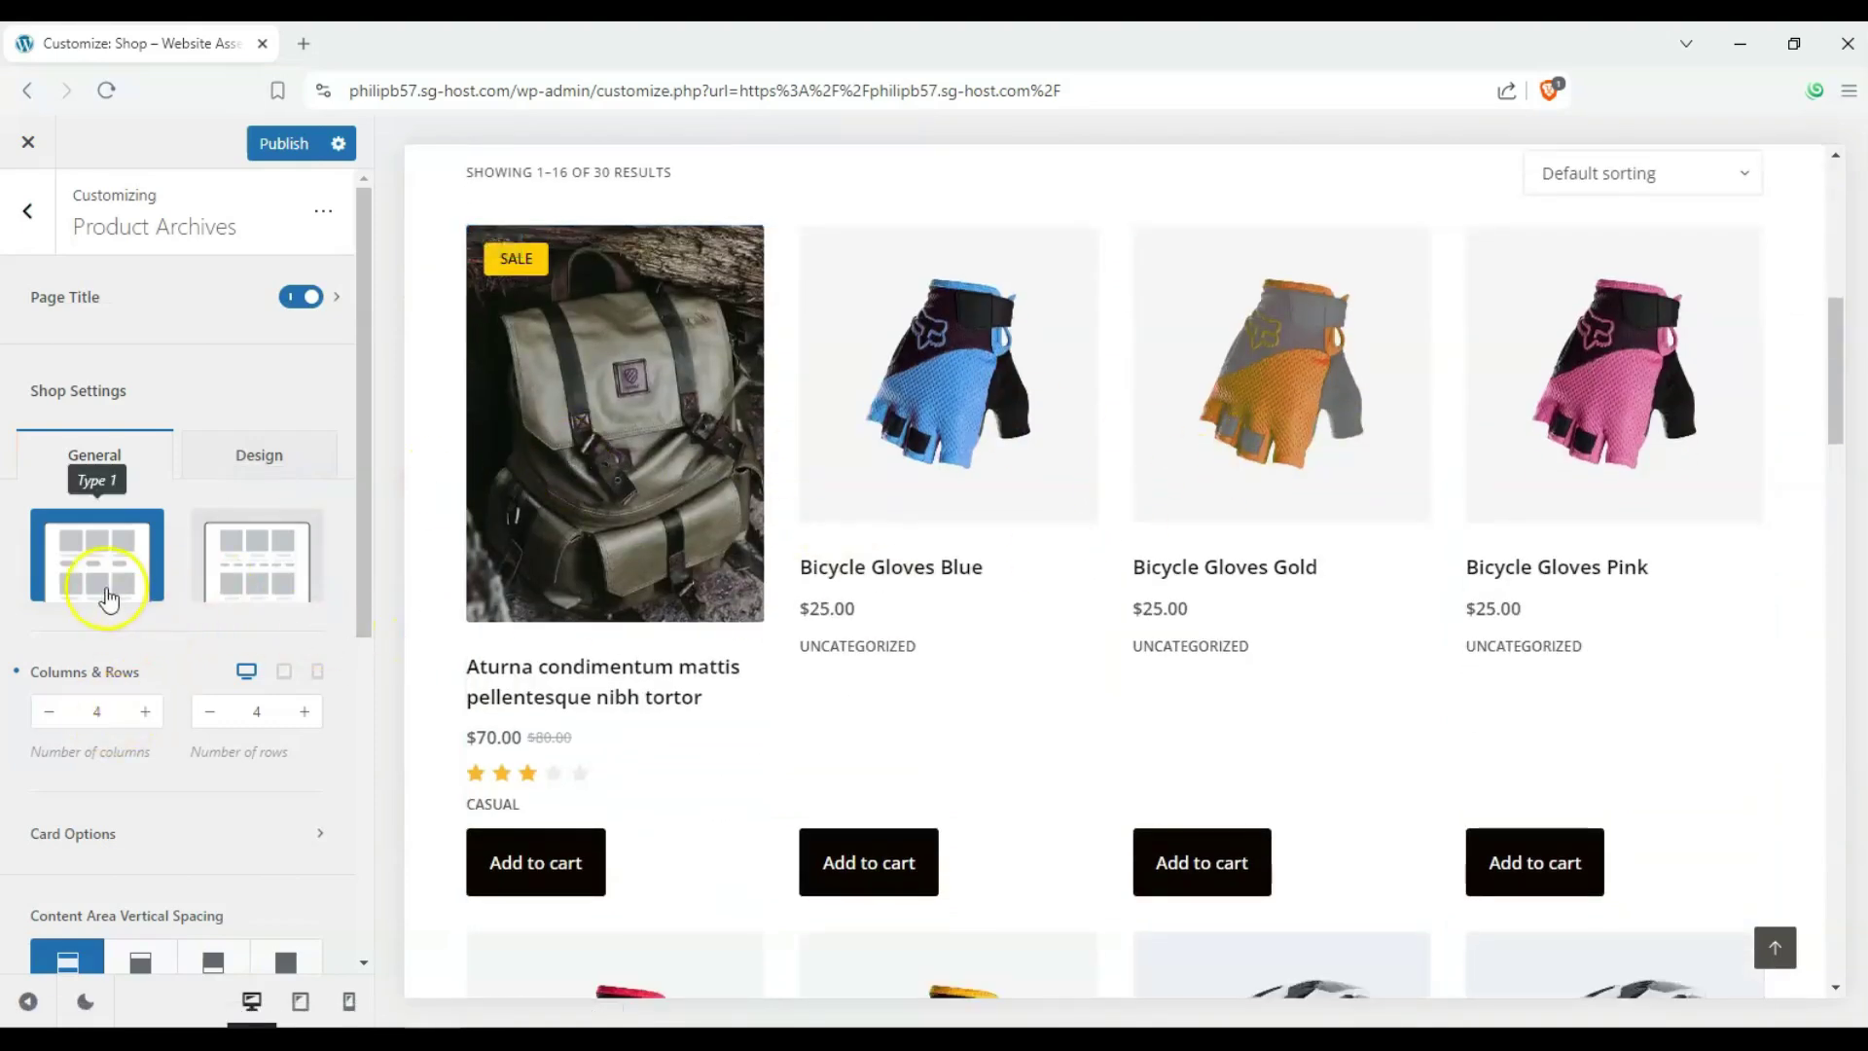
left_click(255, 565)
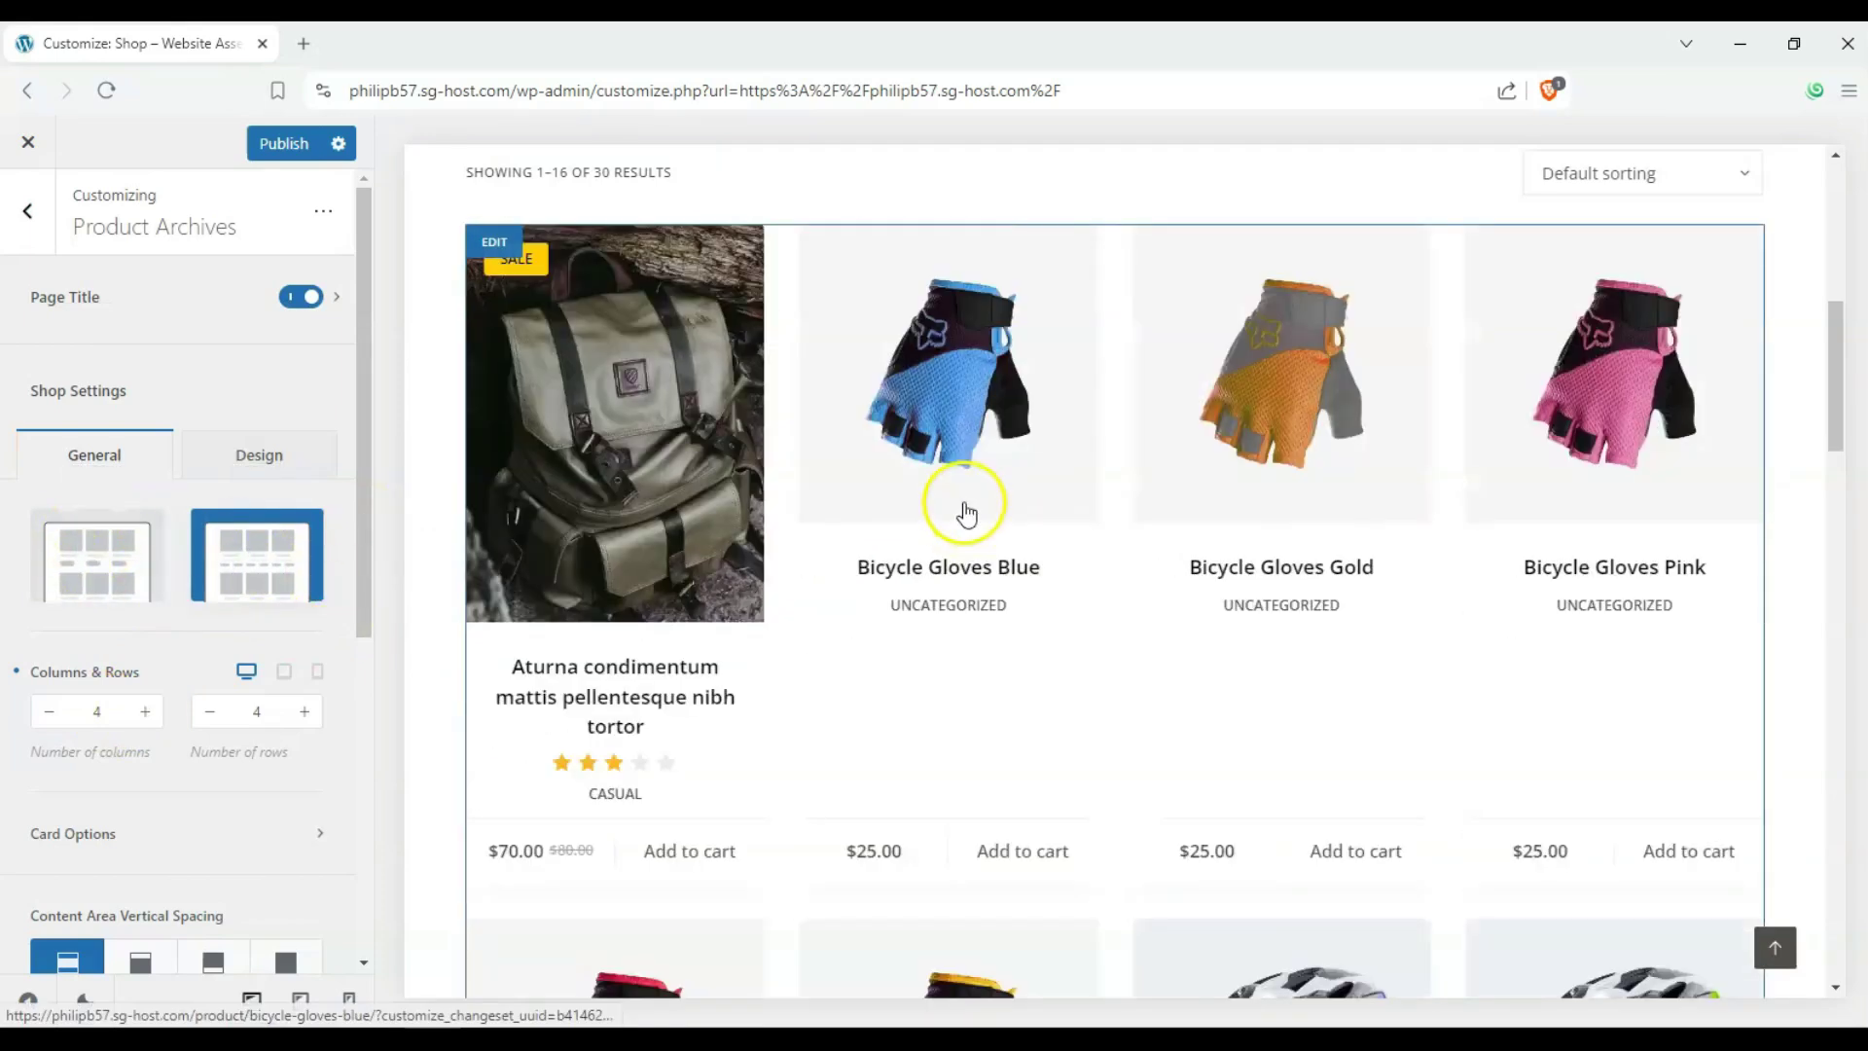
left_click(107, 532)
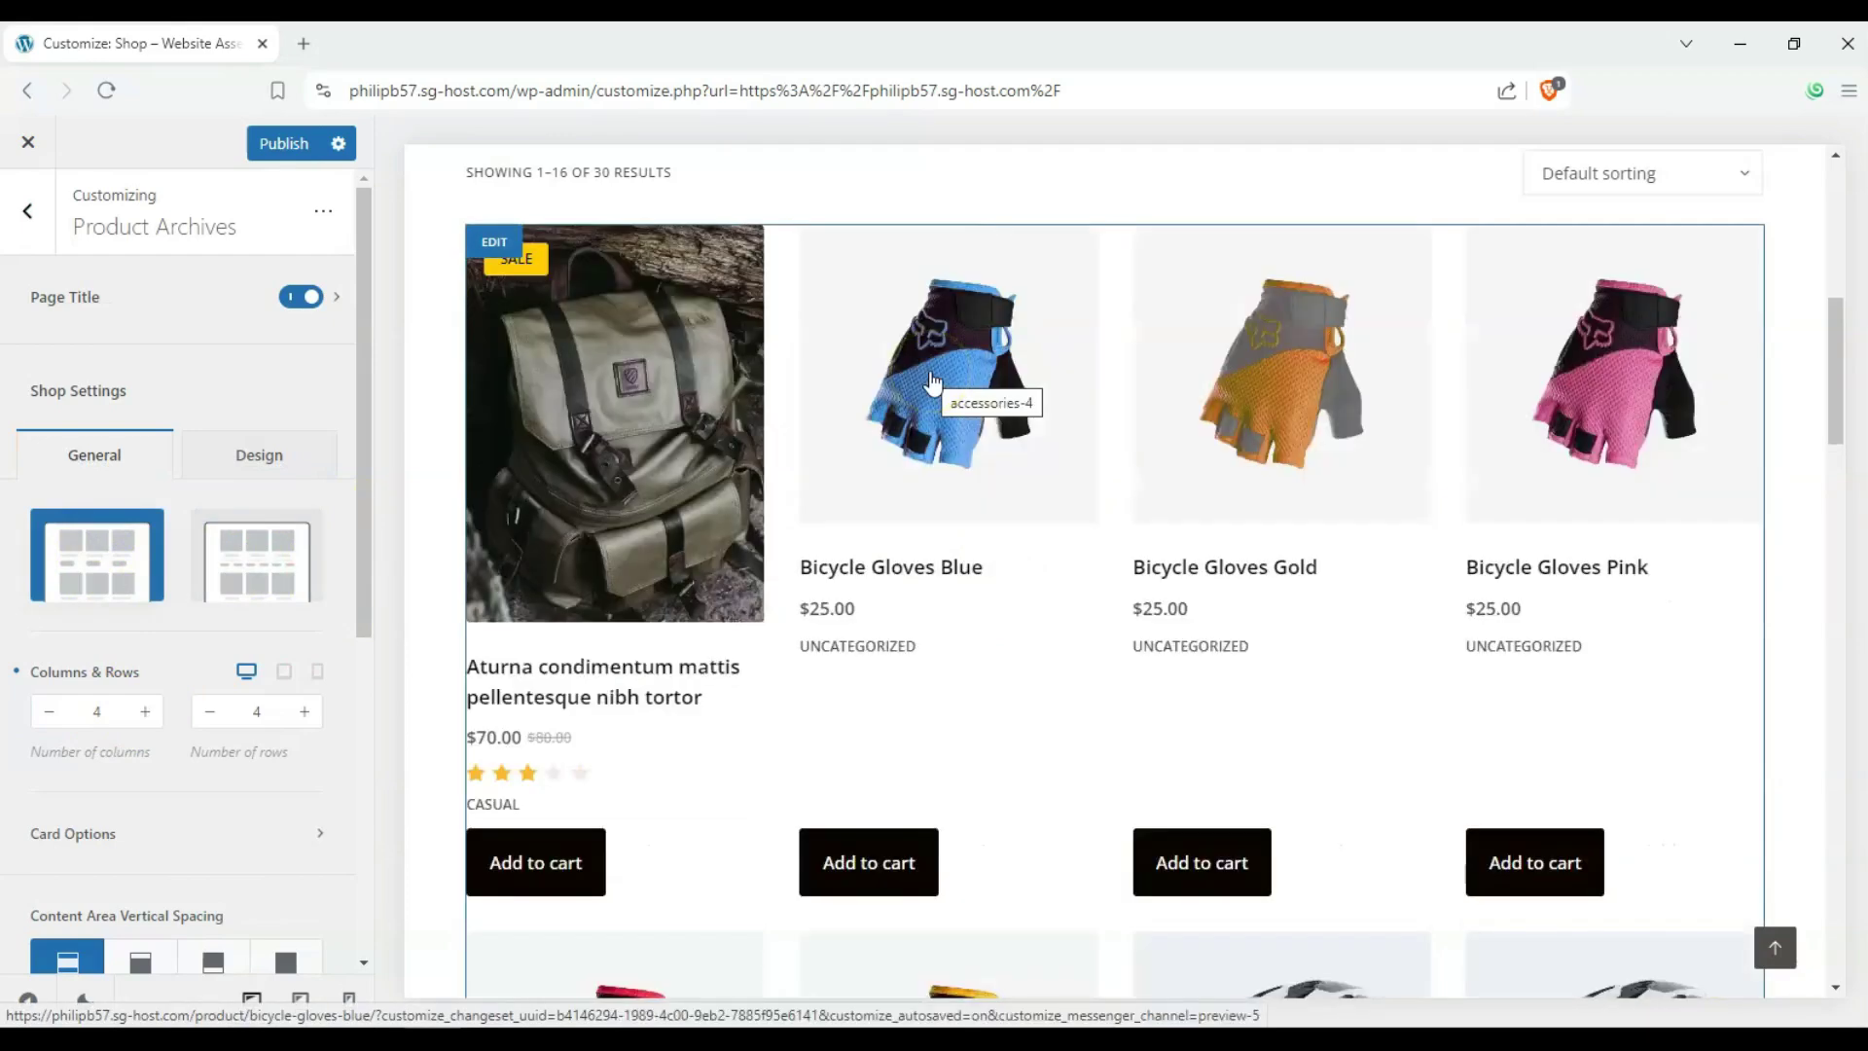
Step: Preview the shop grid reduced to two columns with fewer rows
left_click(50, 719)
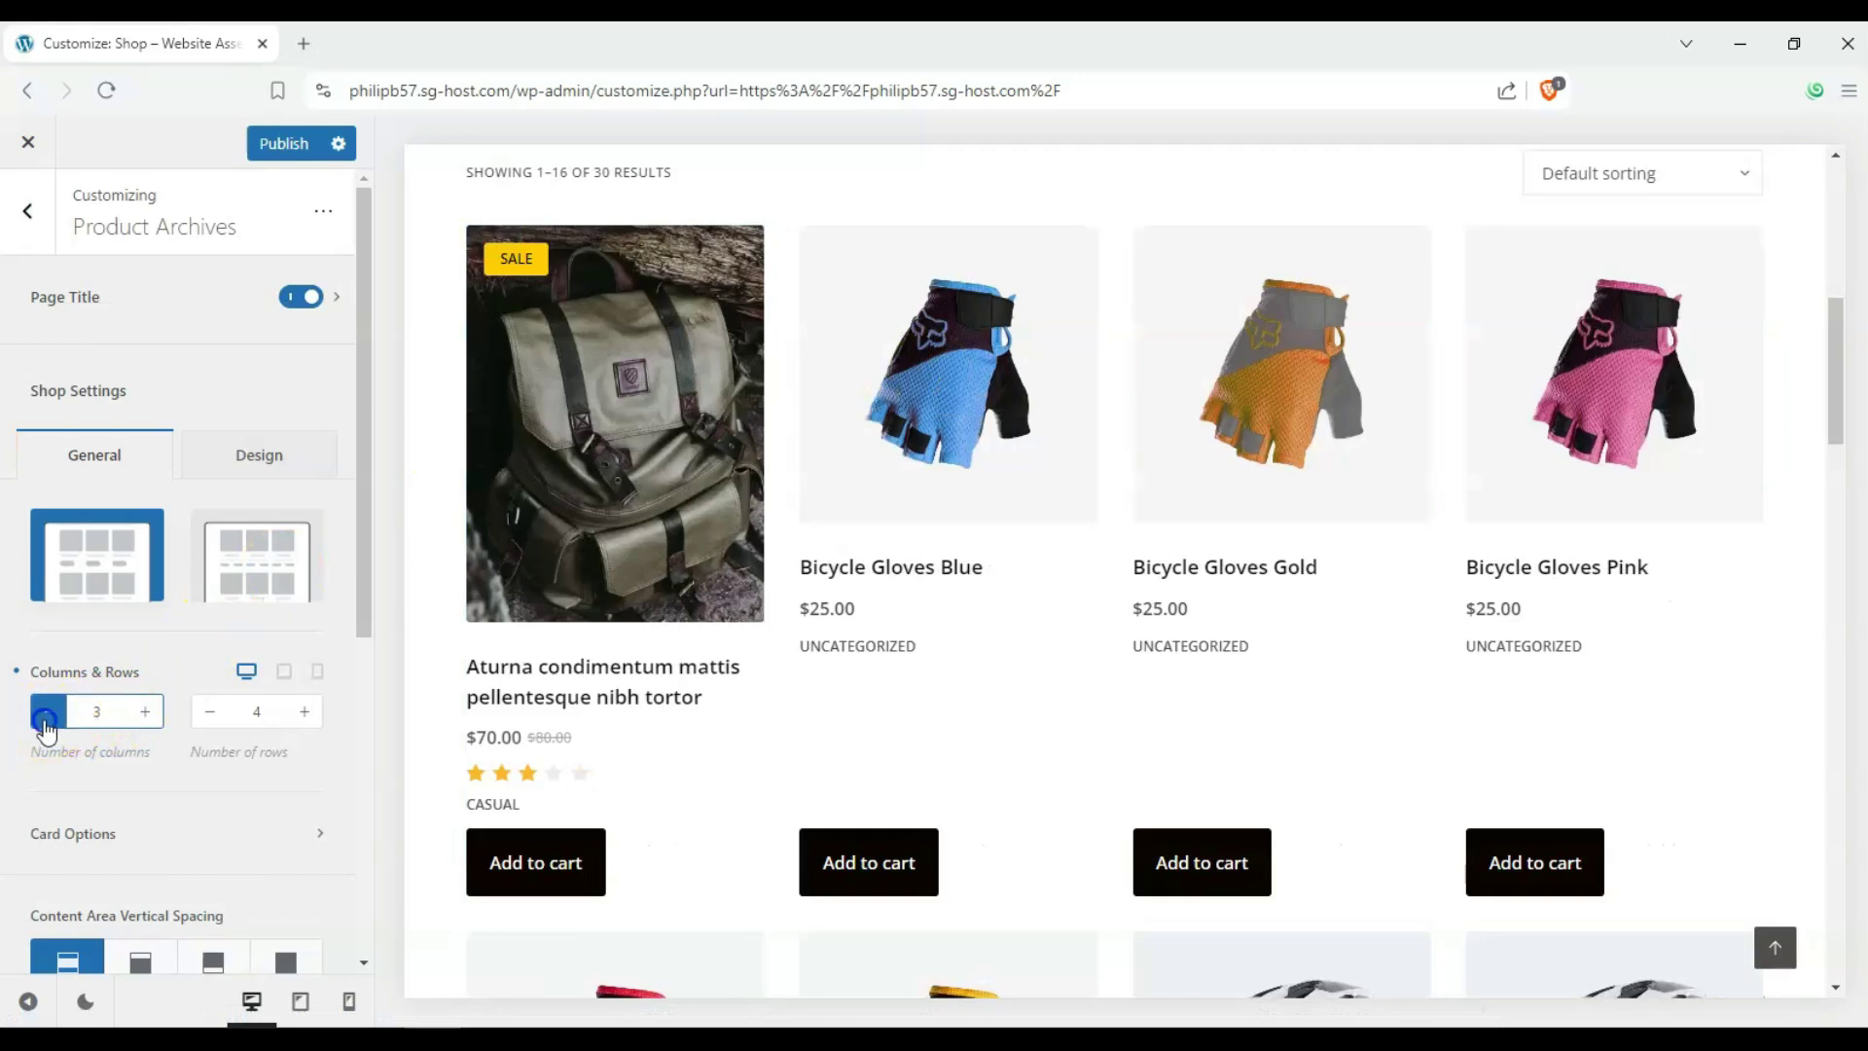
left_click(45, 722)
left_click(213, 725)
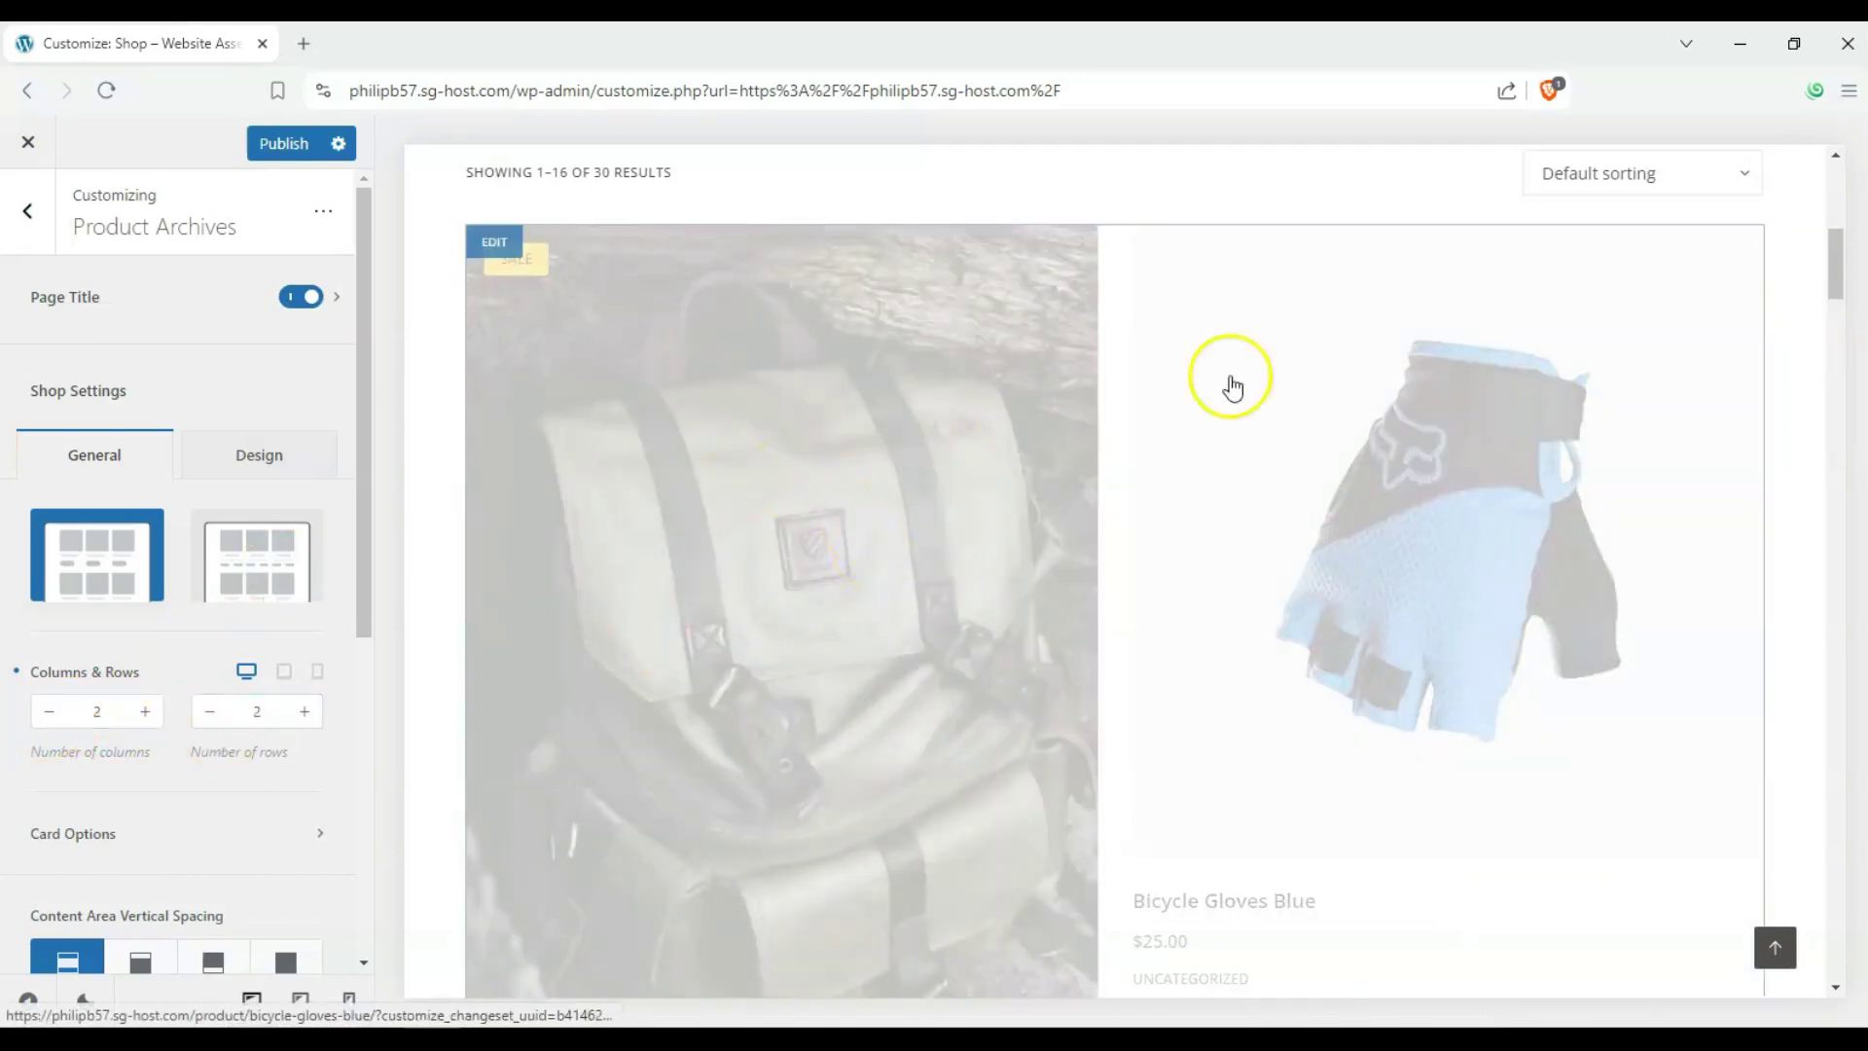
scroll(989, 530, "down", 5)
scroll(990, 530, "down", 12)
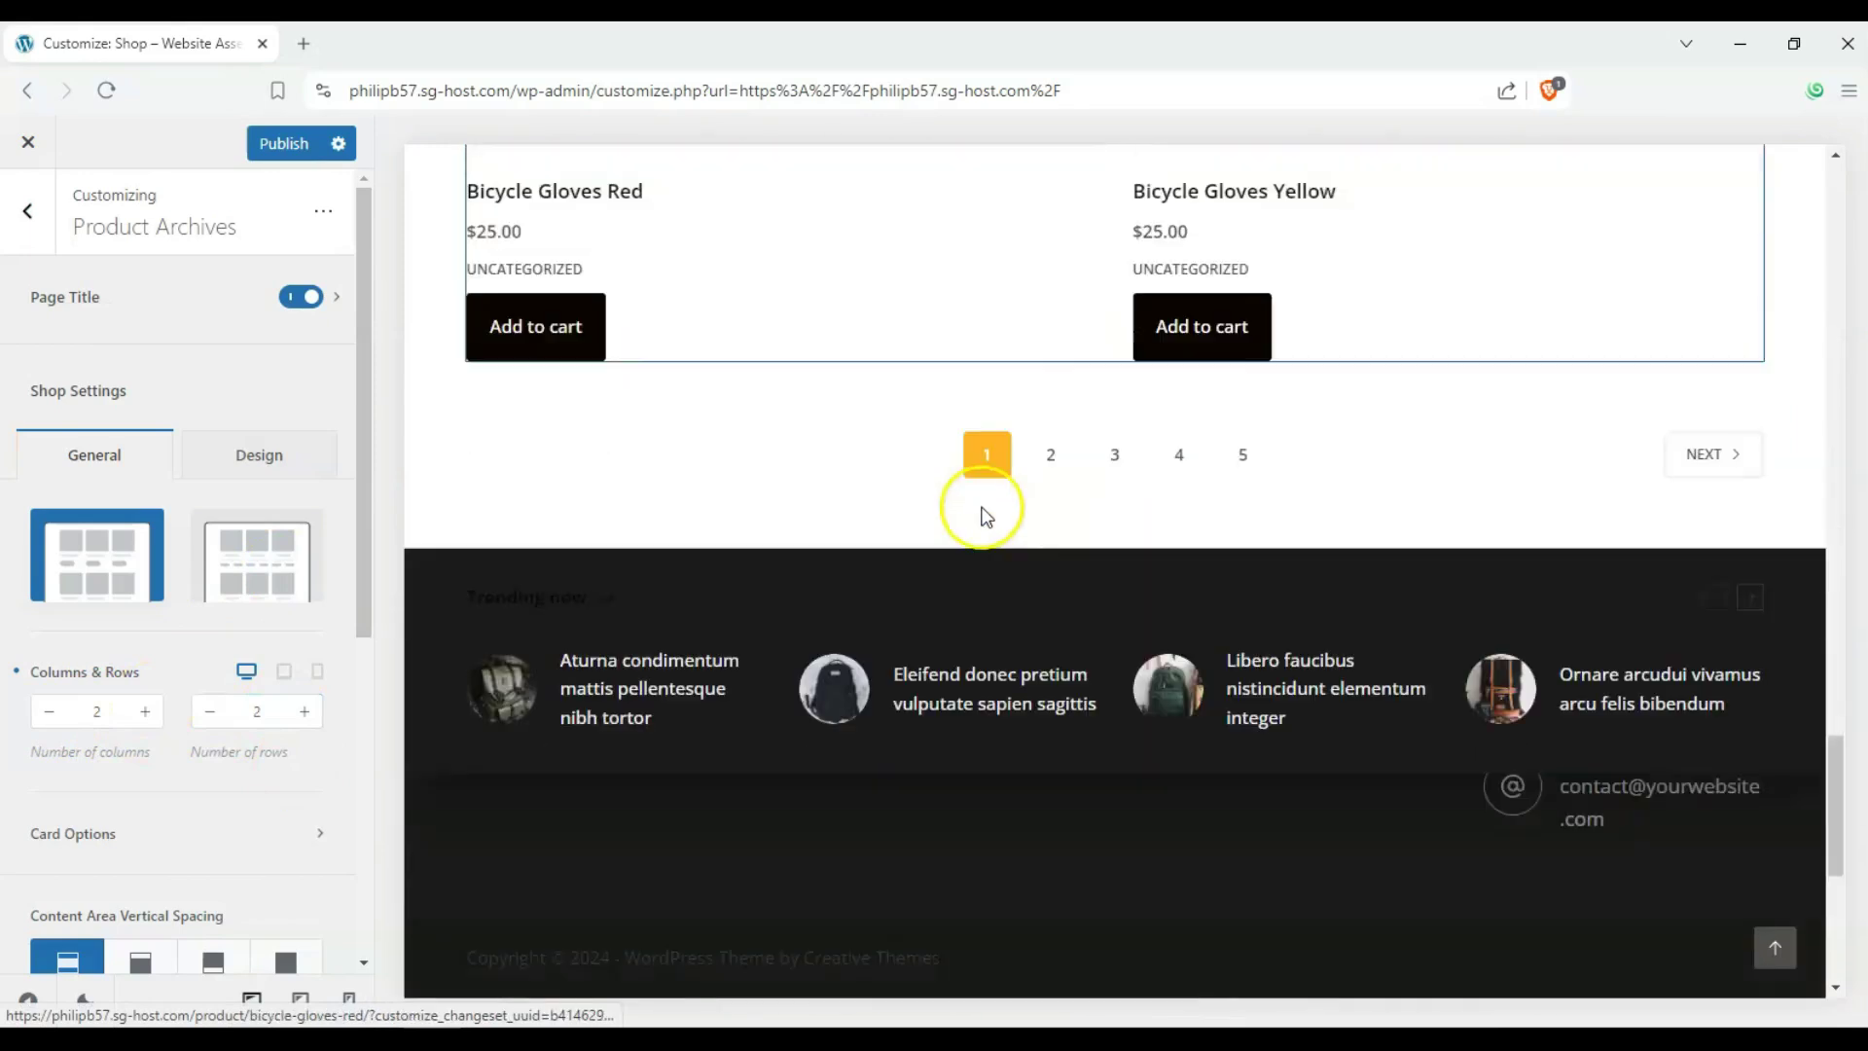
scroll(1000, 437, "up", 4)
scroll(1001, 544, "up", 2)
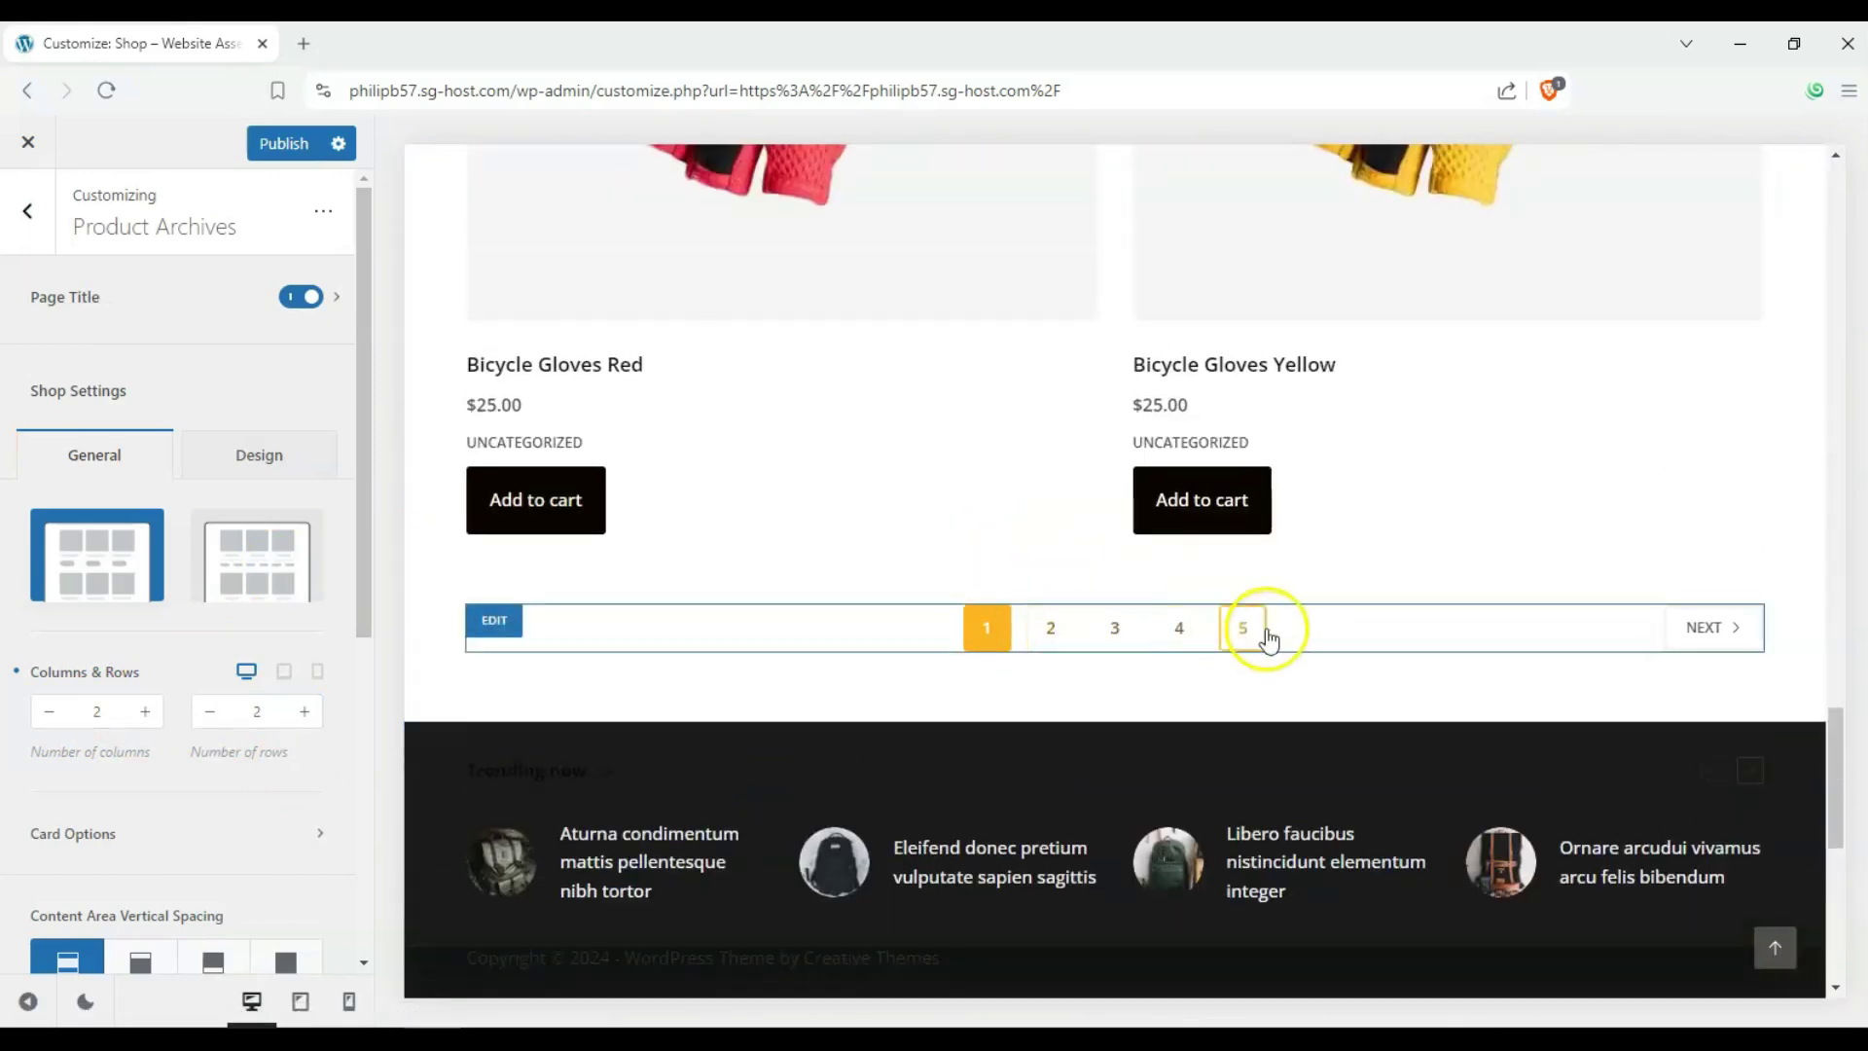
scroll(208, 605, "down", 3)
scroll(214, 661, "up", 2)
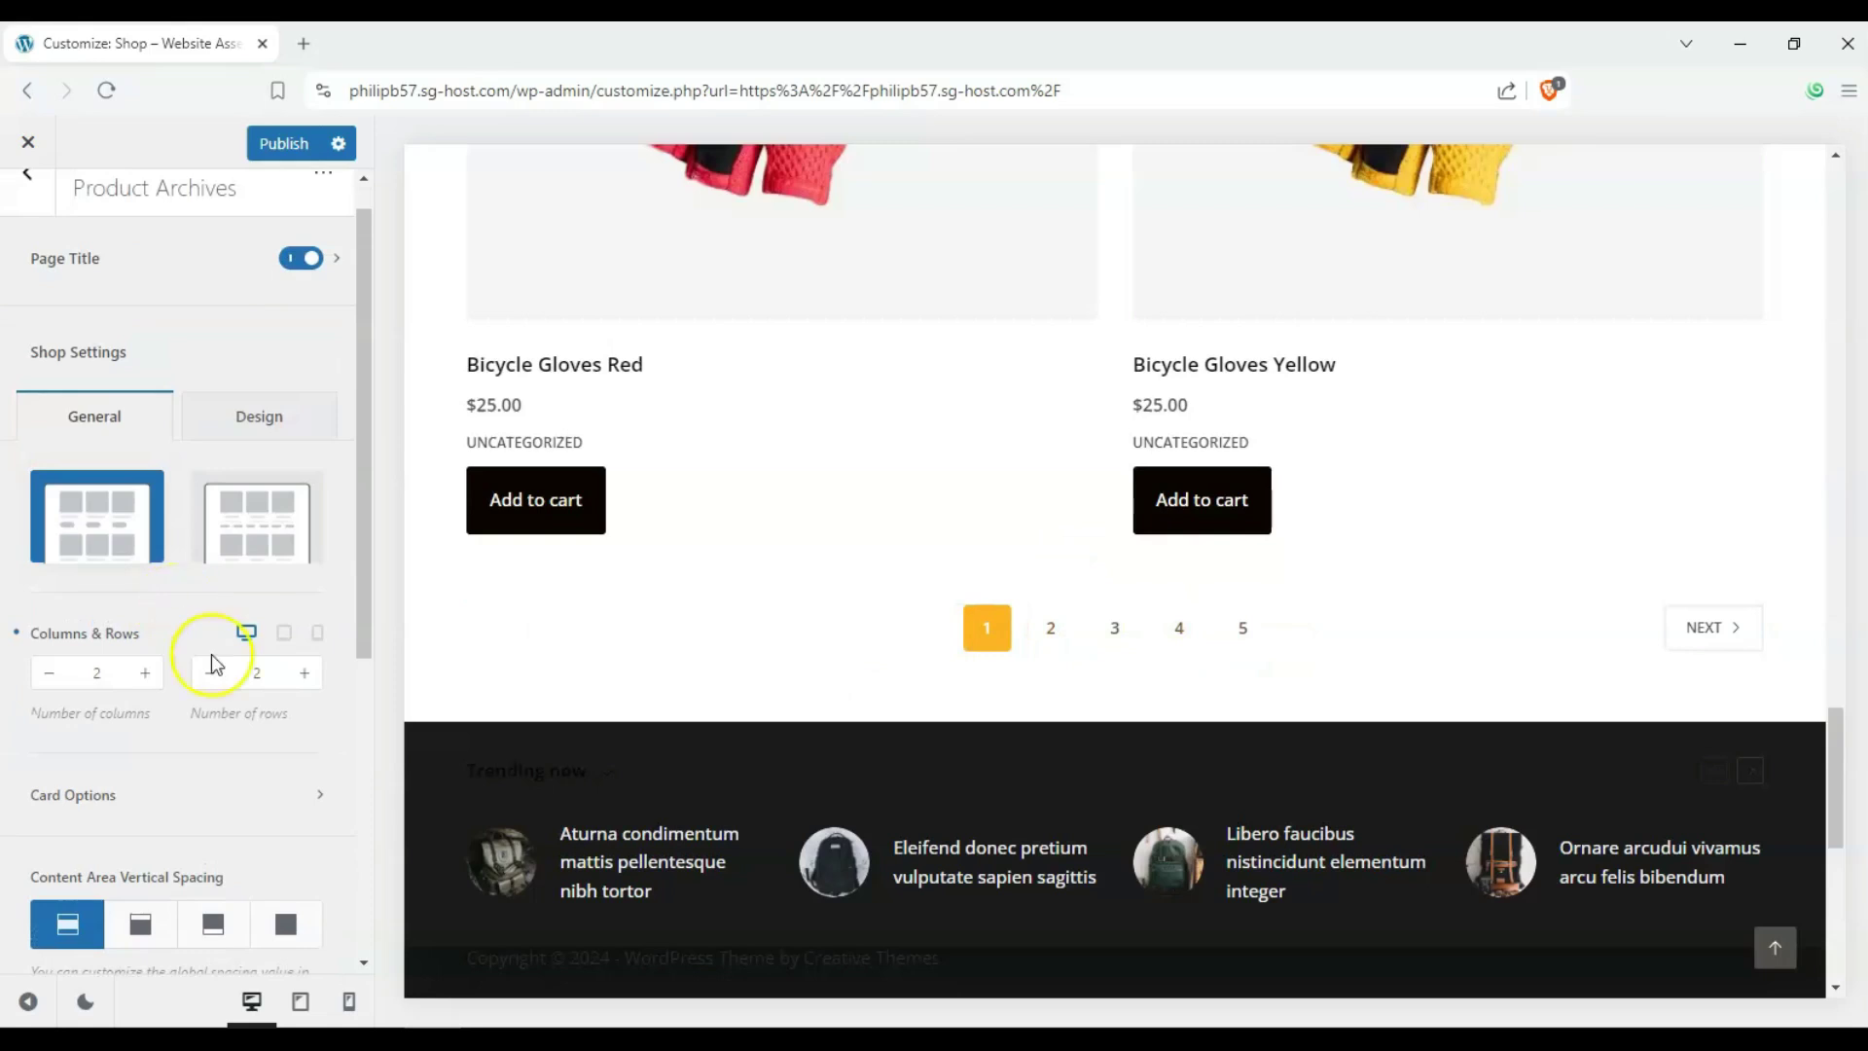
Step: Set the shop grid to 6 columns and 2 rows, showing 12 of 30 results
left_click(313, 681)
left_click(313, 681)
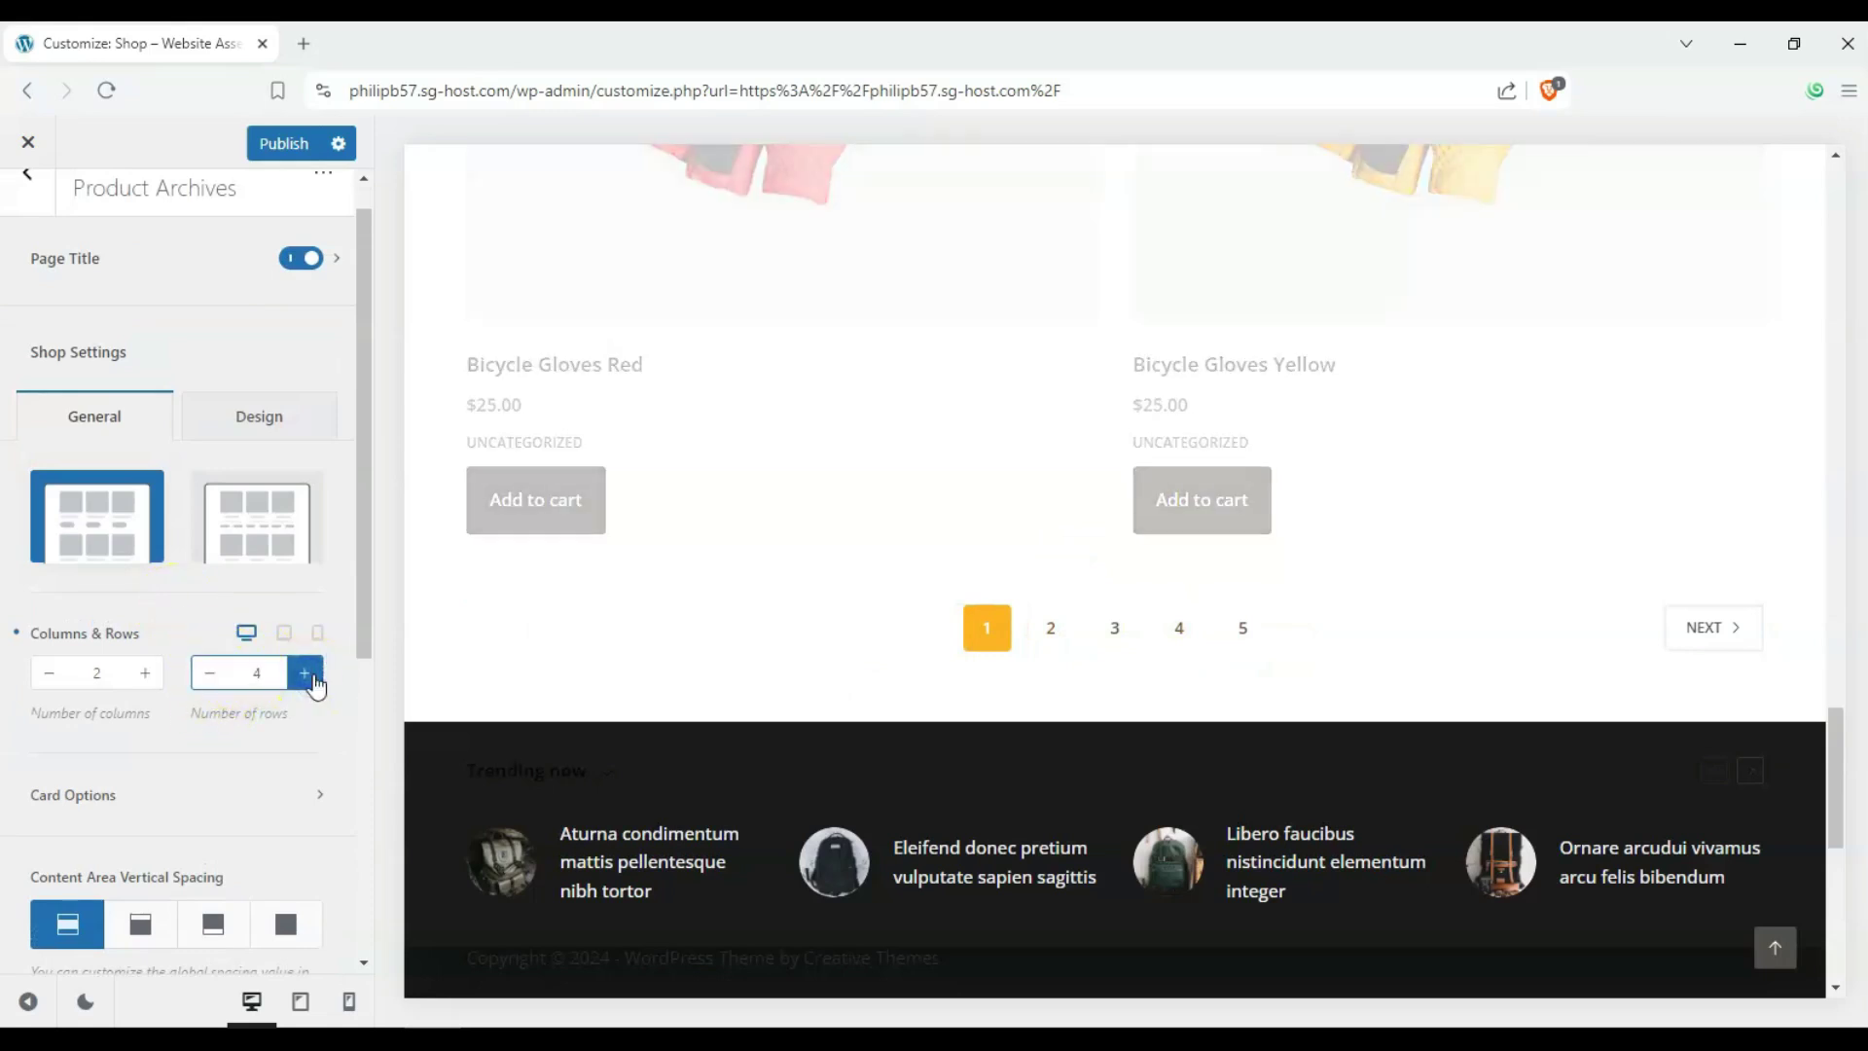
left_click(162, 686)
left_click(161, 686)
left_click(161, 685)
left_click(162, 686)
left_click(209, 679)
left_click(209, 680)
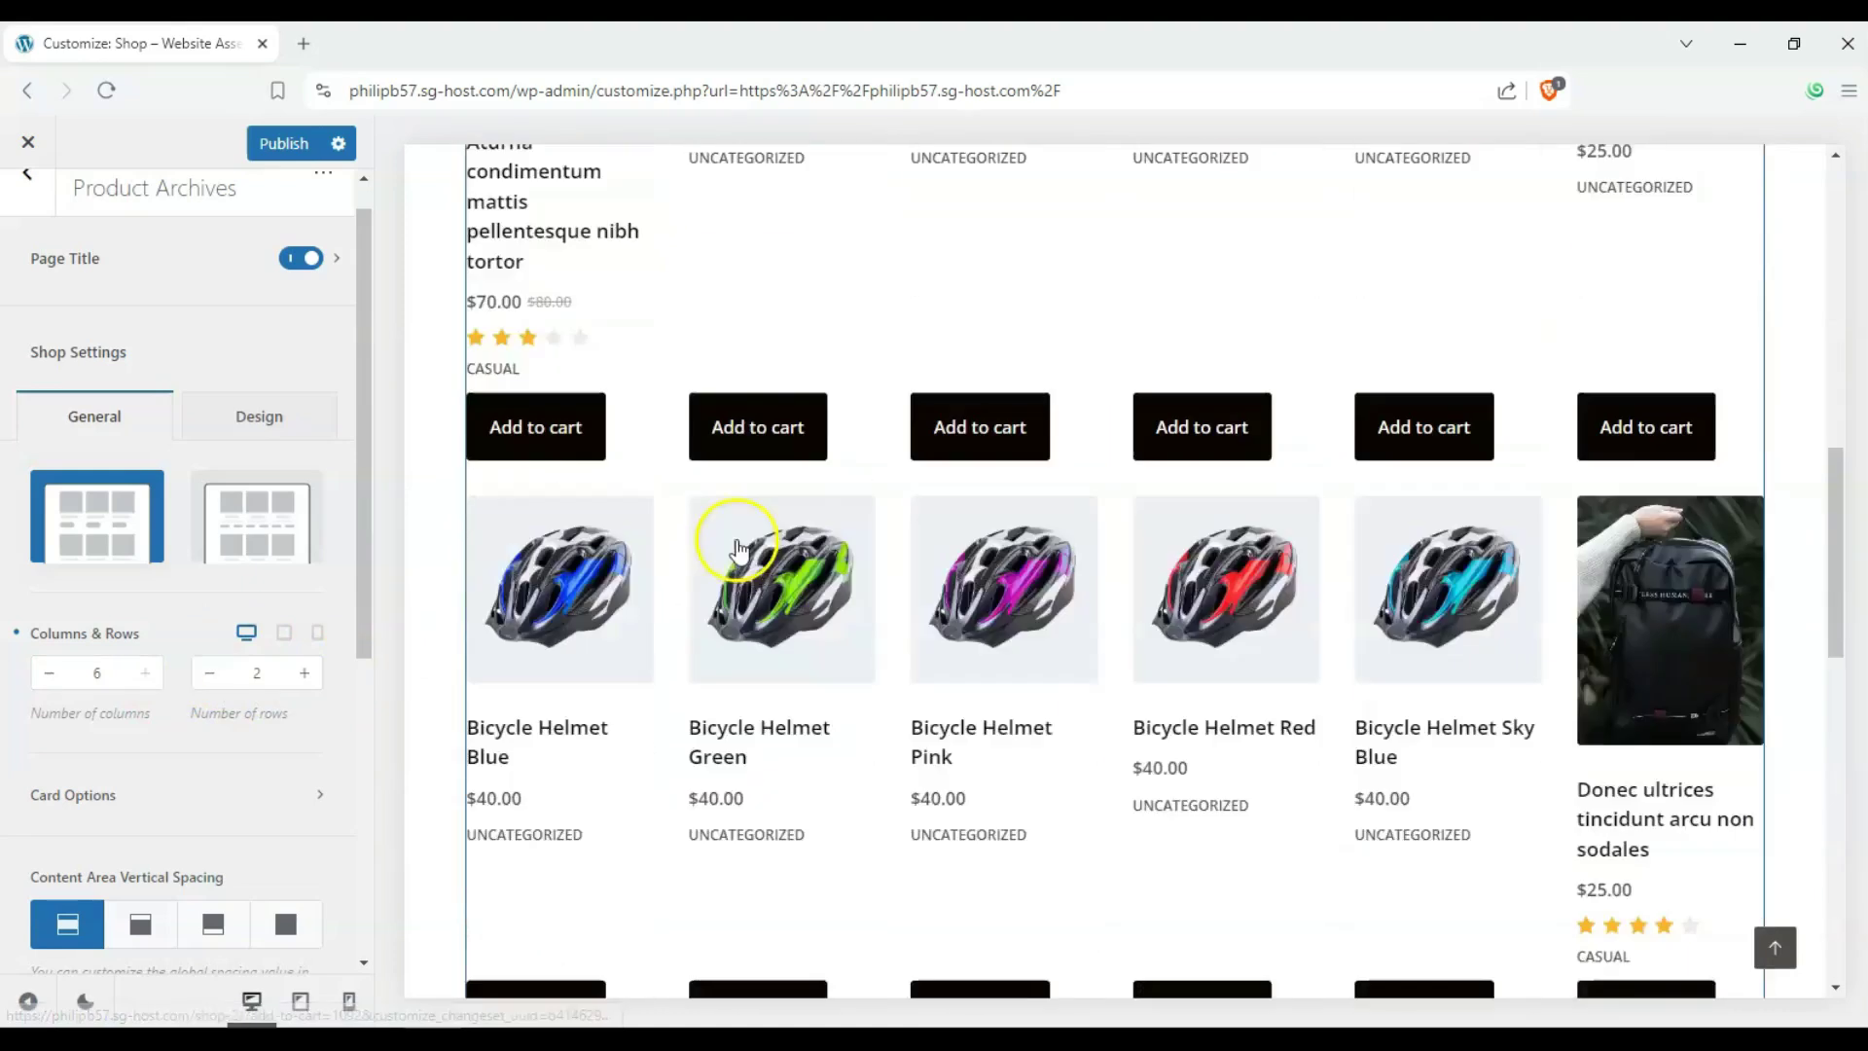
scroll(876, 559, "down", 3)
scroll(1029, 571, "up", 9)
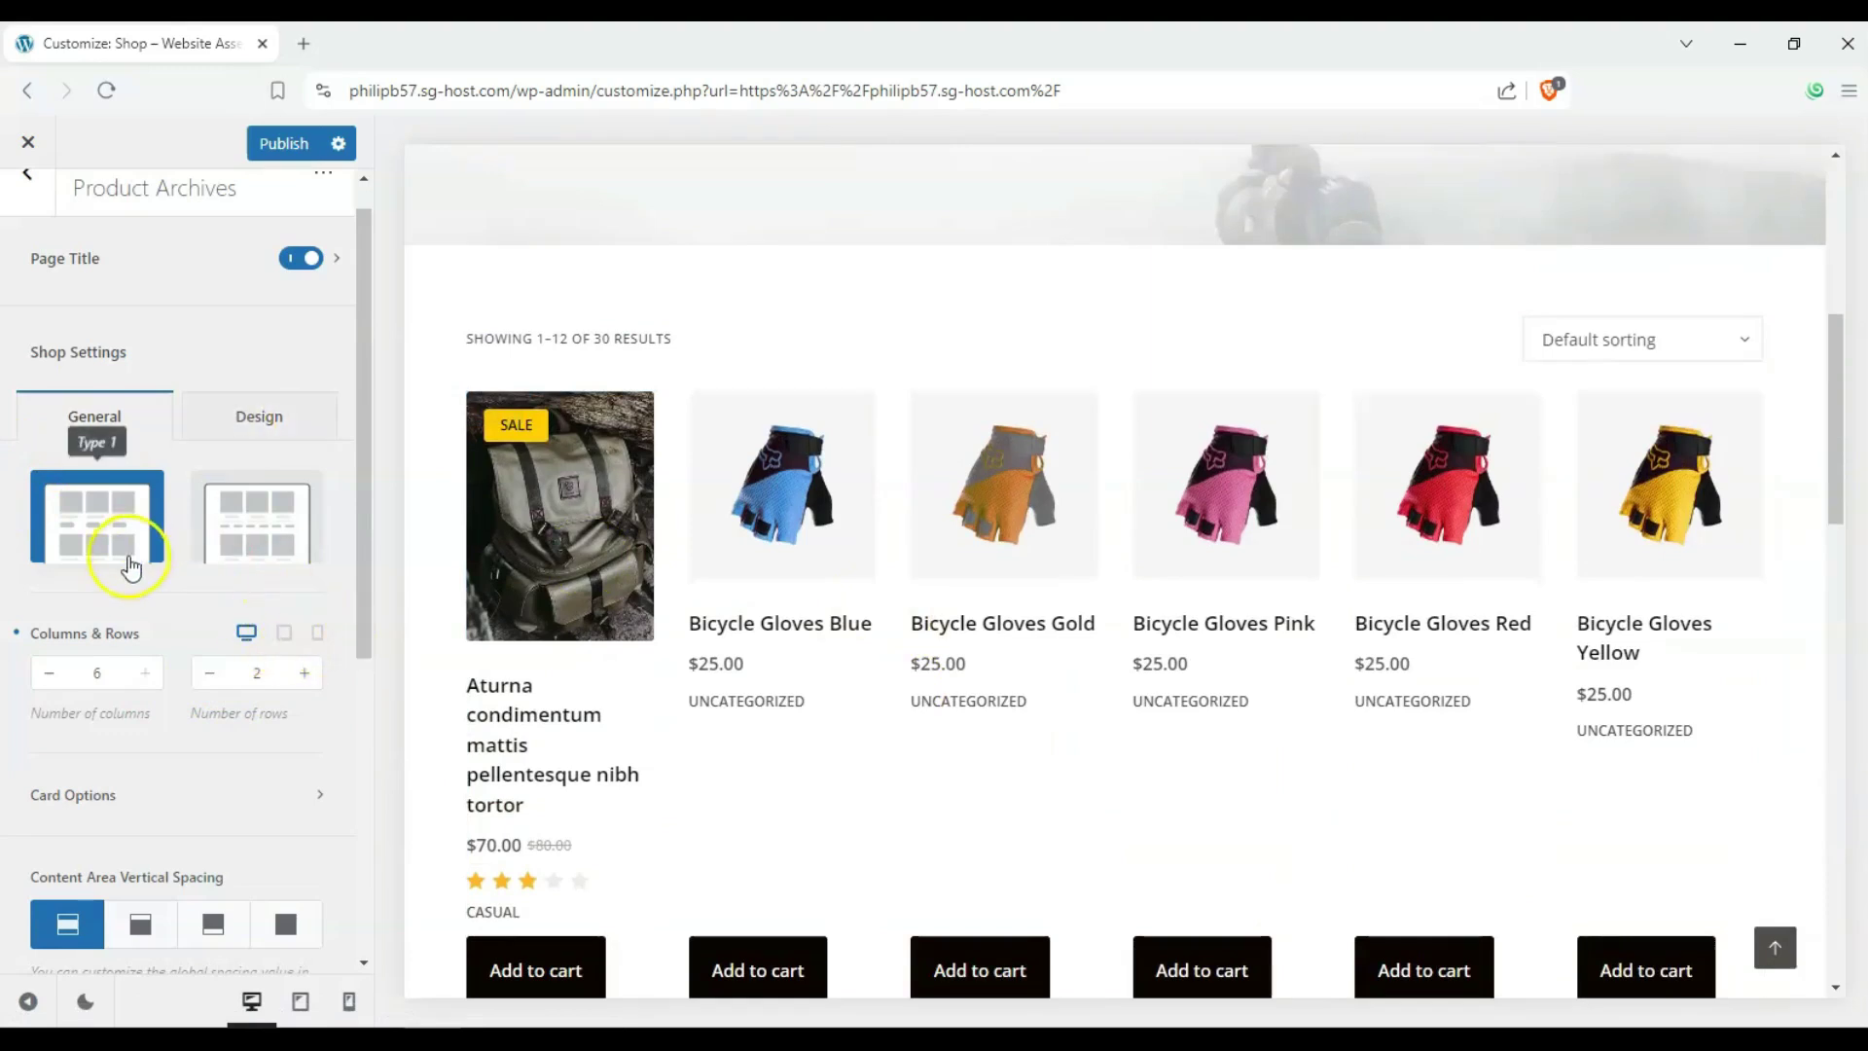
scroll(125, 555, "down", 3)
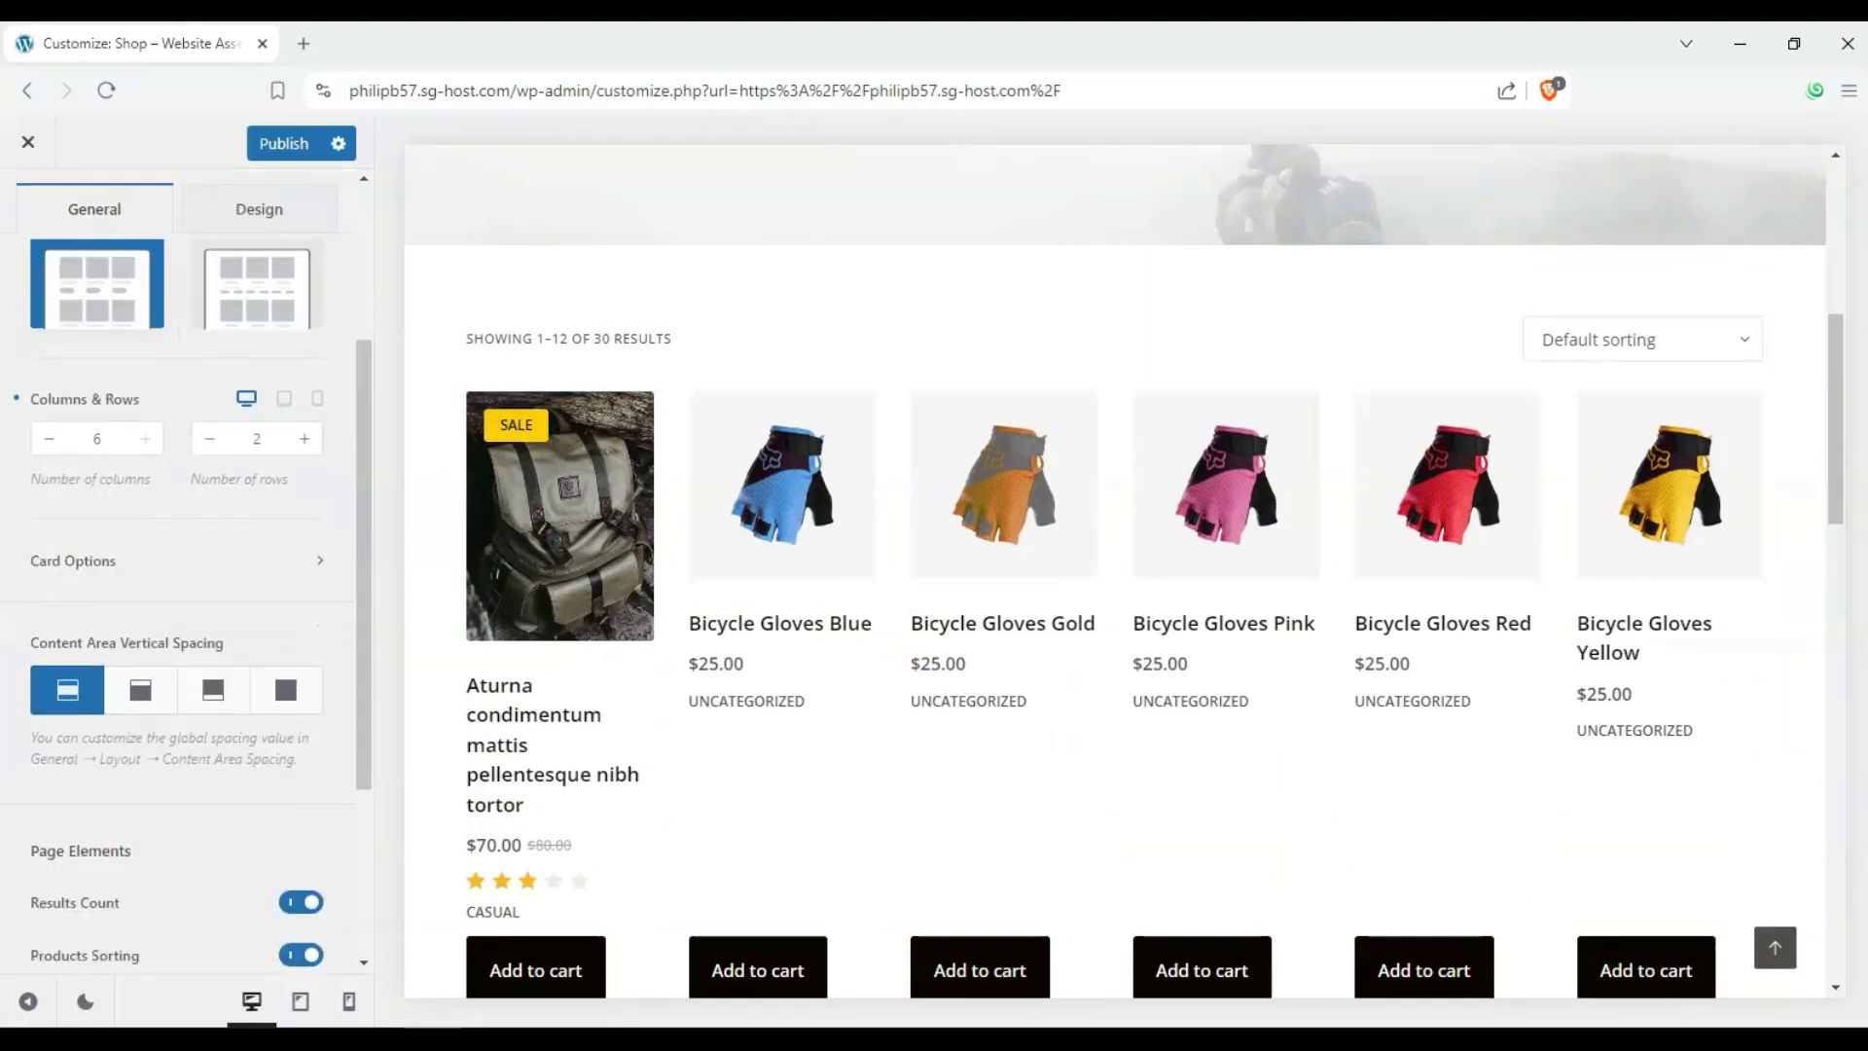
Step: Hide the Add to Cart button on shop product cards
left_click(207, 588)
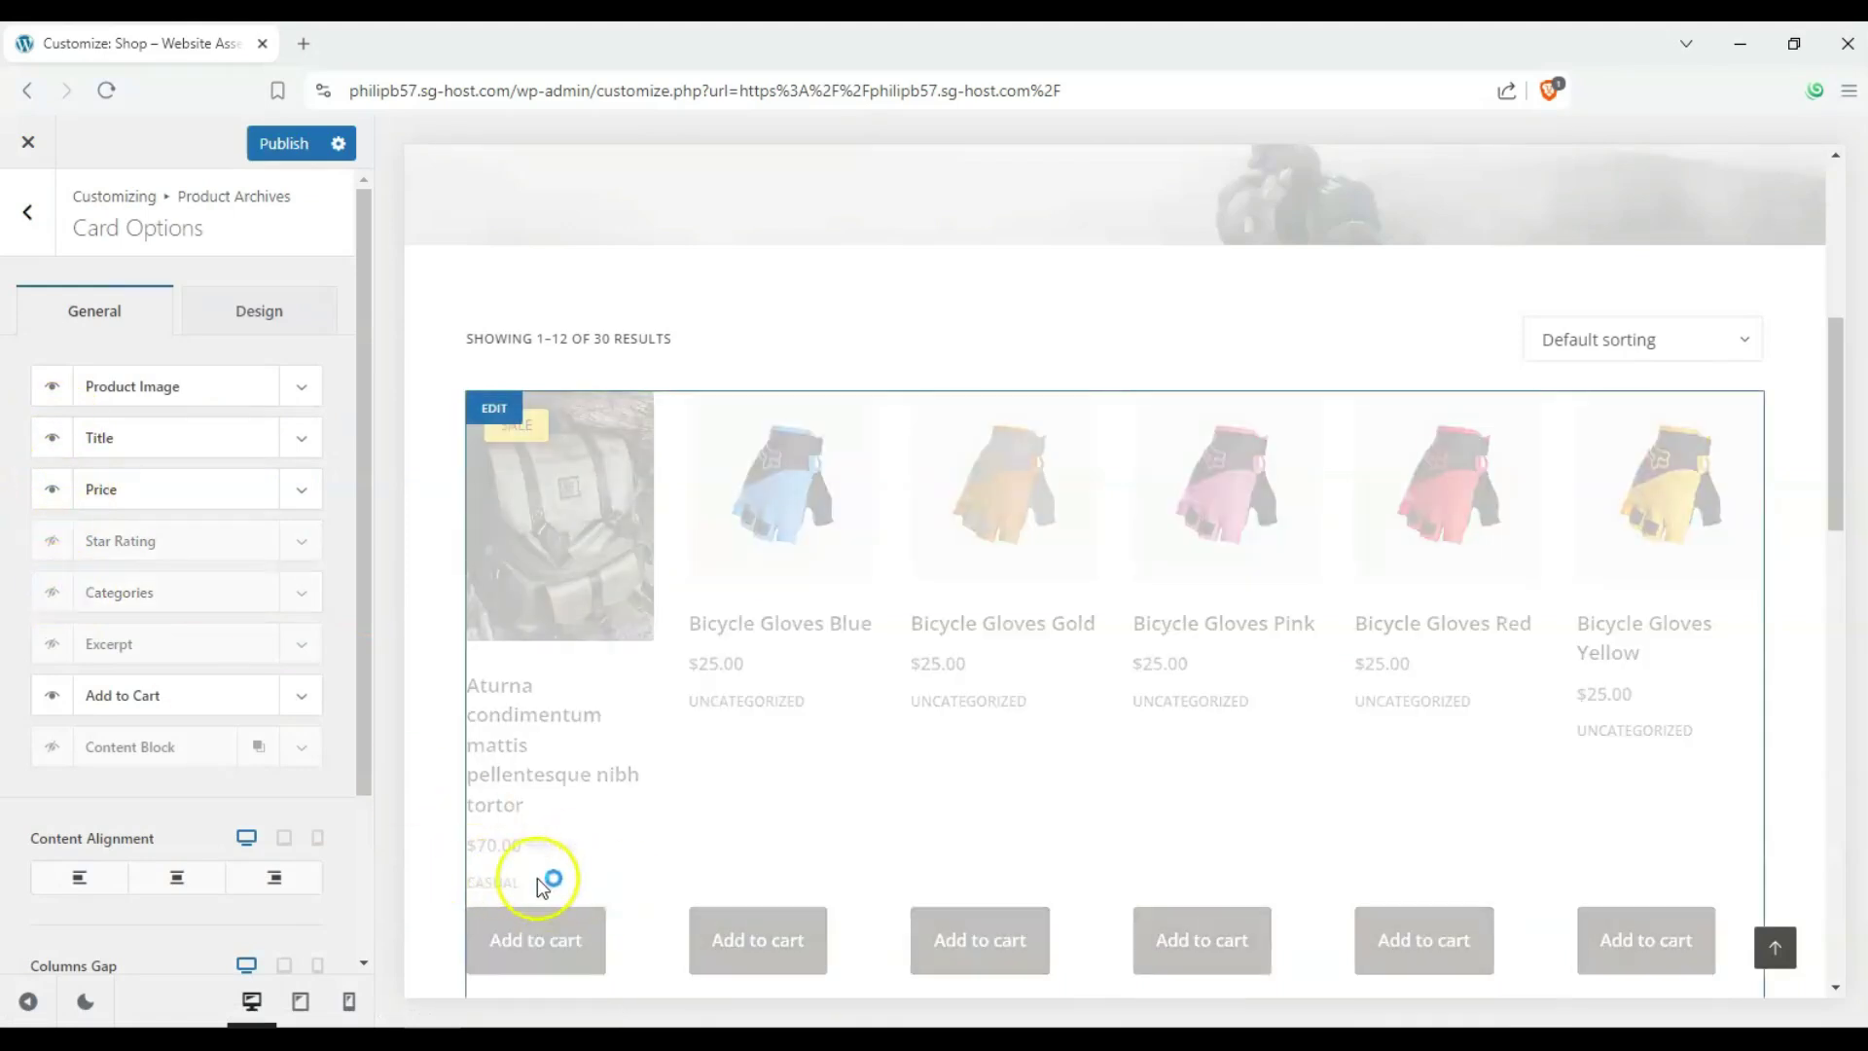
scroll(574, 681, "down", 5)
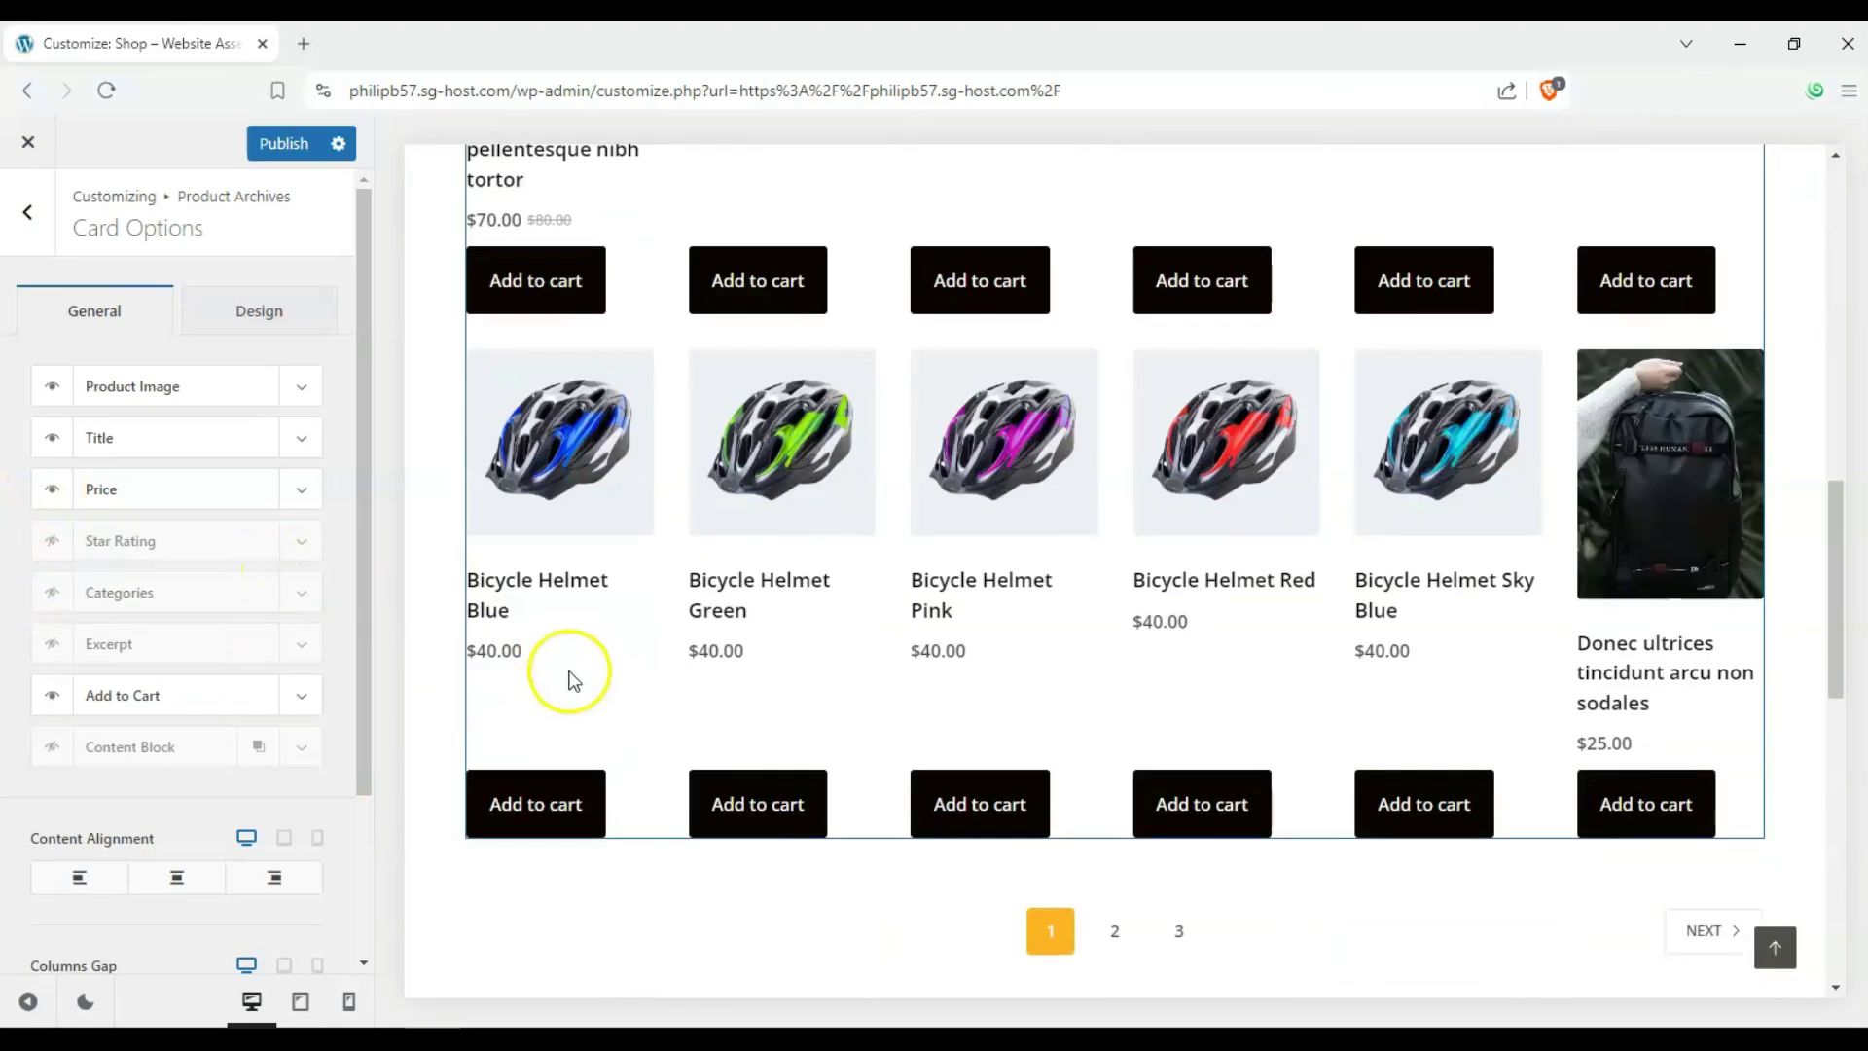
scroll(1492, 692, "up", 5)
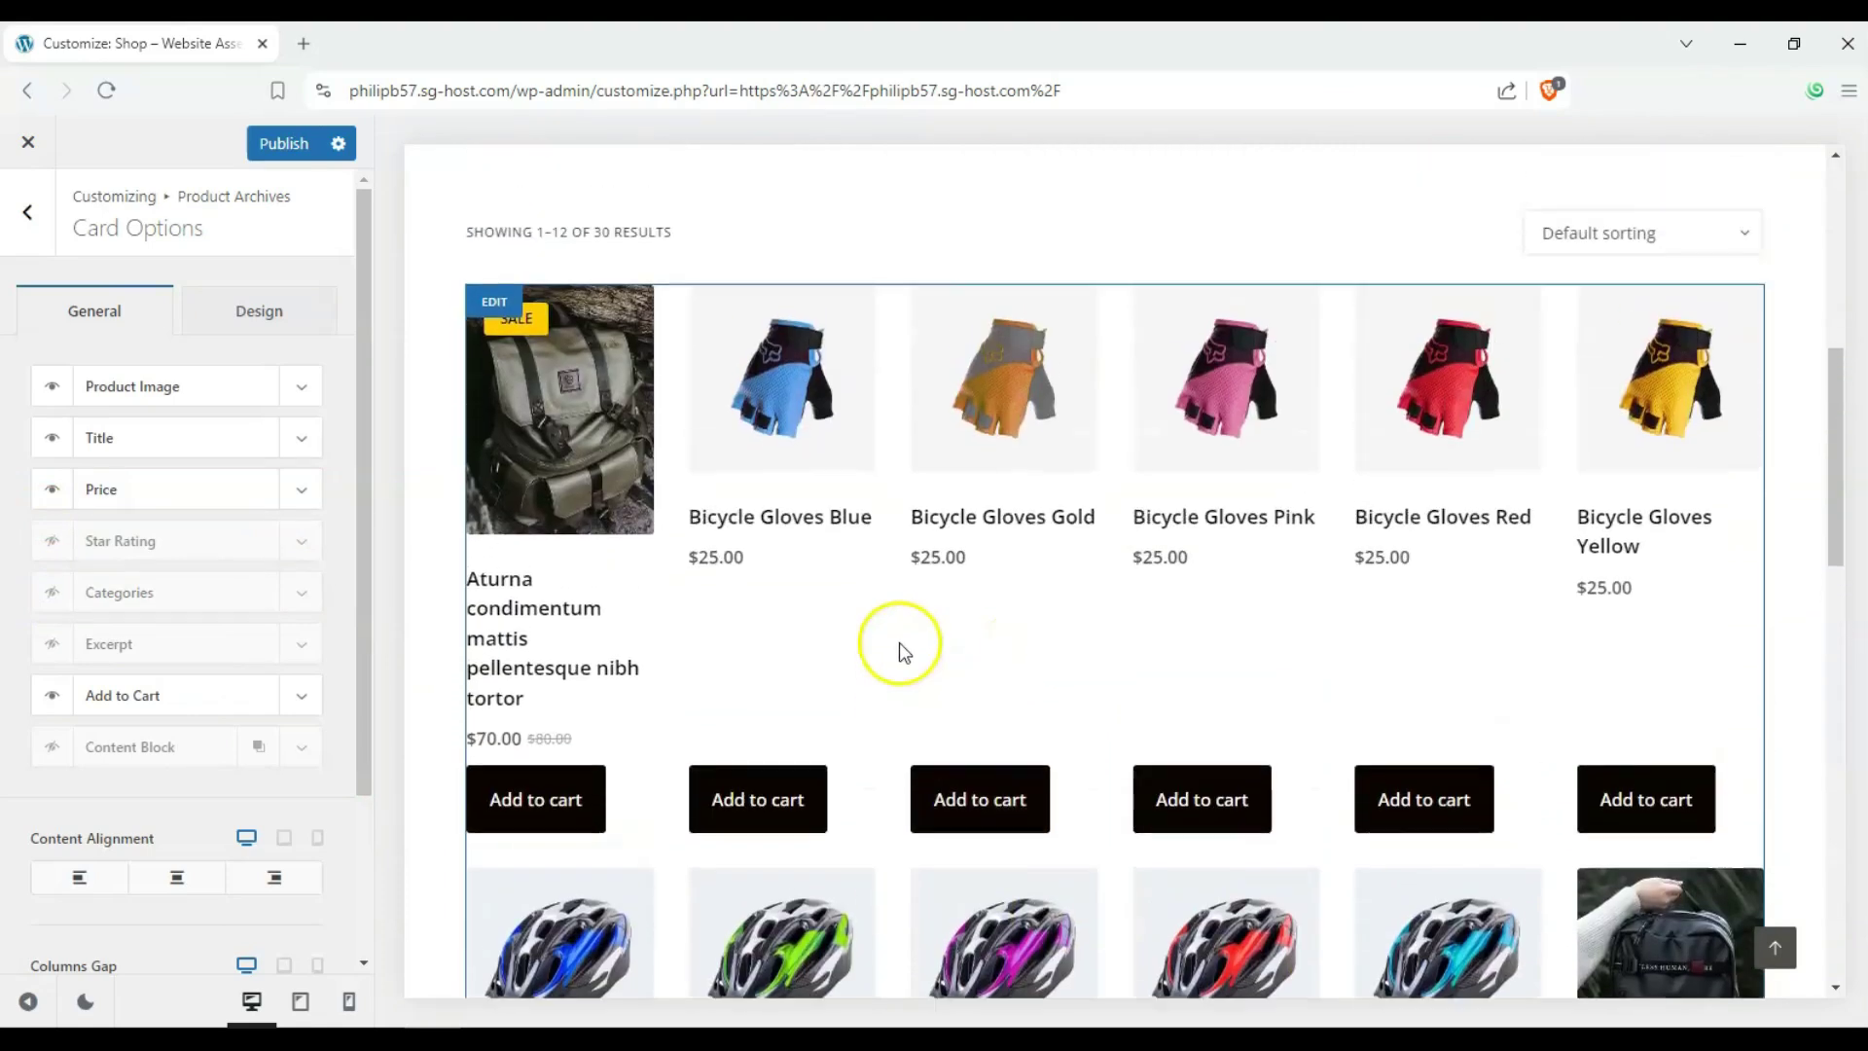
left_click(52, 697)
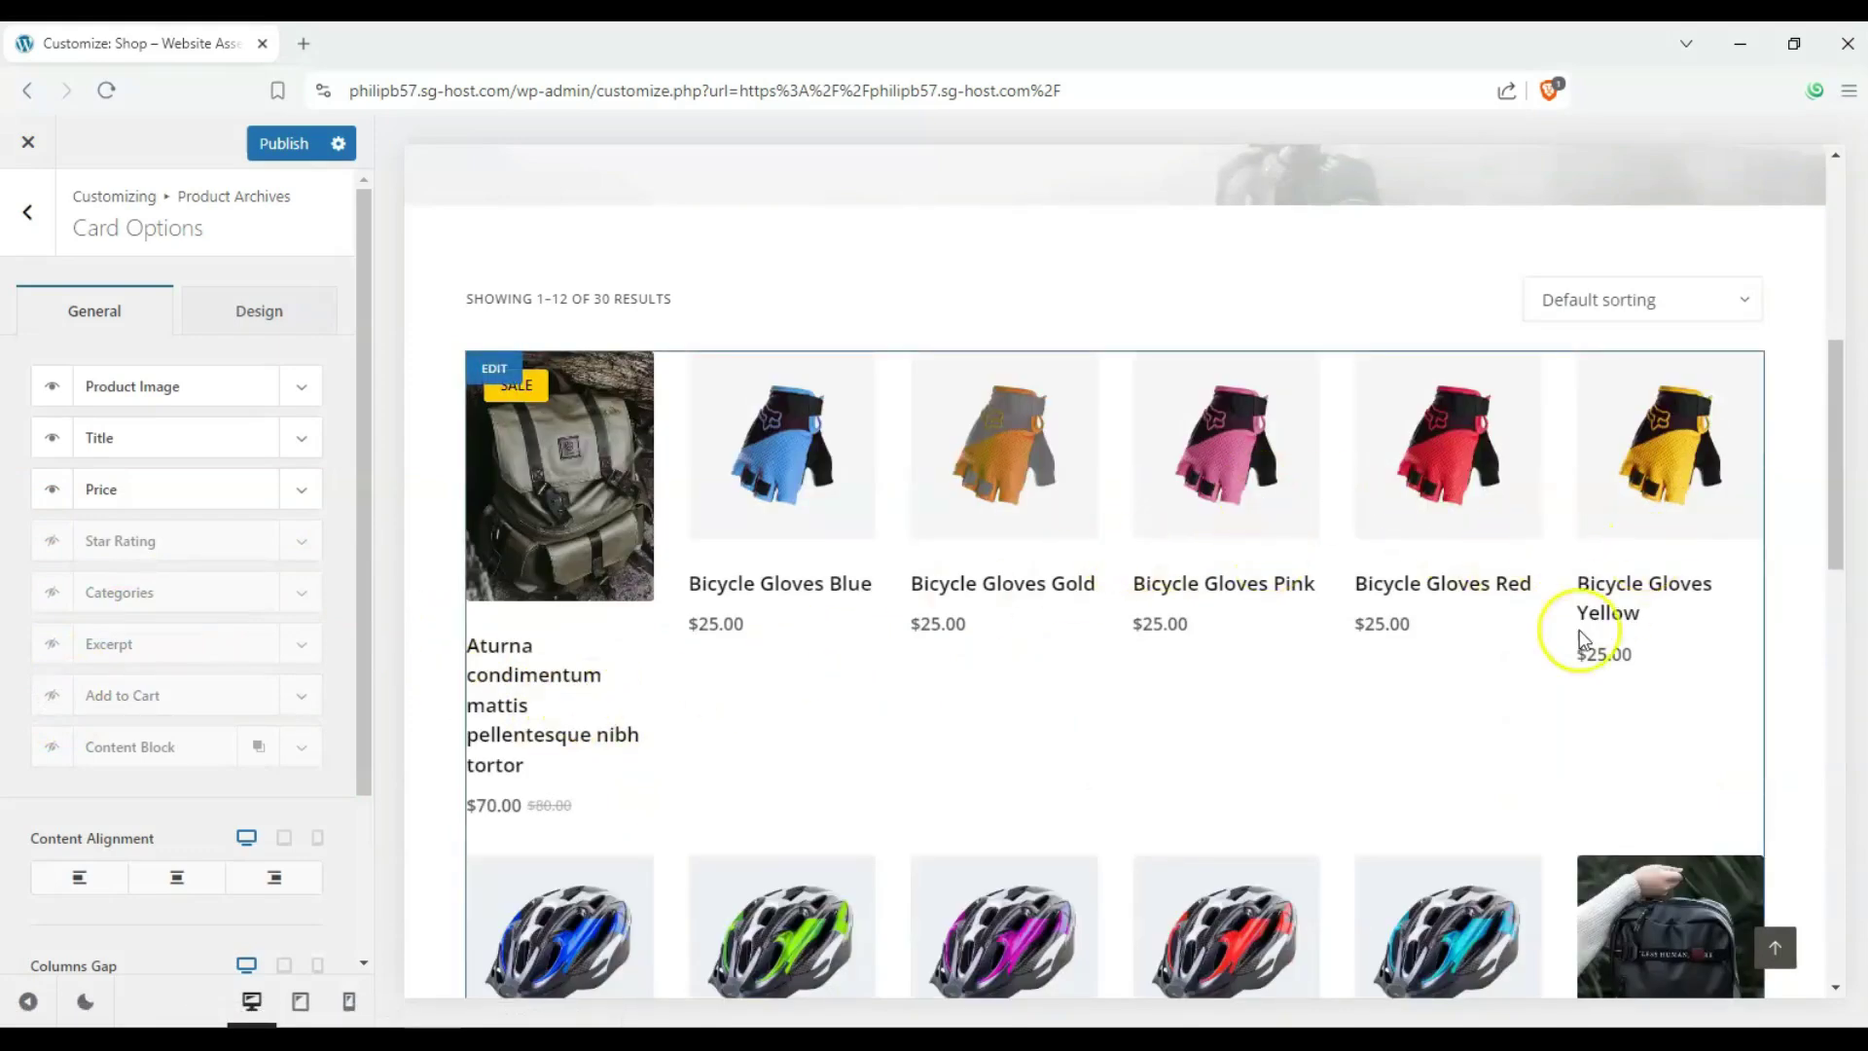
scroll(1556, 628, "down", 3)
scroll(102, 521, "down", 2)
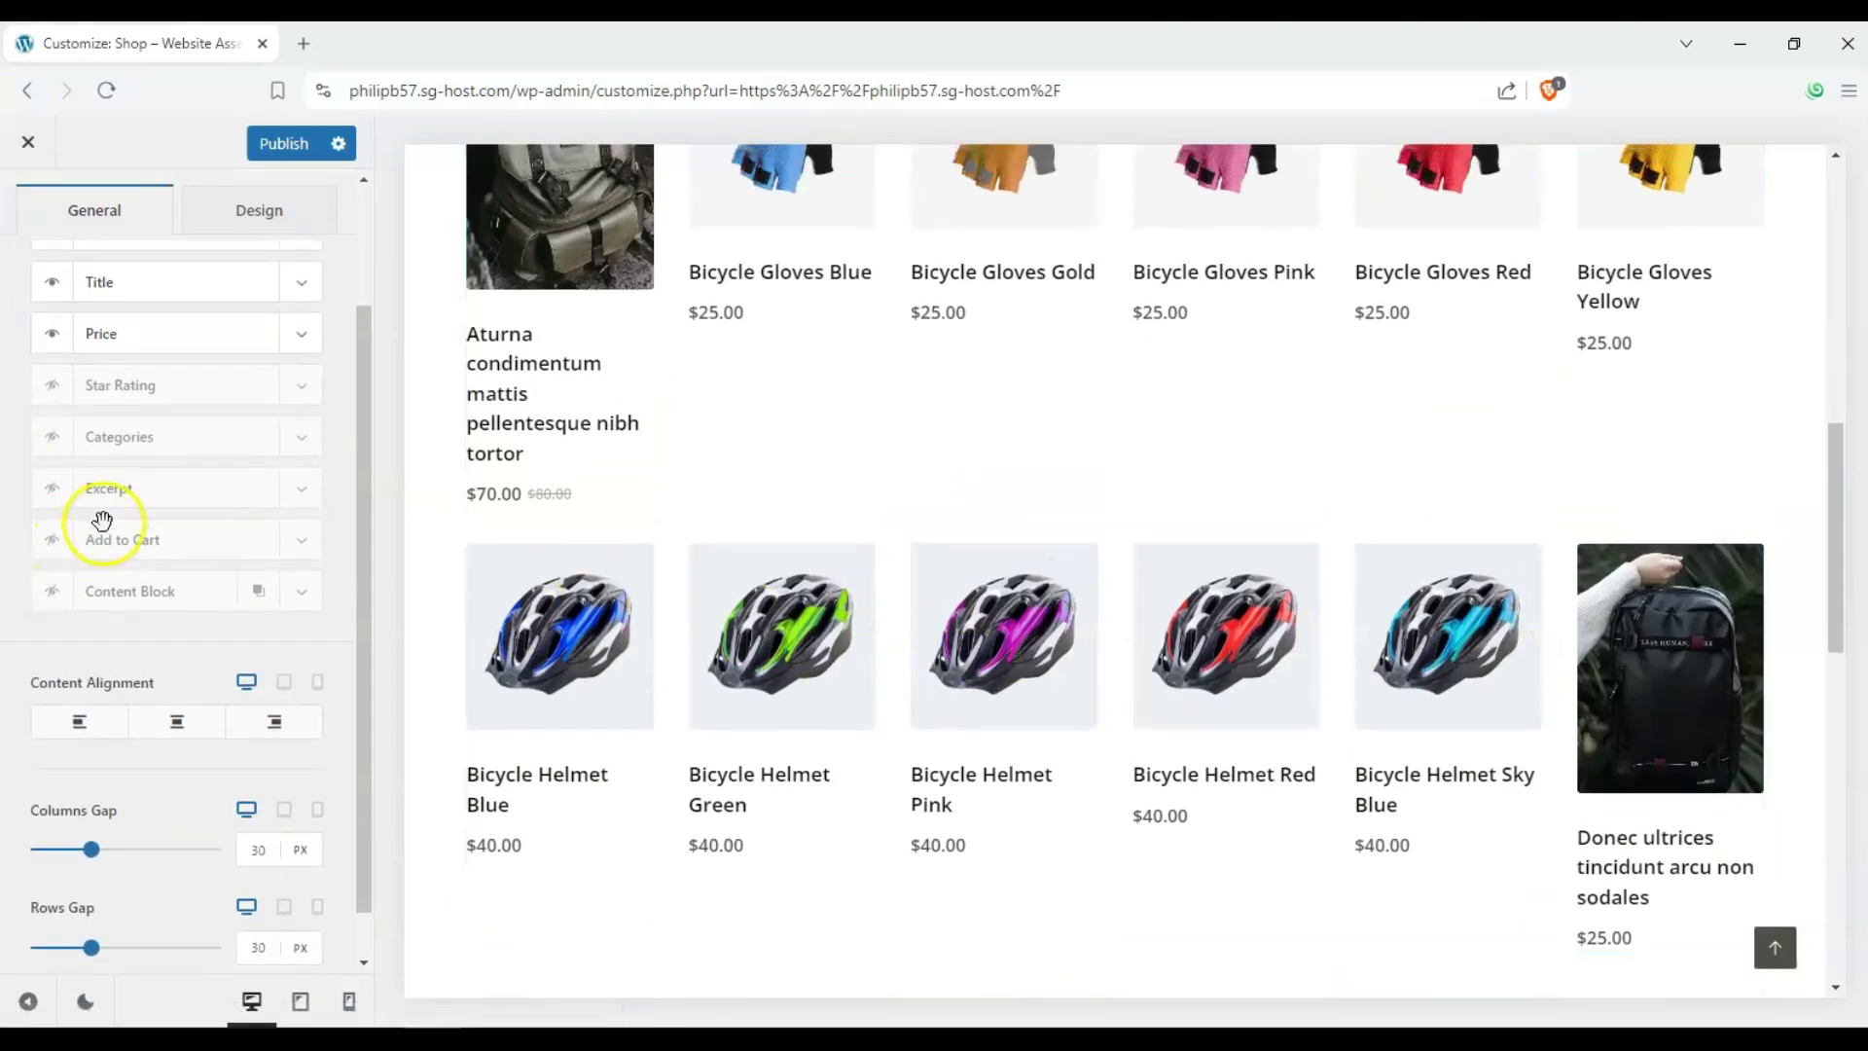
Step: Center the card content and set a 73 px column gap and 52 px row gap
left_click(161, 725)
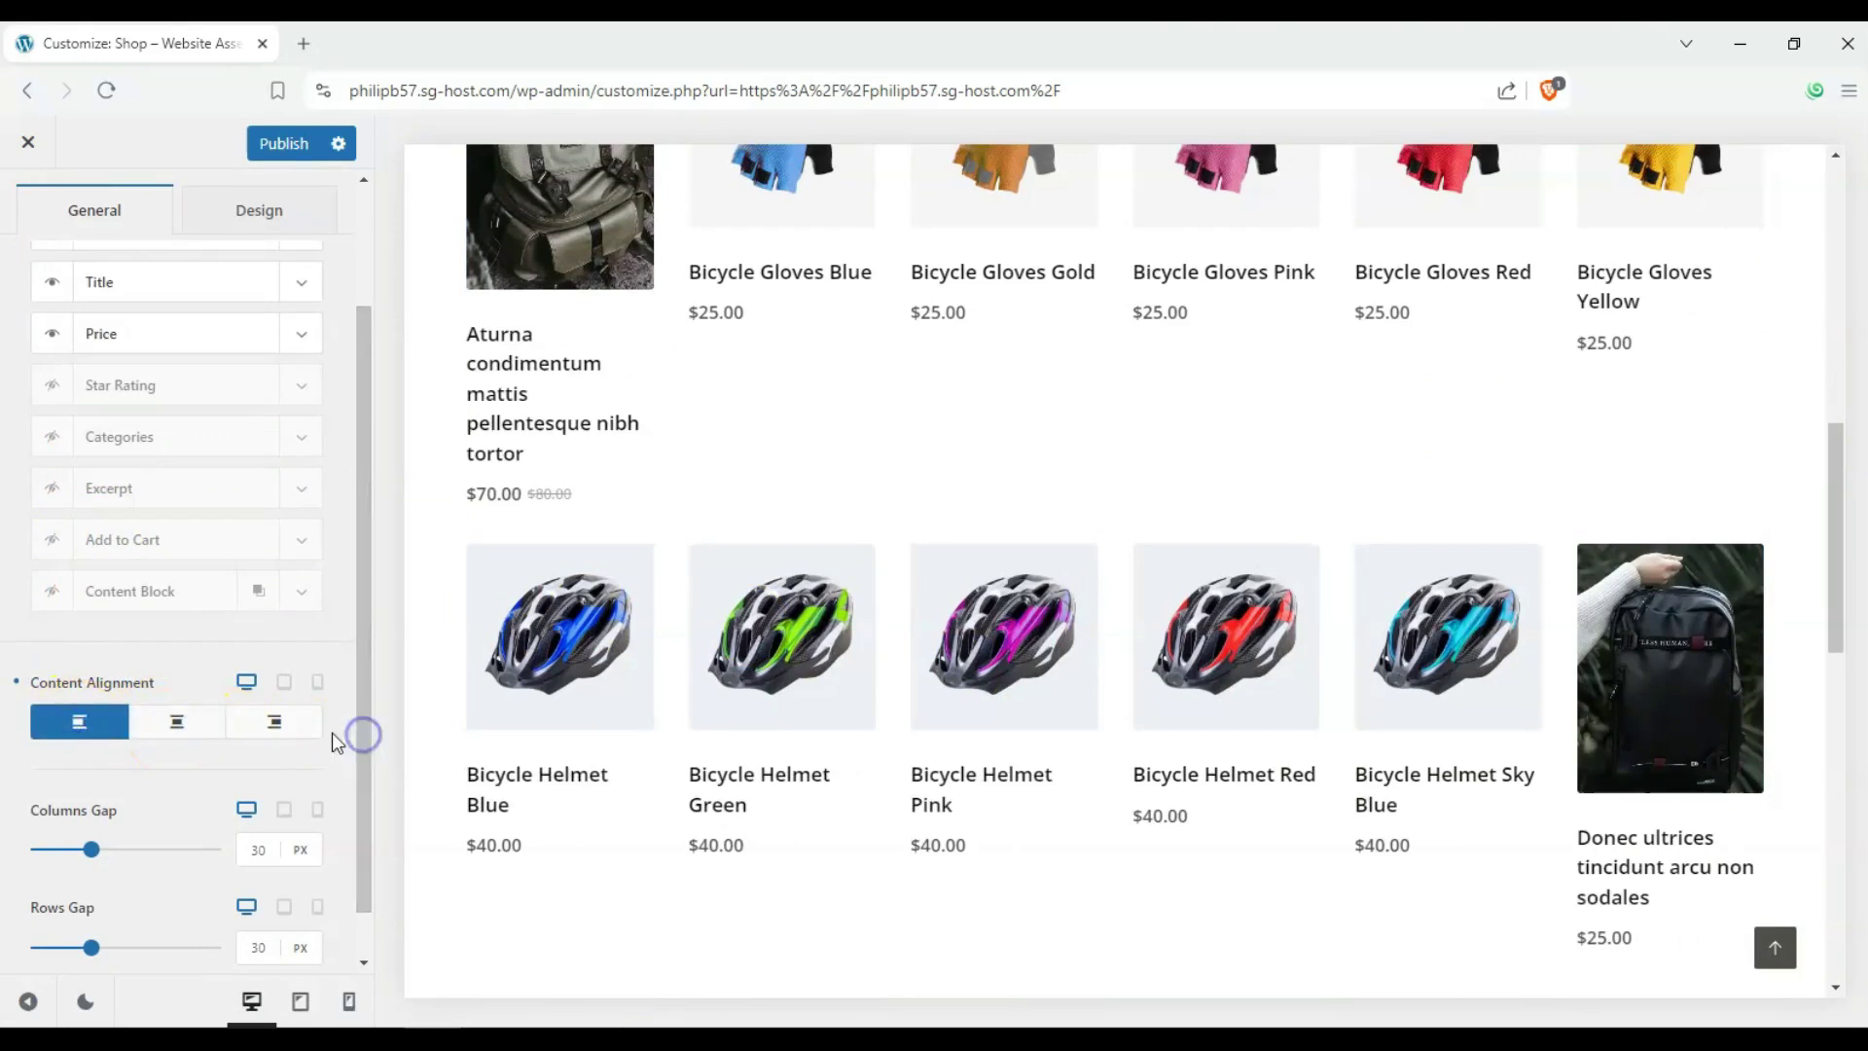
left_click(290, 719)
left_click(192, 723)
scroll(190, 718, "down", 1)
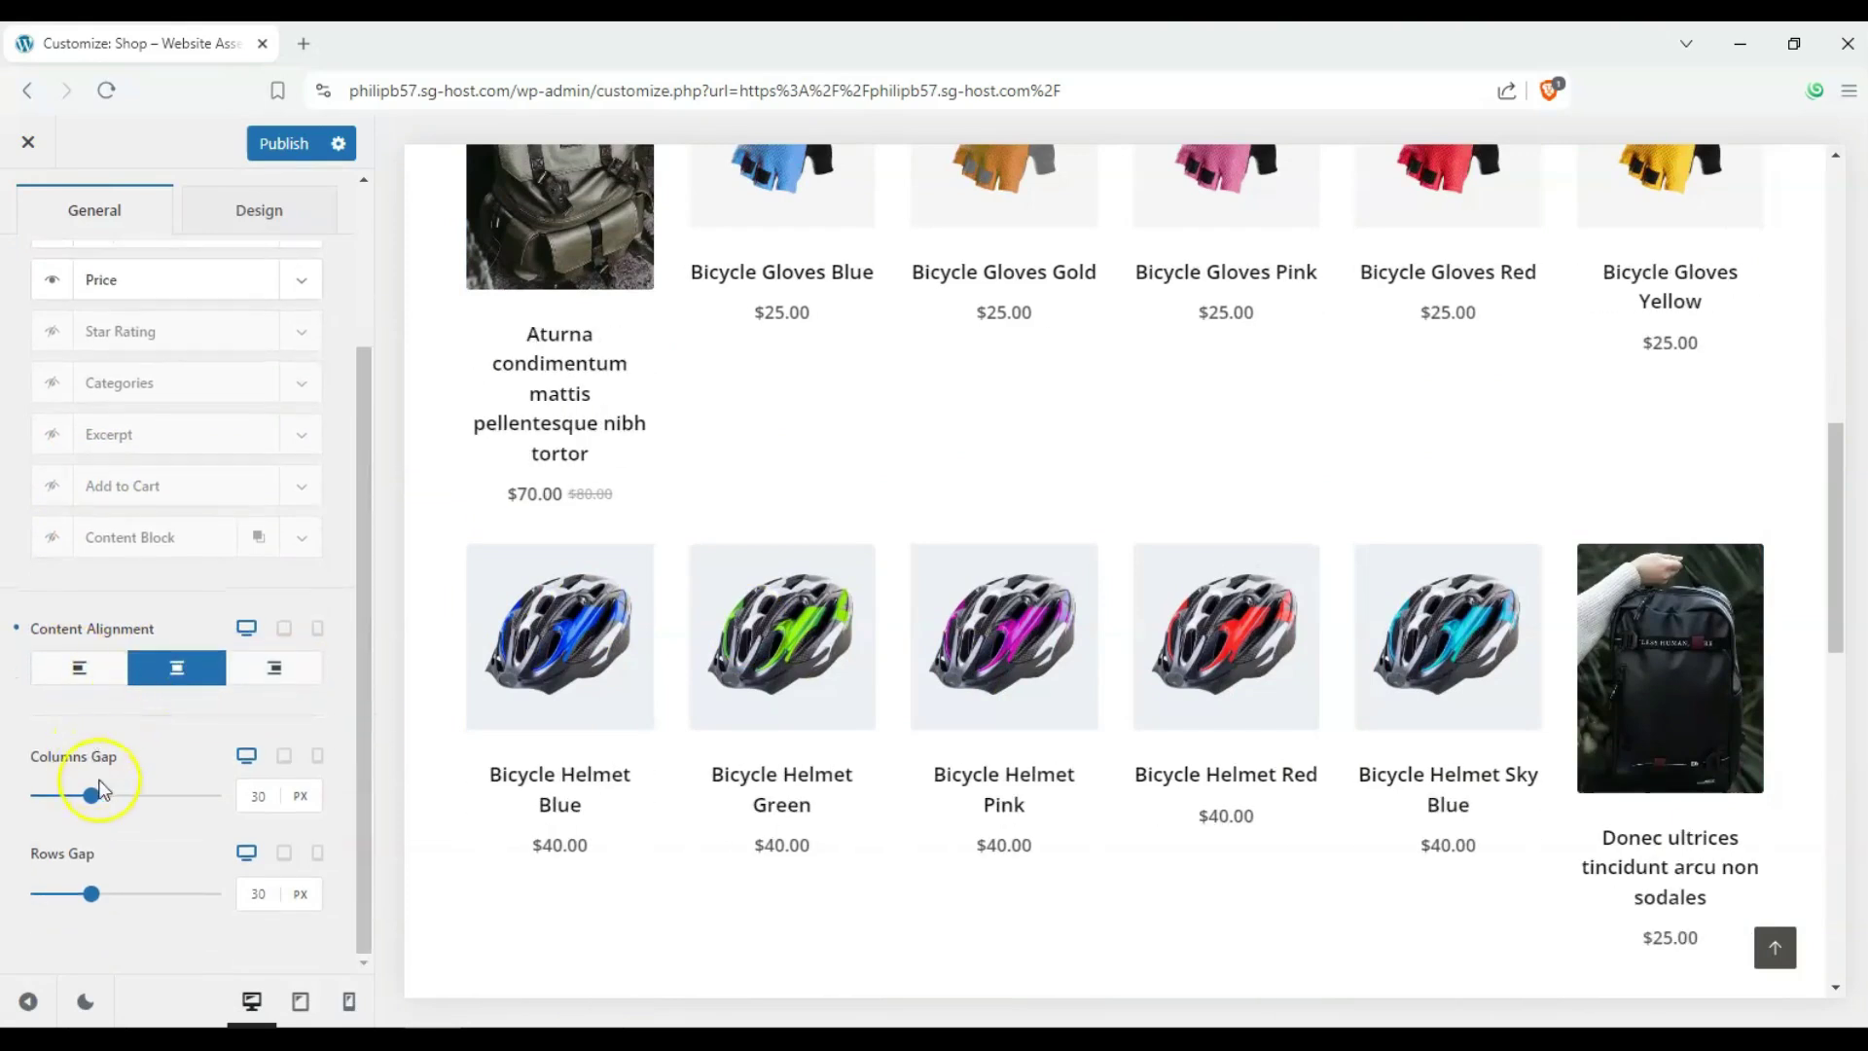
left_click_drag(91, 794, 162, 815)
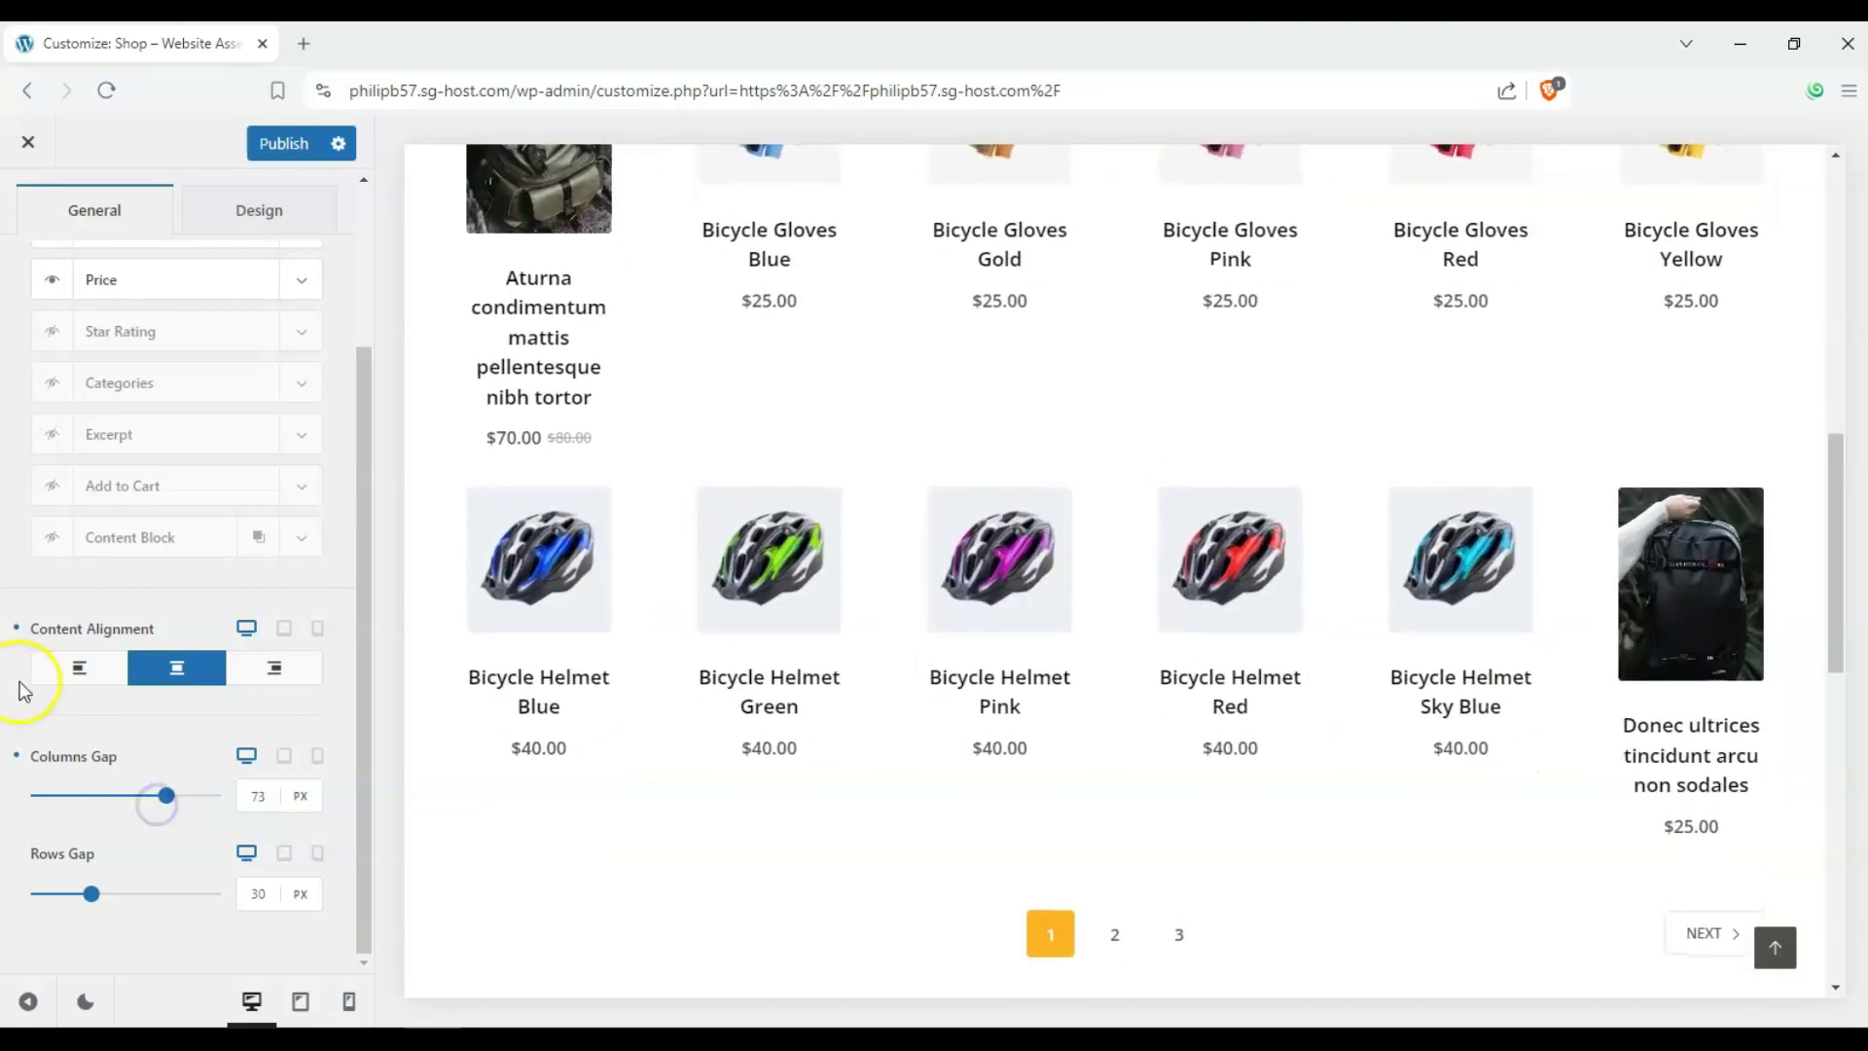
mouse_move(95, 903)
left_mouse_down()
mouse_move(166, 892)
mouse_move(129, 893)
left_mouse_up()
scroll(170, 625, "up", 3)
Step: Set the product card title font to Gill Sans
left_click(291, 307)
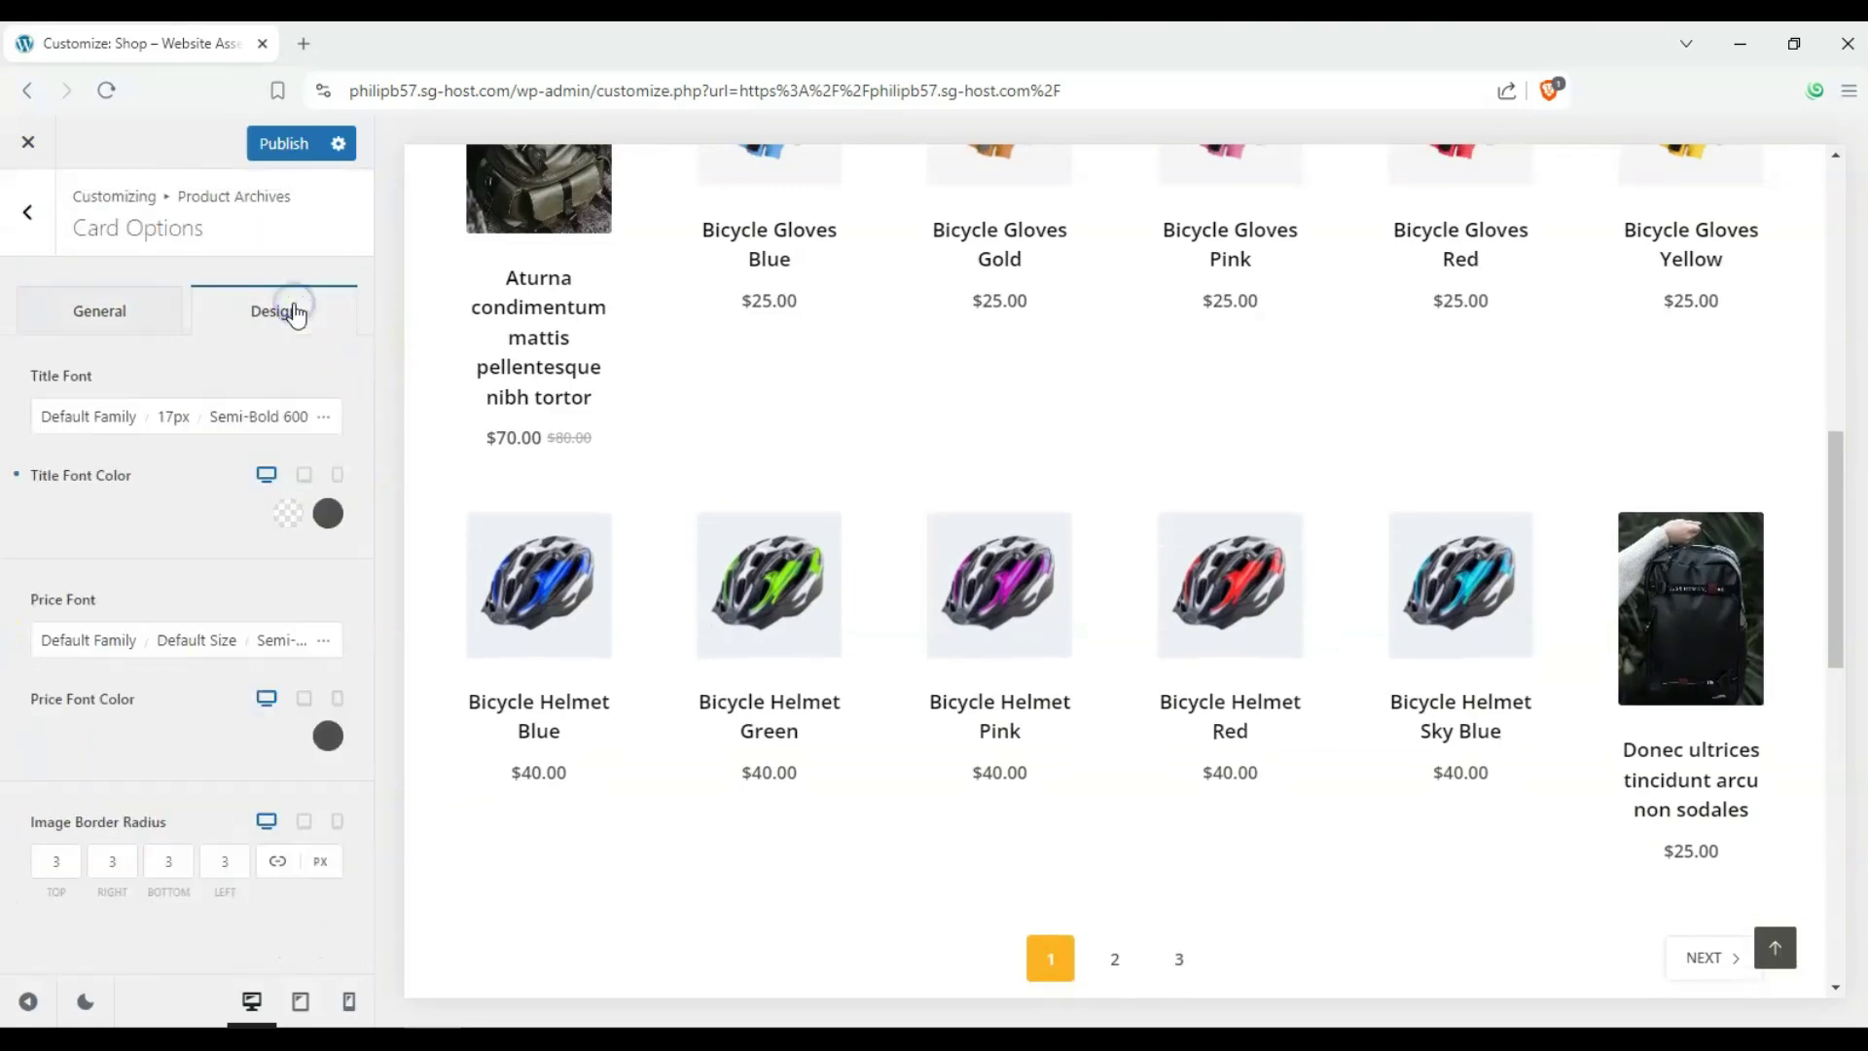
left_click(112, 426)
scroll(221, 749, "down", 5)
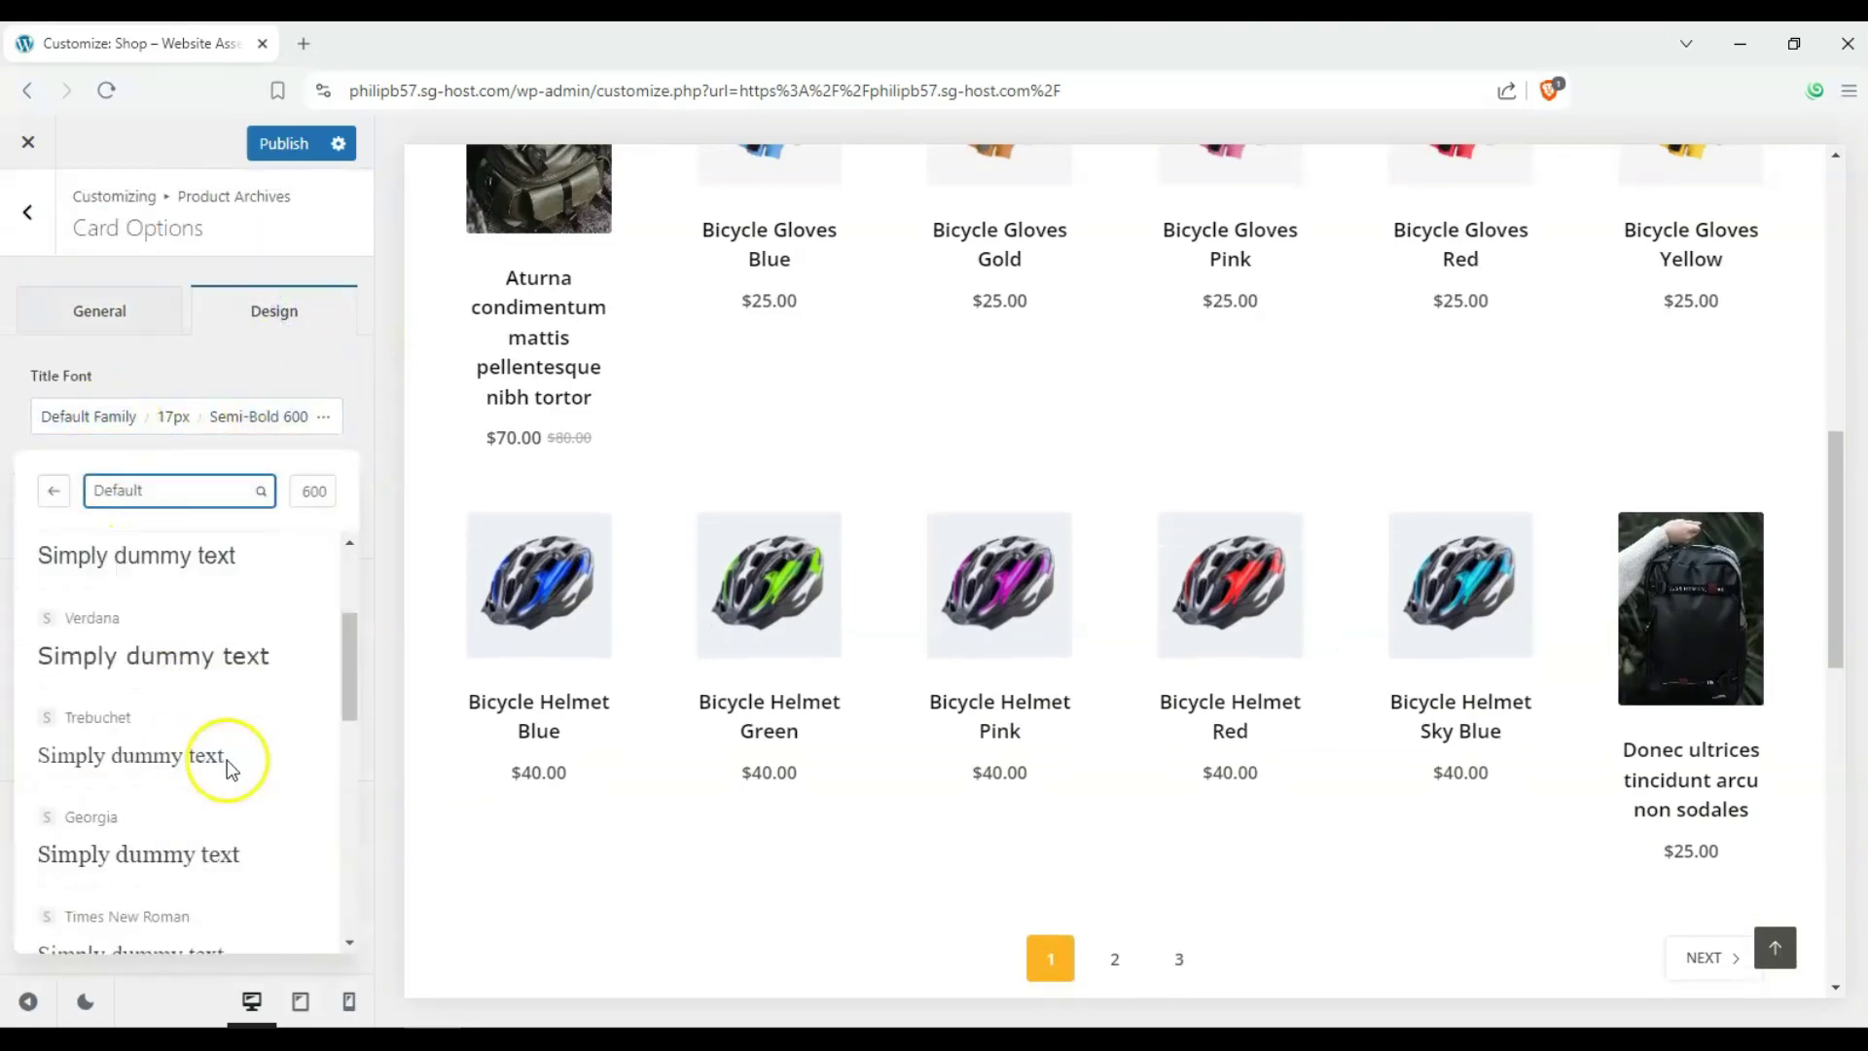
scroll(219, 778, "up", 2)
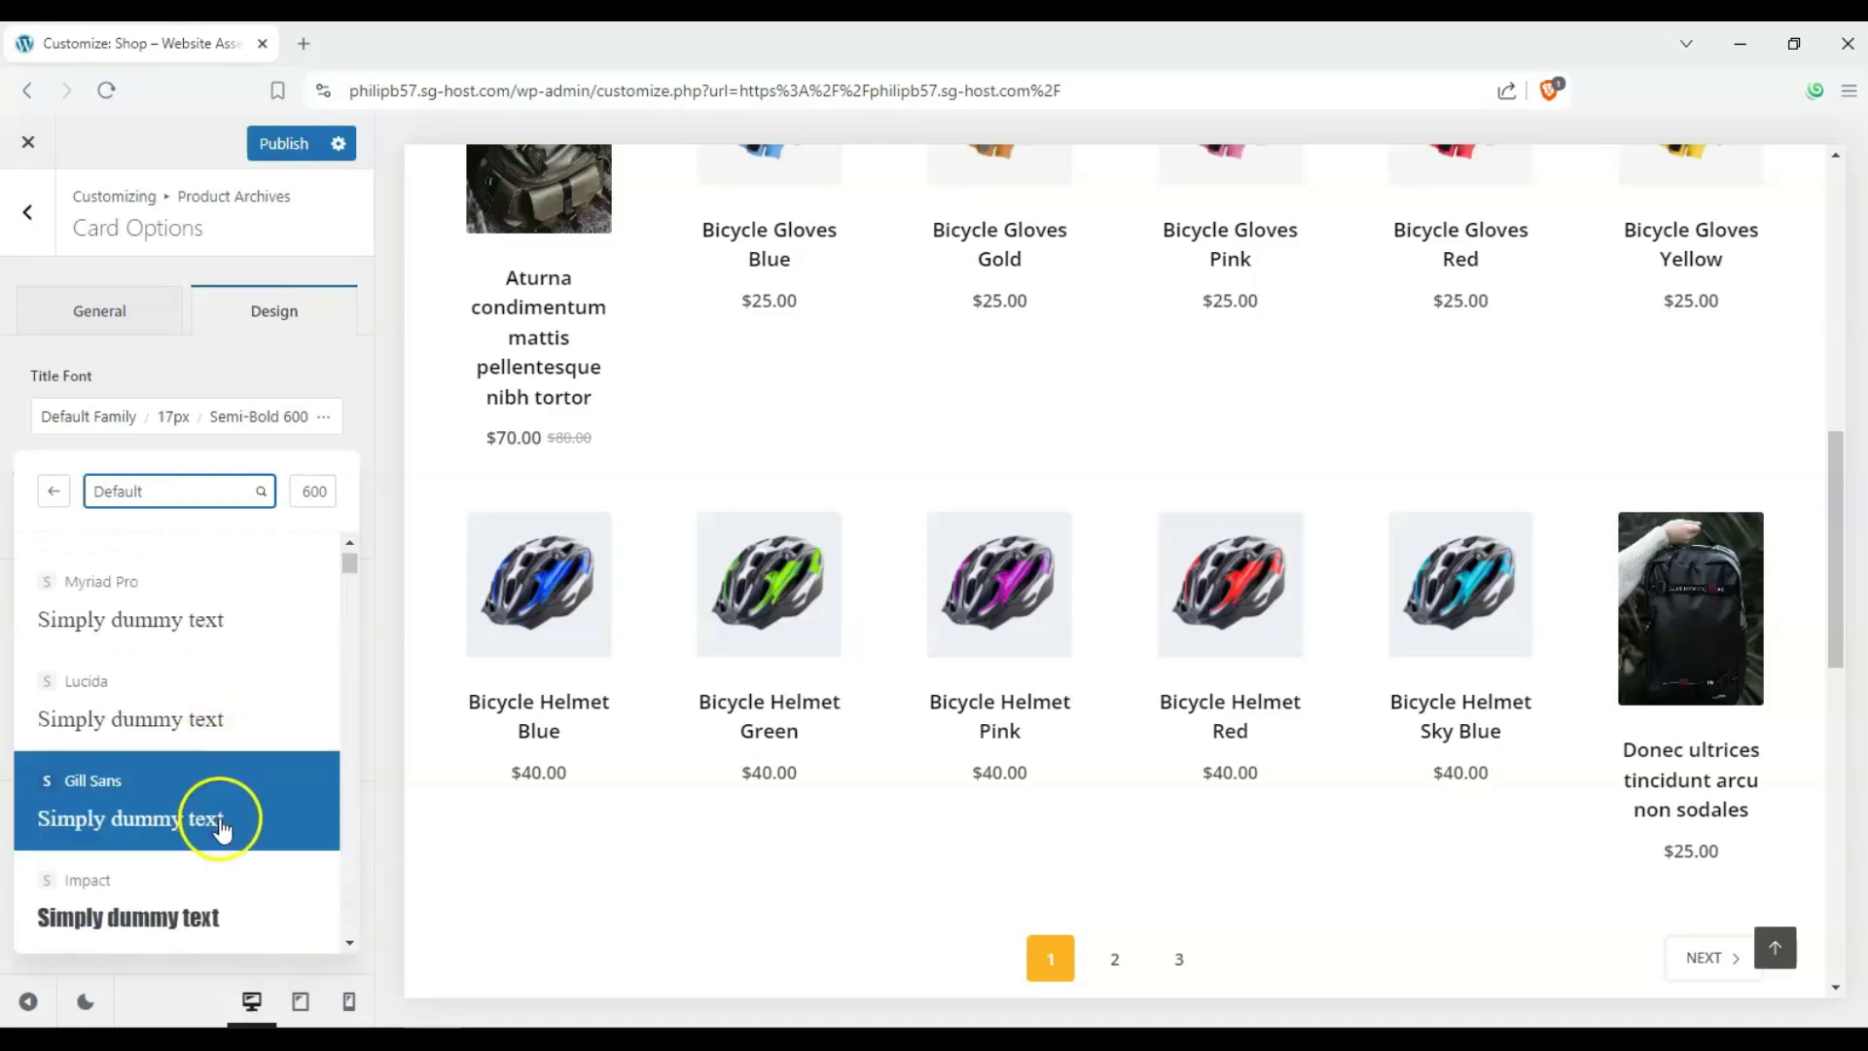
scroll(223, 828, "up", 1)
left_click(256, 852)
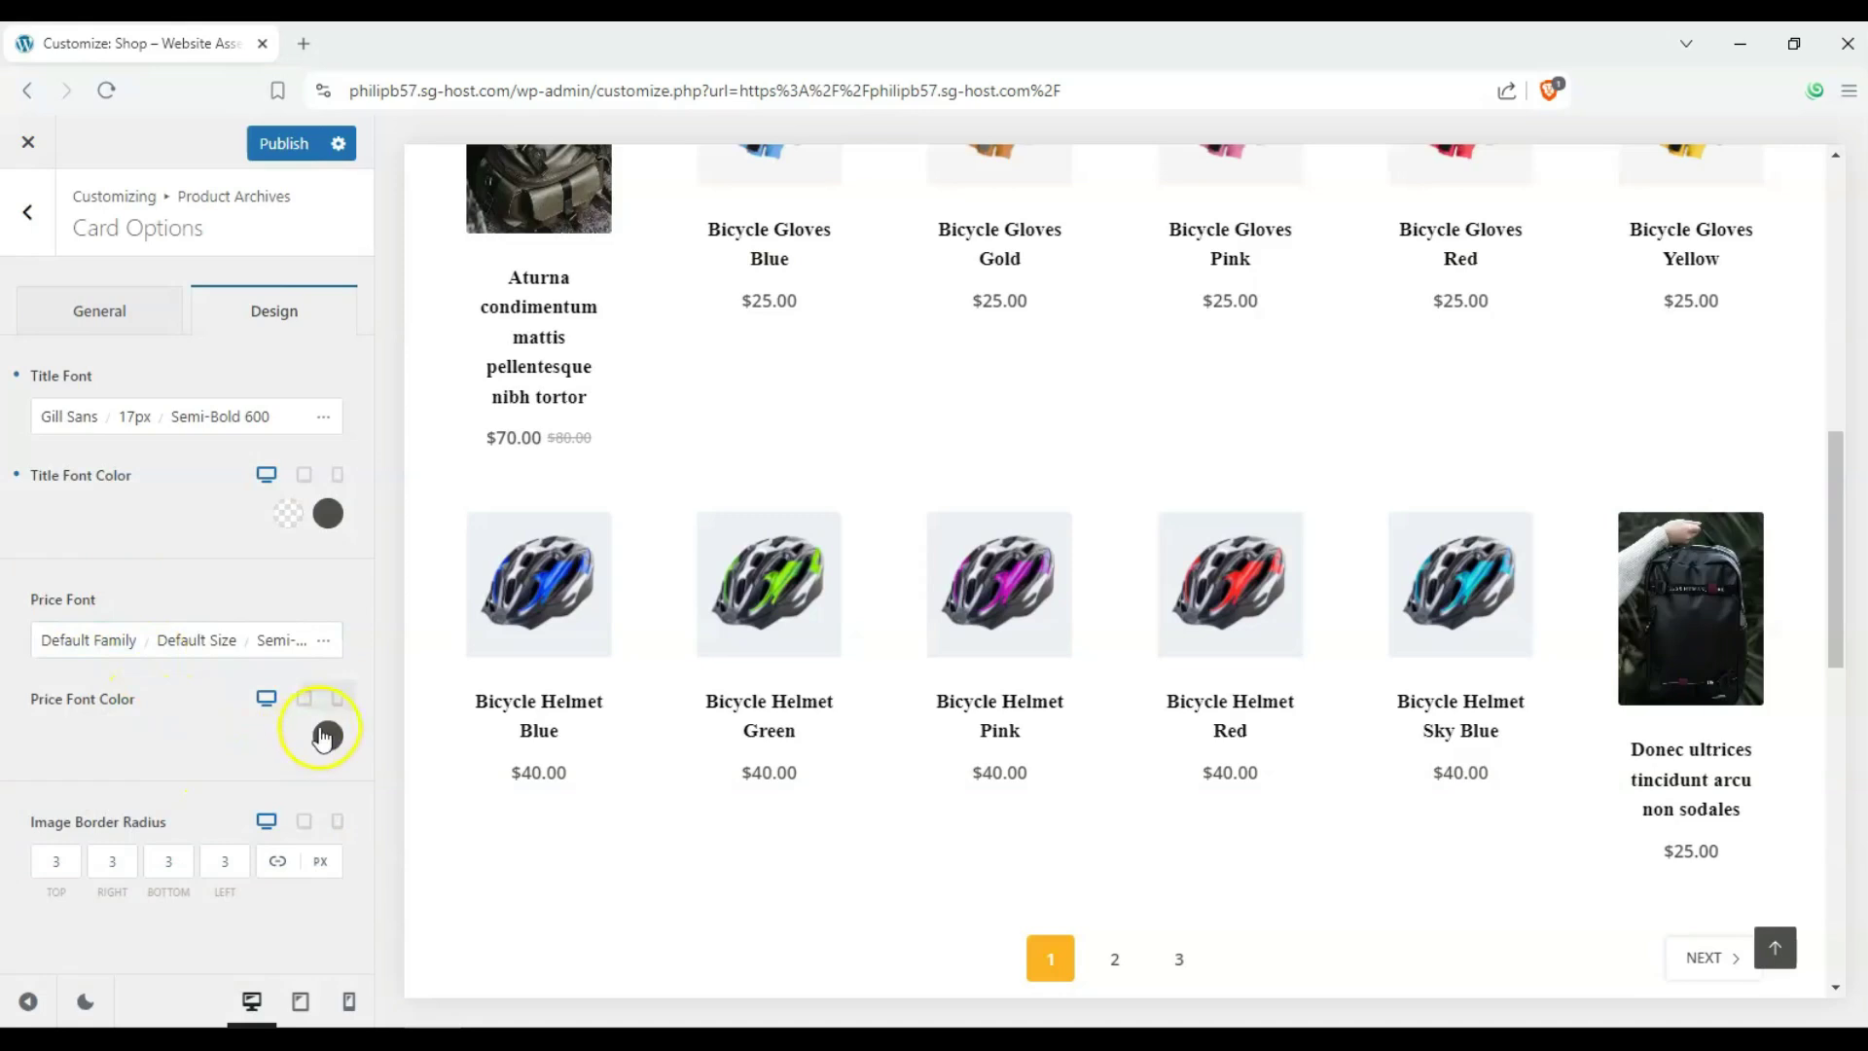
Step: Make product prices red and set their font to ADLaM Display
left_click(328, 736)
left_click_drag(208, 378, 340, 277)
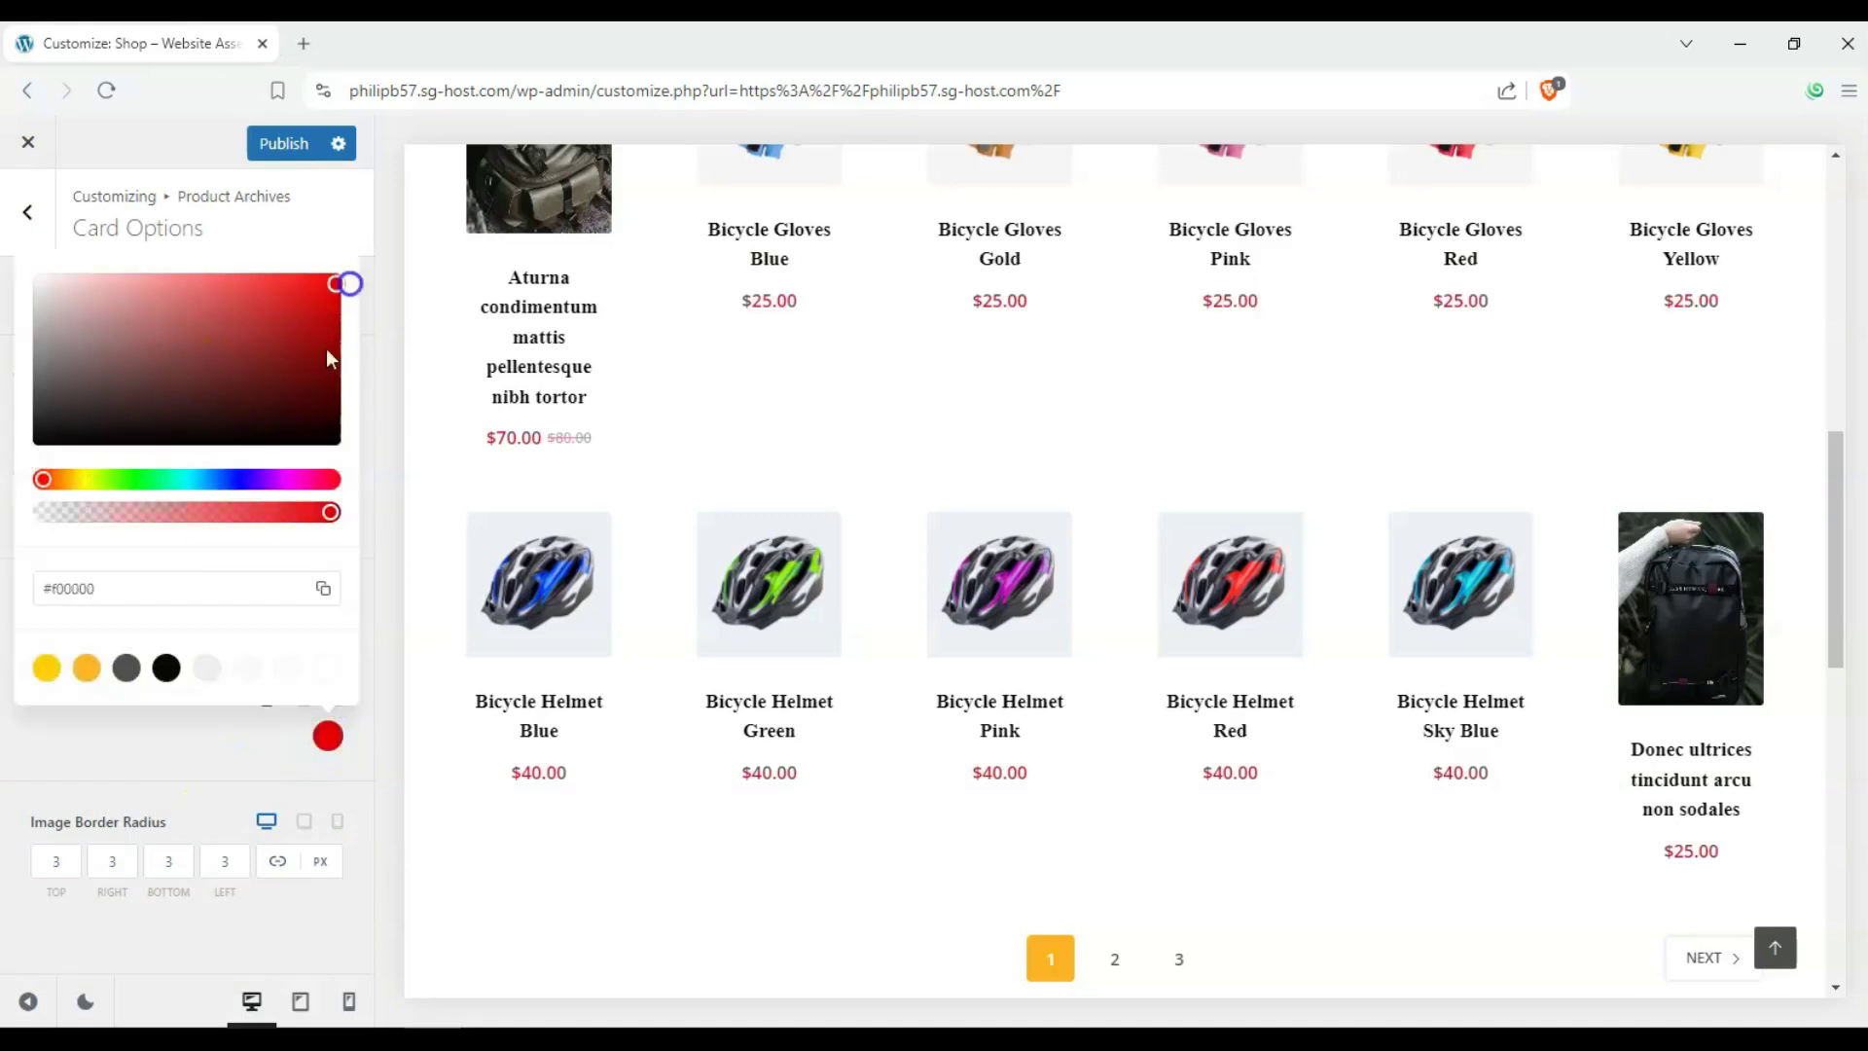
left_click(41, 762)
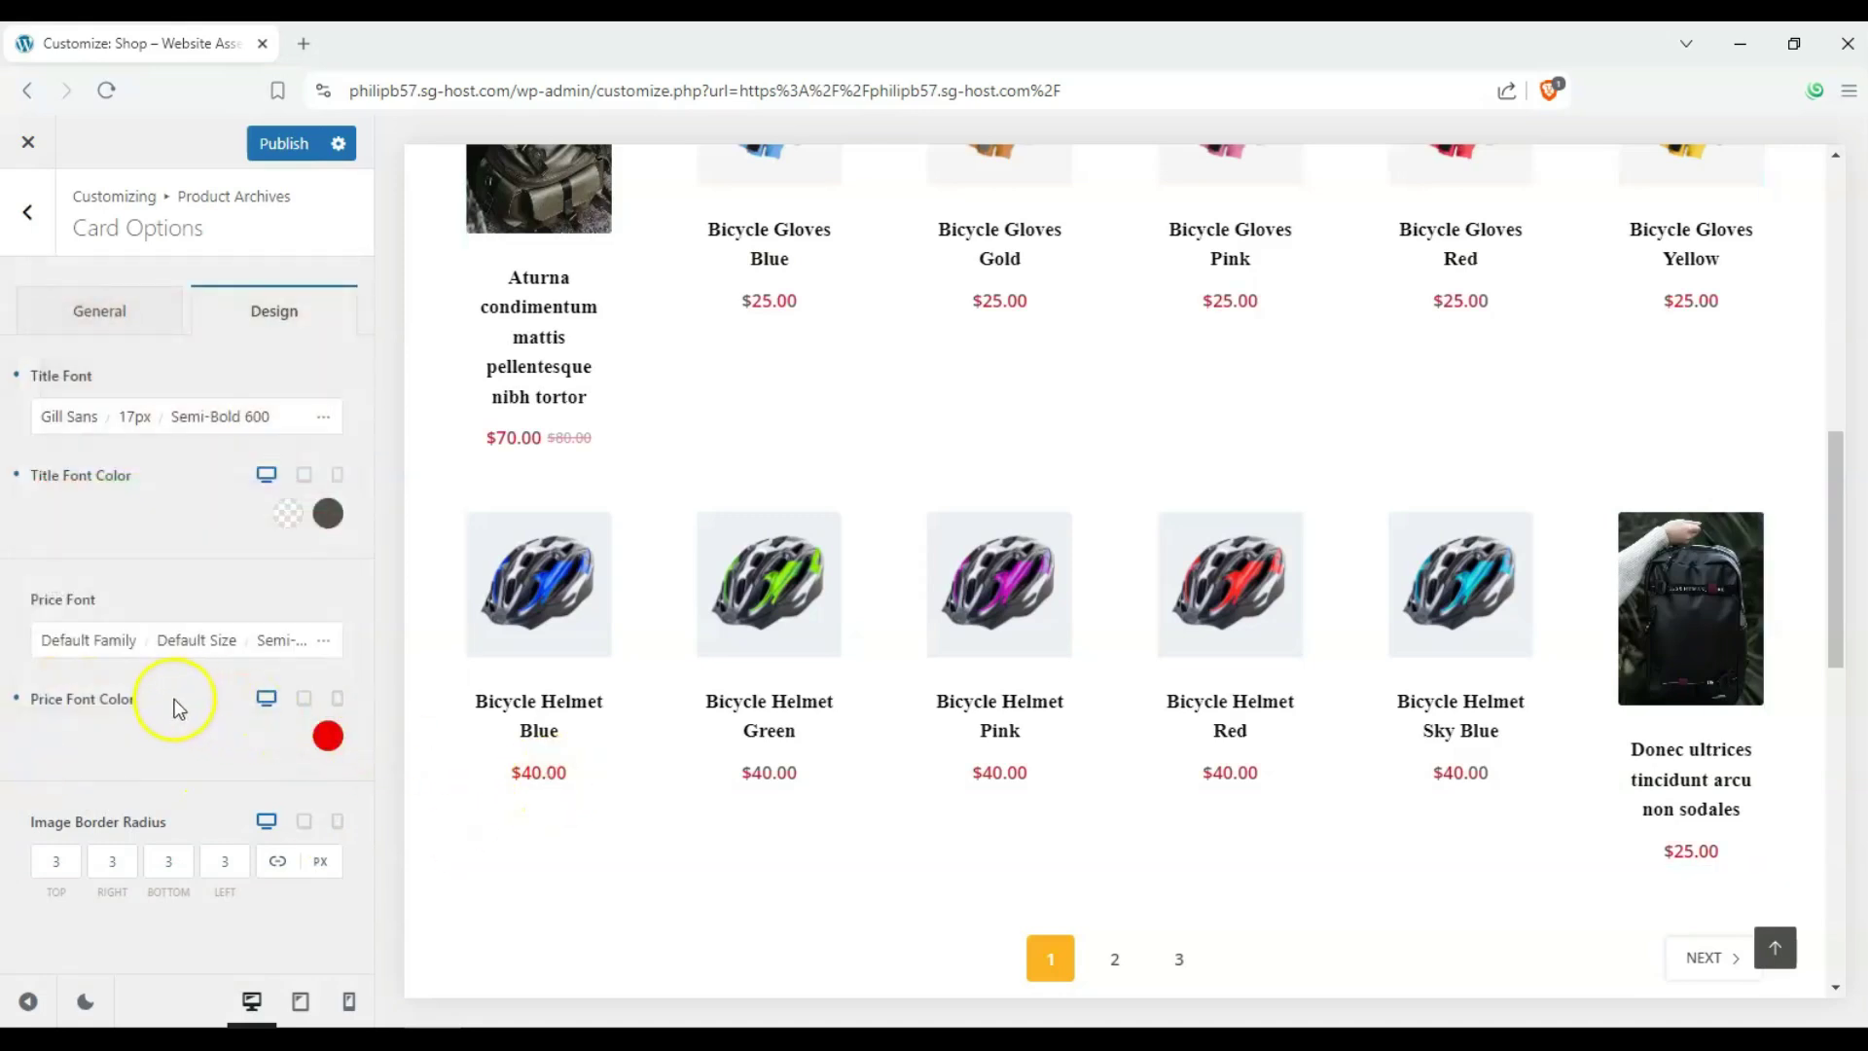
left_click(130, 639)
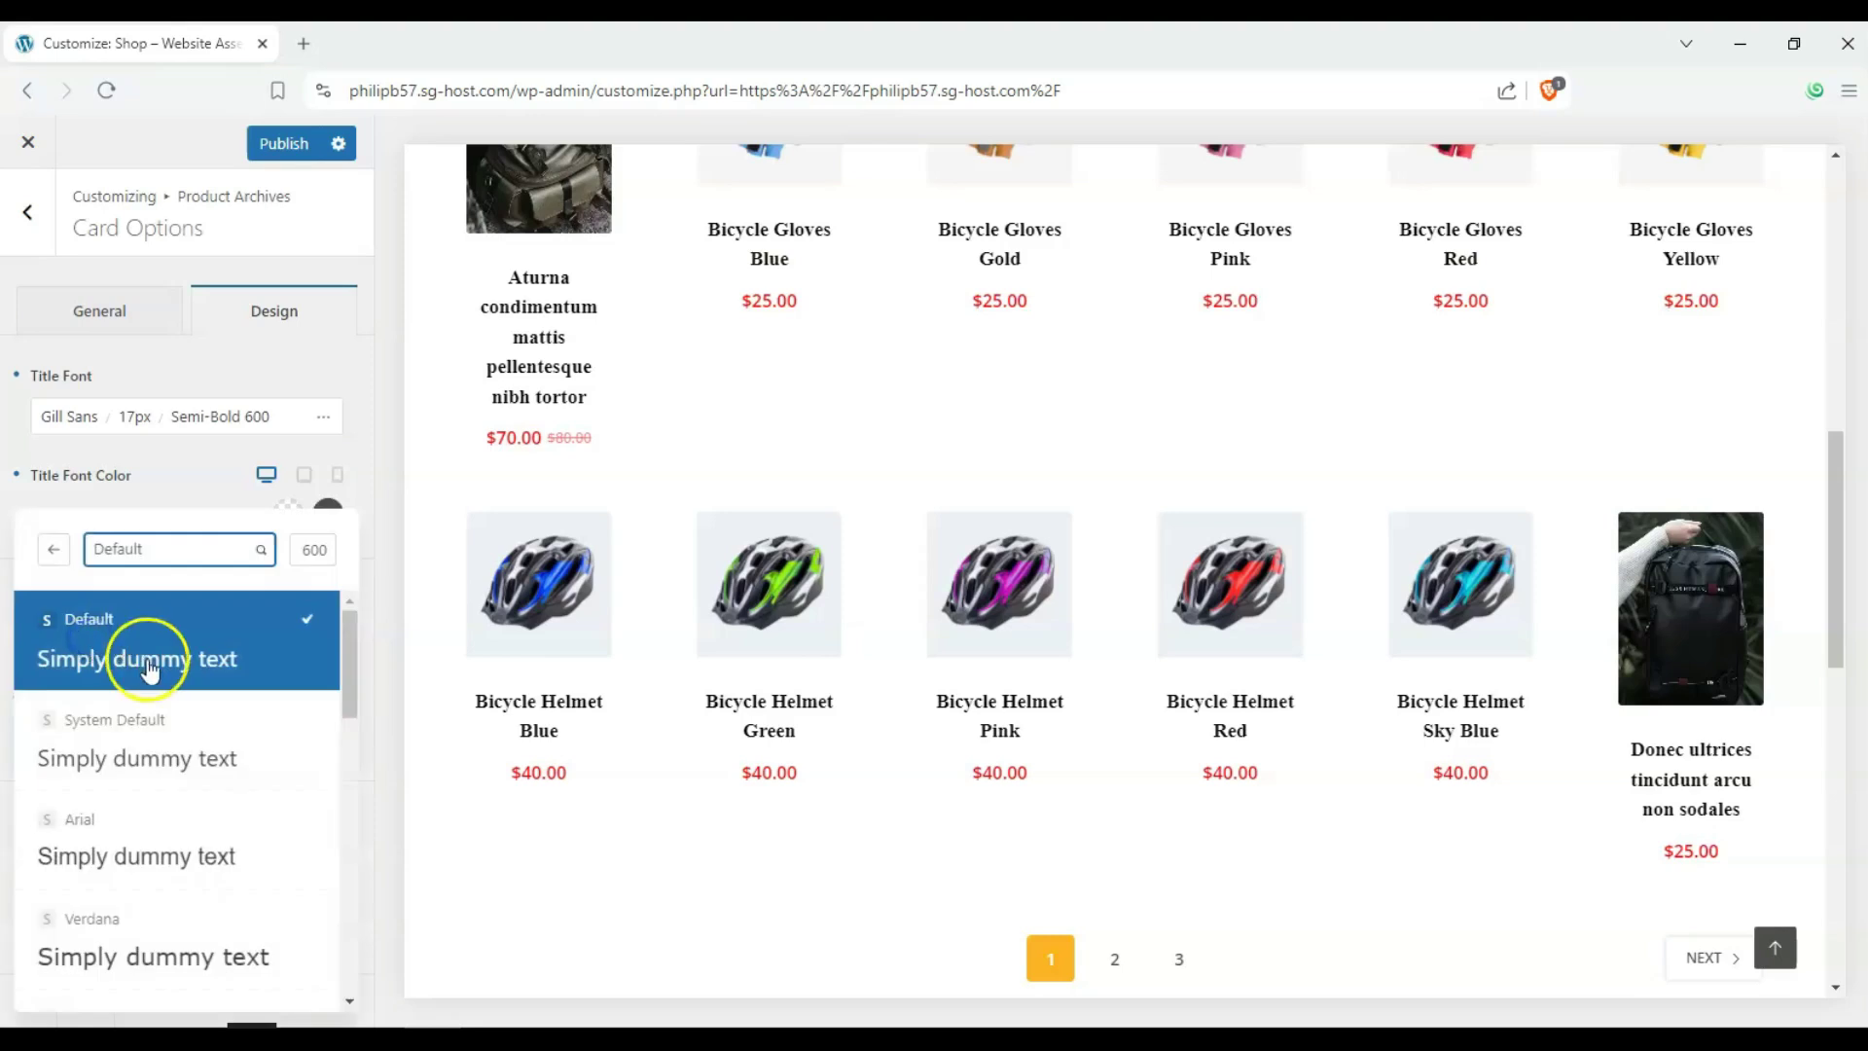
scroll(148, 668, "down", 10)
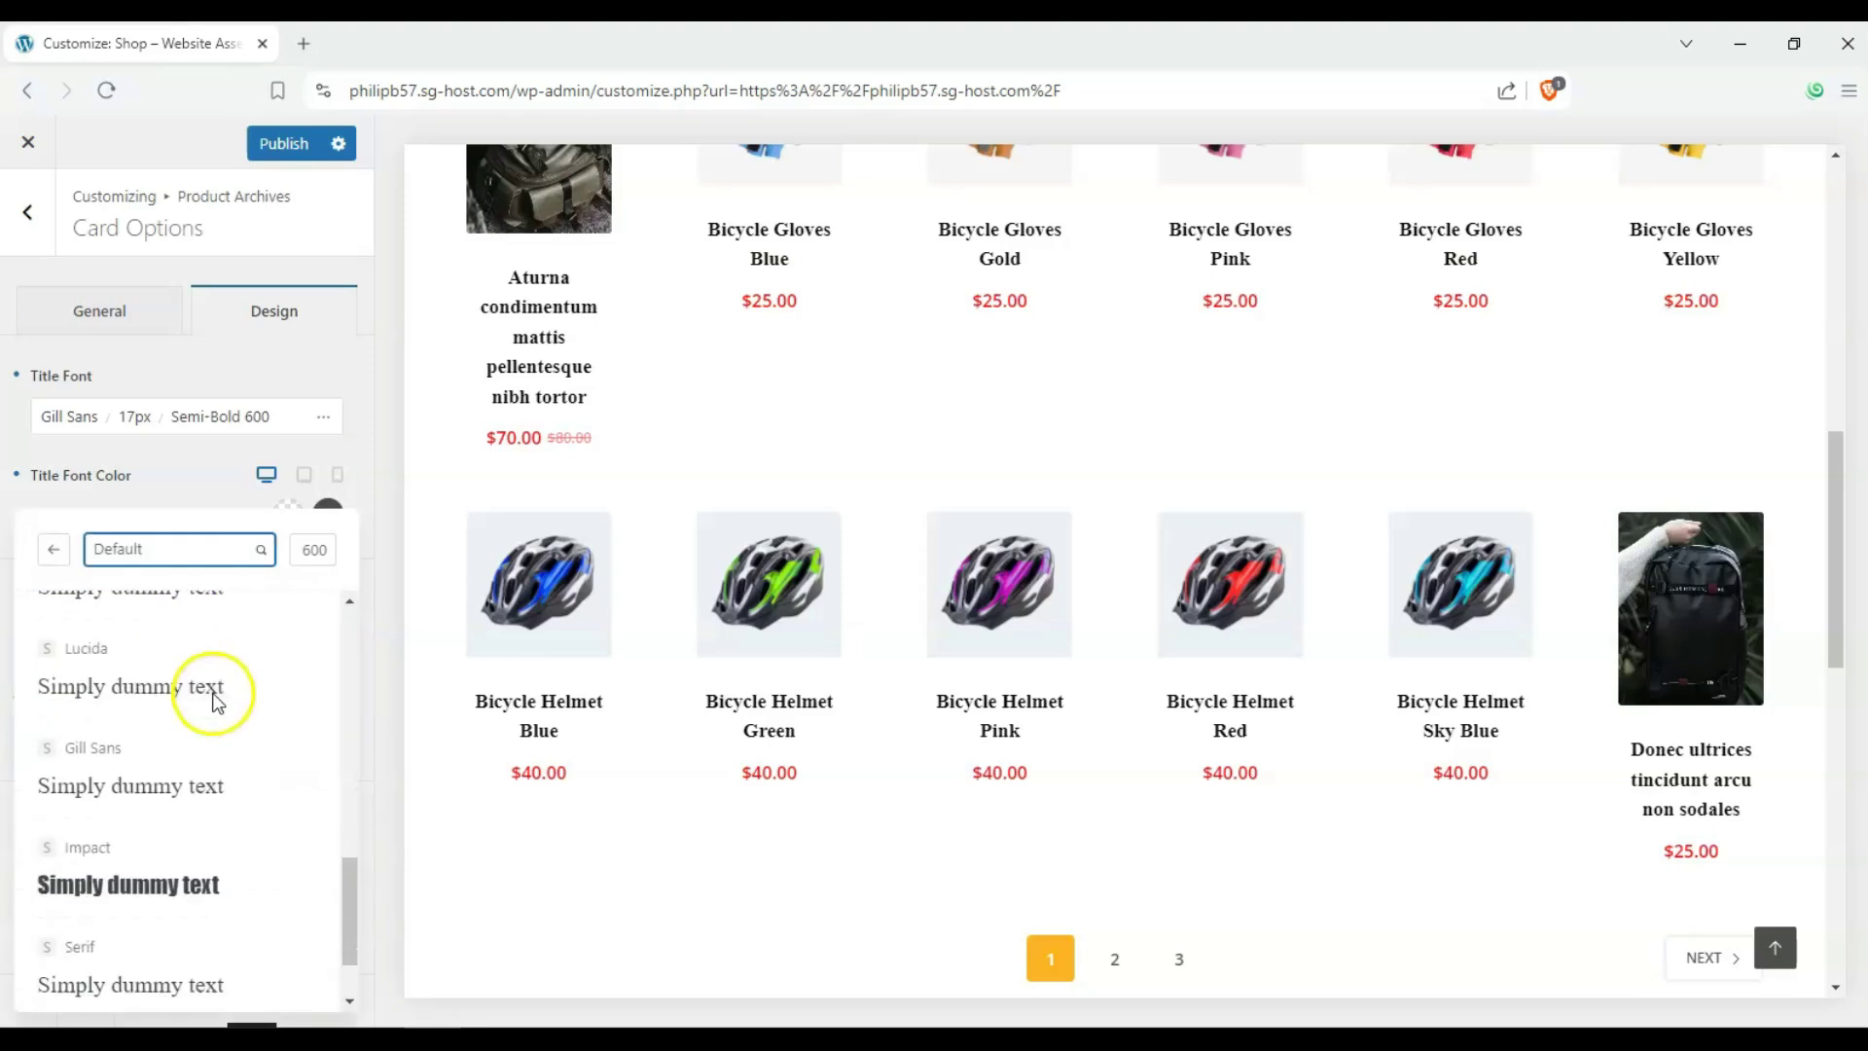
left_click(259, 766)
scroll(229, 821, "down", 3)
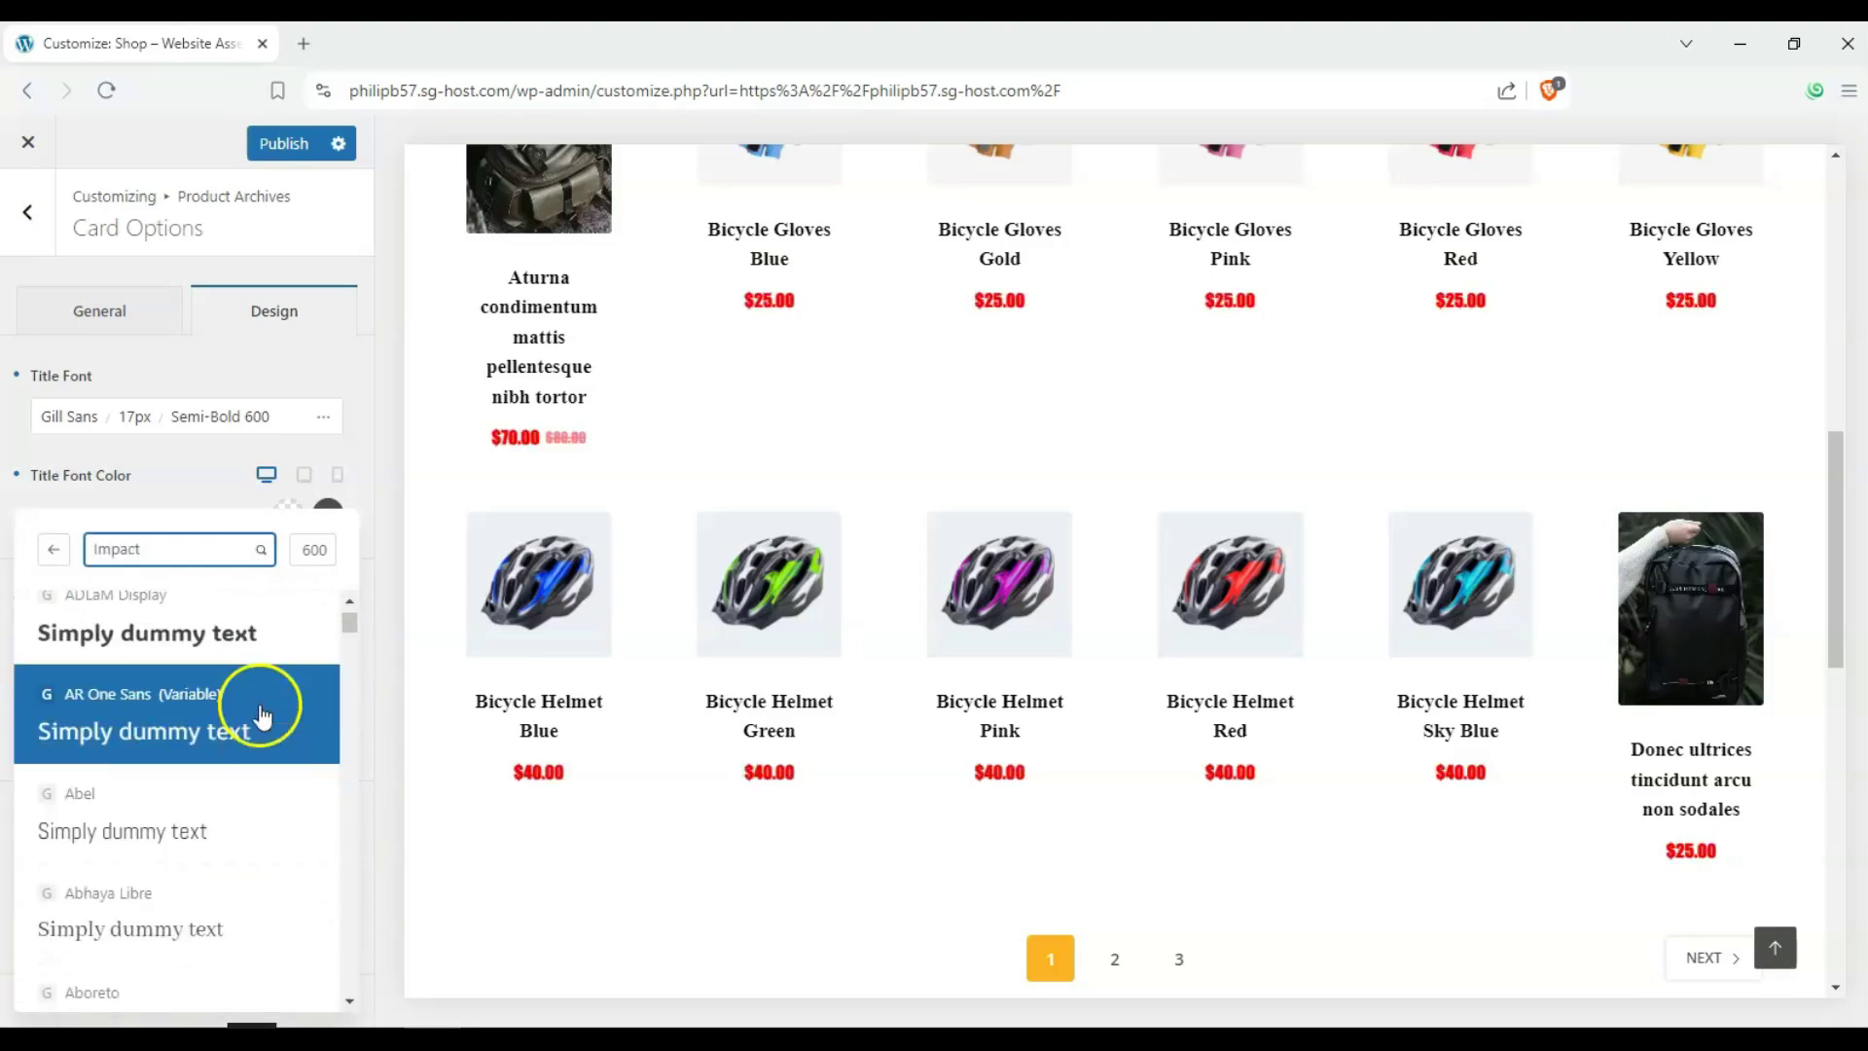
left_click(250, 654)
left_click(700, 884)
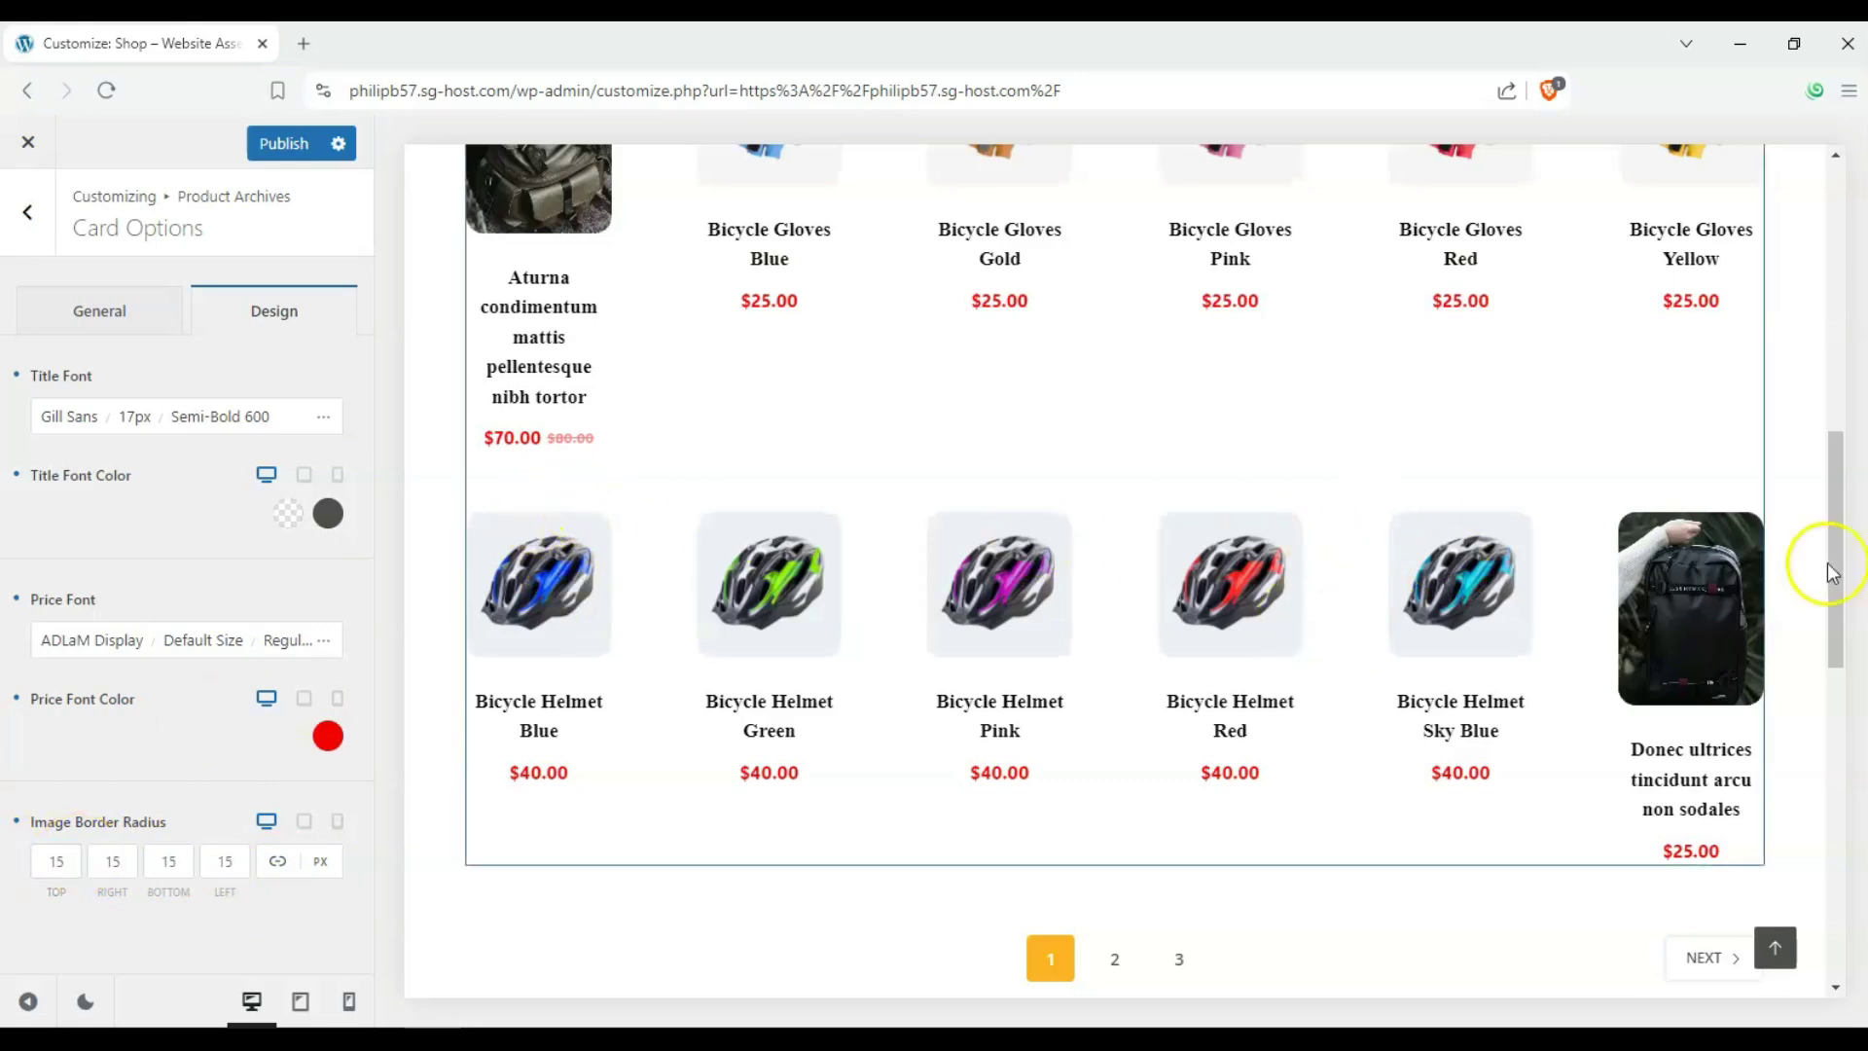
left_click(131, 310)
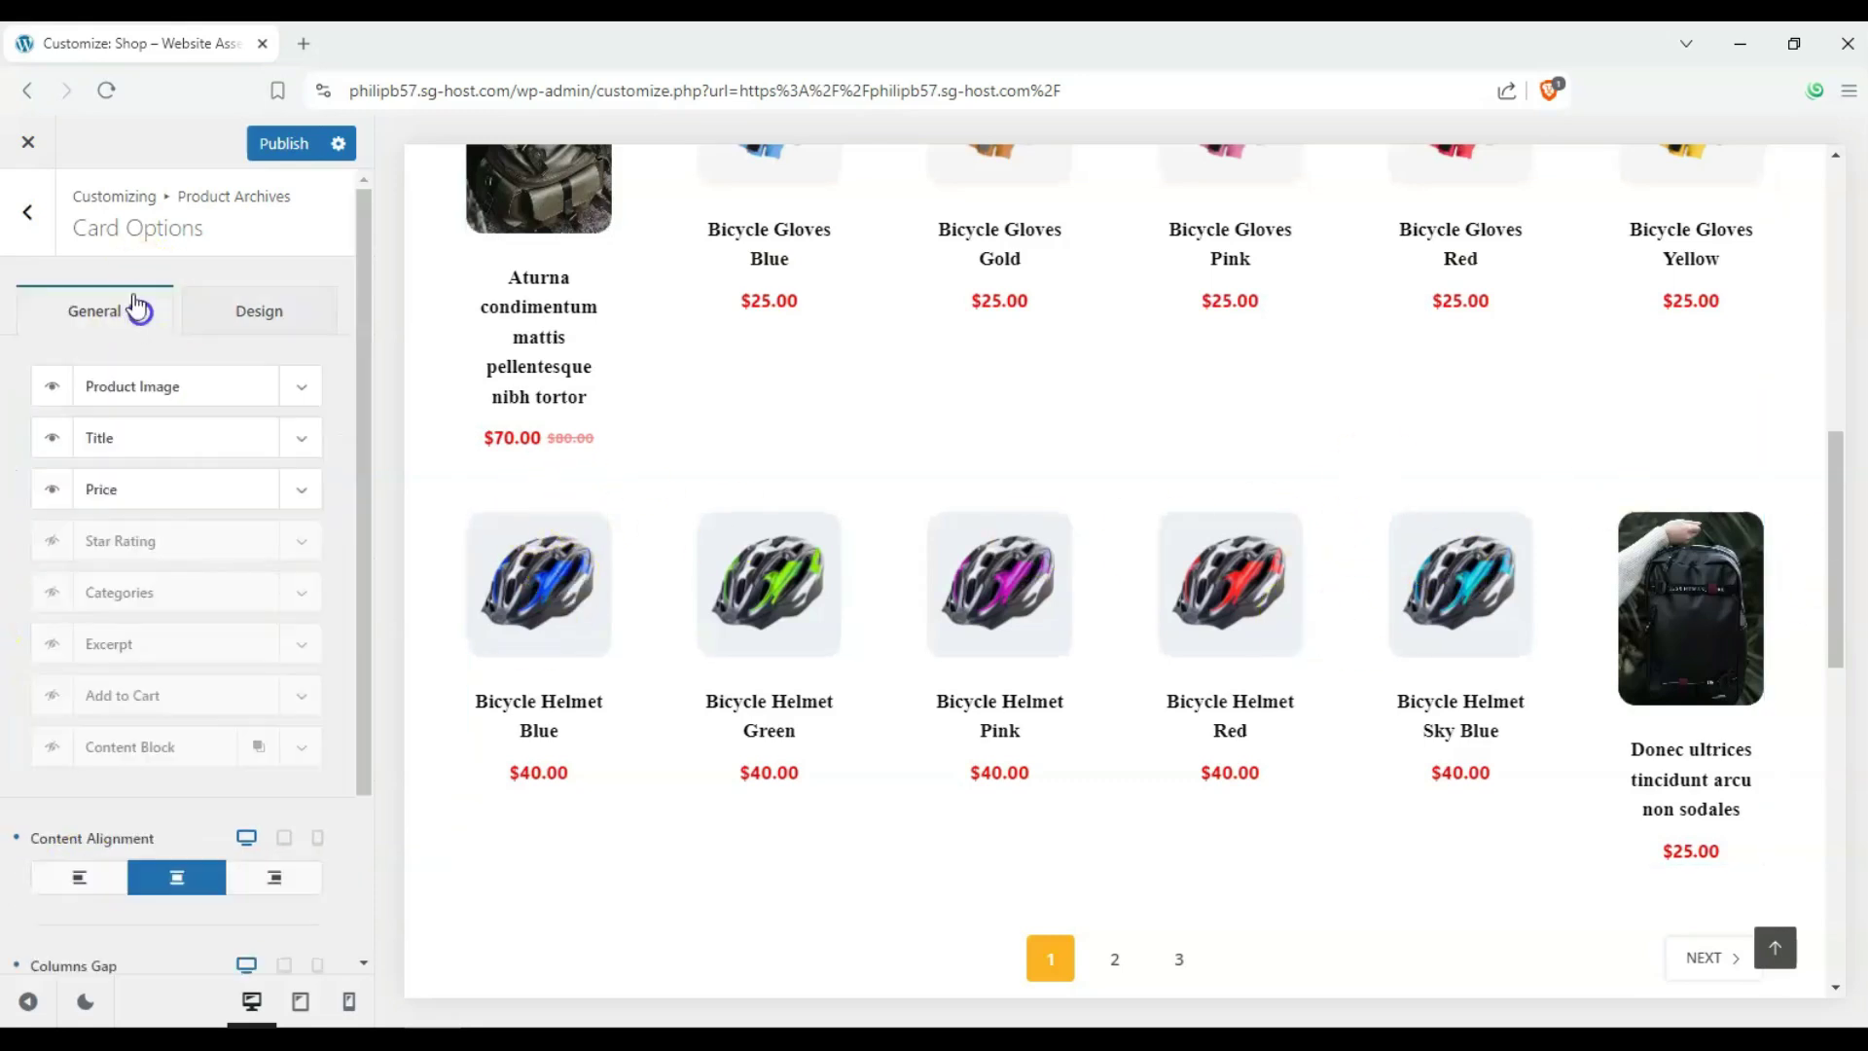
Step: Go back to Product Archives and load the home page in the preview
left_click(27, 212)
scroll(1035, 586, "up", 3)
scroll(1035, 586, "up", 5)
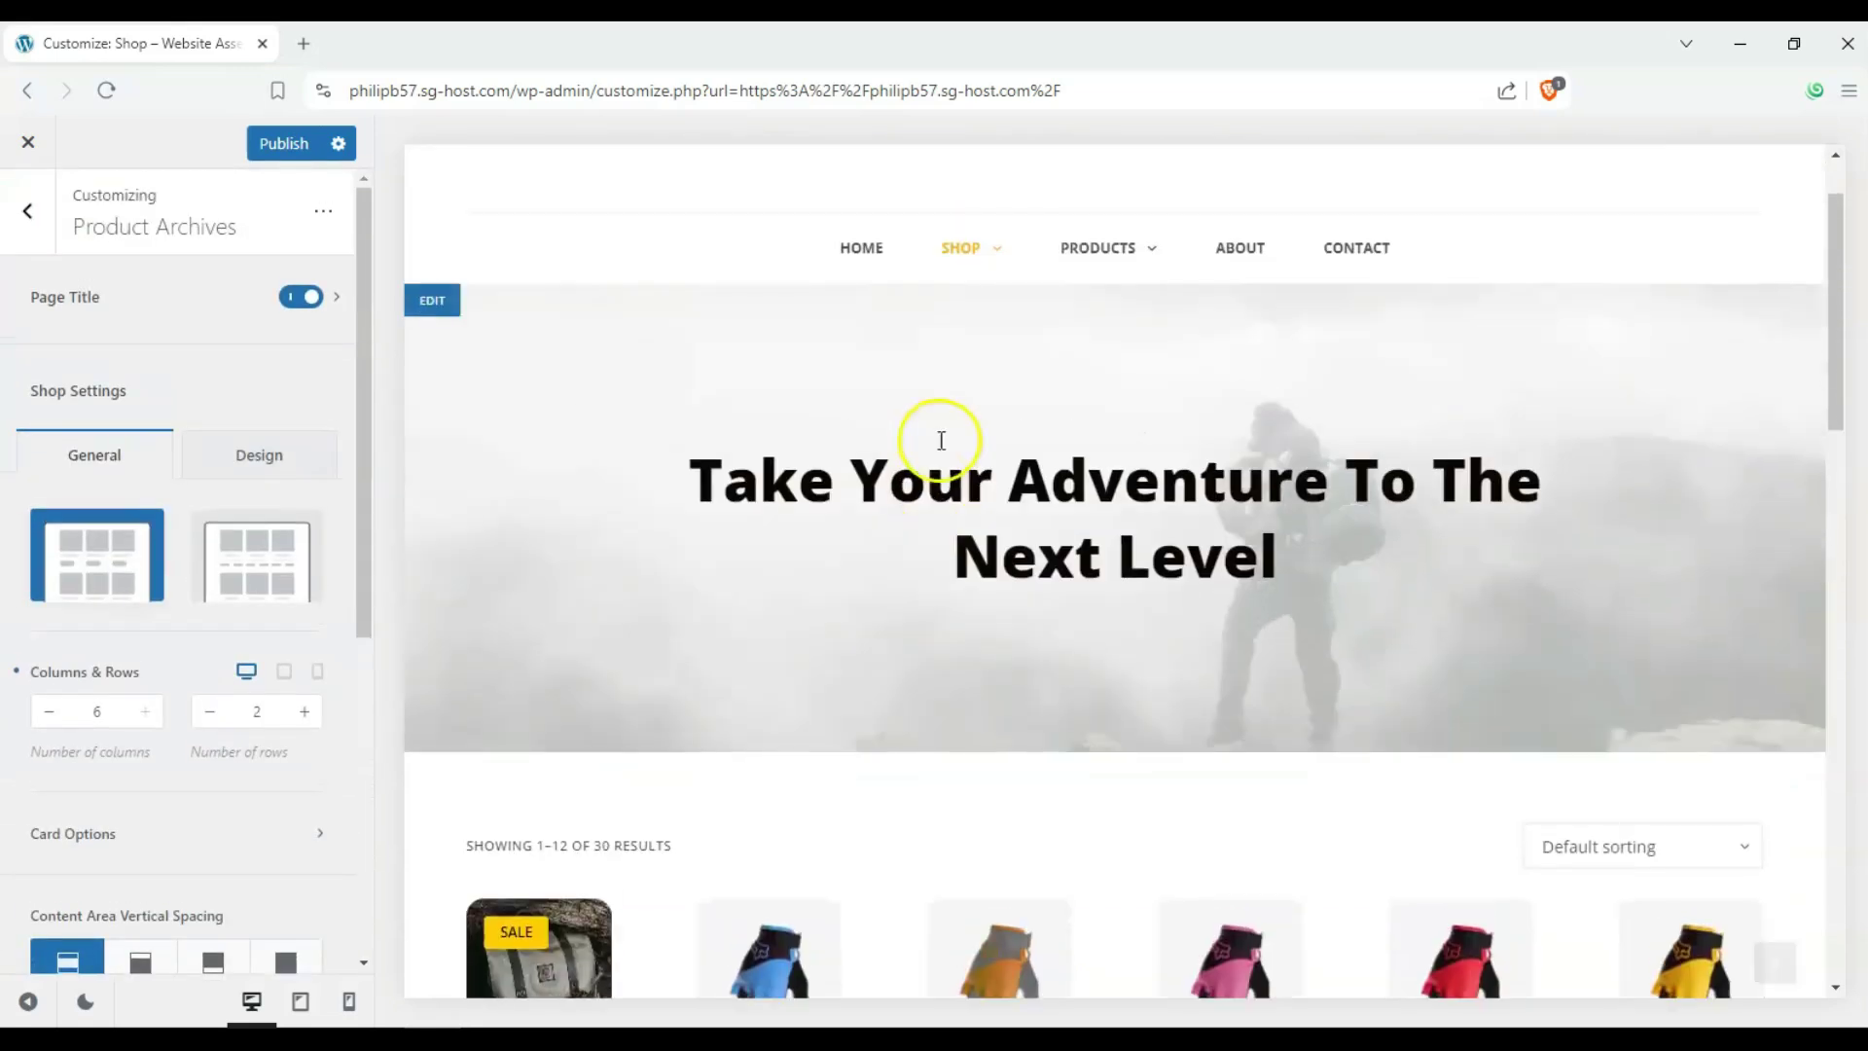
scroll(185, 384, "down", 4)
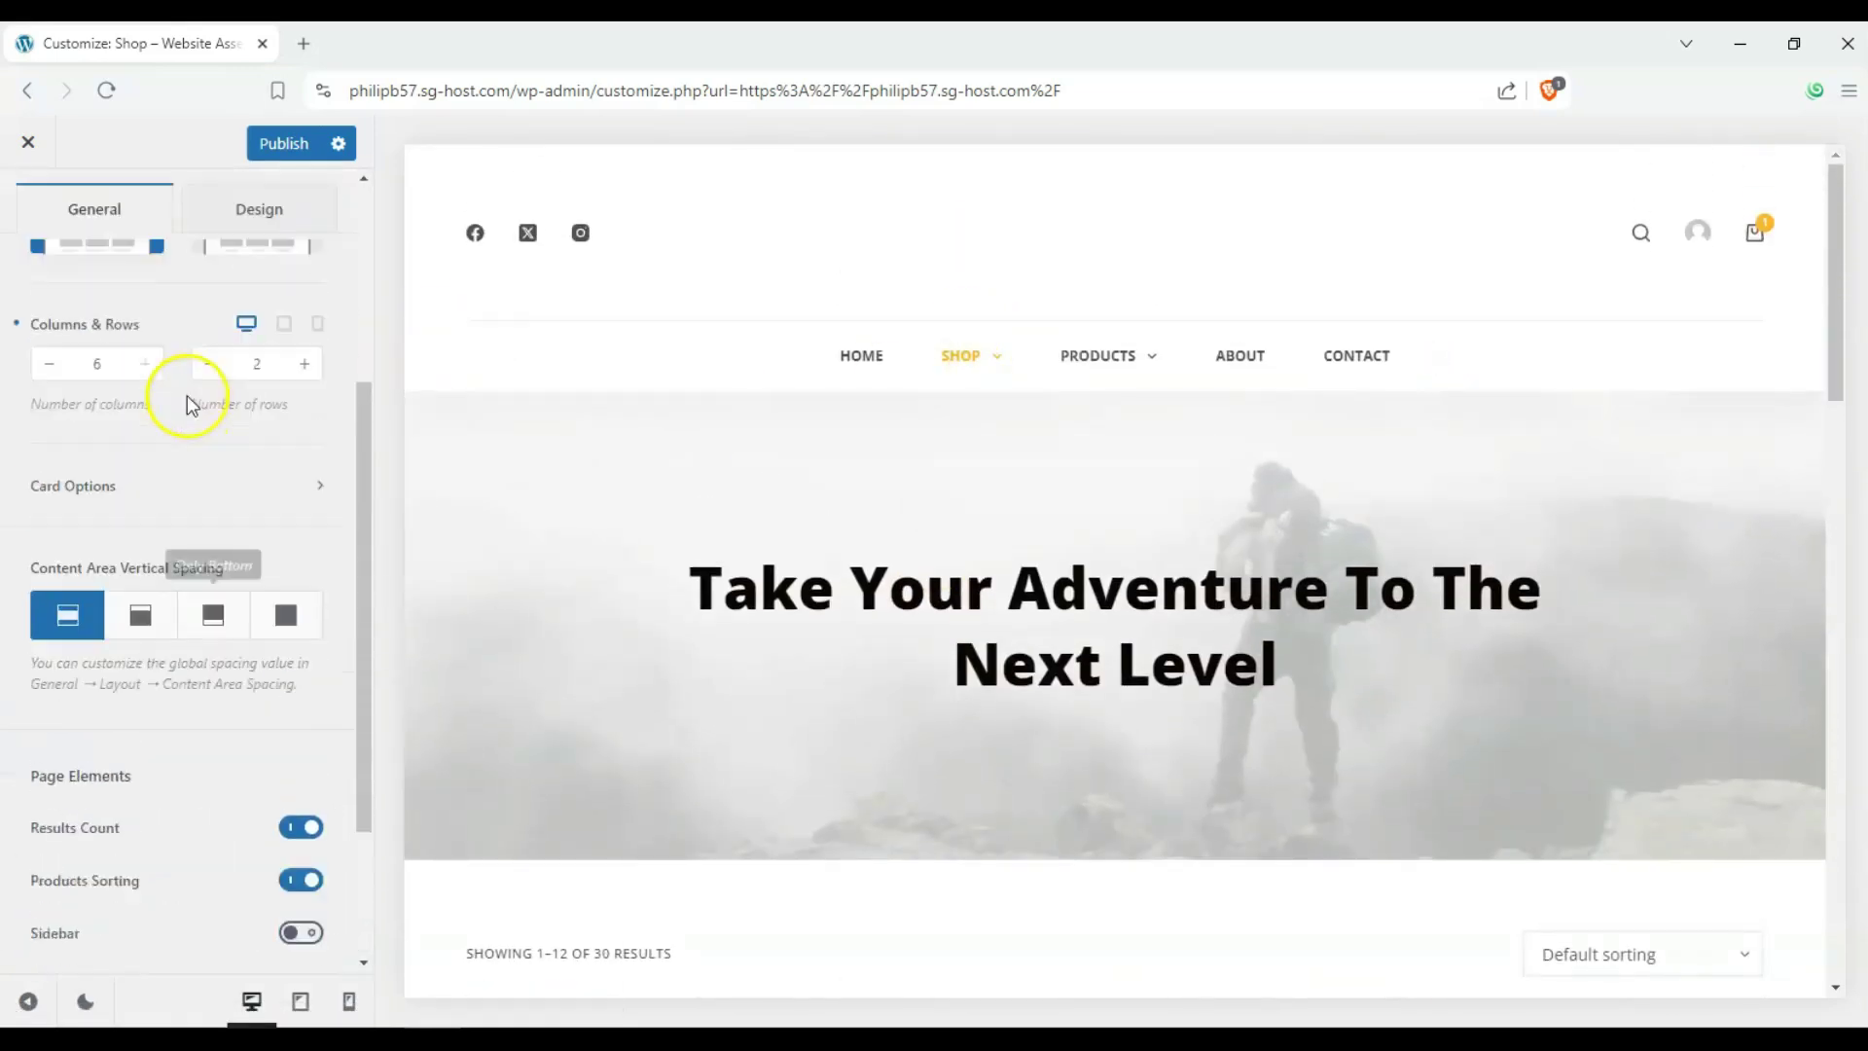
scroll(187, 395, "up", 4)
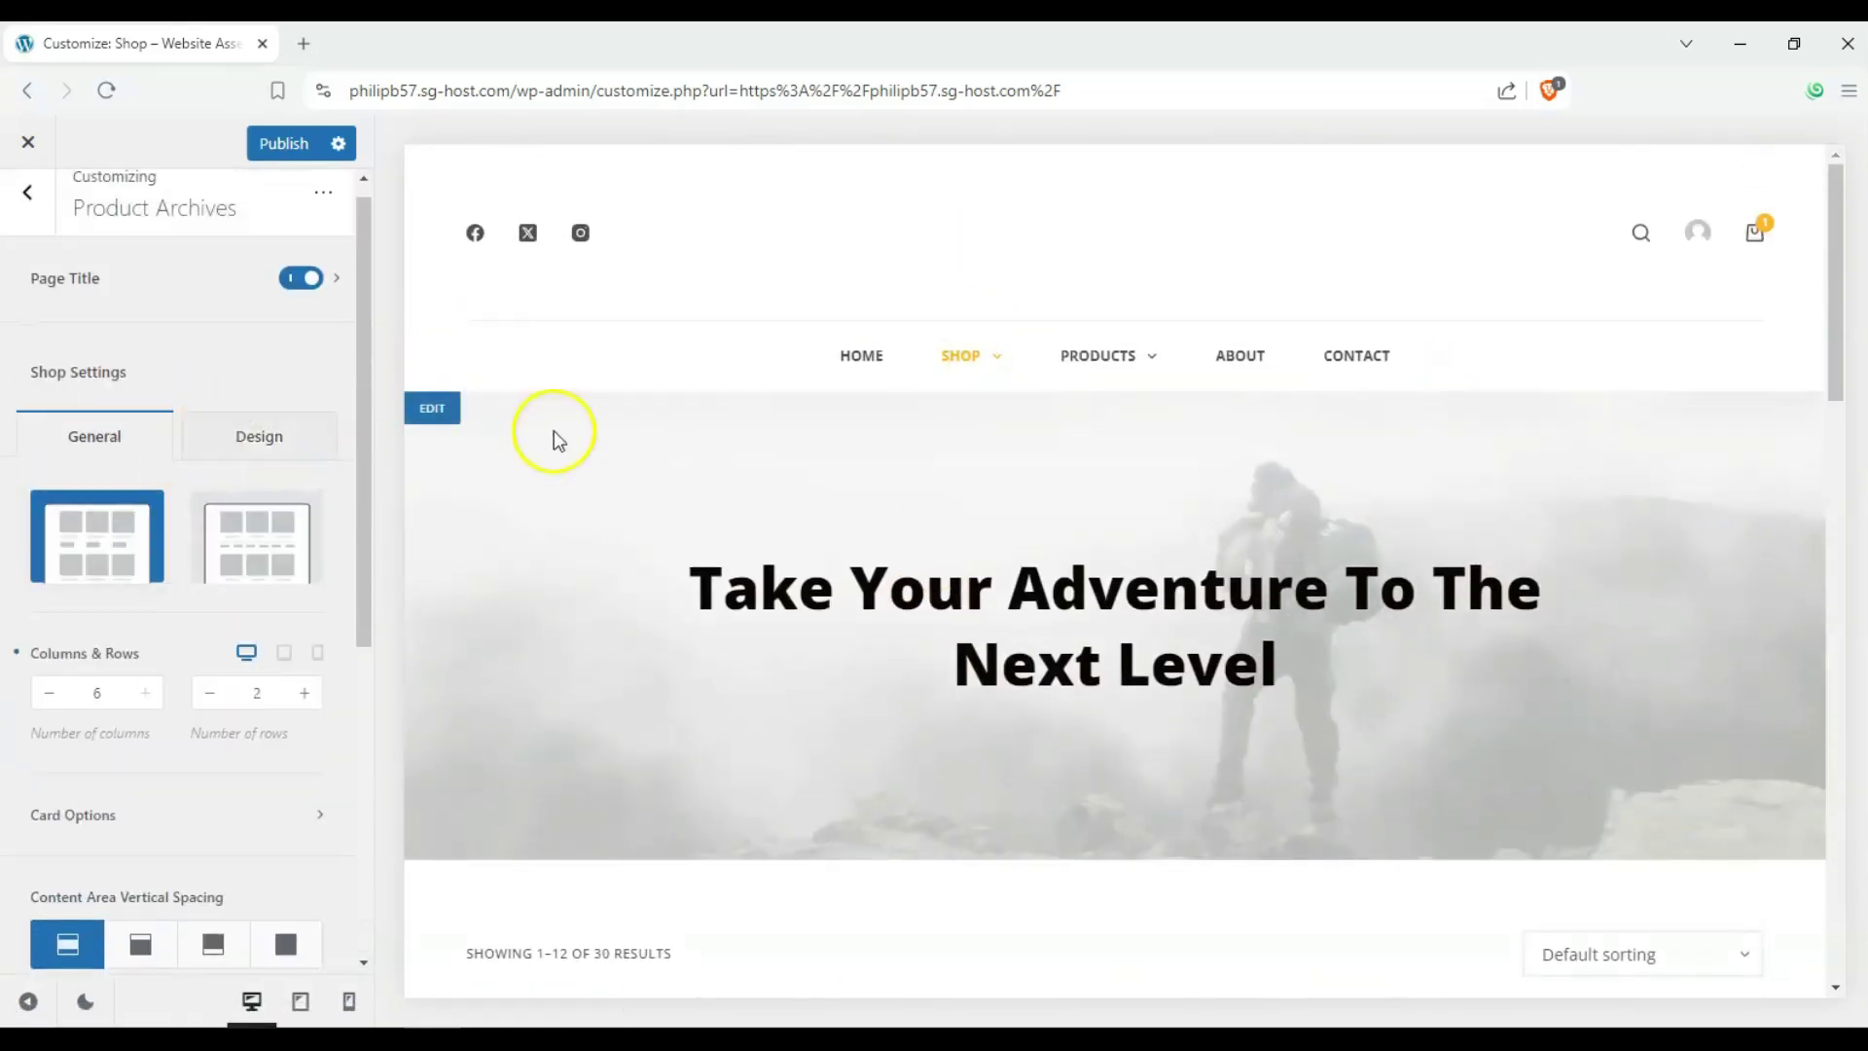
left_click(876, 358)
scroll(1031, 498, "down", 8)
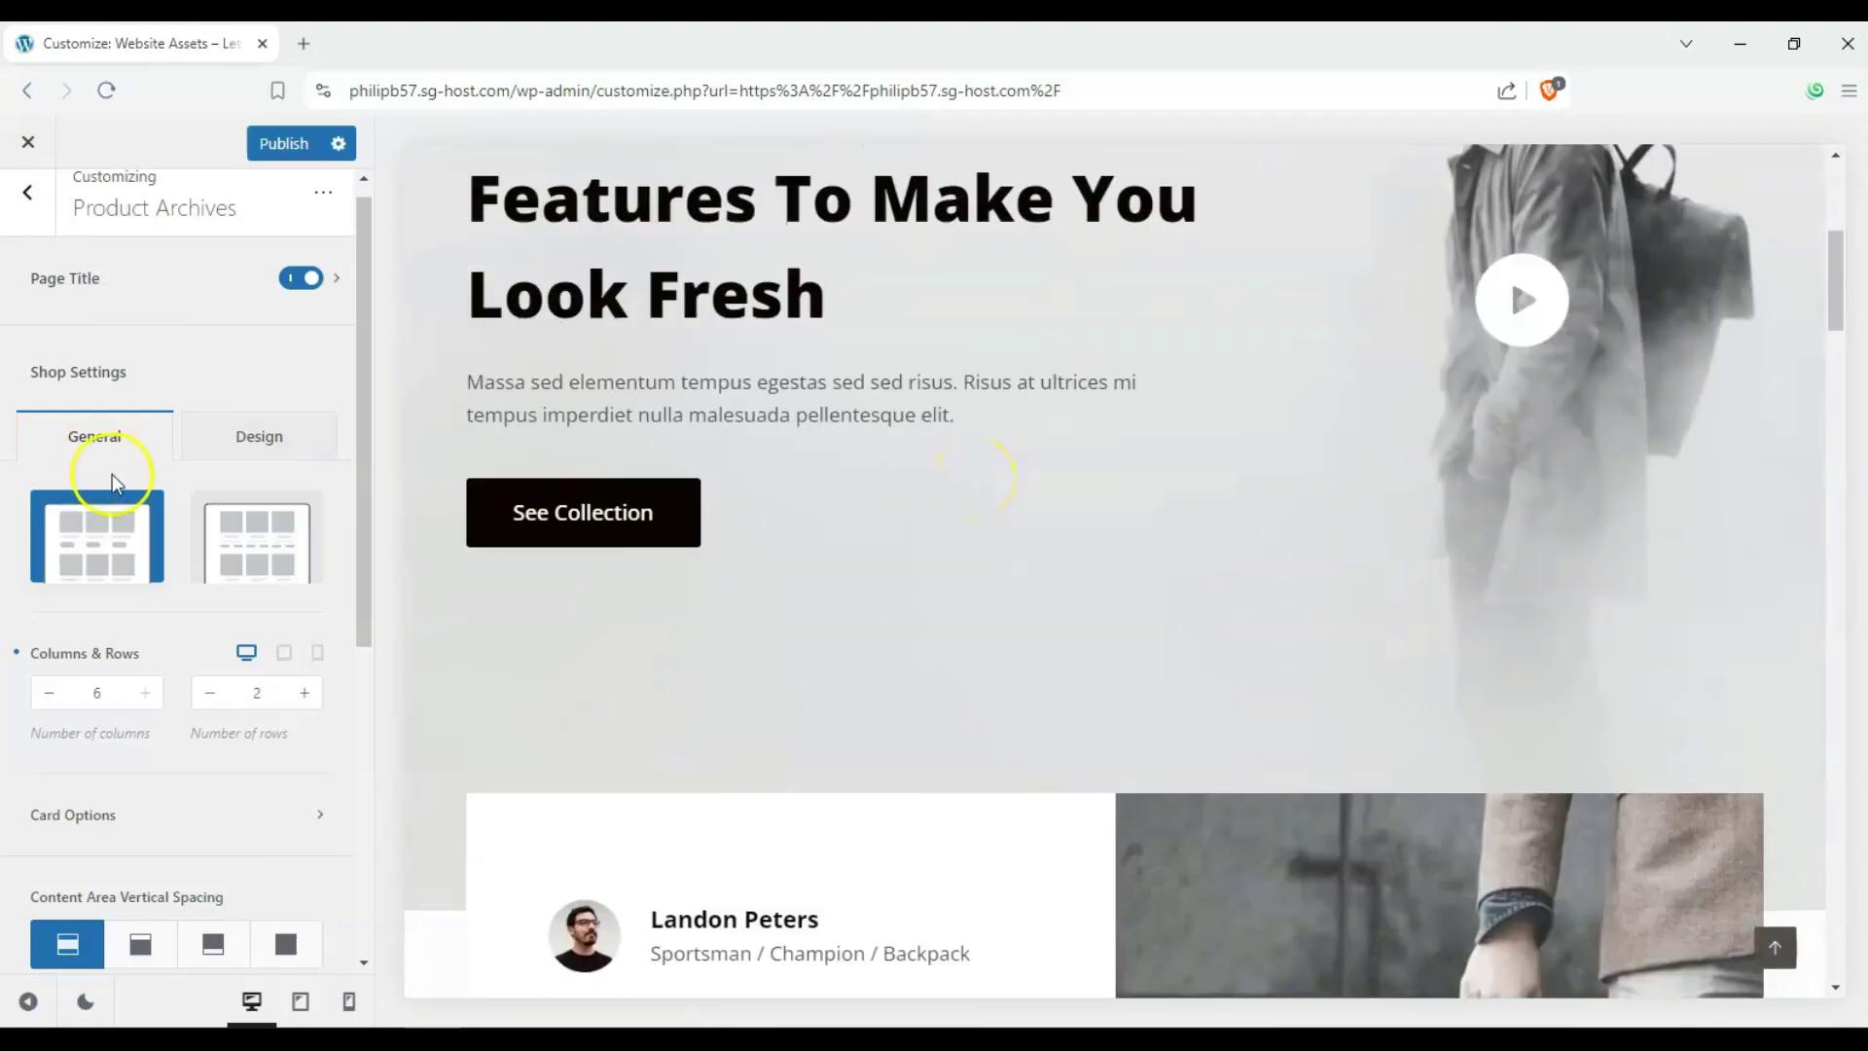
scroll(212, 418, "up", 1)
Step: Publish the Customizer changes and reload the Shop page in the preview
left_click(261, 148)
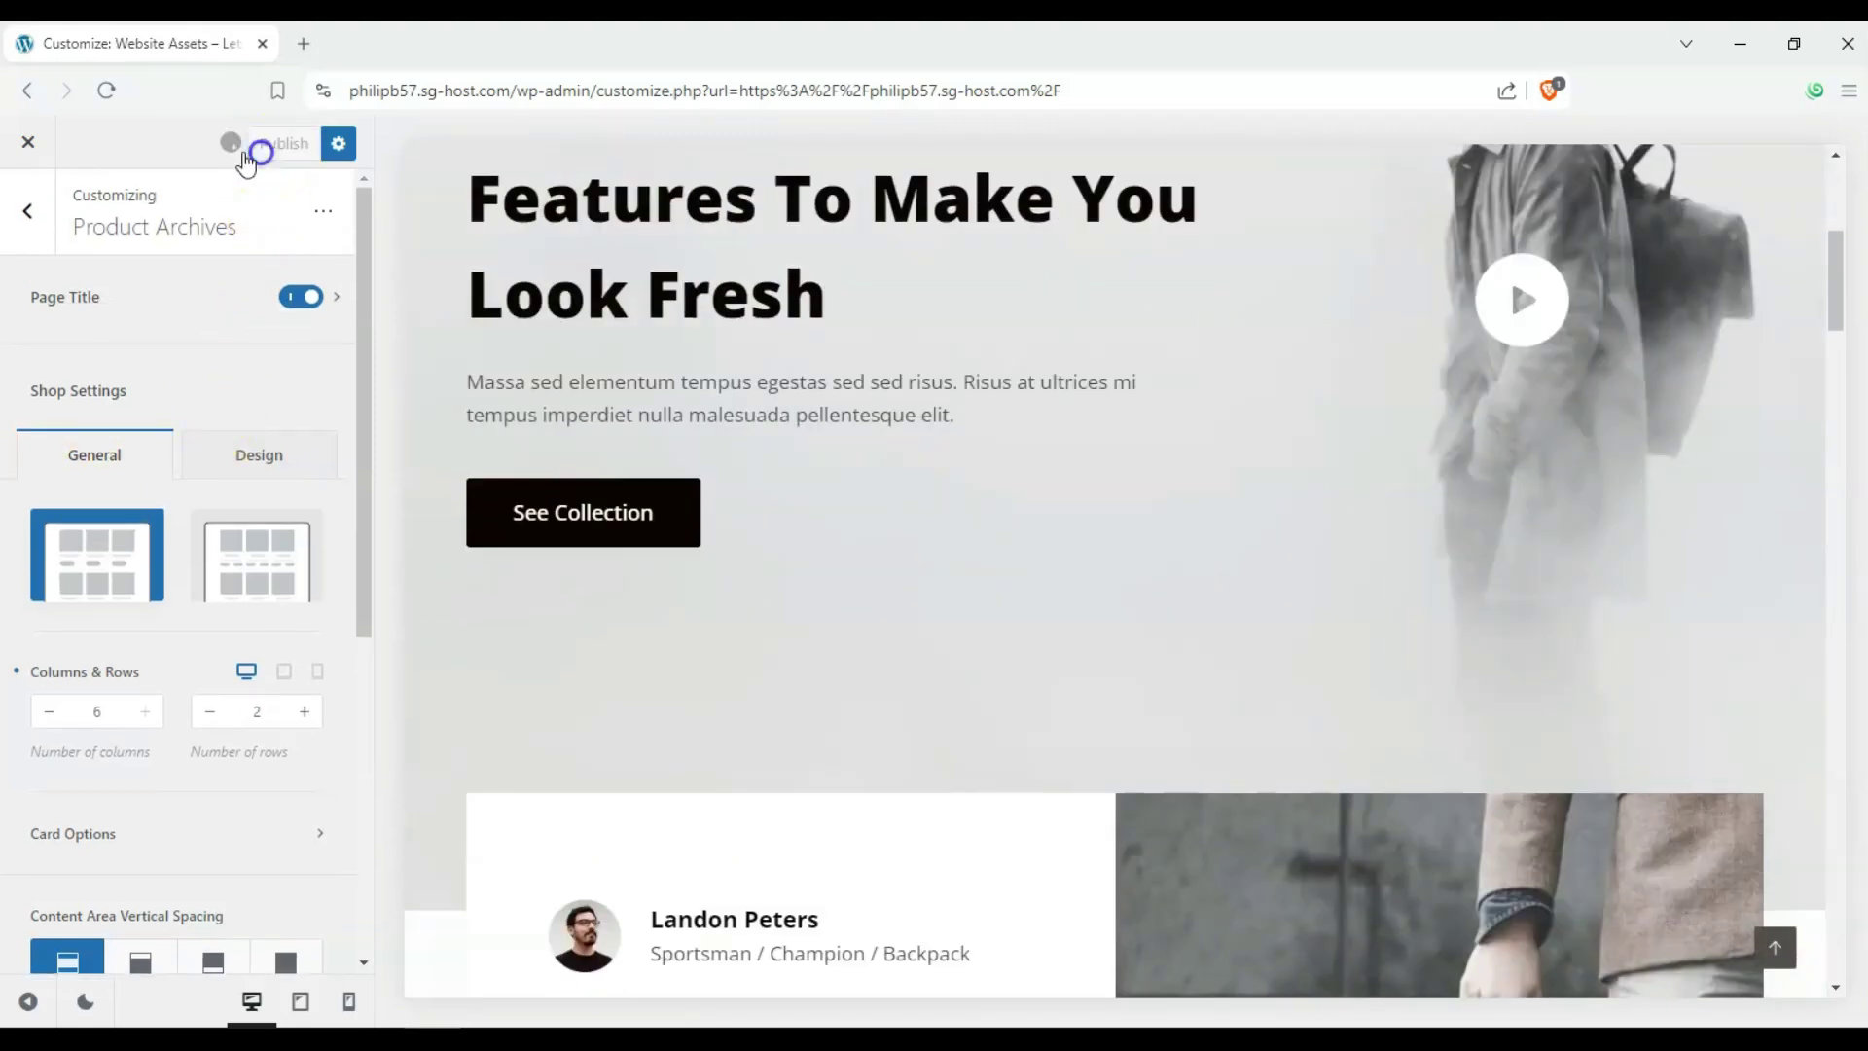
left_click(30, 214)
scroll(220, 590, "down", 5)
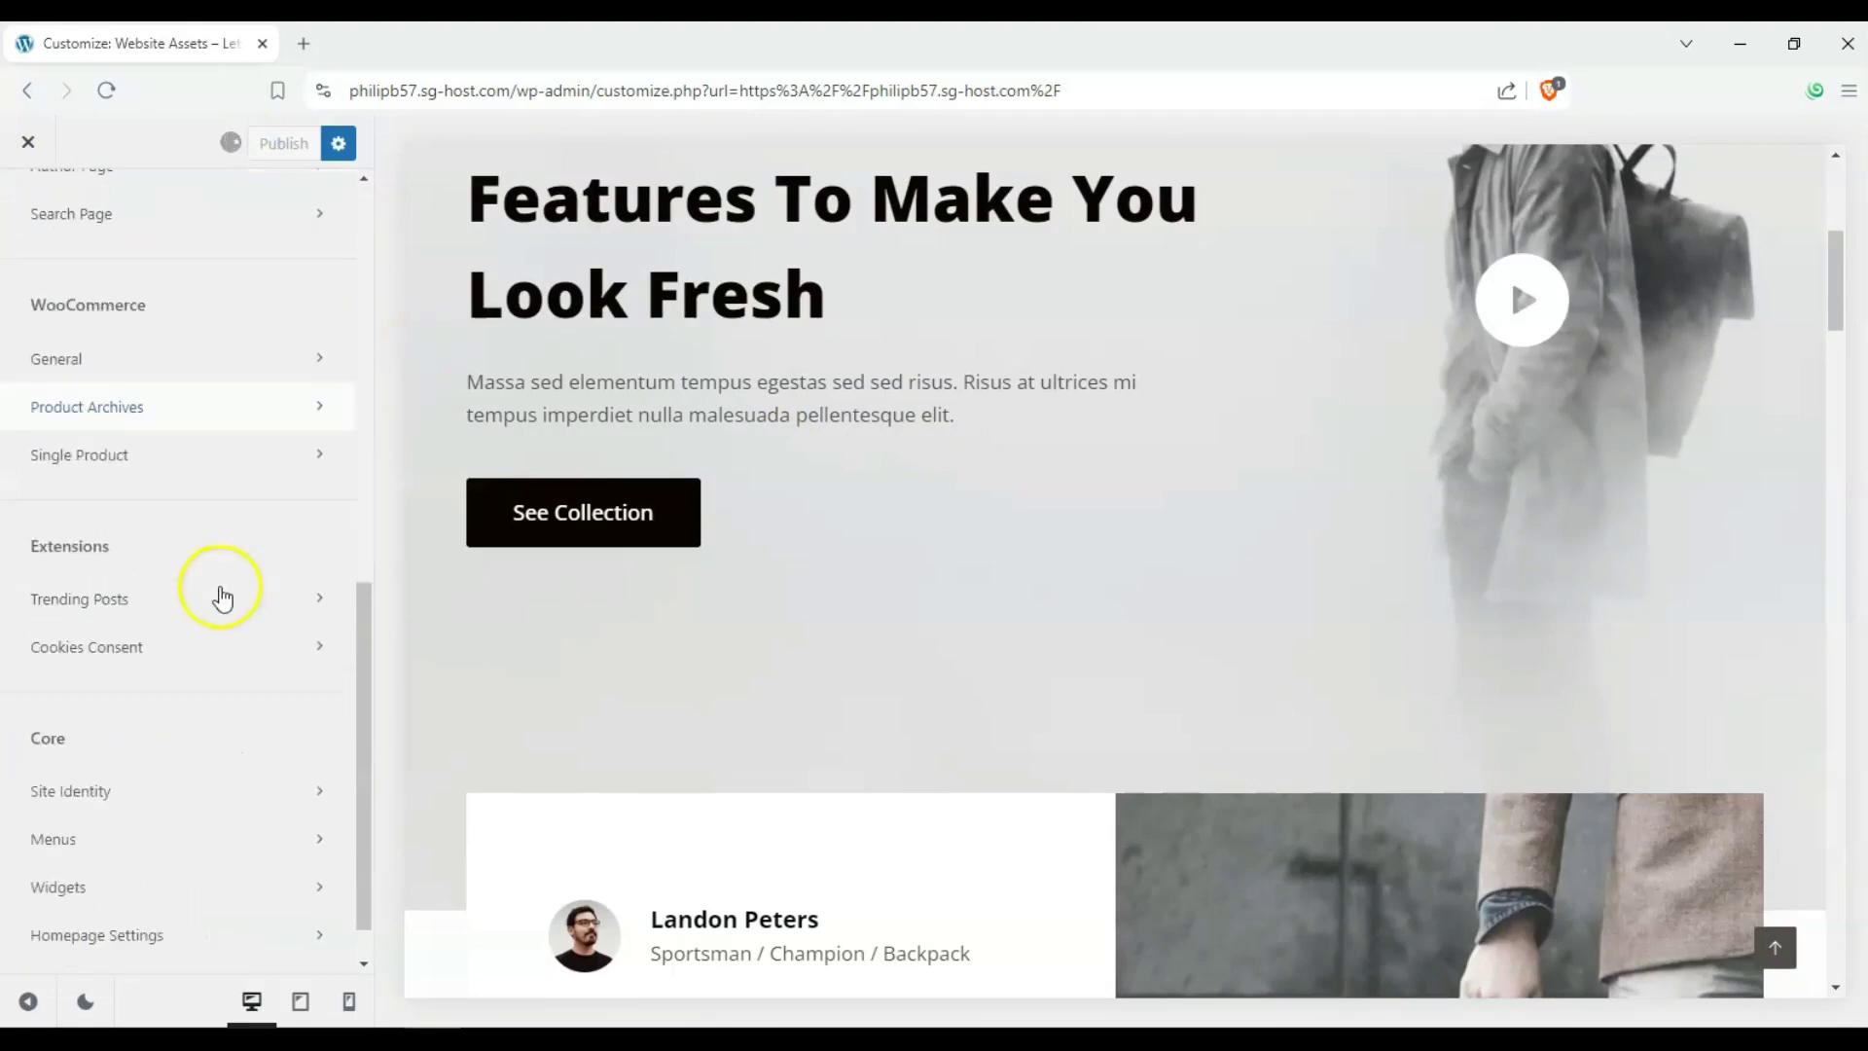
scroll(221, 594, "up", 5)
scroll(222, 594, "up", 3)
scroll(646, 625, "up", 6)
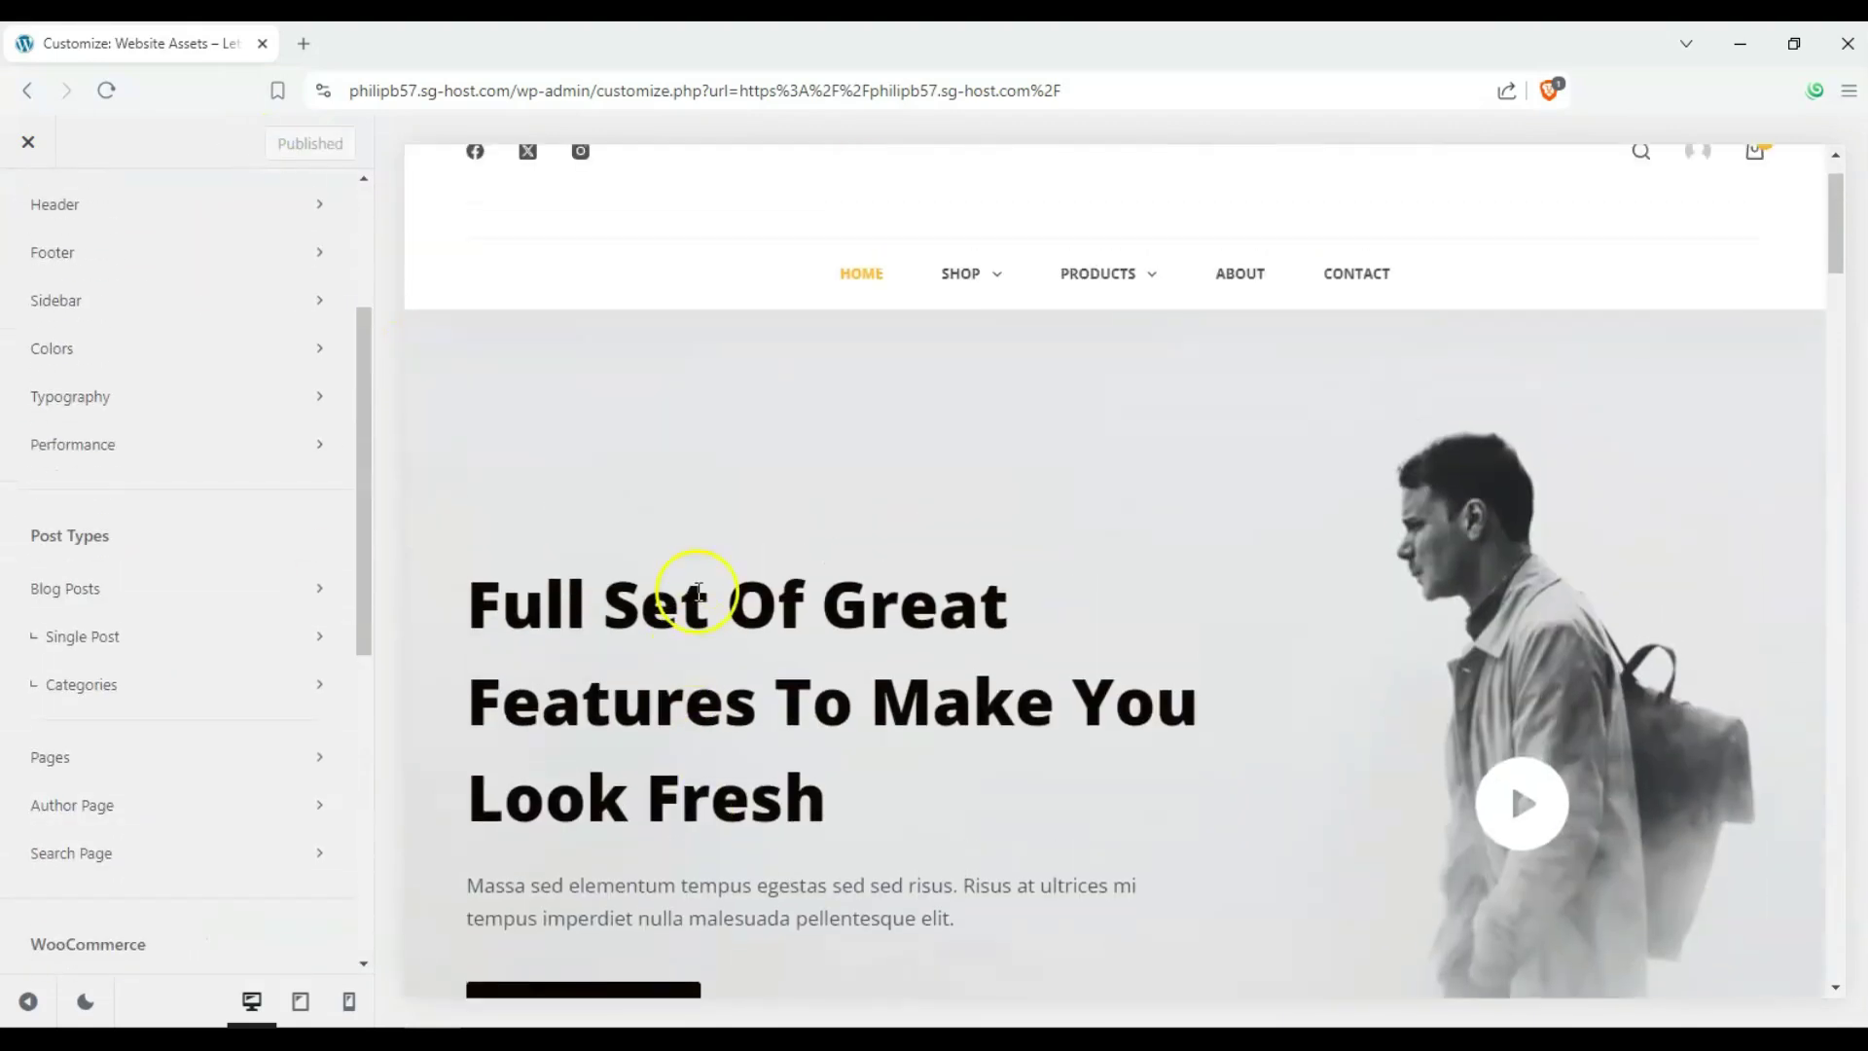
scroll(175, 492, "up", 3)
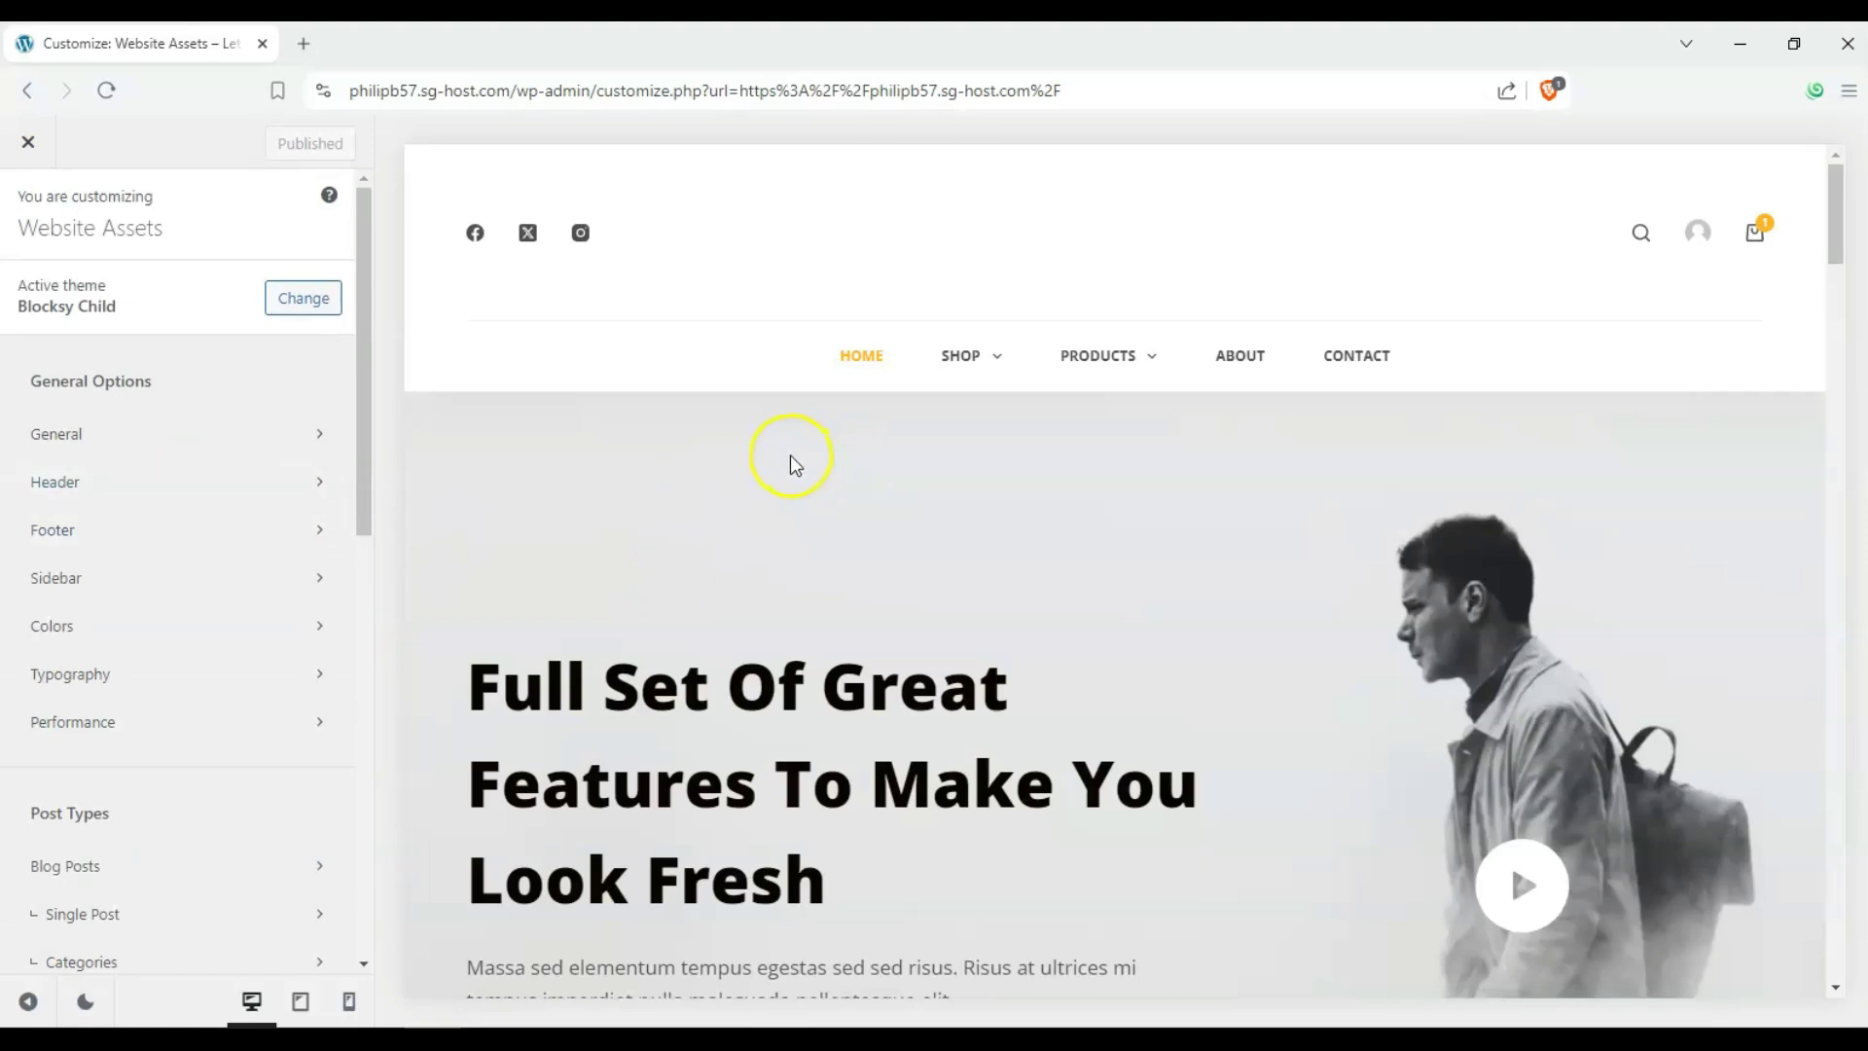
scroll(785, 454, "down", 9)
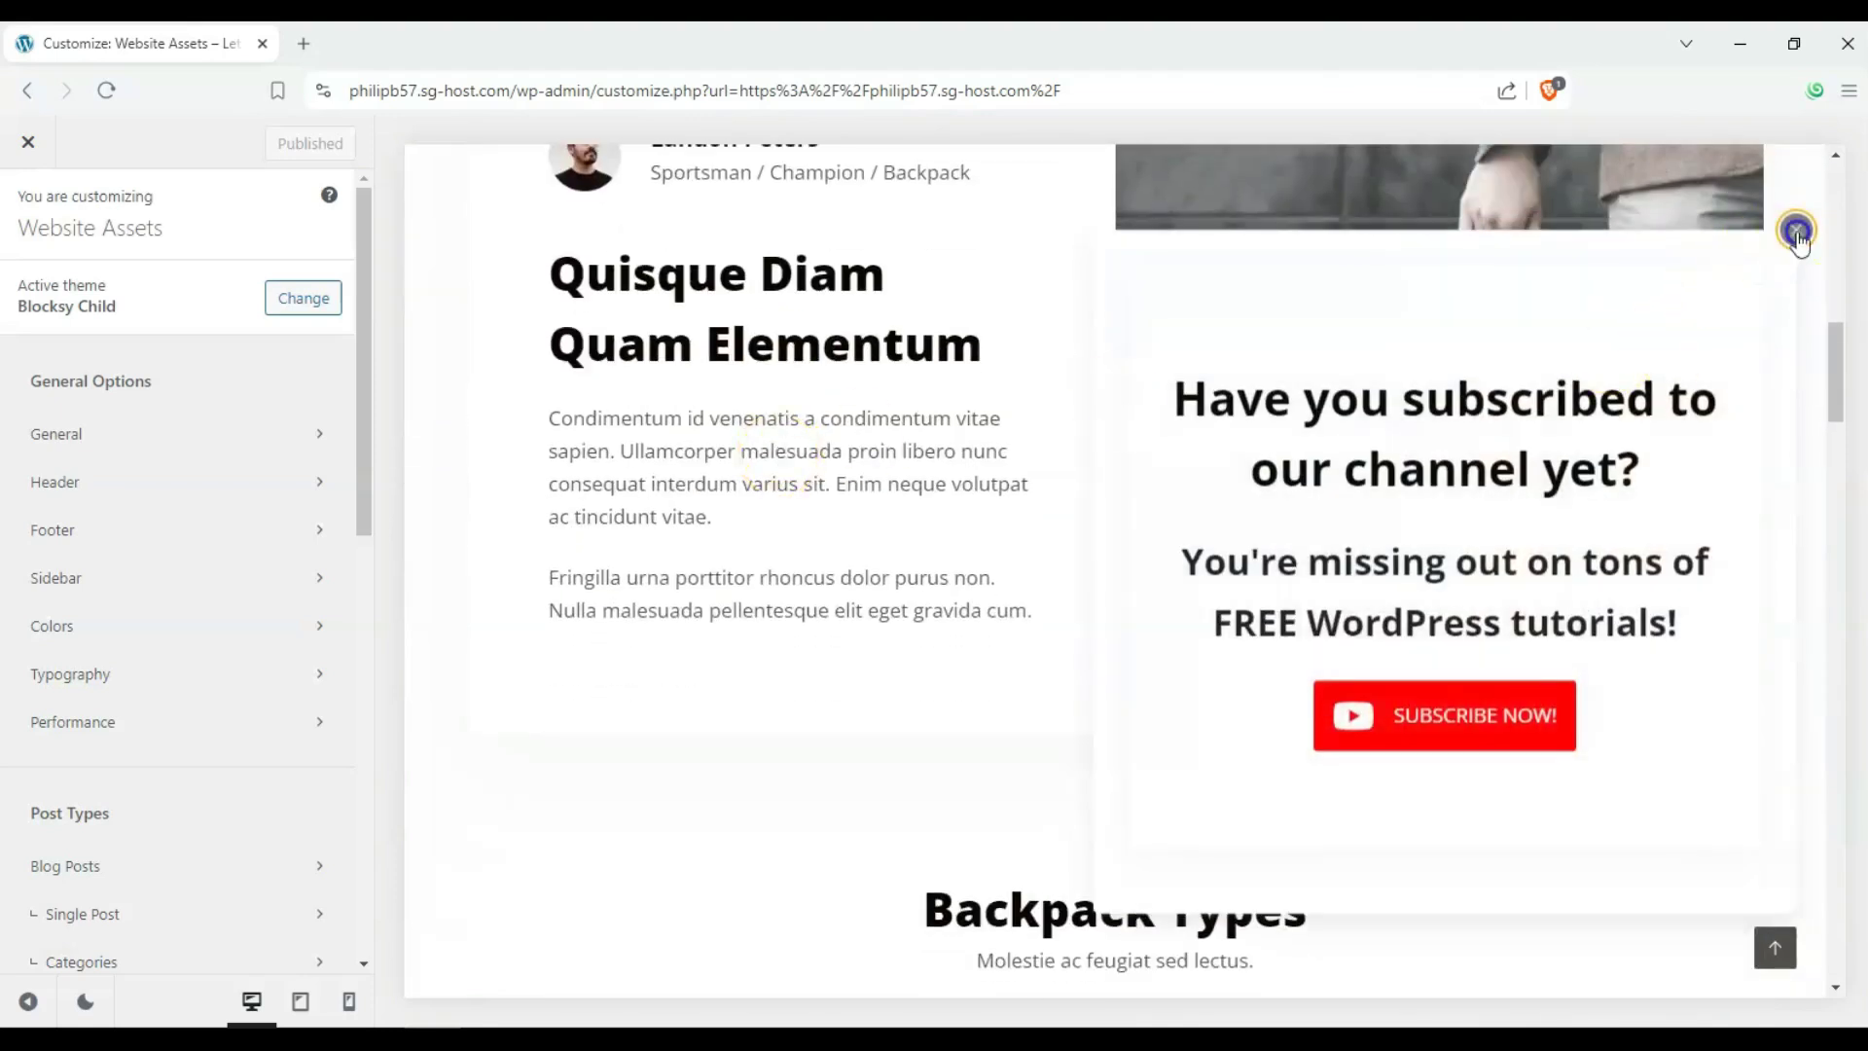
left_click(1796, 229)
scroll(1197, 388, "up", 8)
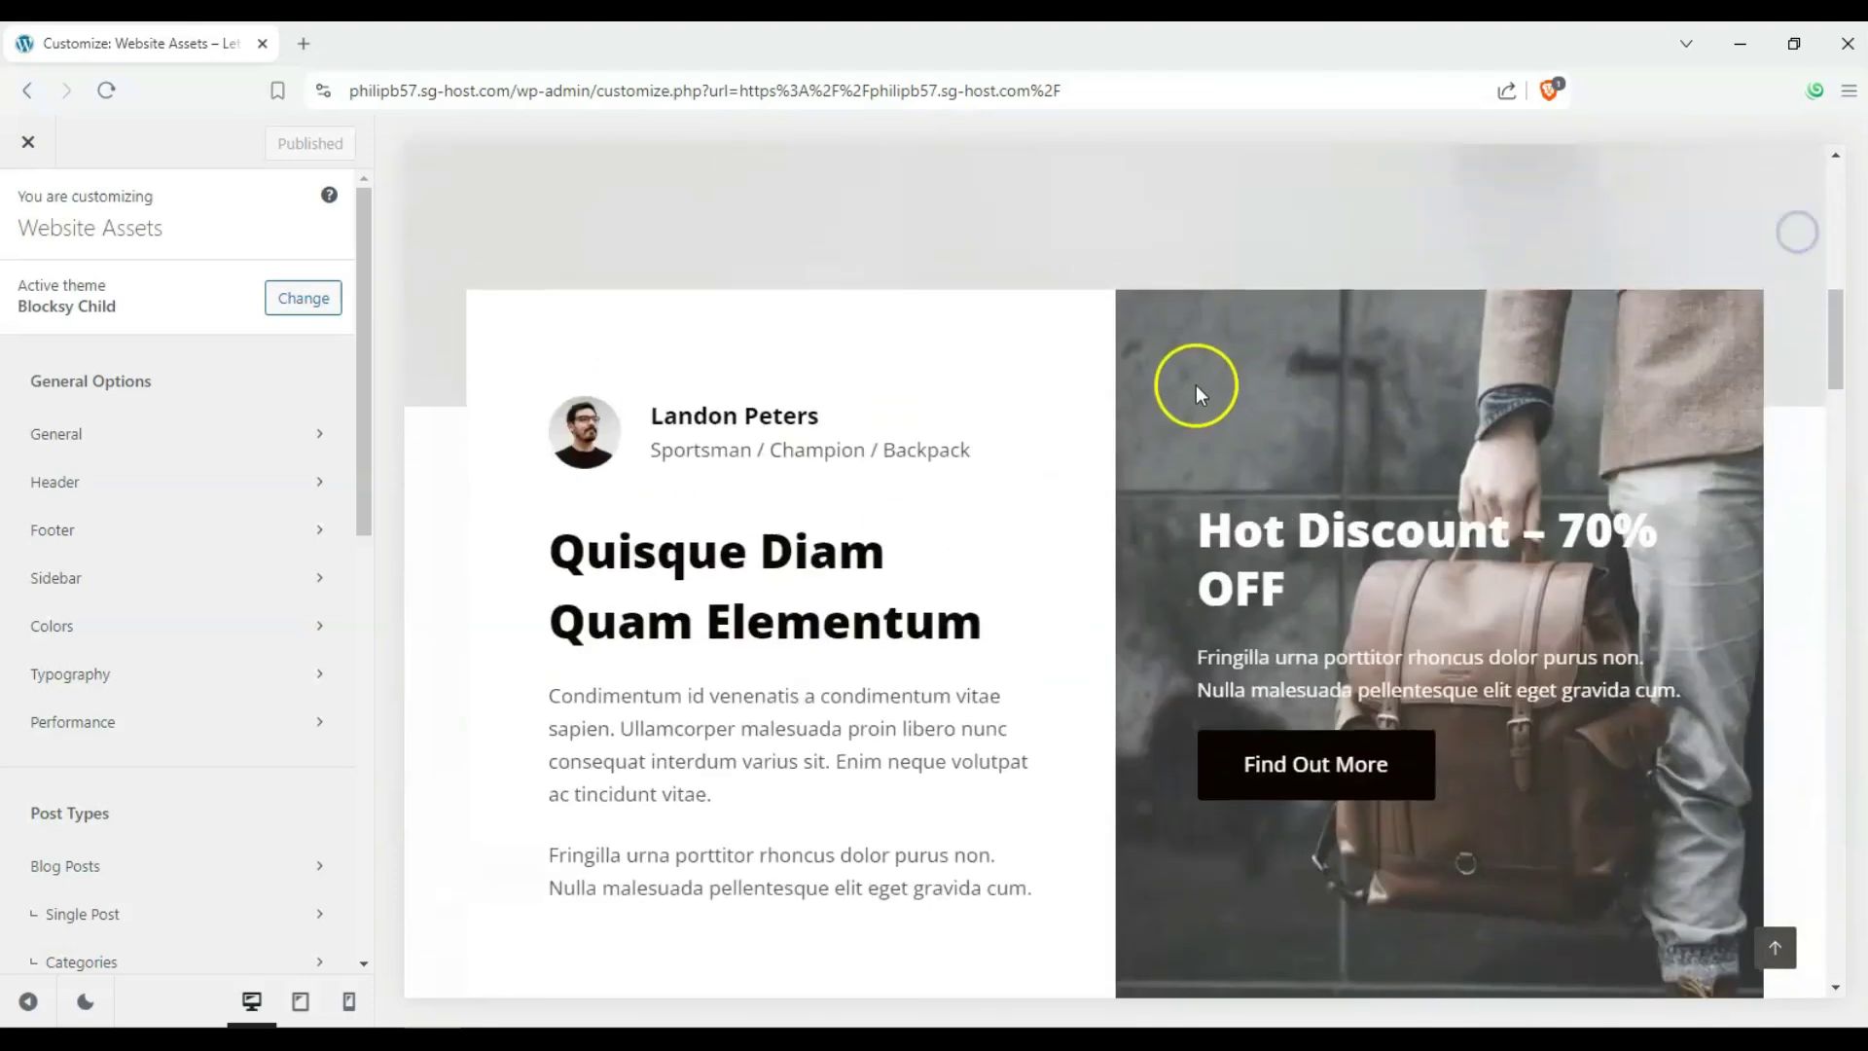
scroll(1034, 283, "up", 4)
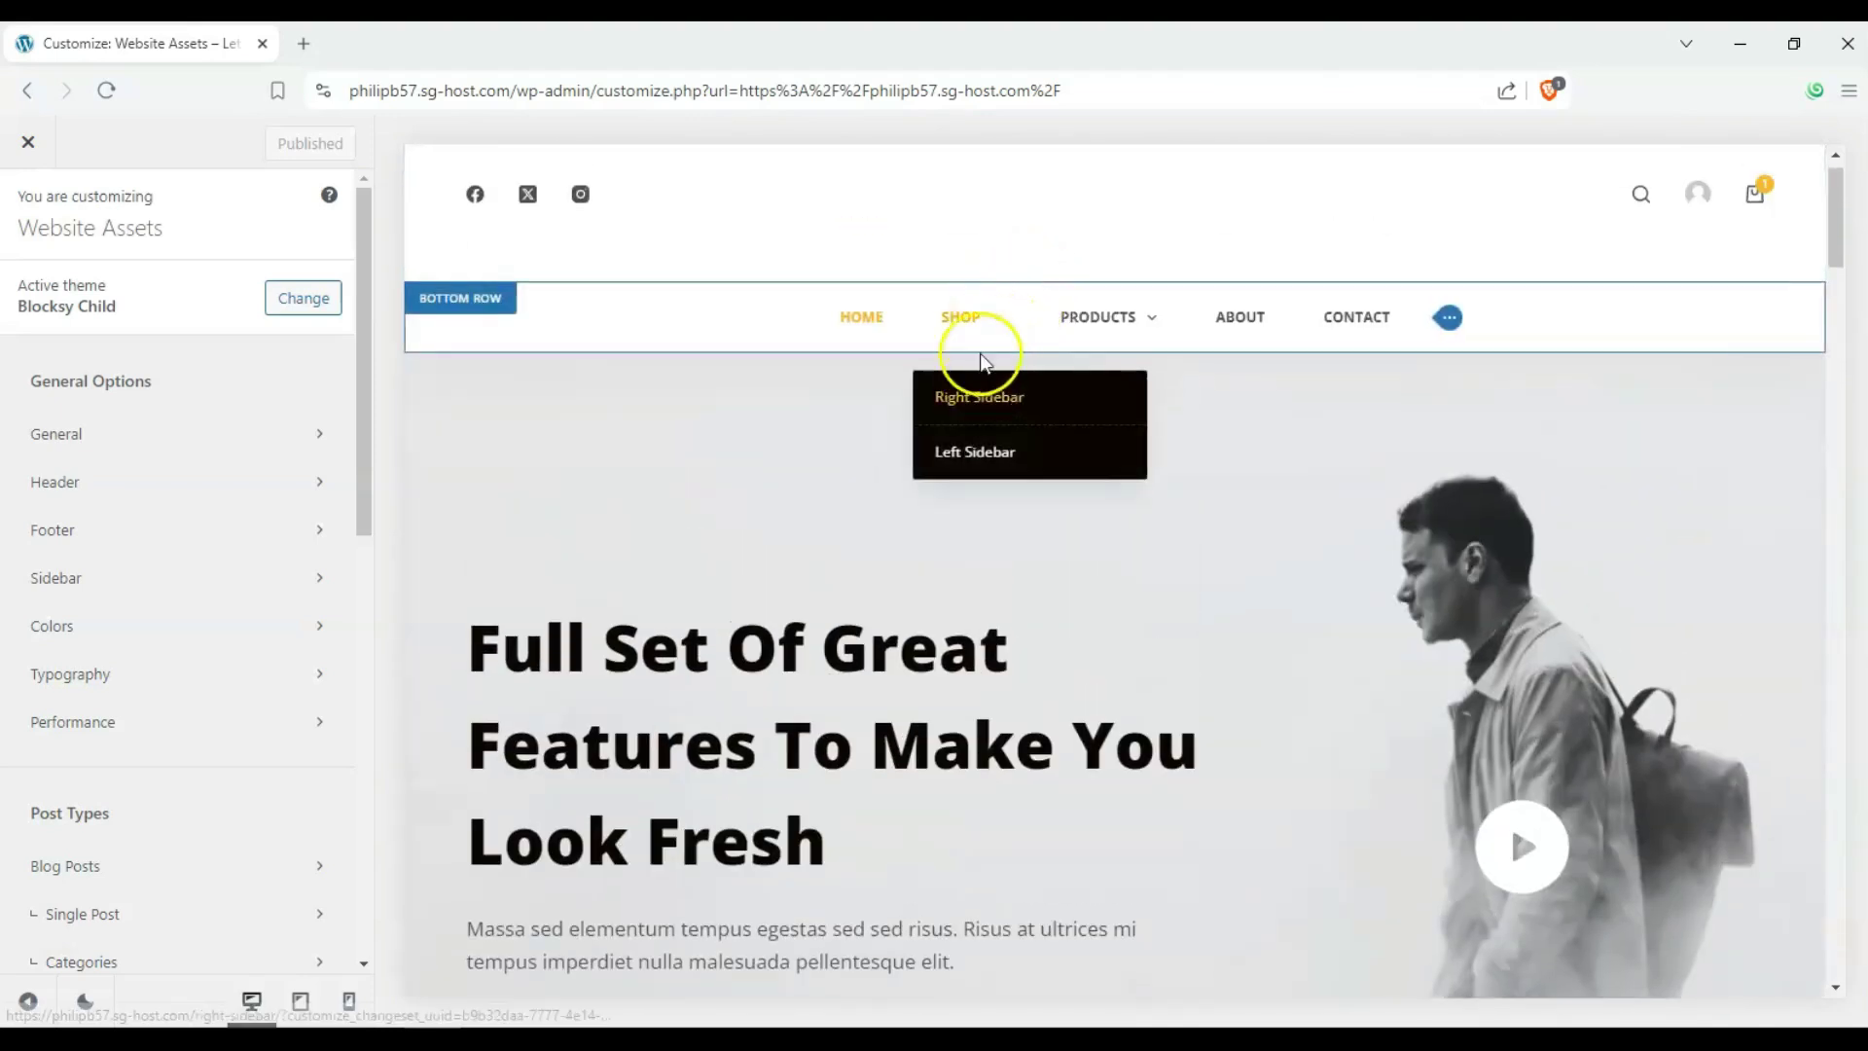
left_click(974, 319)
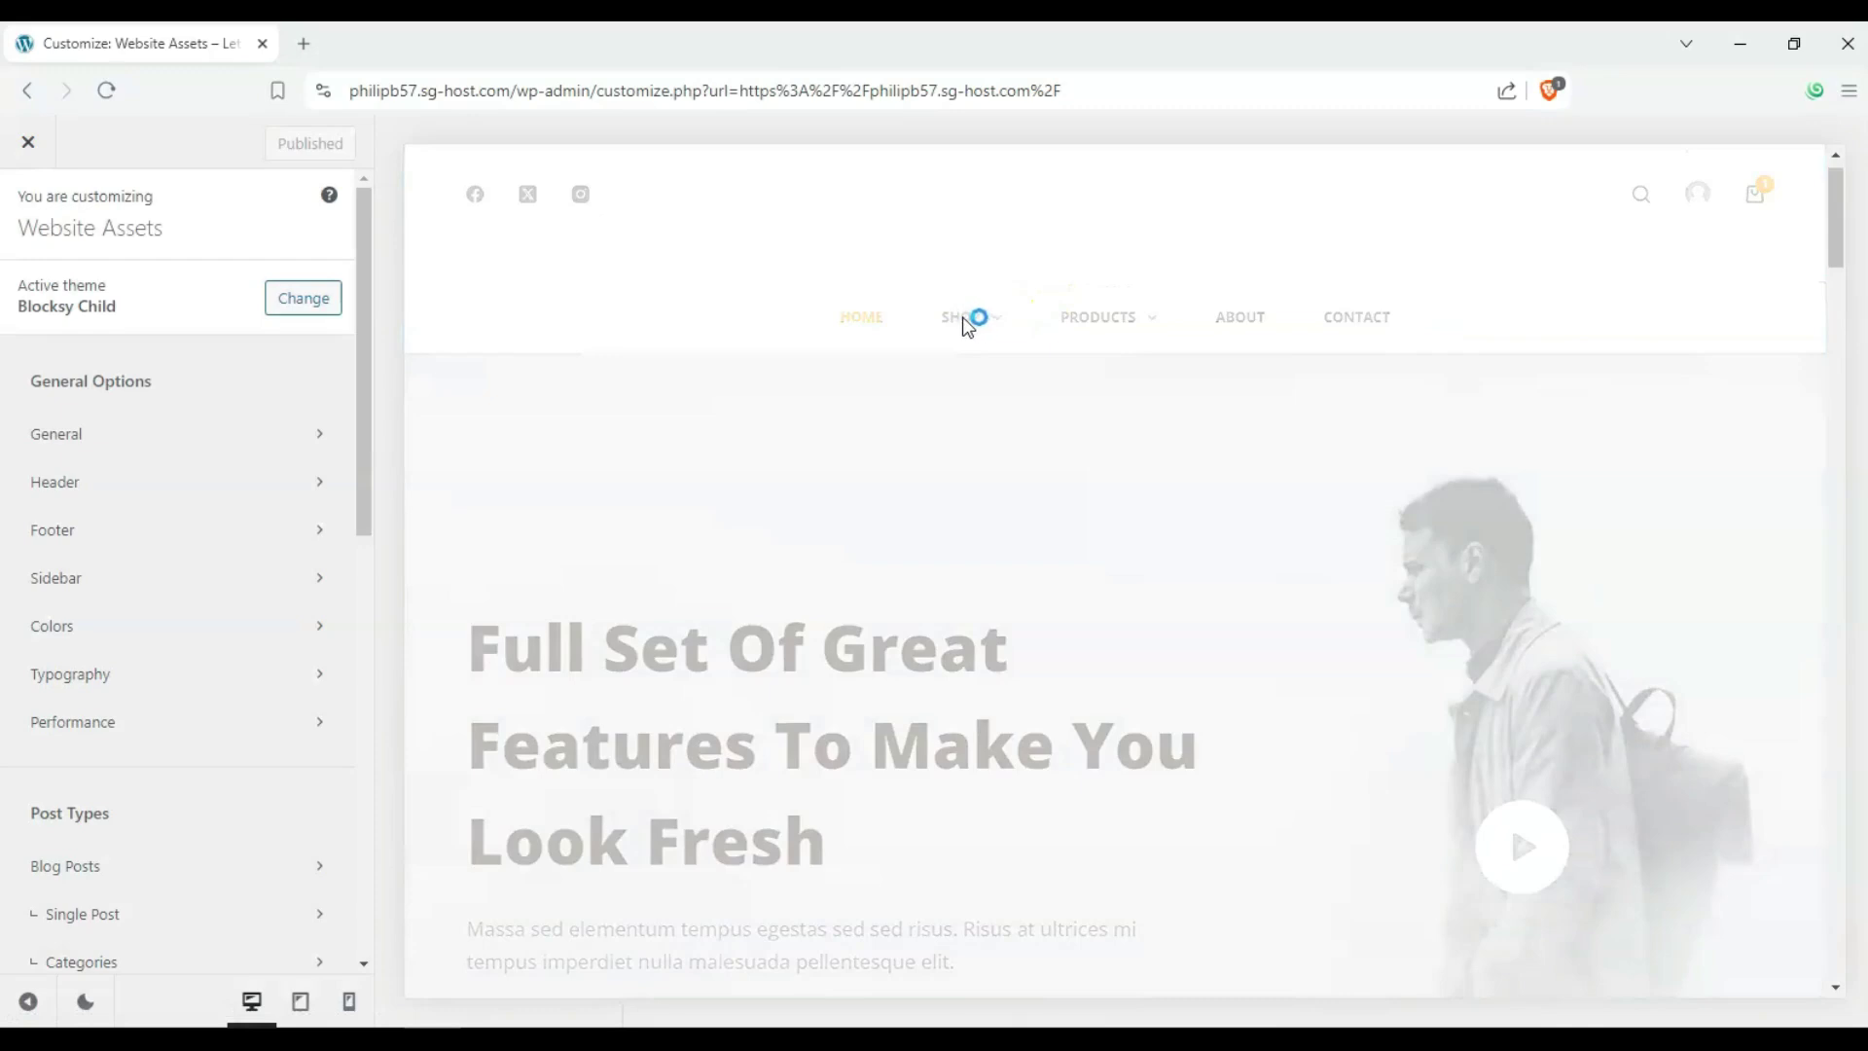